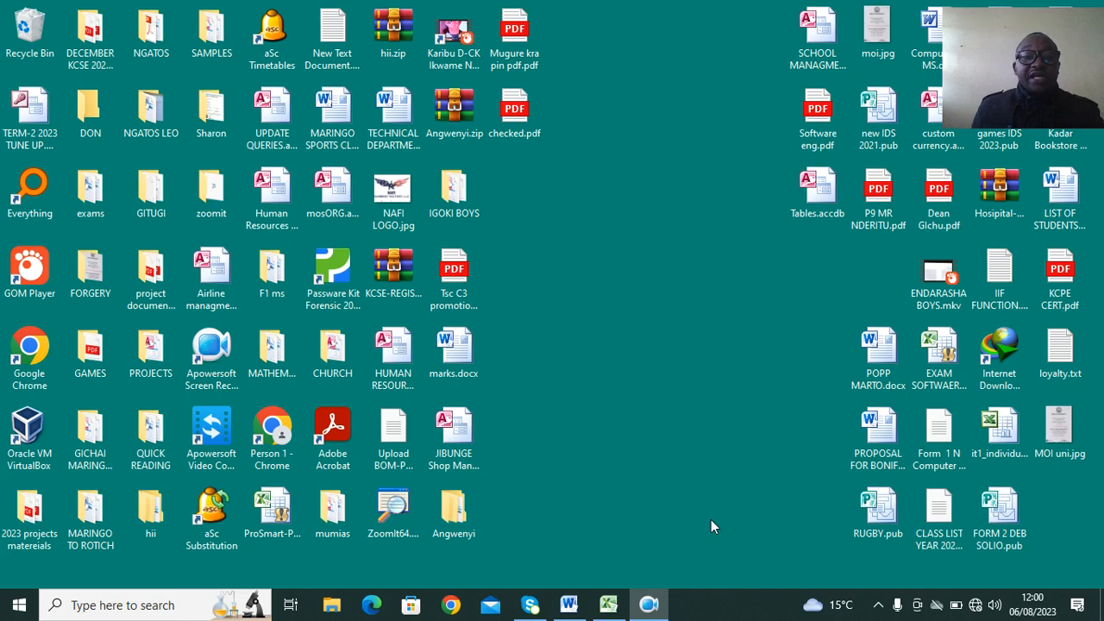
Switch to the checked.docx document in Word and examine the database task's table designs, relationship requirement and records for entry.
click(569, 605)
scroll(612, 302, up, 10)
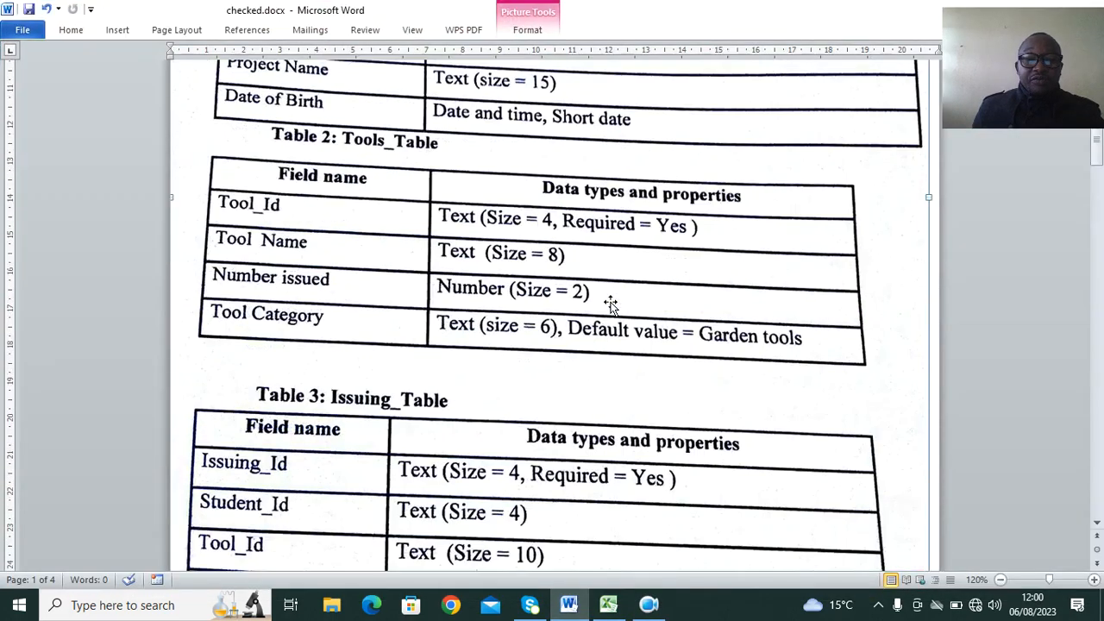
scroll(611, 303, up, 5)
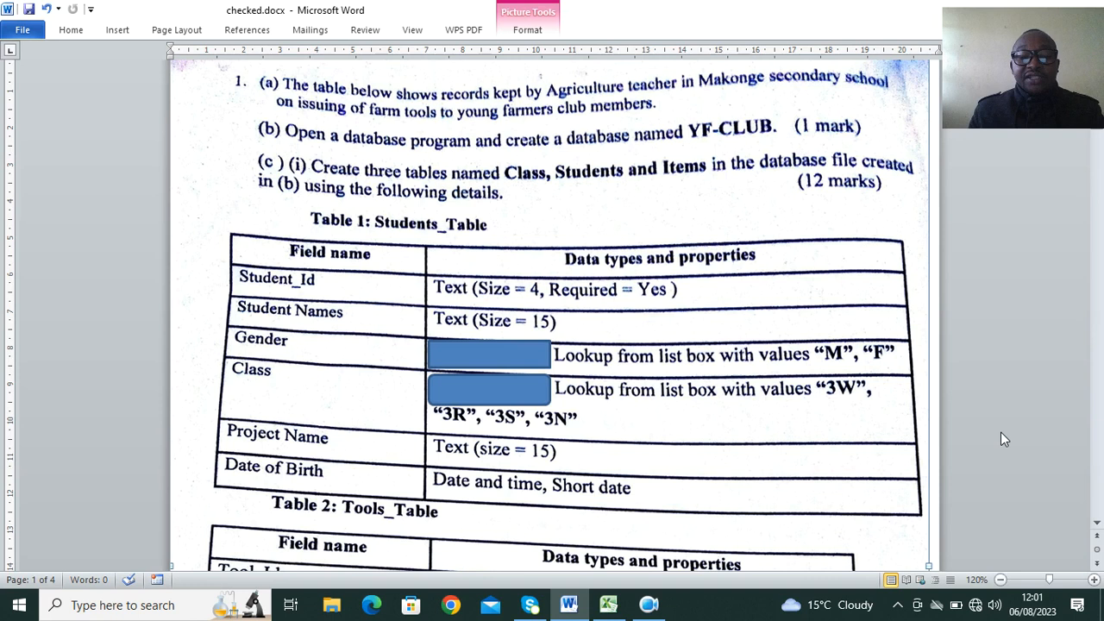
scroll(591, 478, down, 2)
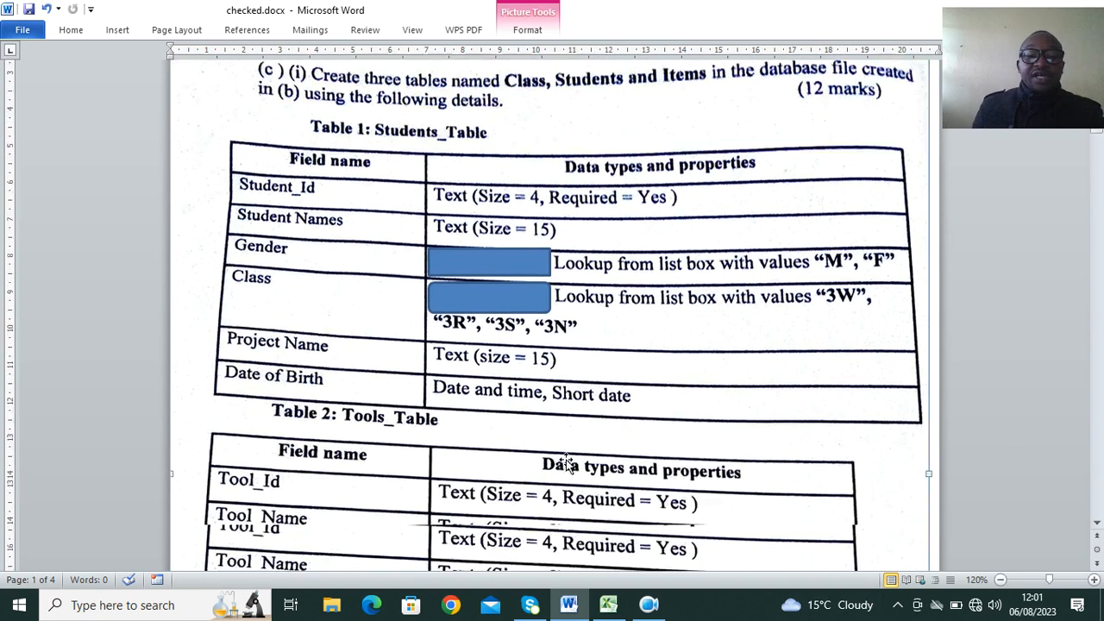
scroll(503, 400, down, 4)
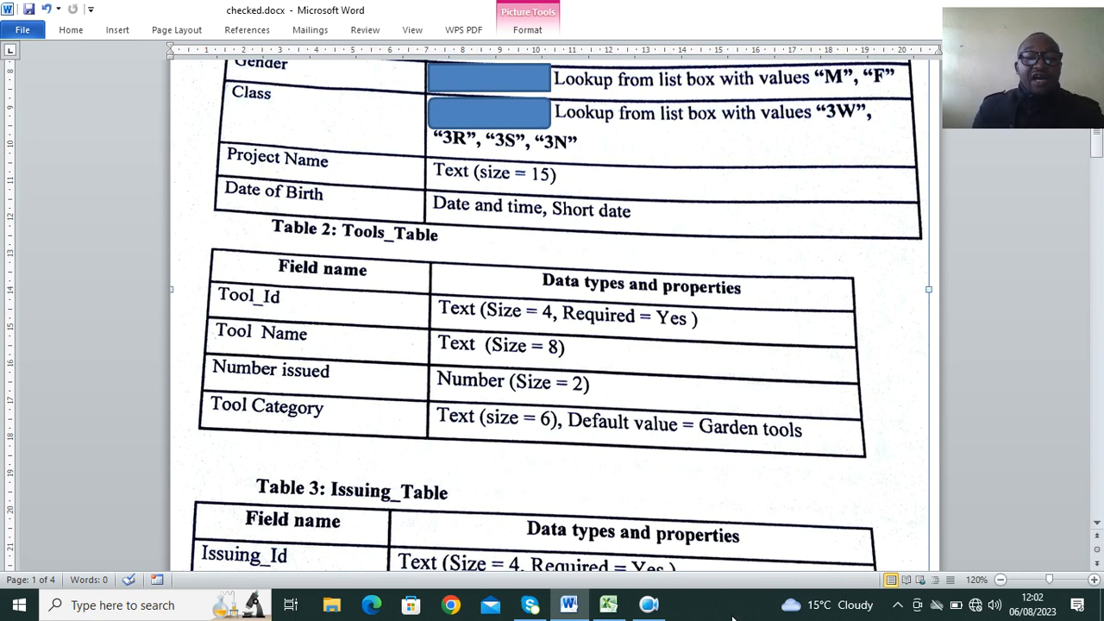
scroll(485, 437, down, 3)
scroll(485, 437, down, 4)
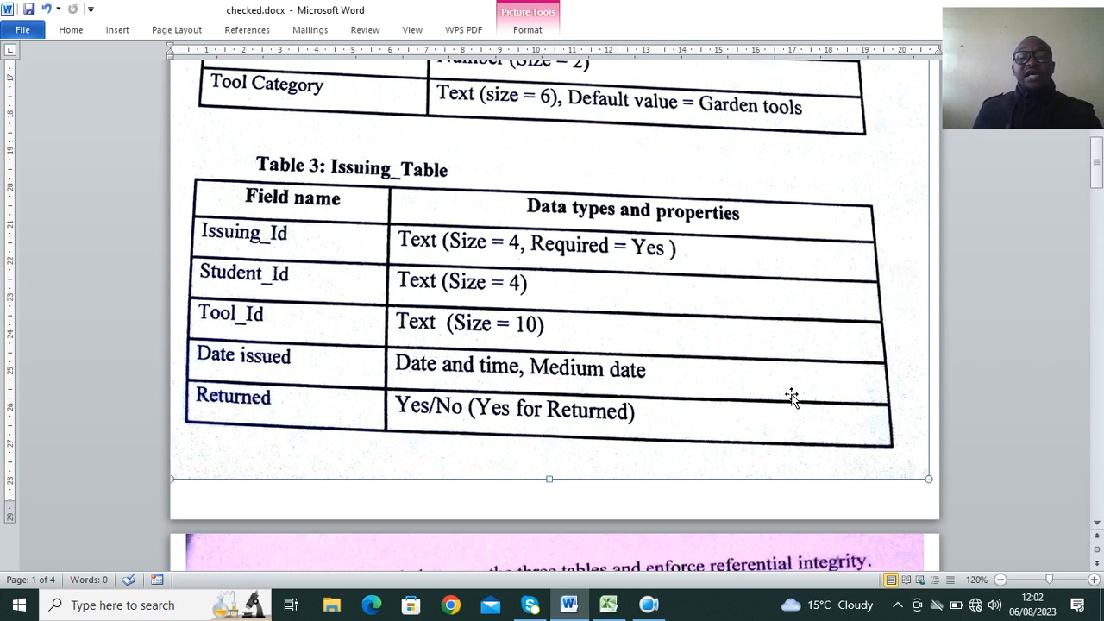
scroll(480, 351, down, 5)
scroll(475, 328, down, 2)
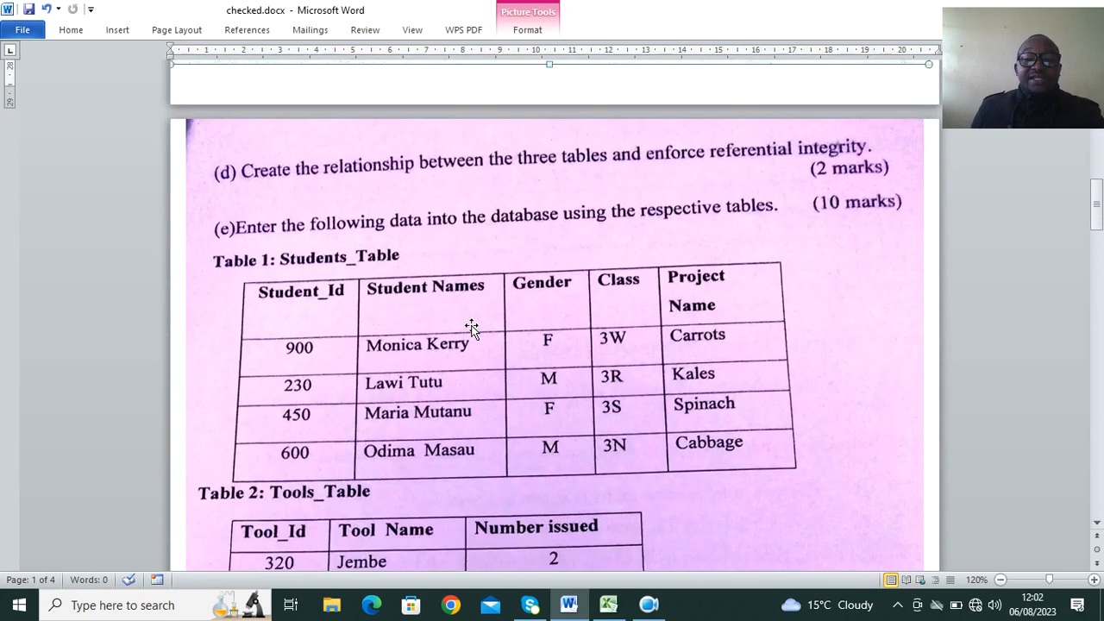
scroll(660, 389, down, 1)
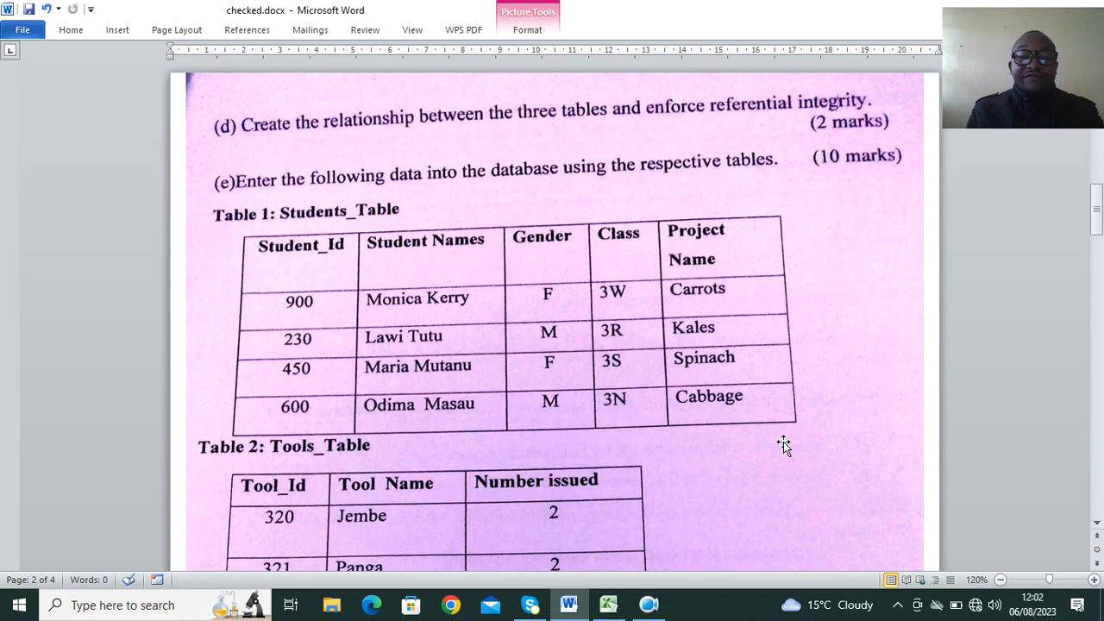
scroll(508, 290, down, 1)
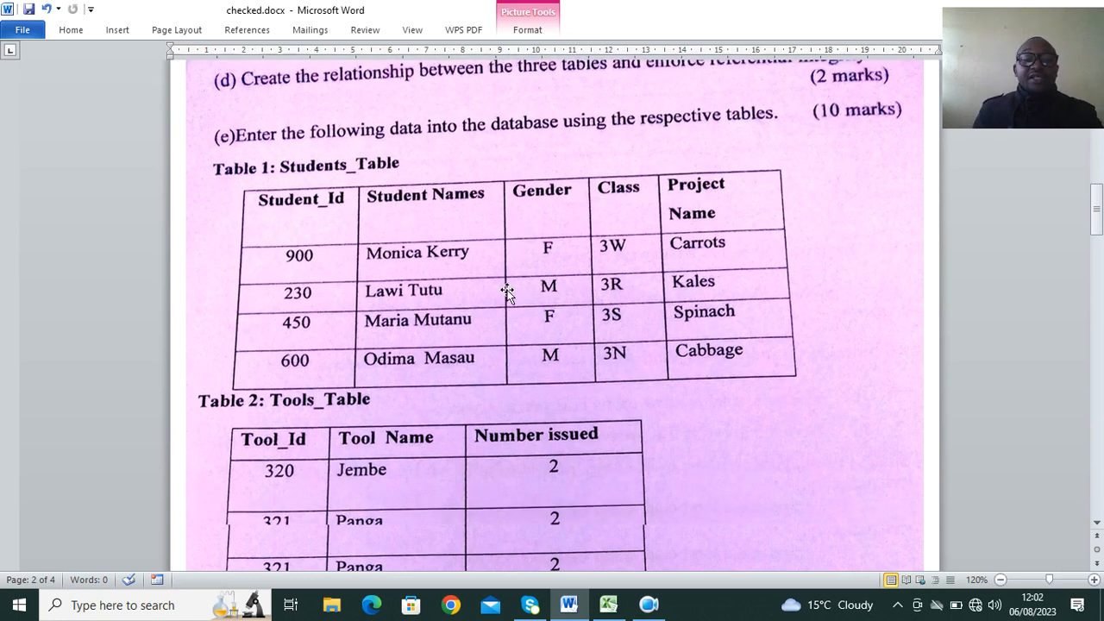
scroll(478, 293, down, 1)
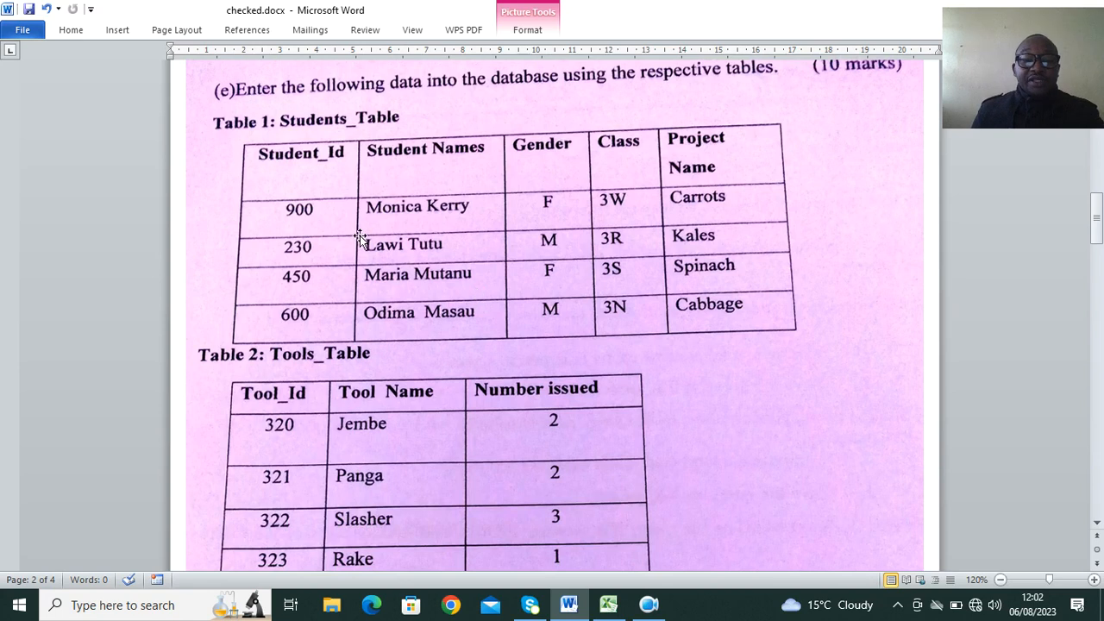
scroll(362, 233, down, 6)
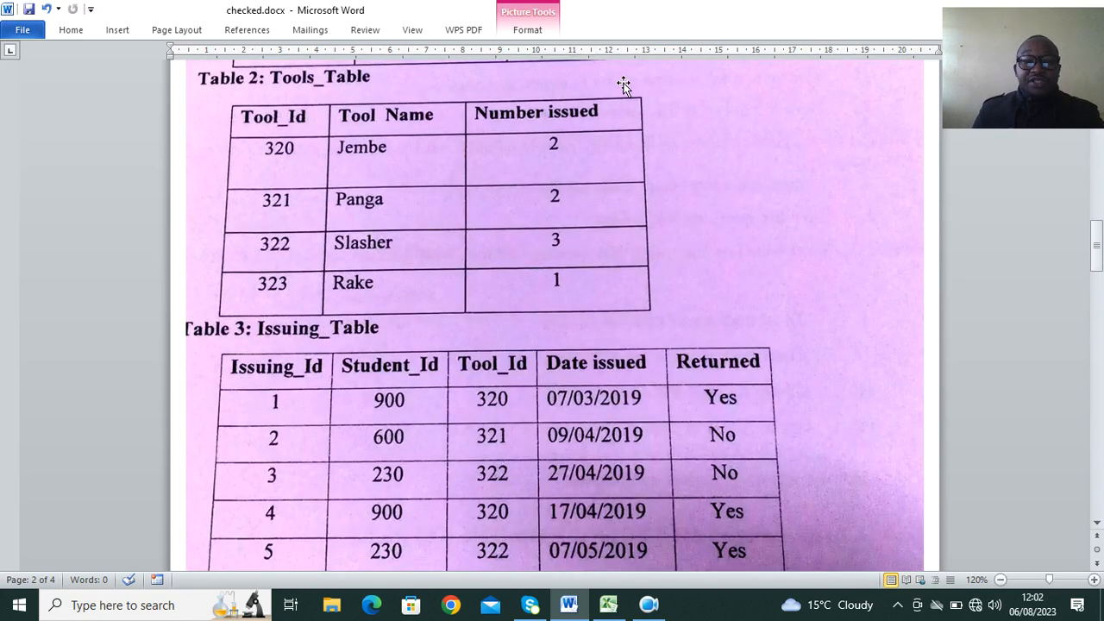
Switch to File Explorer and create a folder named YF-CLUB on the Desktop.
click(335, 606)
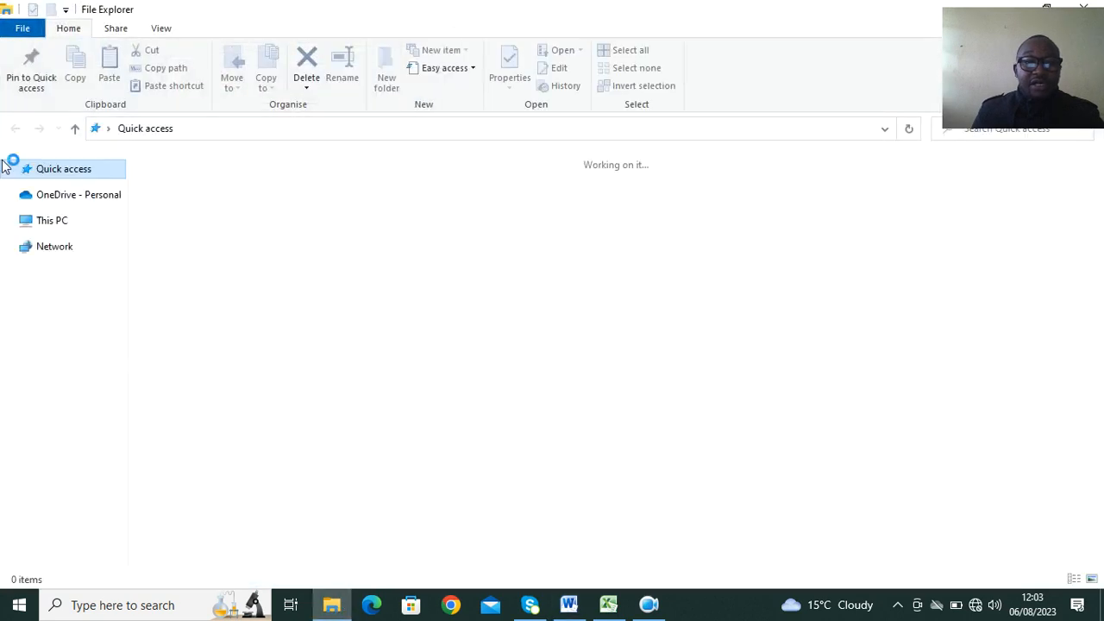
click(55, 190)
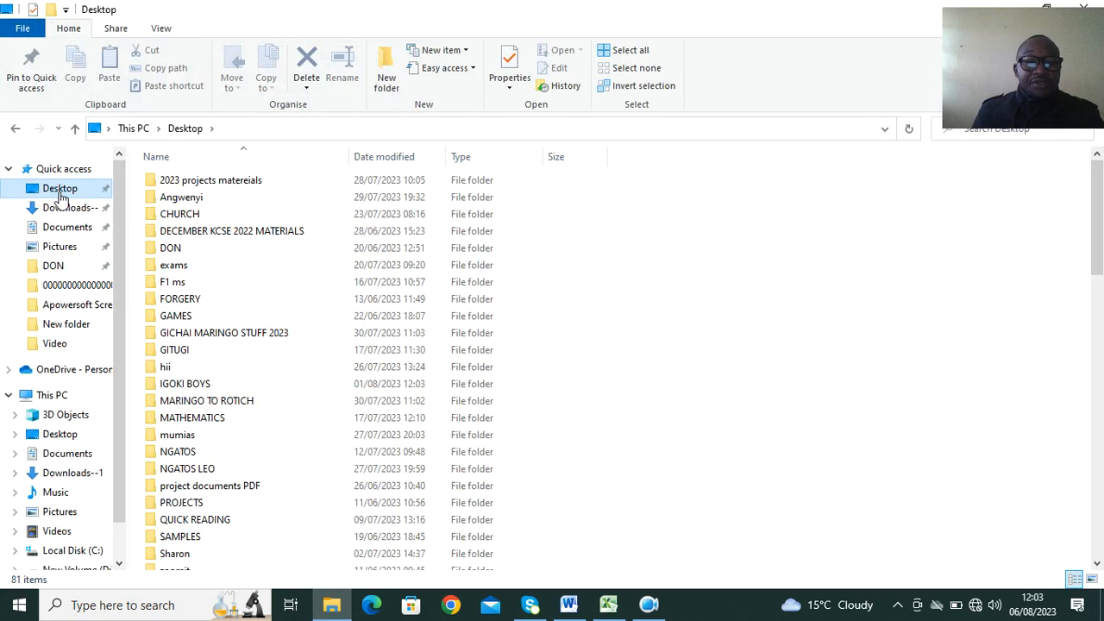
click(386, 82)
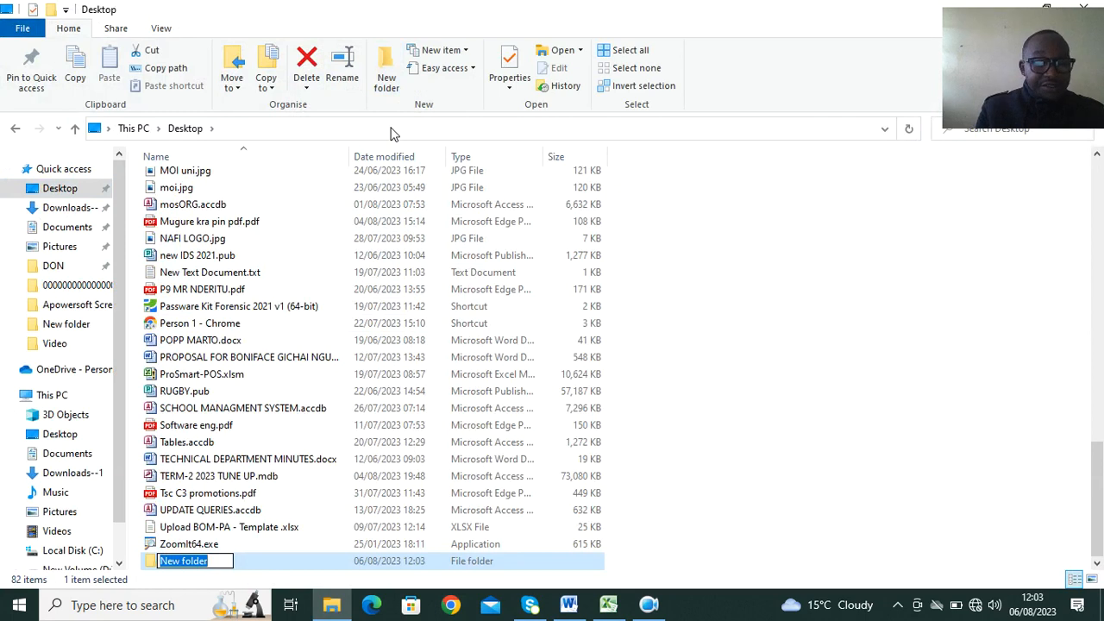
text(YF-CLUB)
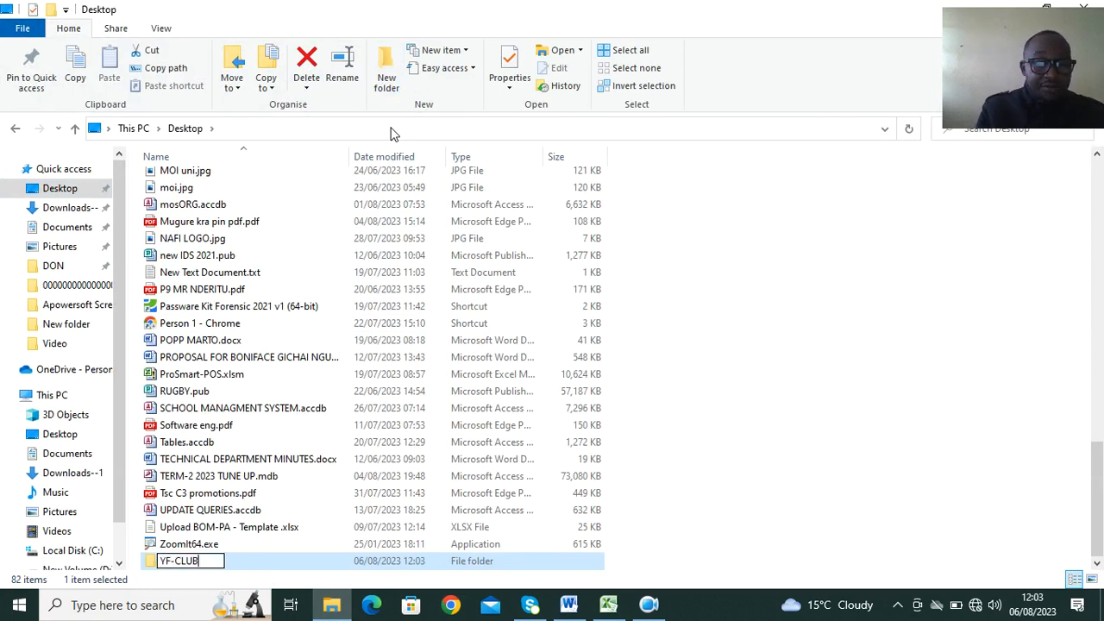
key(Return)
Open the YF-CLUB folder and create a Microsoft Access database in it named YF-CLUB.accdb.
double_click(281, 559)
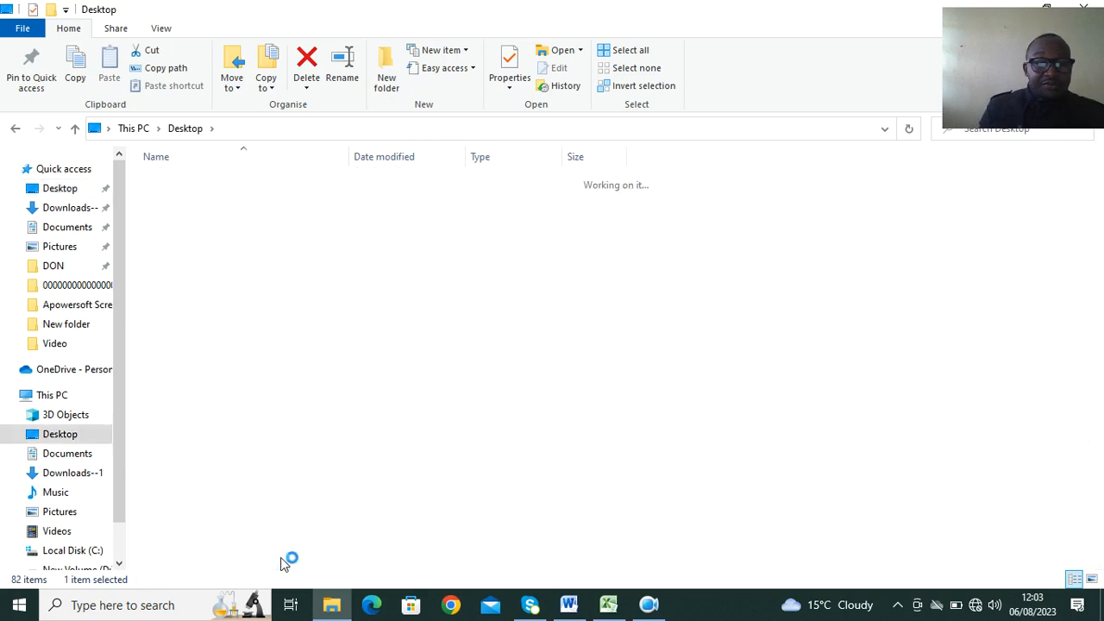
right_click(254, 267)
mouse_move(370, 479)
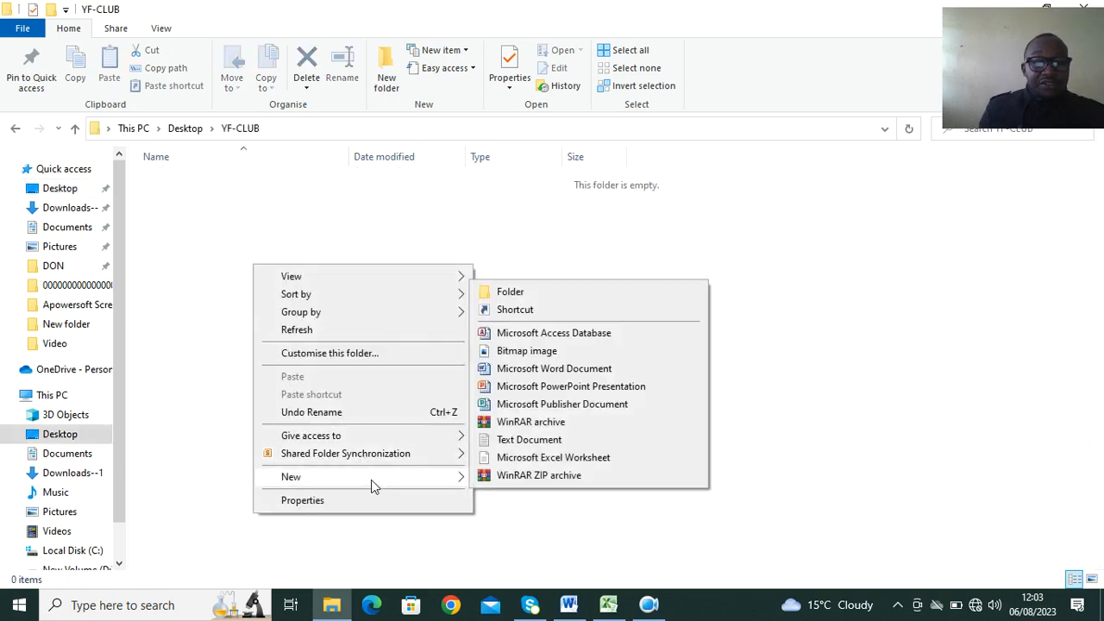
click(490, 335)
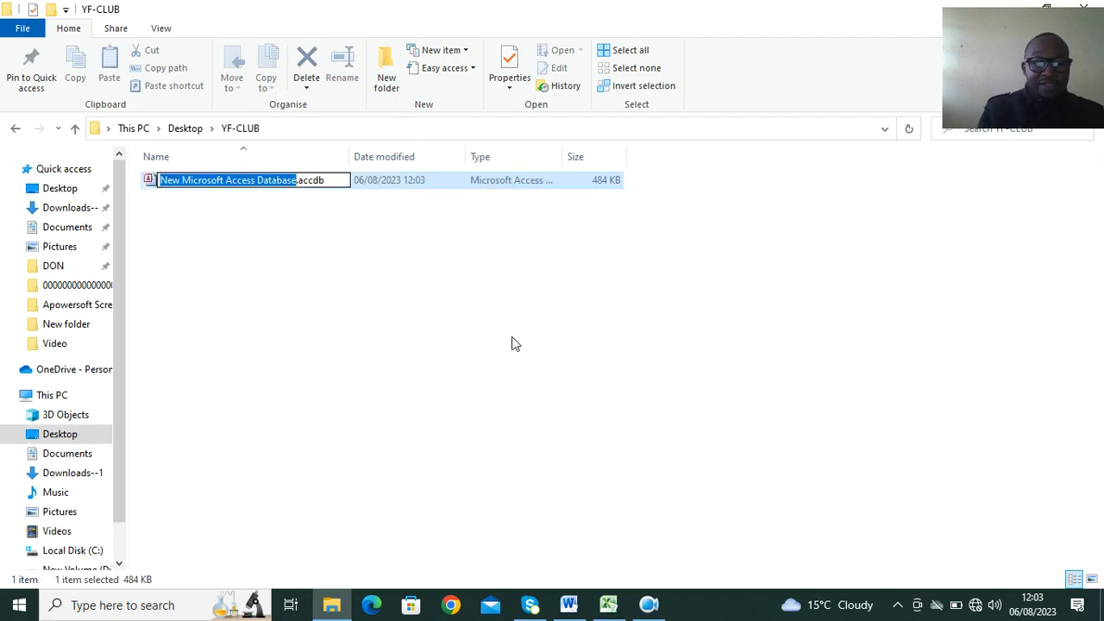
key(BackSpace)
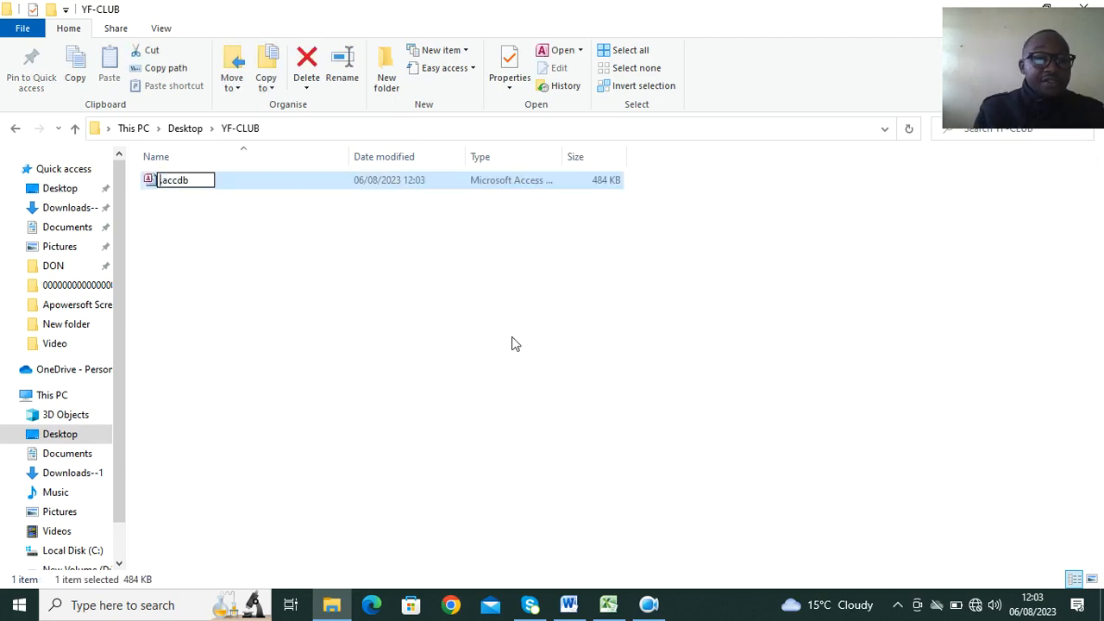
text(YF-)
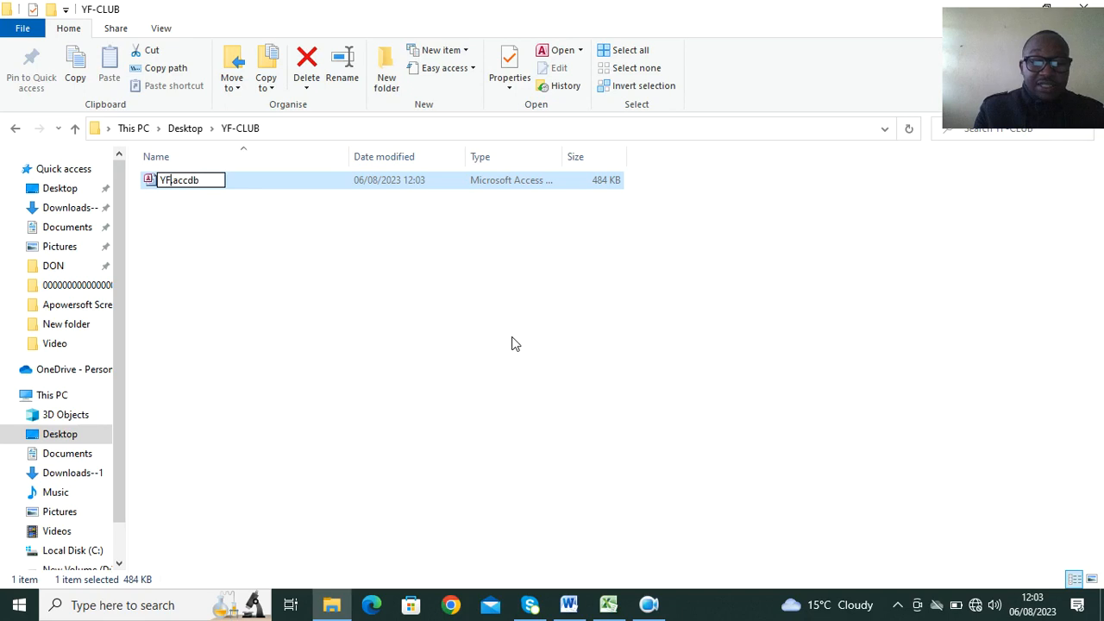
text(CLUB)
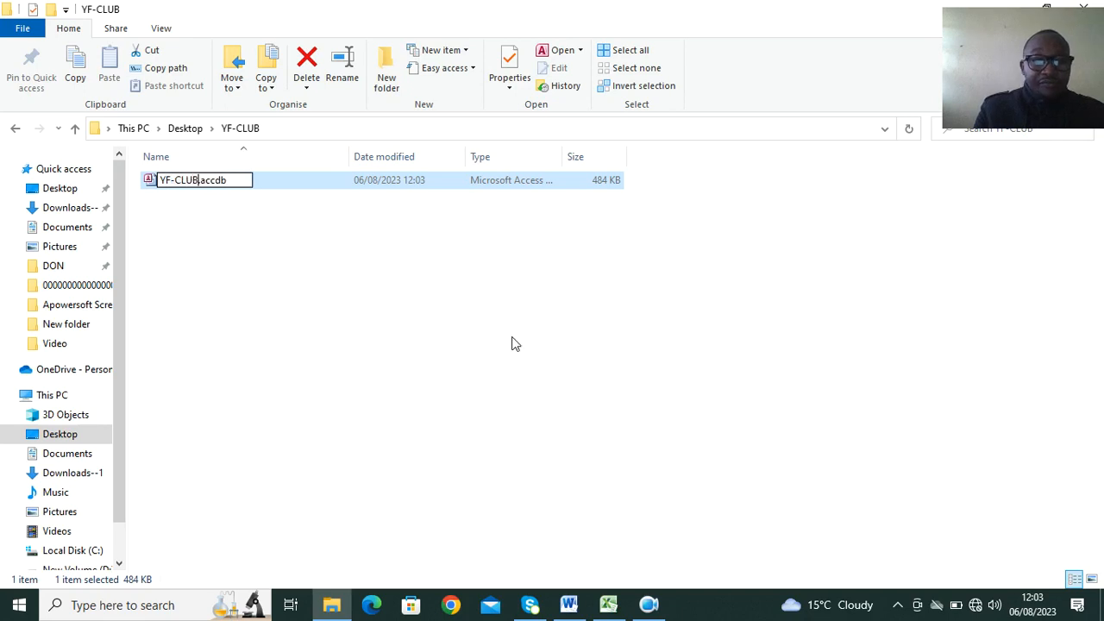
key(Return)
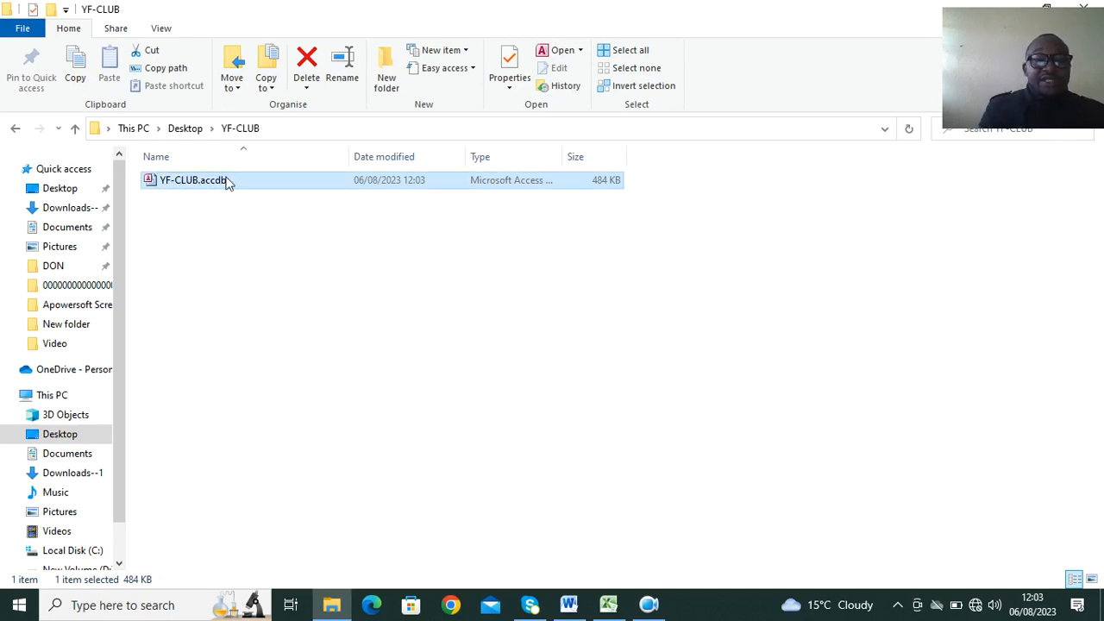
Open the YF-CLUB.accdb database in Access and start a new table in Design view.
double_click(227, 180)
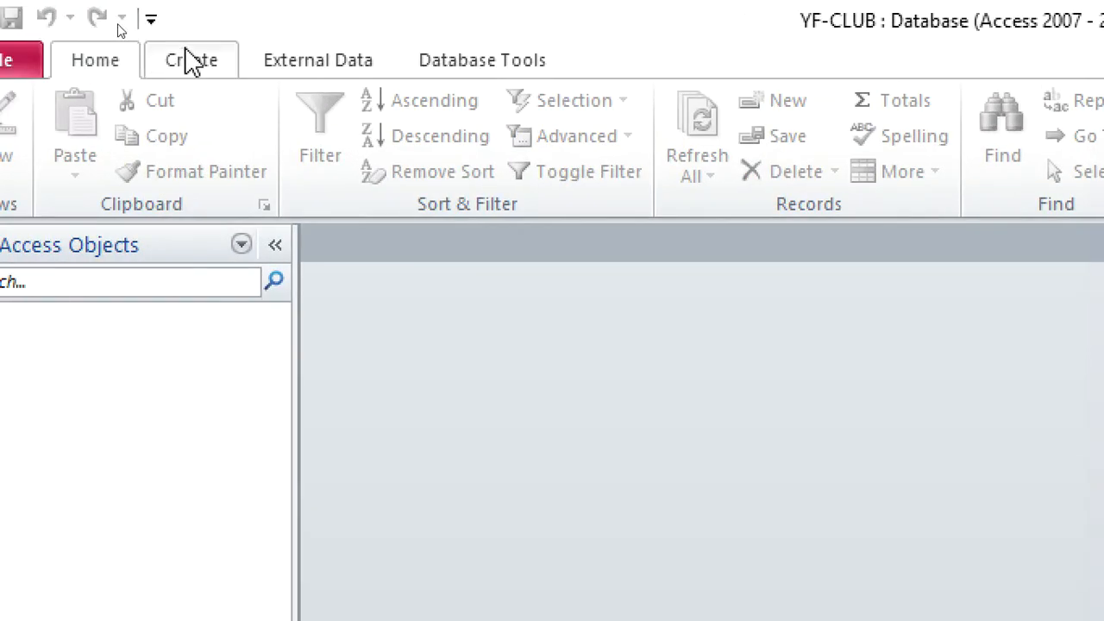
click(121, 33)
click(181, 168)
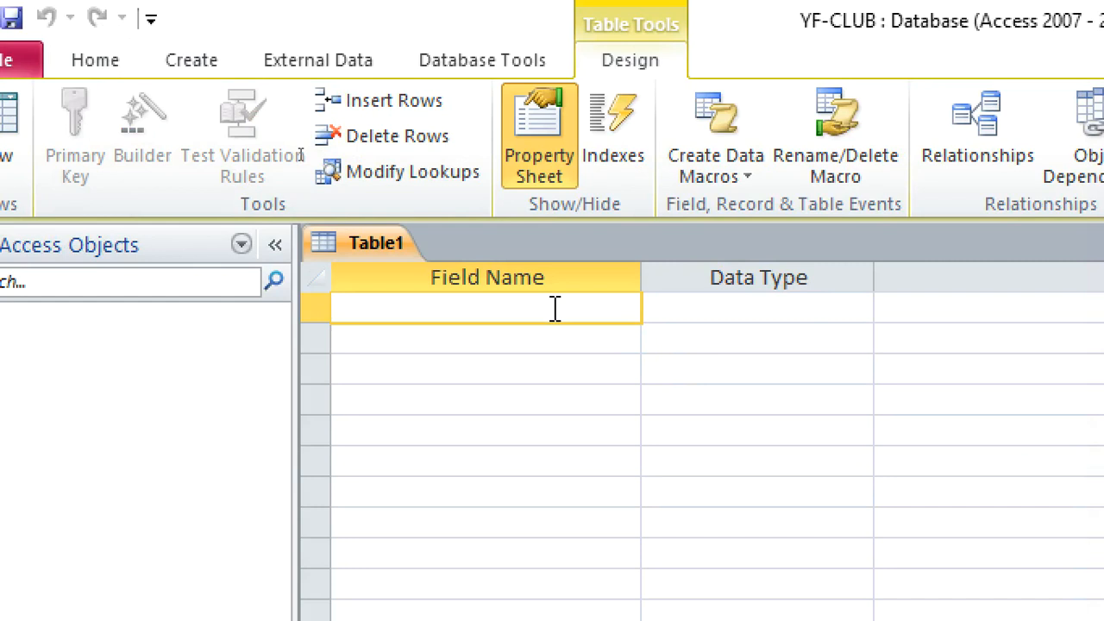
Add a Student_Id field of data type Text with a field size of 4.
text(Student)
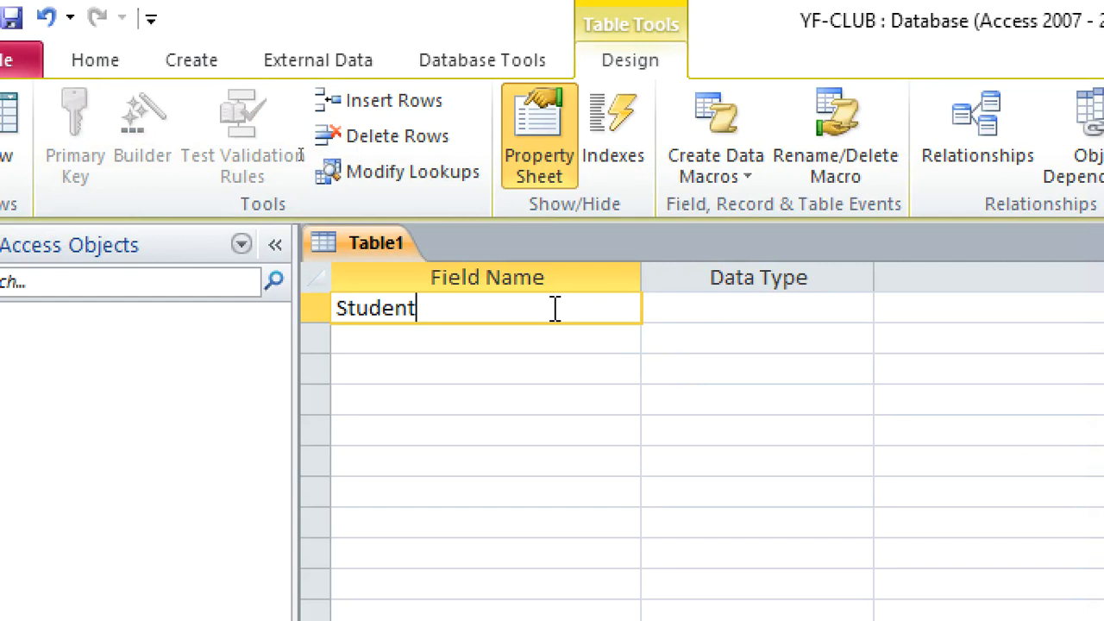
text(_Id)
click(707, 308)
click(518, 318)
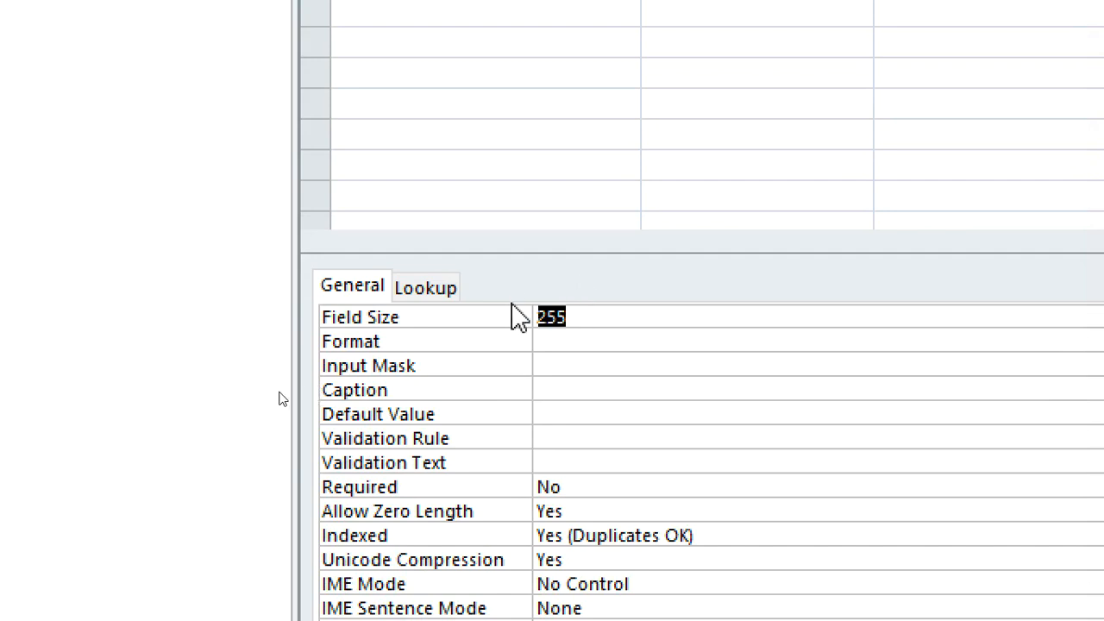
text(4)
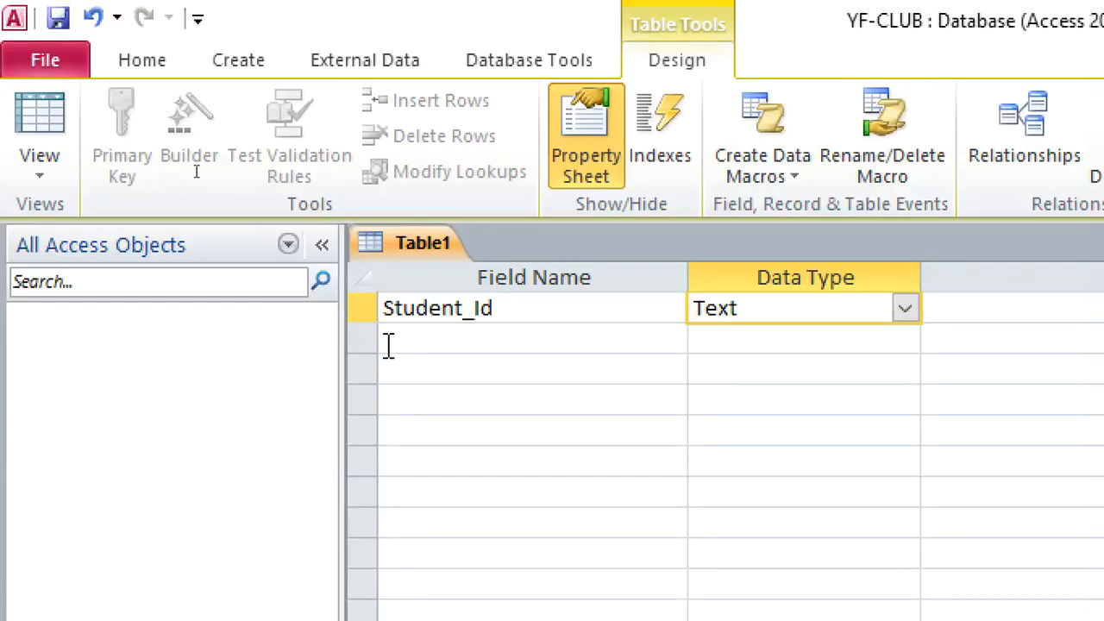
Make the Student_Id field the table's primary key.
click(416, 338)
right_click(427, 306)
click(500, 324)
Add a Student Names field of data type Text with a field size of 15.
click(434, 345)
text(Studetn)
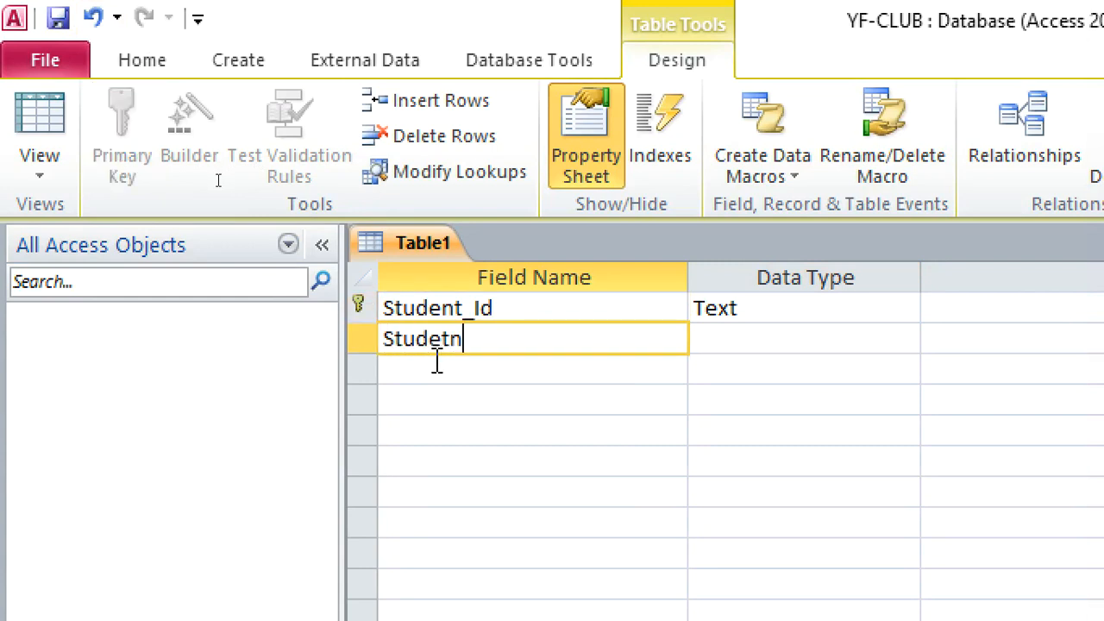
key(BackSpace)
key(BackSpace)
text(Name)
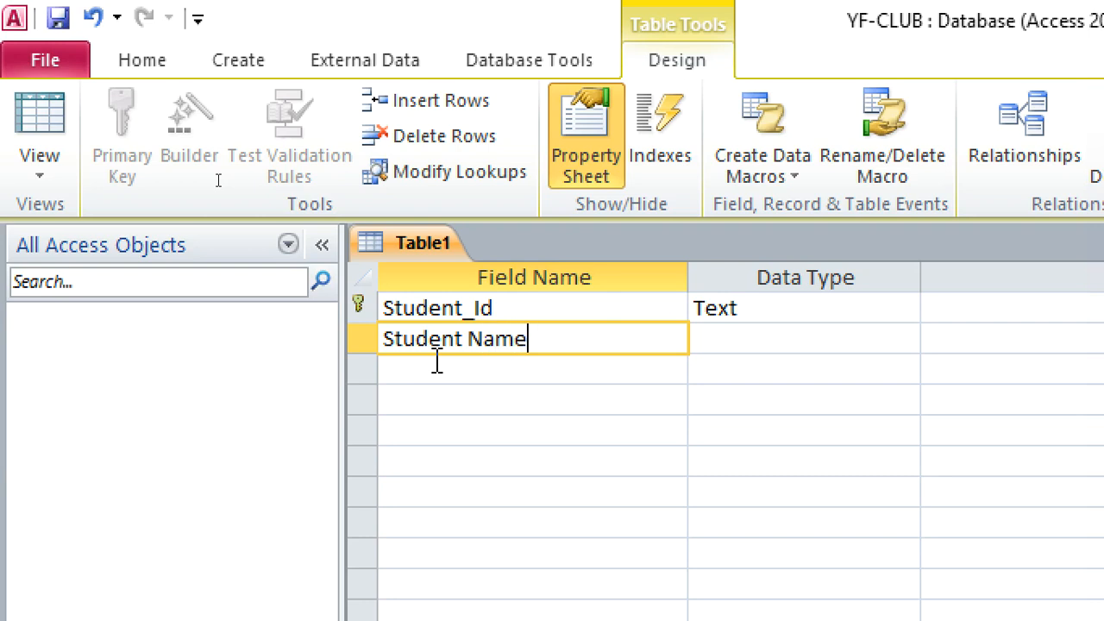
text(s)
click(775, 344)
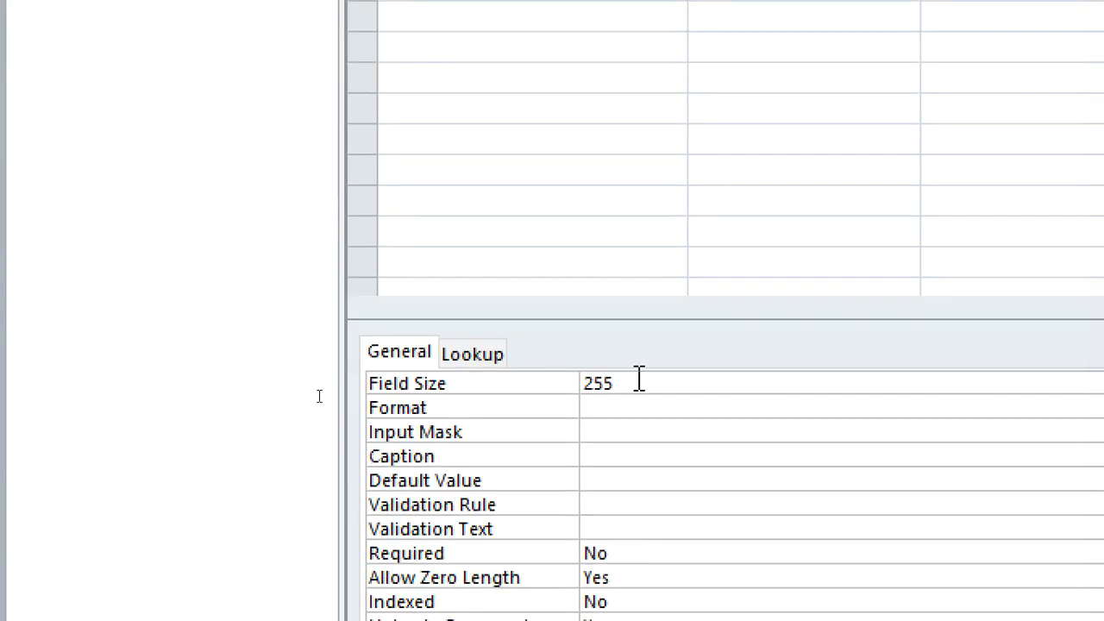
drag(636, 377, 572, 377)
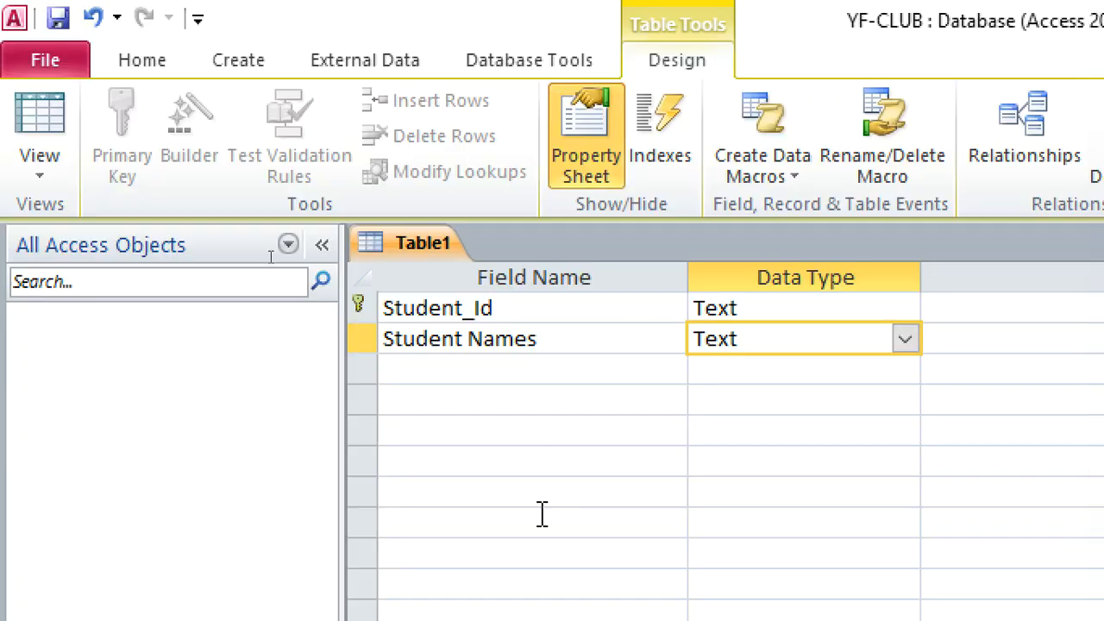
text(15)
Add a Gender field below Student Names and start the Lookup Wizard as its data type.
click(477, 103)
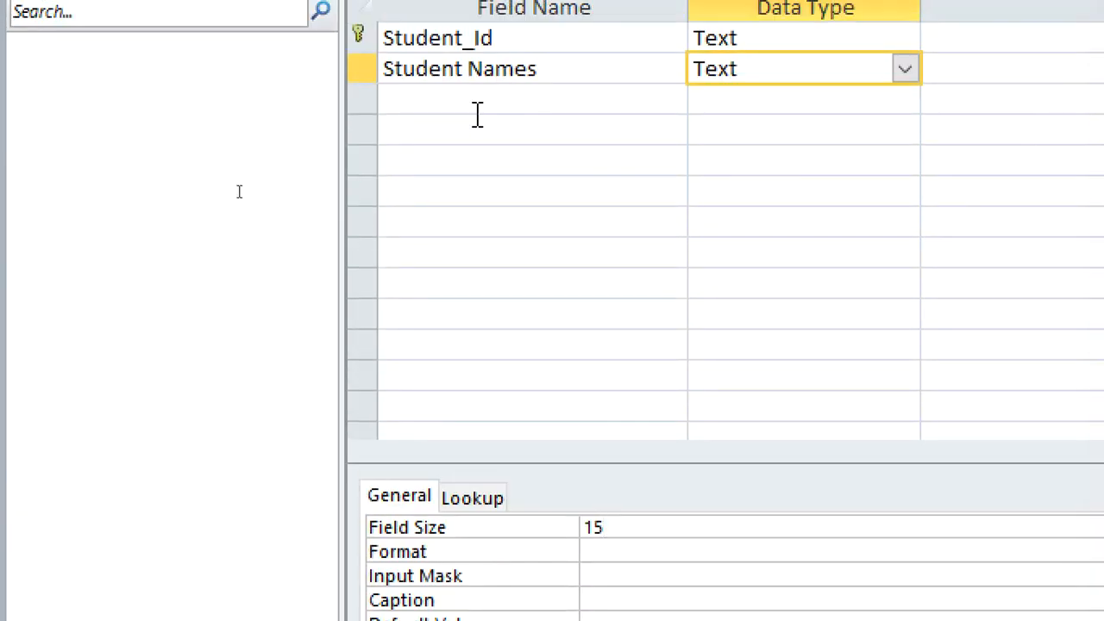
text(Gender)
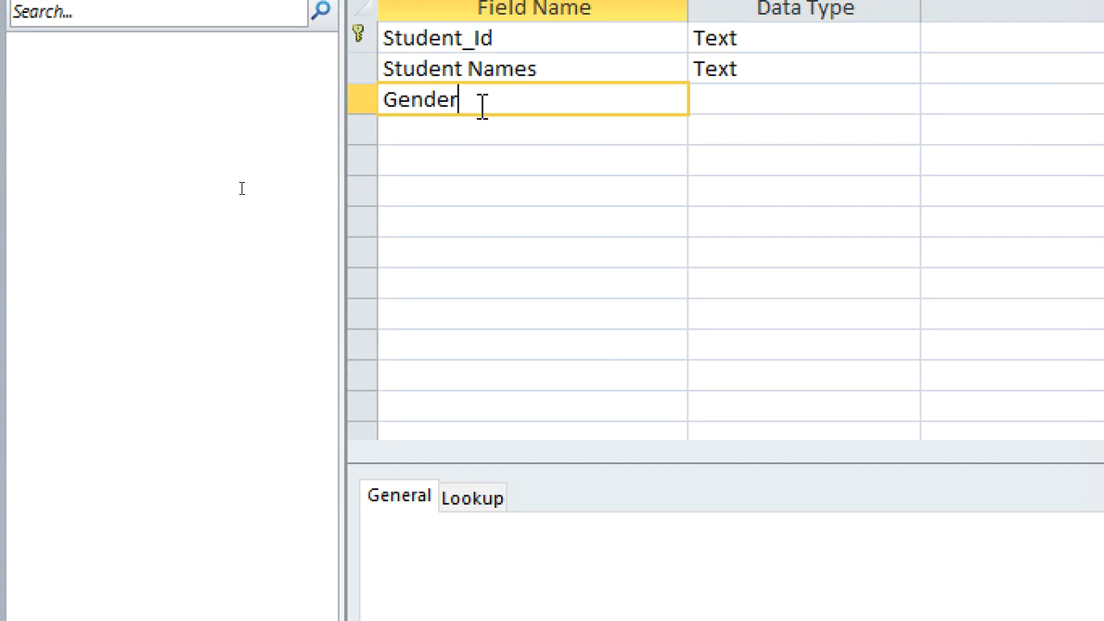
click(739, 101)
click(904, 104)
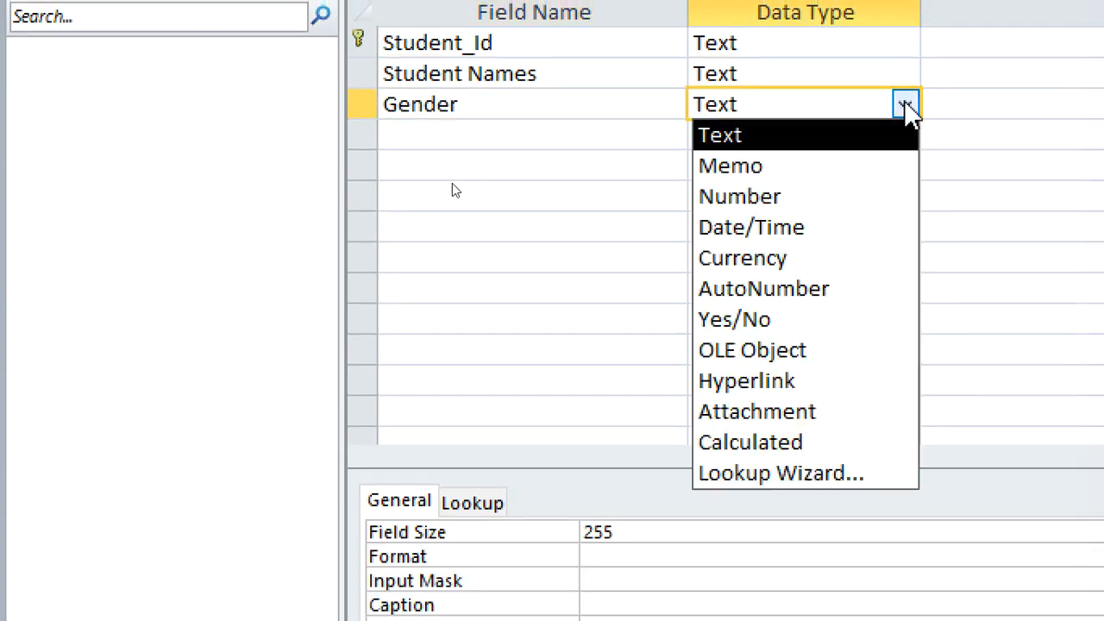
click(820, 474)
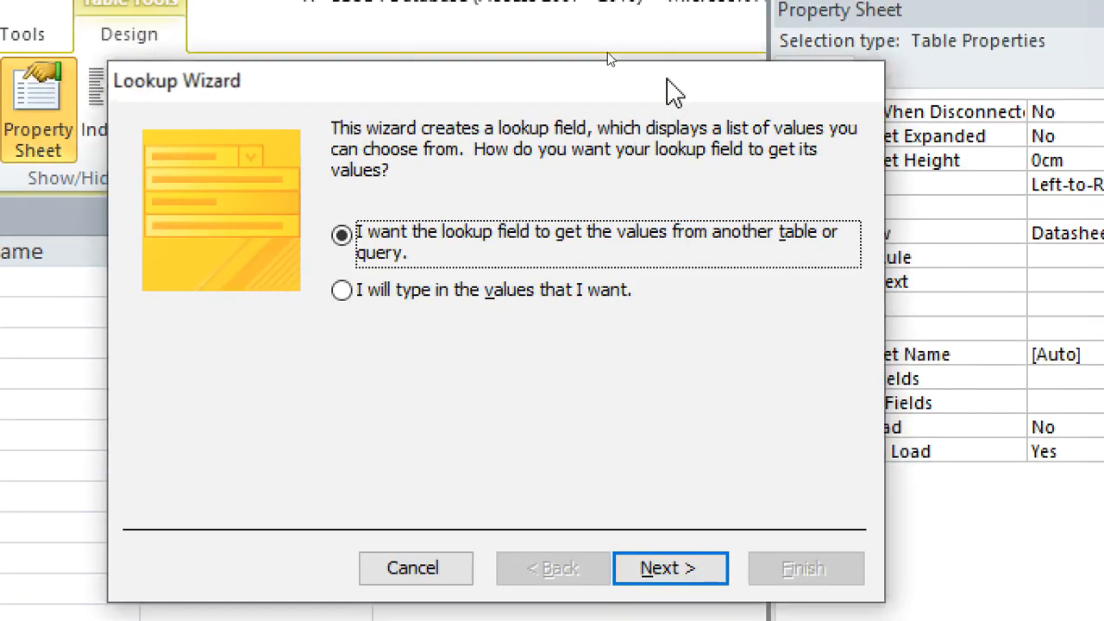
Define the Gender lookup with typed-in values M and F in a single column, and finish the wizard.
click(431, 378)
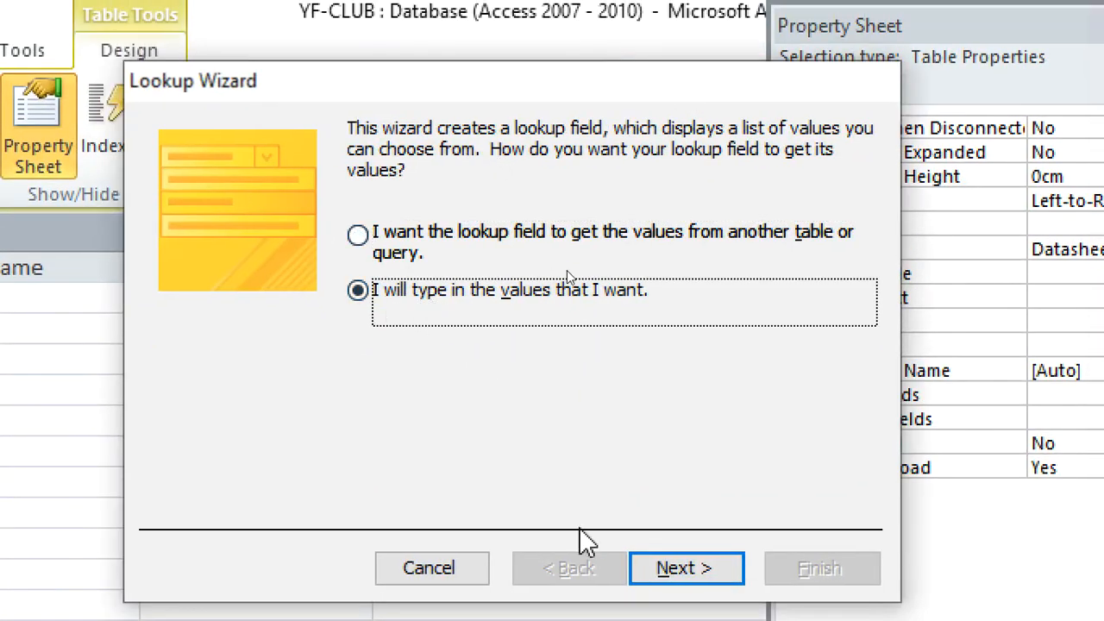
click(668, 568)
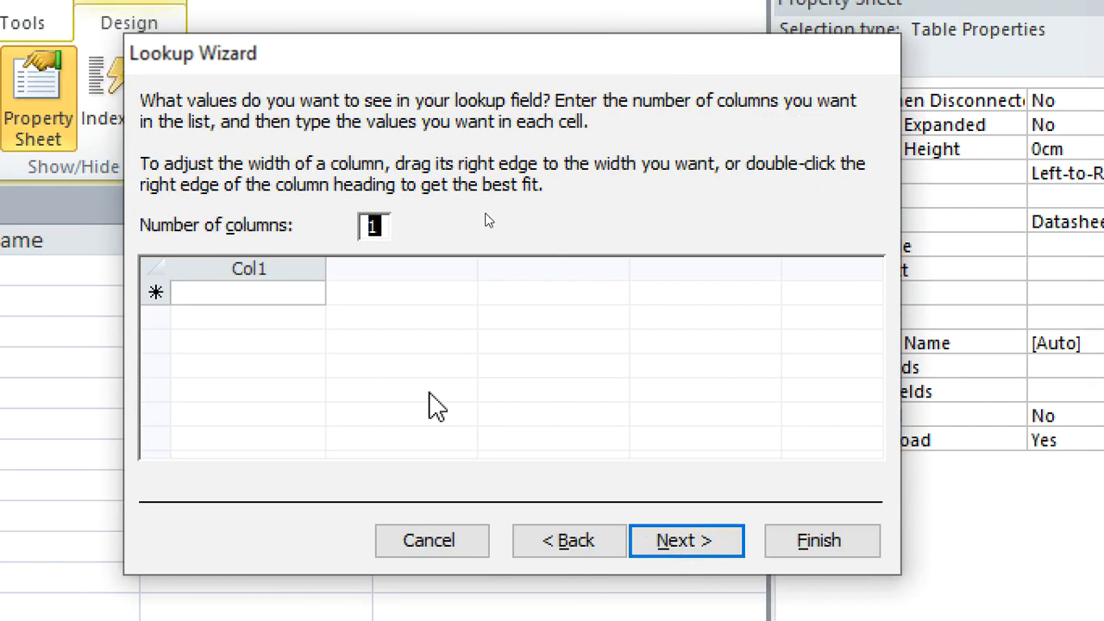
click(298, 293)
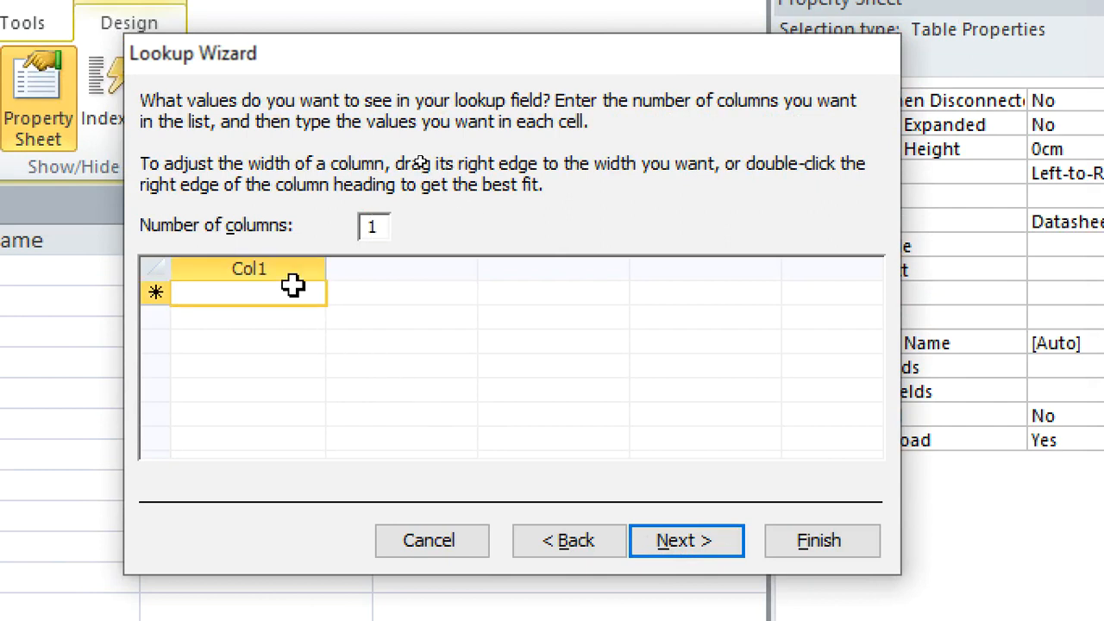
text(M)
key(Return)
text(F)
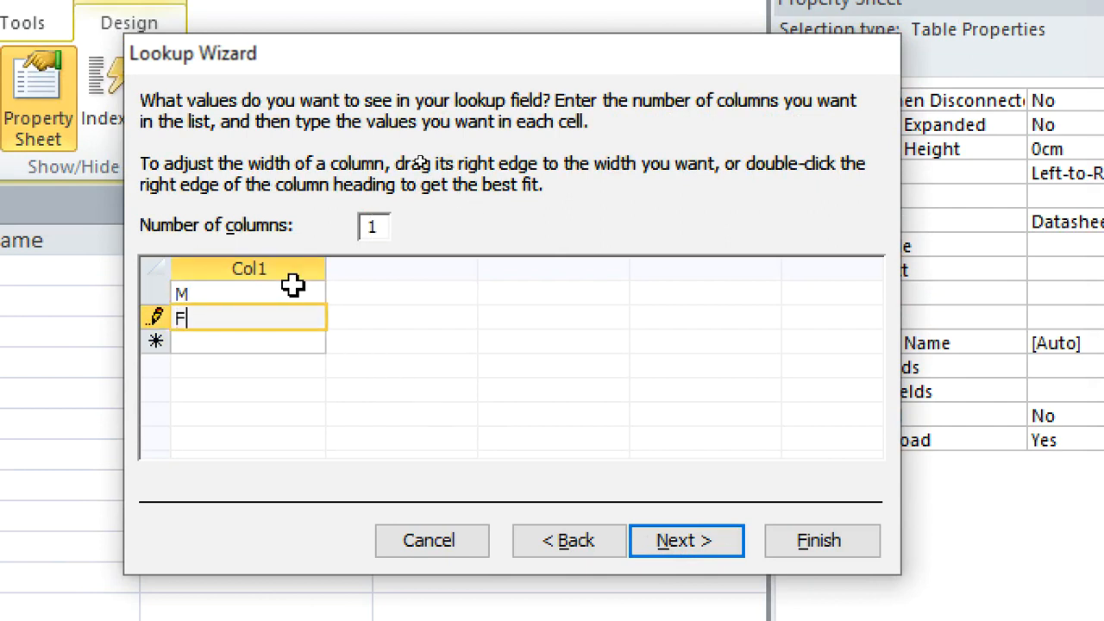
click(828, 550)
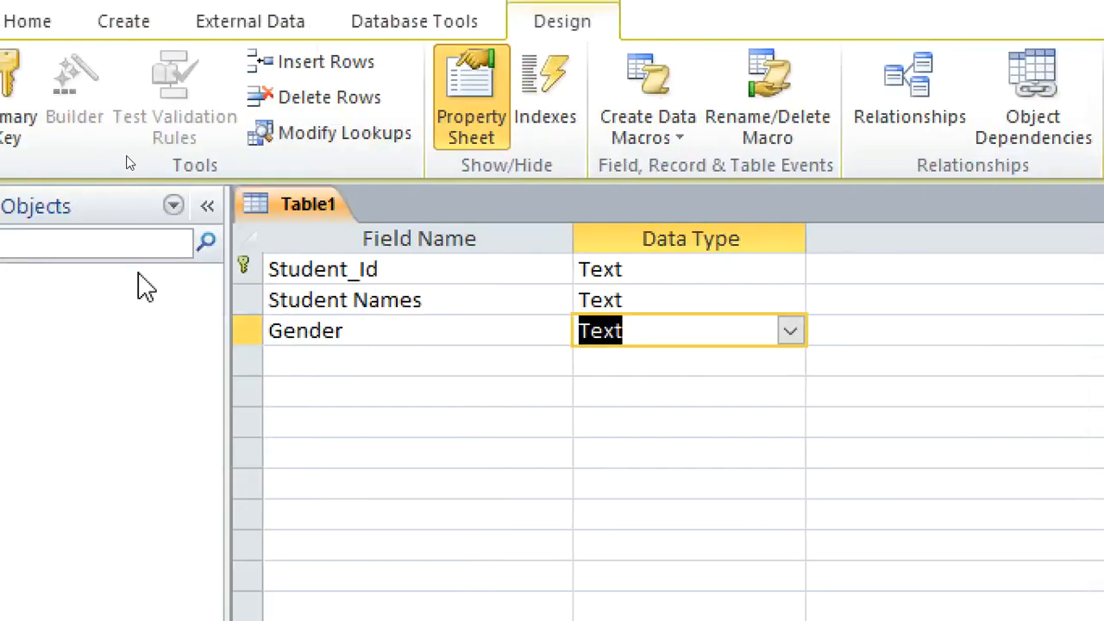
Add a field named Sclass below Gender.
click(301, 355)
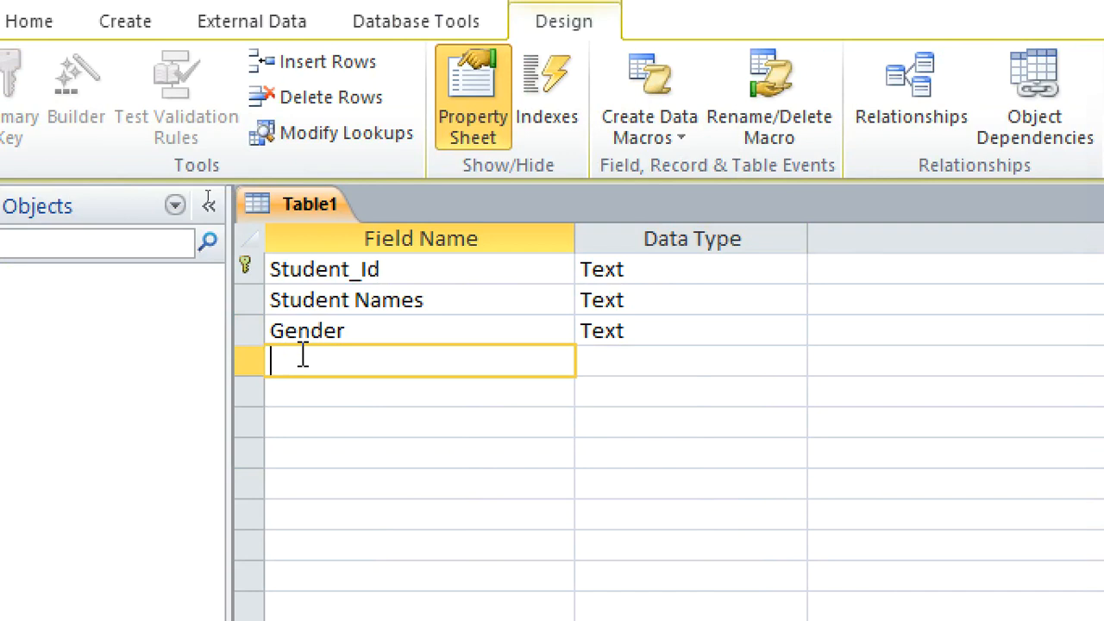
text(scLASS)
key(BackSpace)
key(BackSpace)
key(BackSpace)
key(BackSpace)
key(BackSpace)
text(A)
key(BackSpace)
key(BackSpace)
key(BackSpace)
key(BackSpace)
text(Sclass)
Start the Lookup Wizard for the Sclass field and choose to type in the lookup values.
click(584, 362)
click(792, 362)
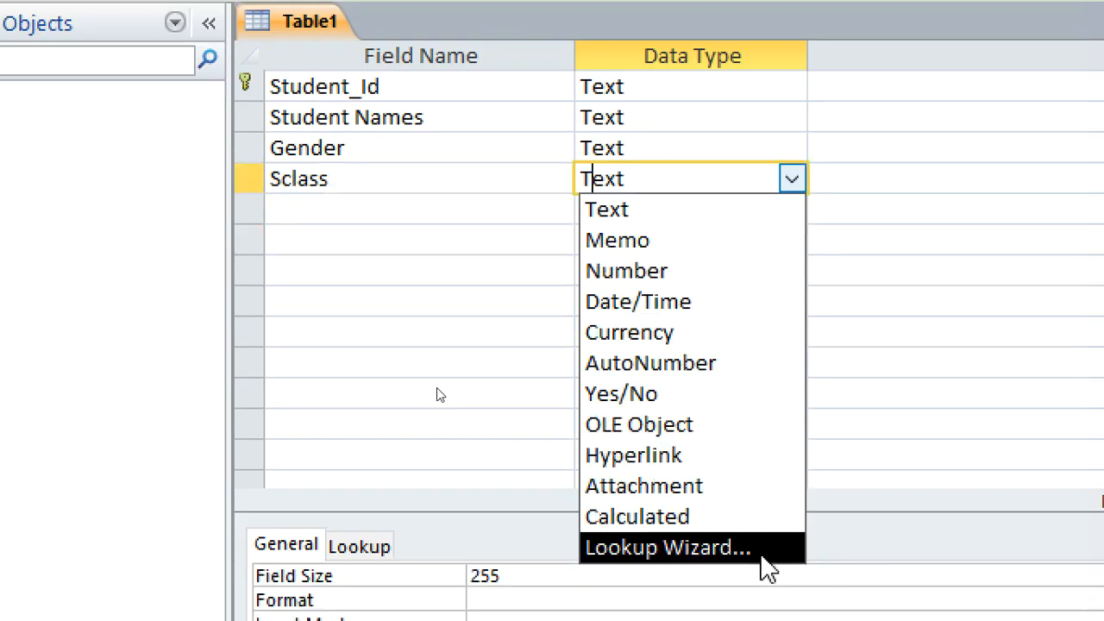
click(681, 480)
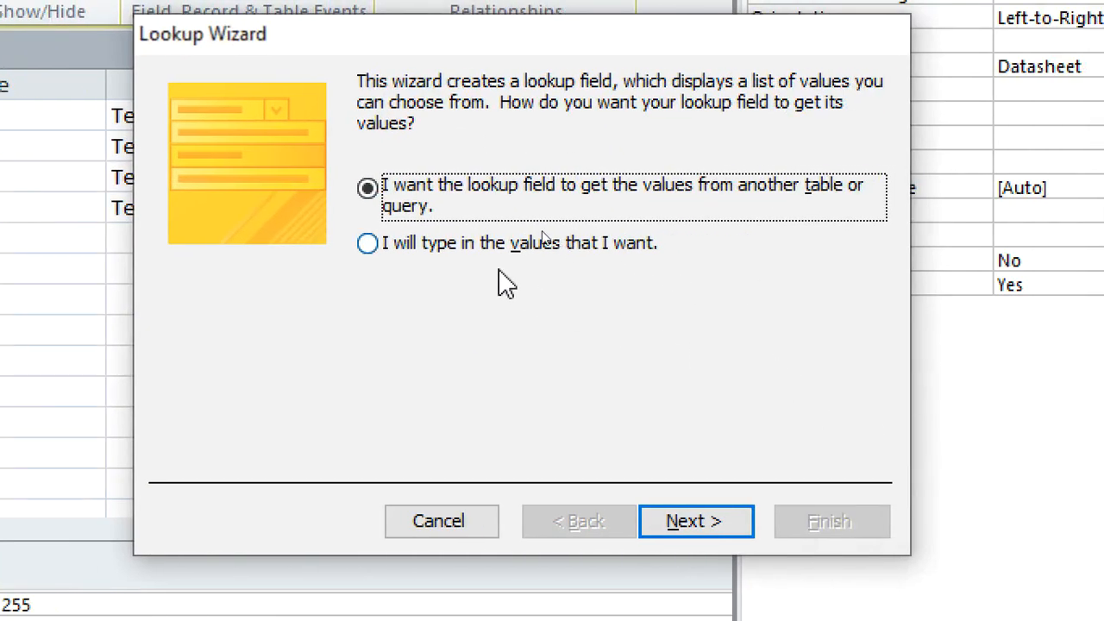
click(487, 243)
click(694, 519)
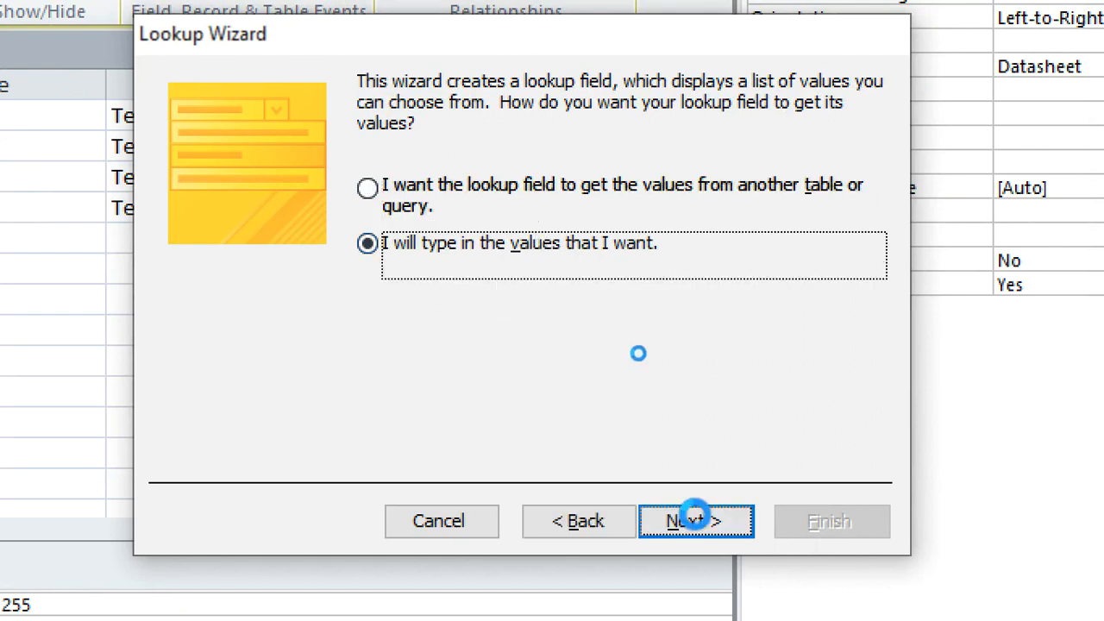
Enter 3R, 3W, 3N and 3S as the Sclass lookup values and finish the wizard.
click(304, 273)
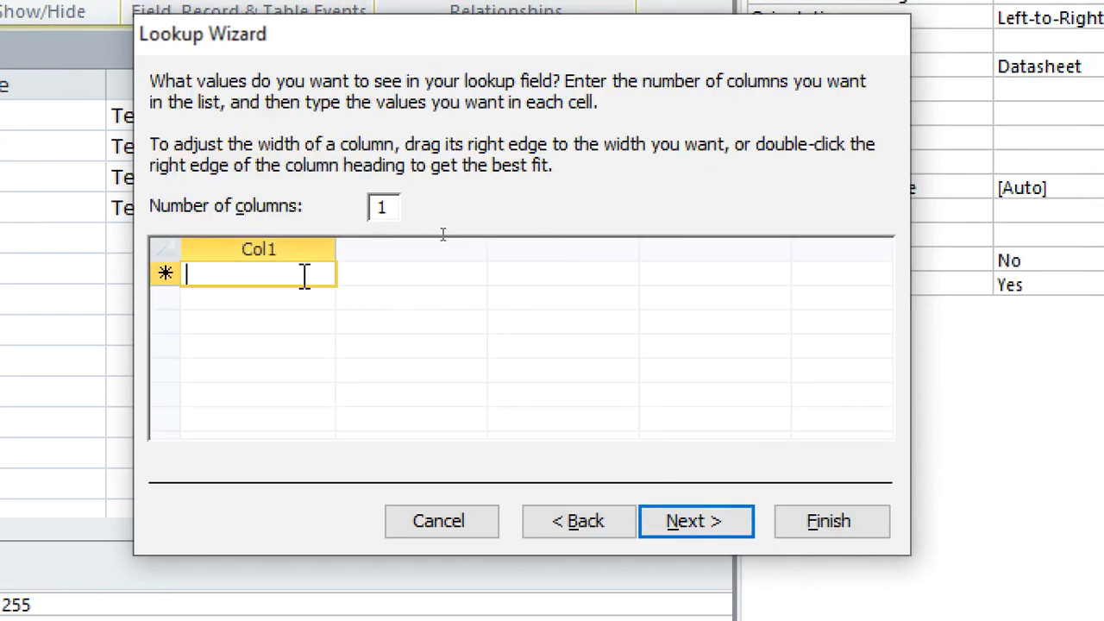
text(3)
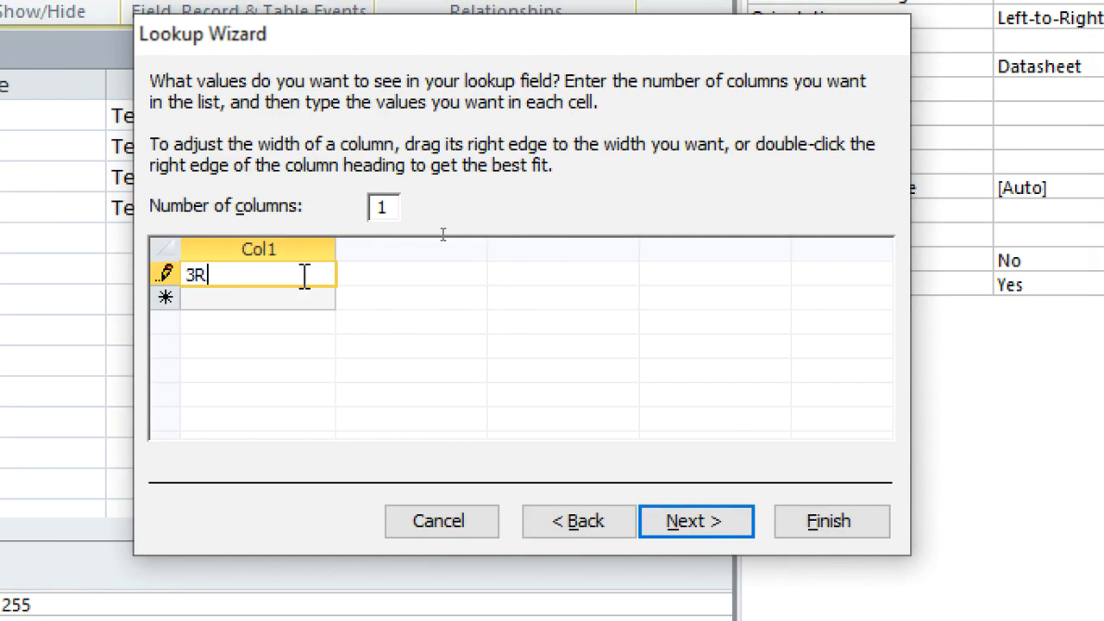
text(R)
key(Return)
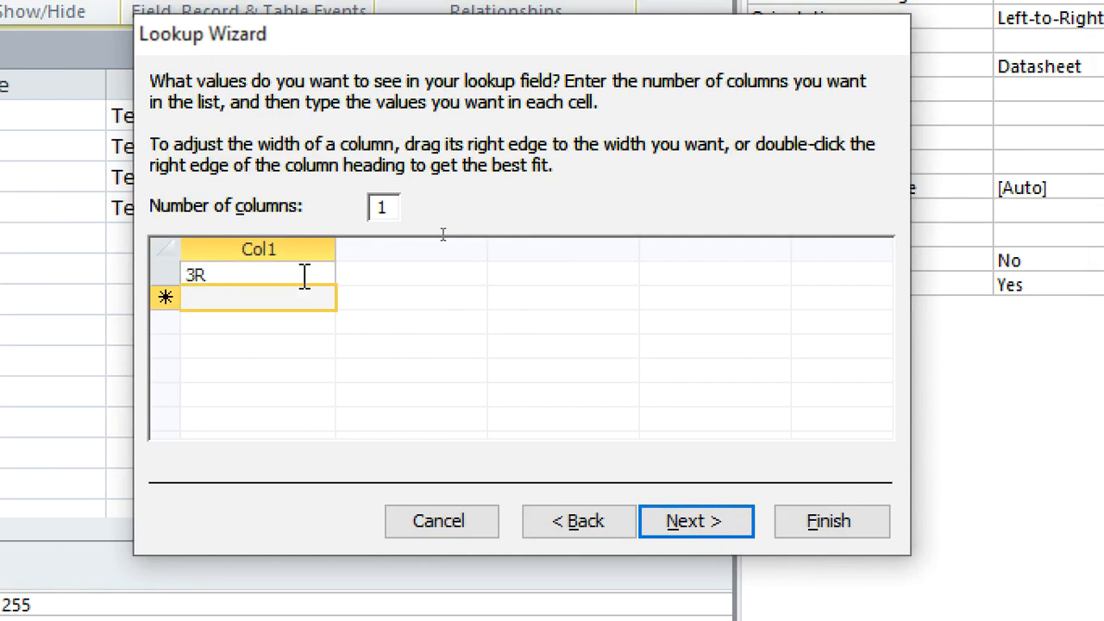
text(3W)
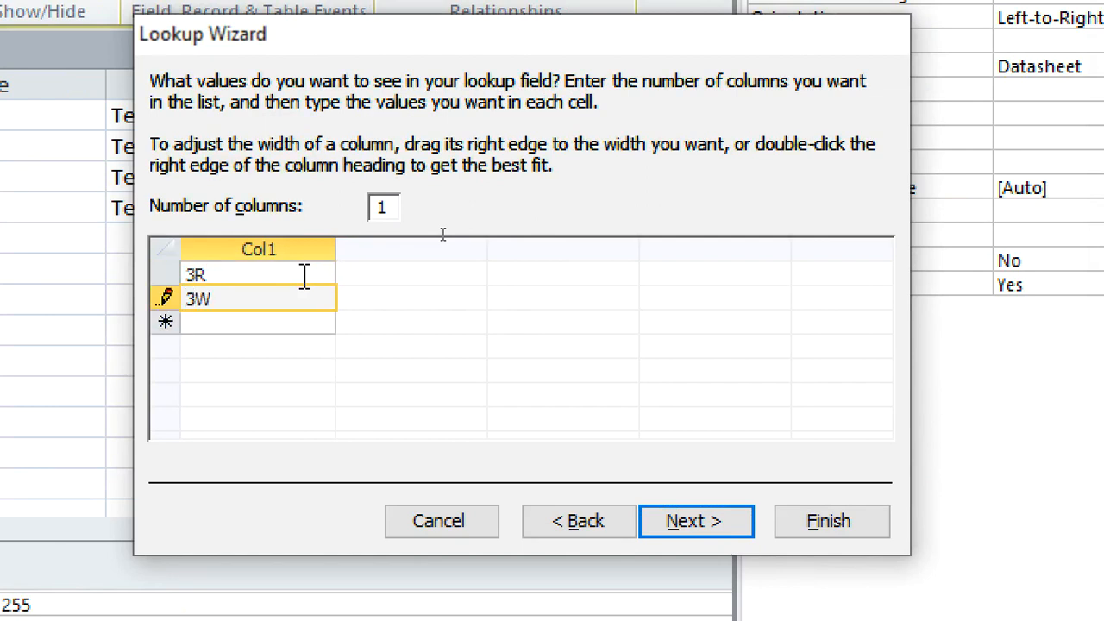
key(Return)
text(3N)
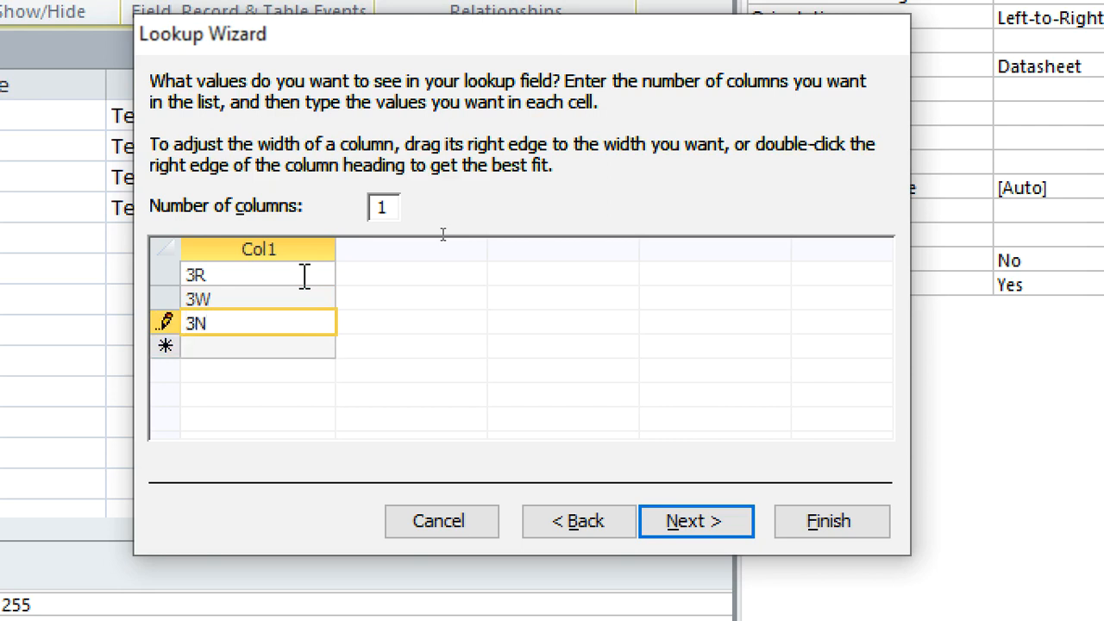
key(Return)
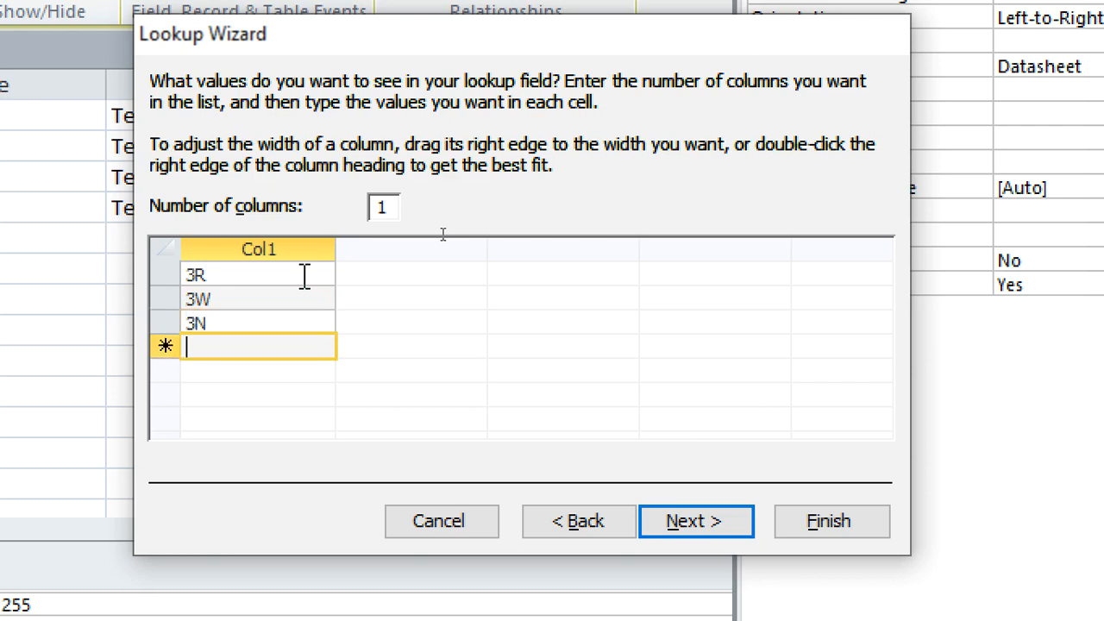
text(3S)
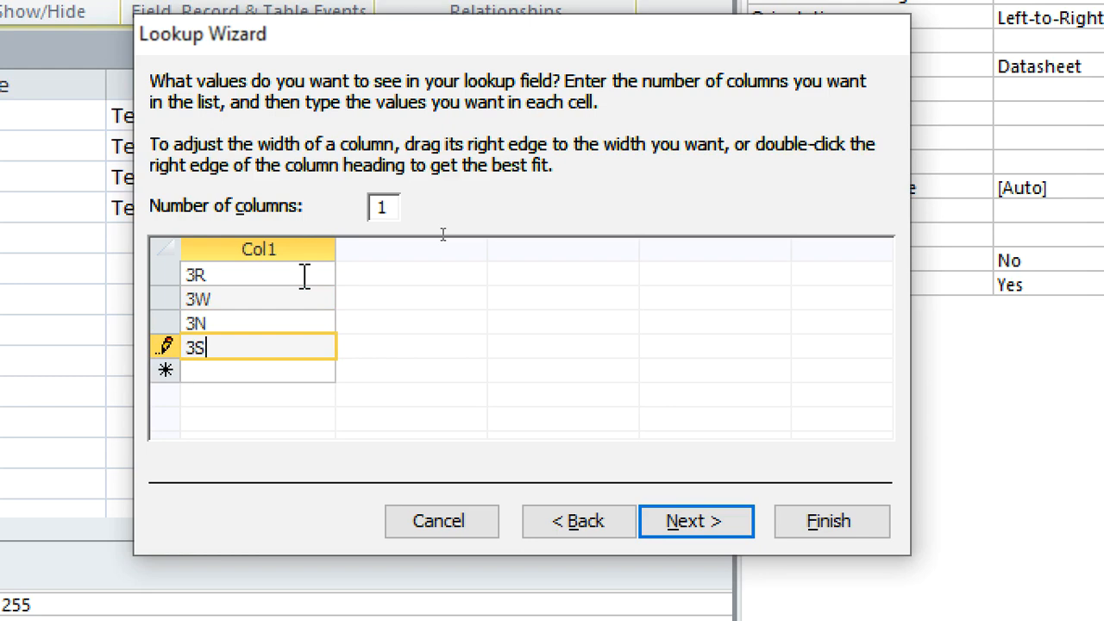
click(831, 521)
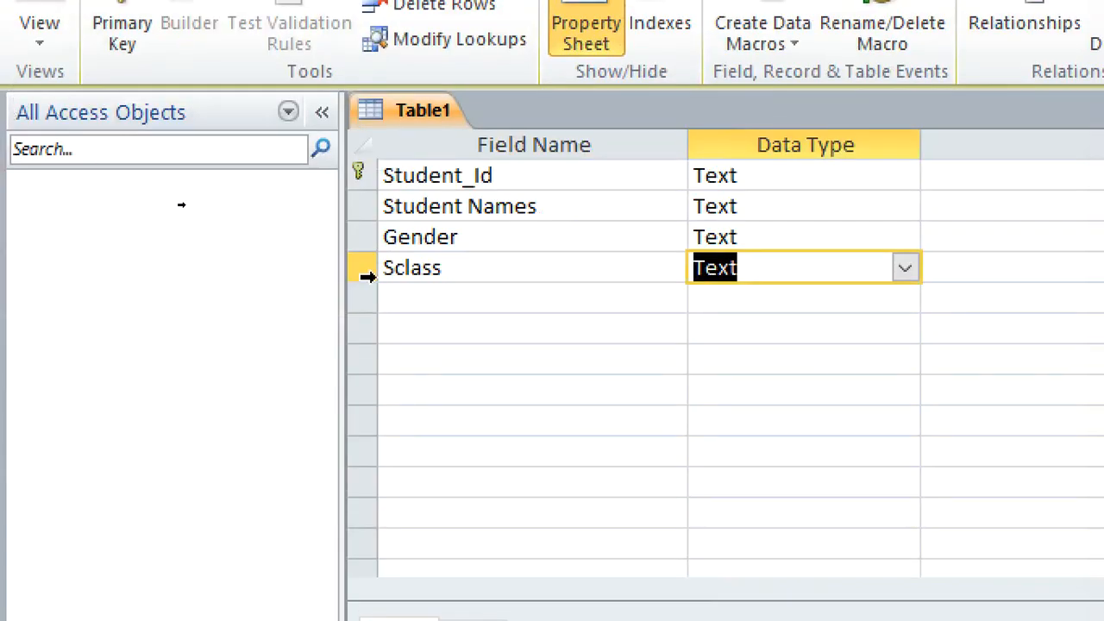
Add a field named Project Name below Sclass.
click(417, 301)
text(pRO)
key(BackSpace)
key(BackSpace)
key(BackSpace)
text(Project)
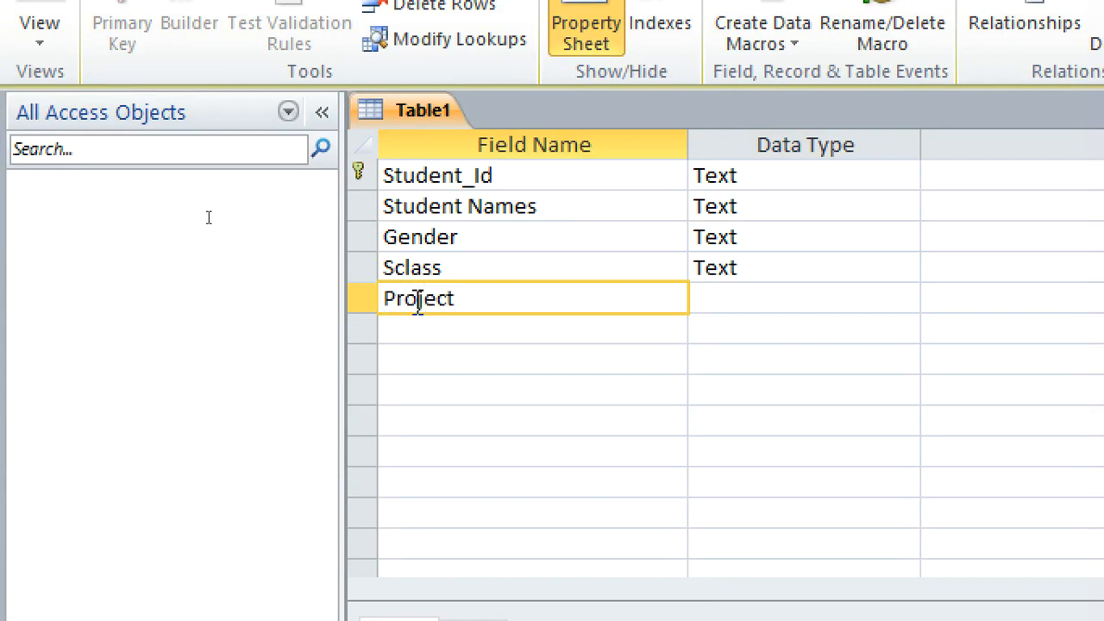
text( Name)
key(Down)
Add a field named Date of Birt below Project Name with the data type Date/Time.
text(Date of Birt)
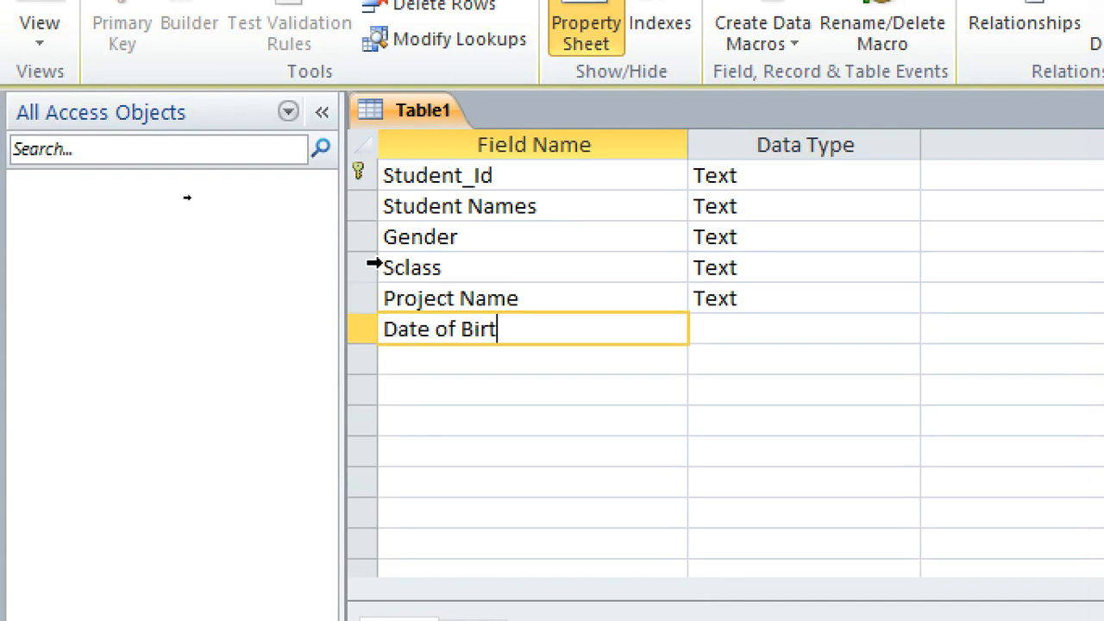
click(739, 337)
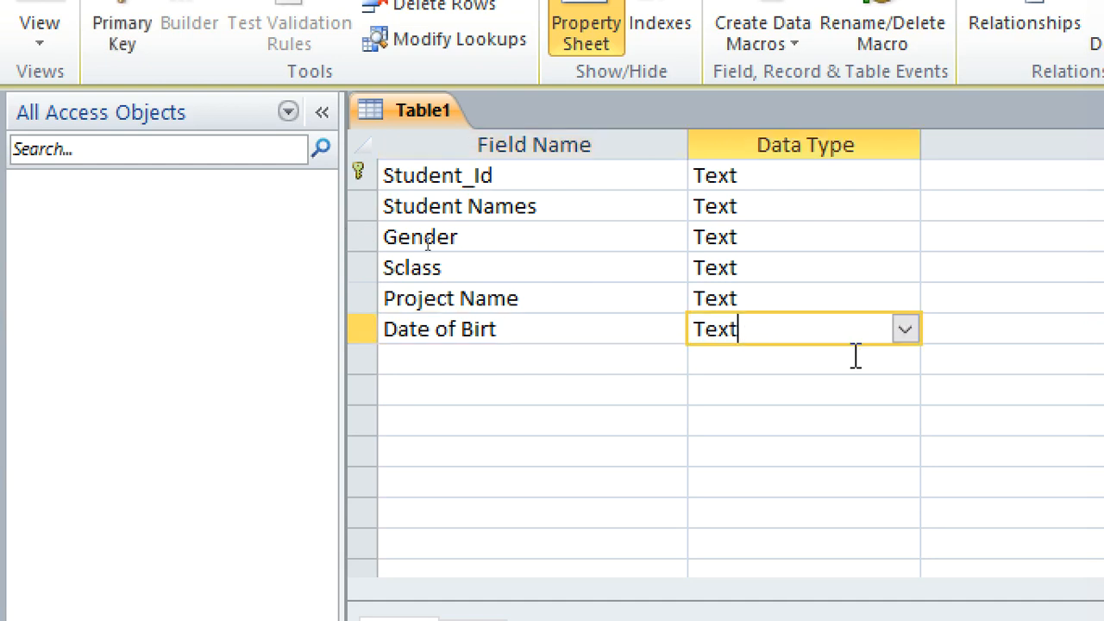
click(906, 331)
click(837, 450)
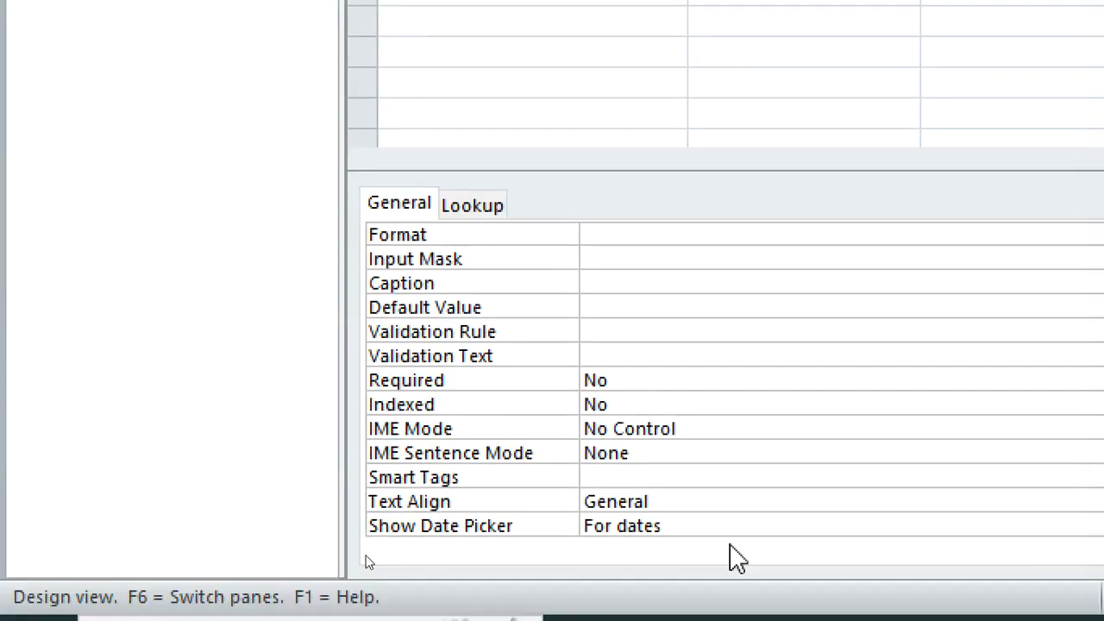
Close the property sheet and set the birth date field's format to Short Date.
click(630, 238)
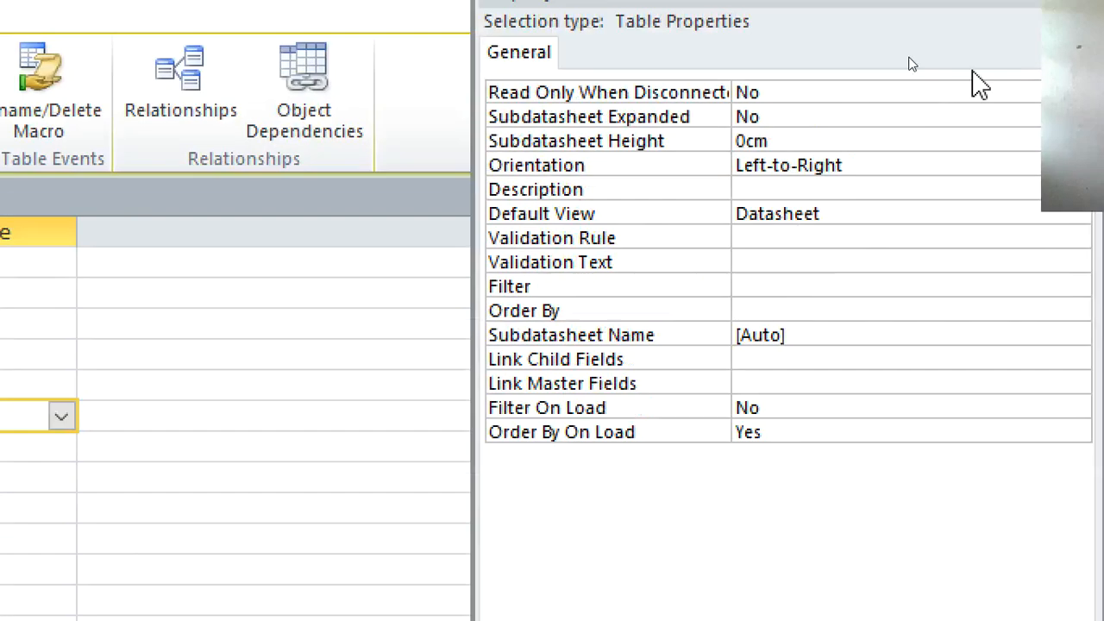
drag(961, 5, 614, 31)
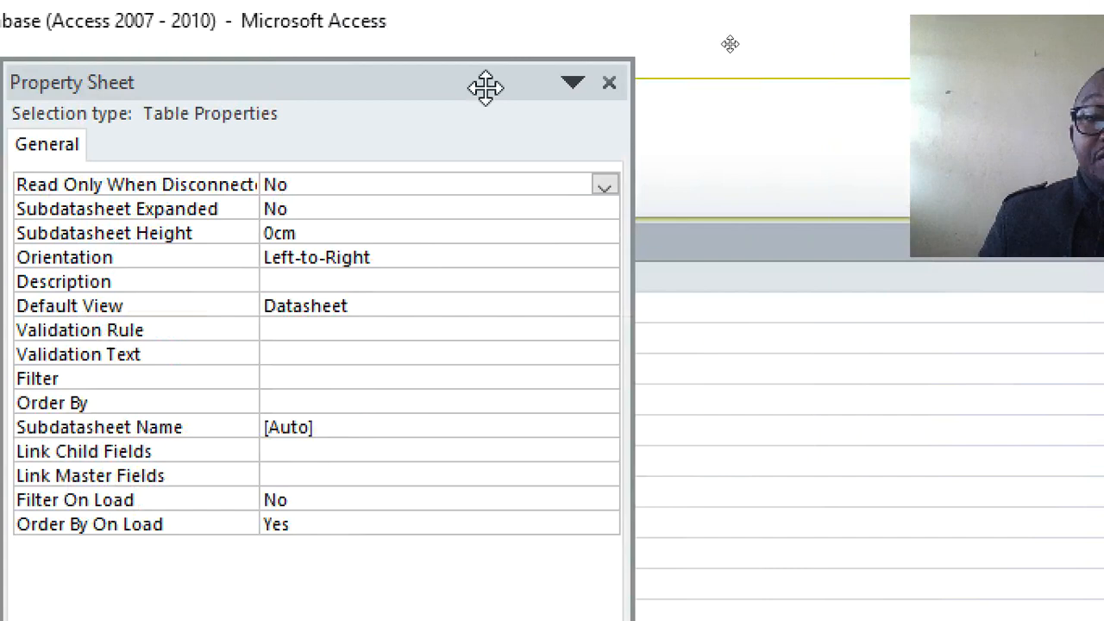
click(608, 82)
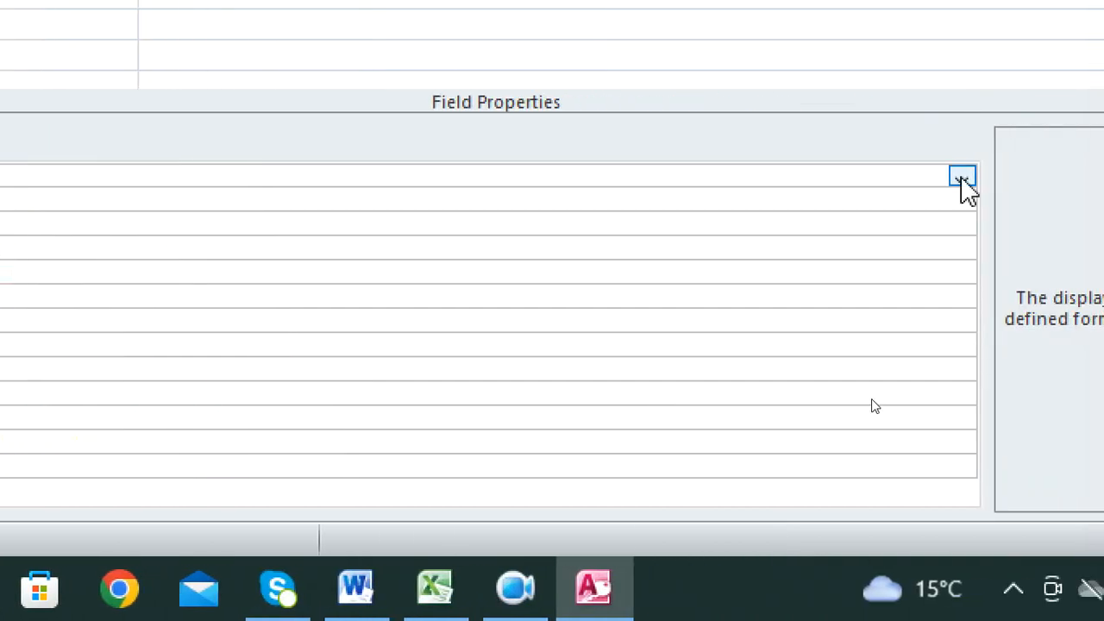
click(962, 177)
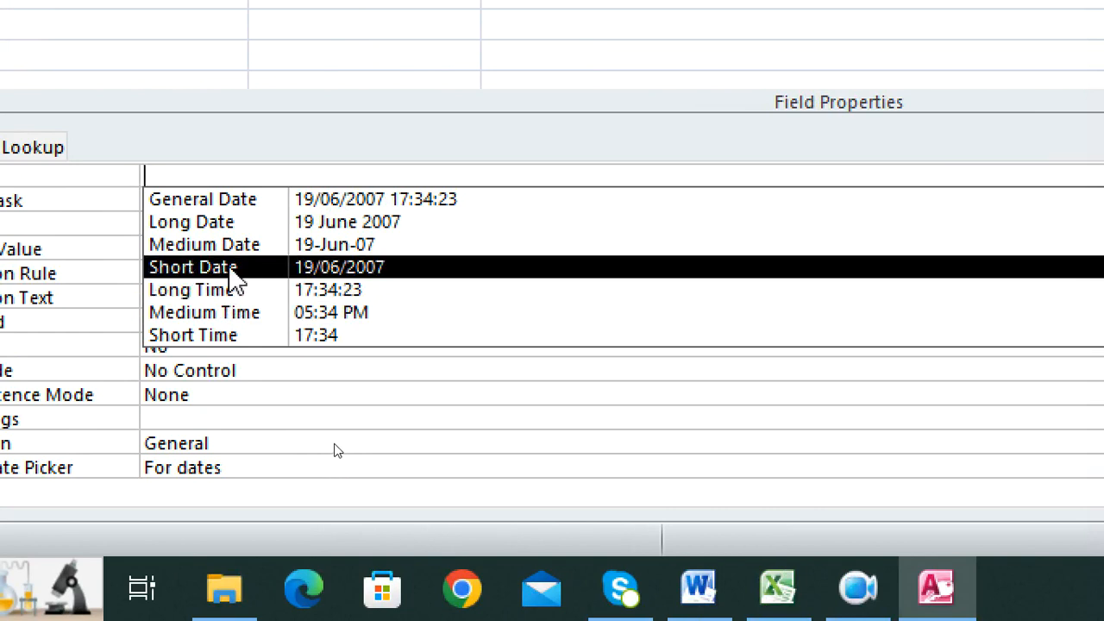
click(231, 269)
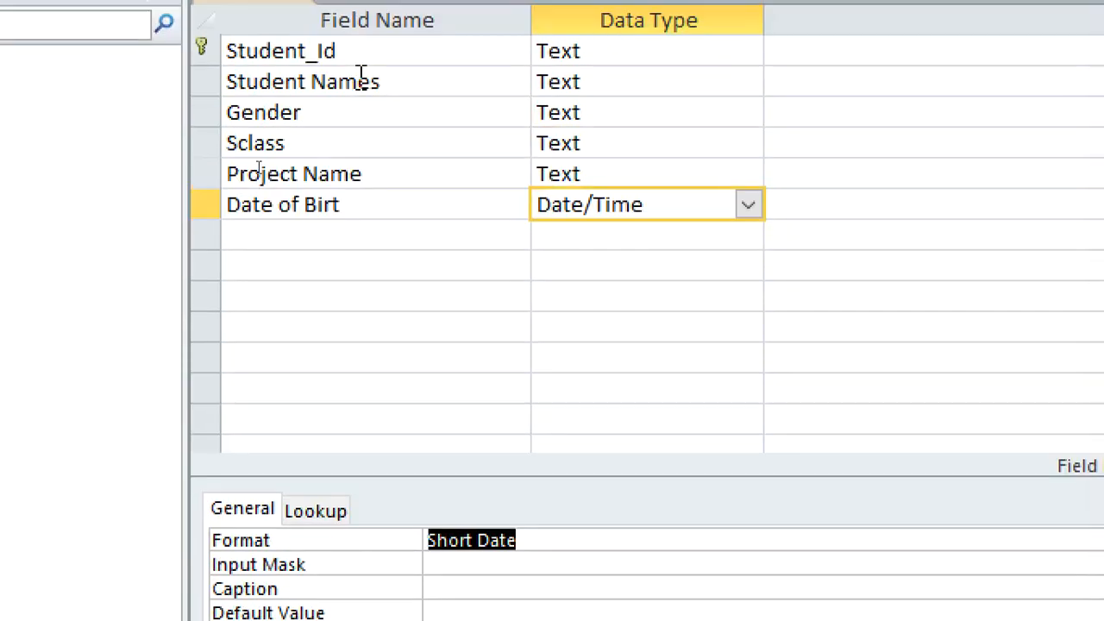
Correct the last field's name to Date of Birth.
click(346, 253)
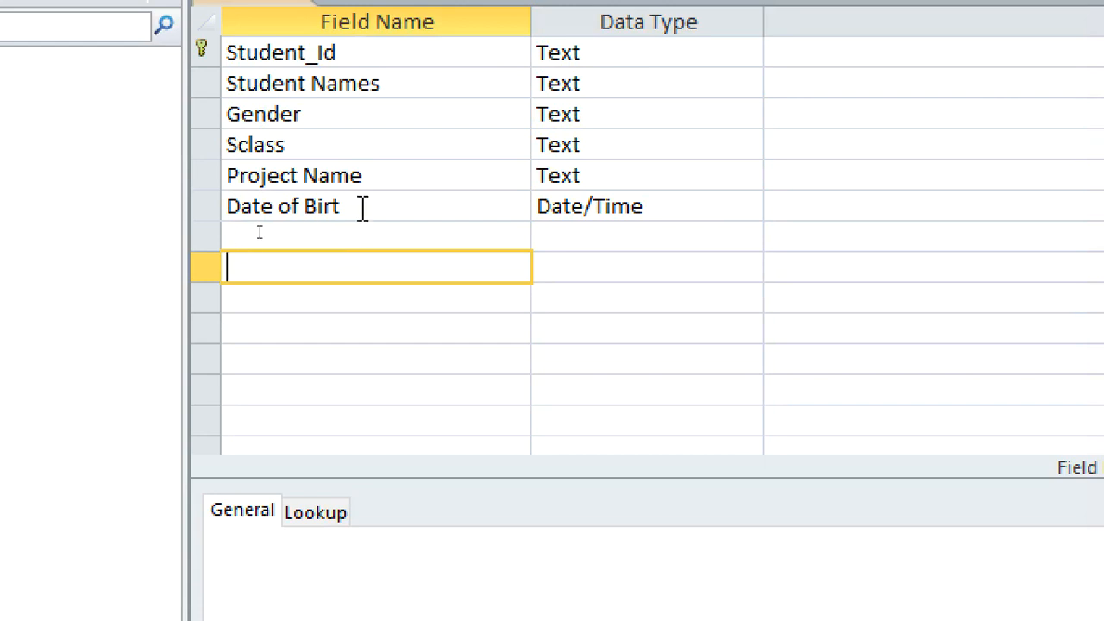
click(366, 206)
text(h)
Save the table as Students_Table and close it.
key(ctrl+s)
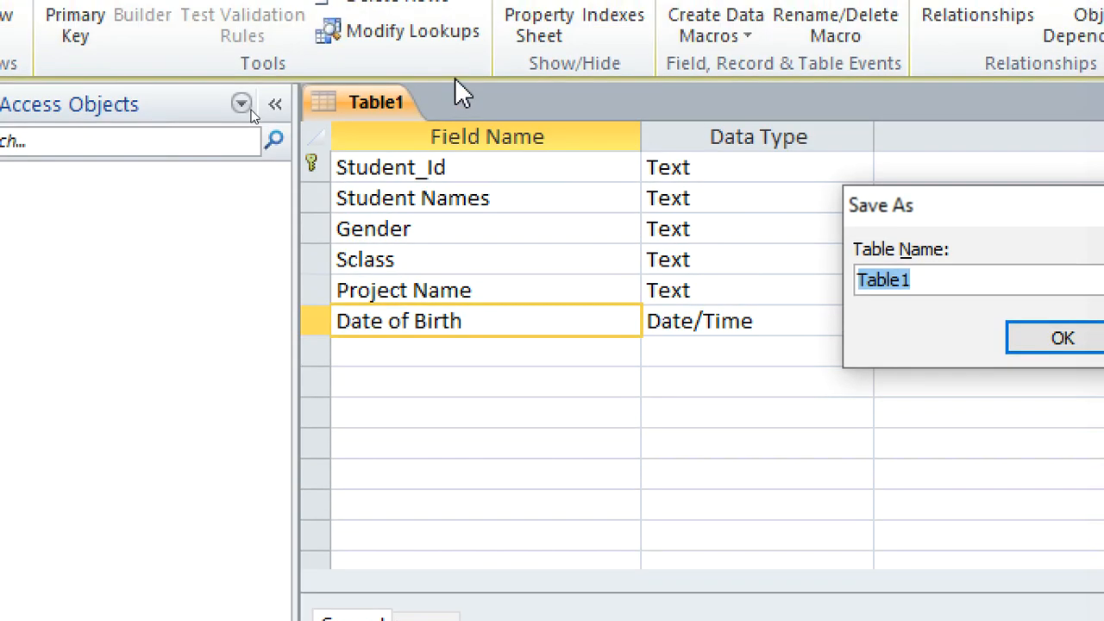
text(Students_)
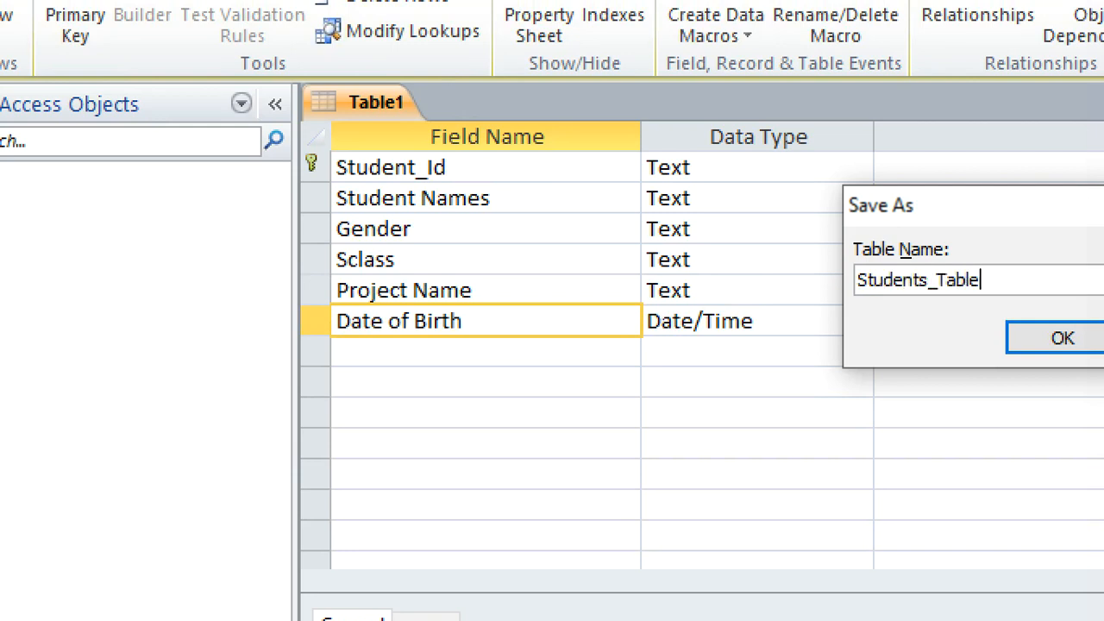
click(1059, 337)
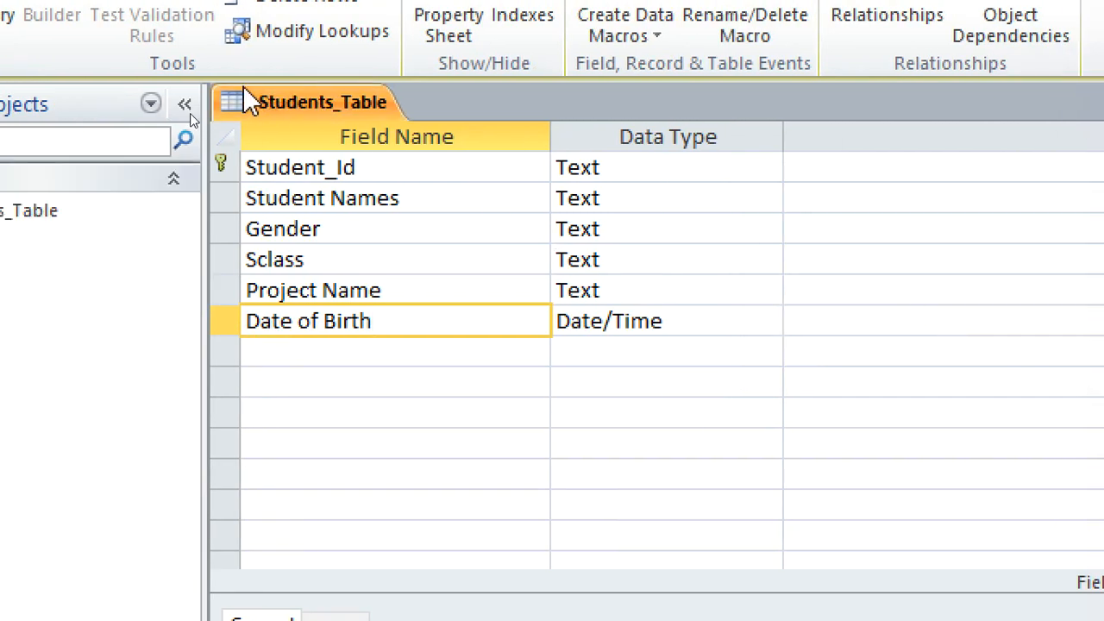
right_click(248, 99)
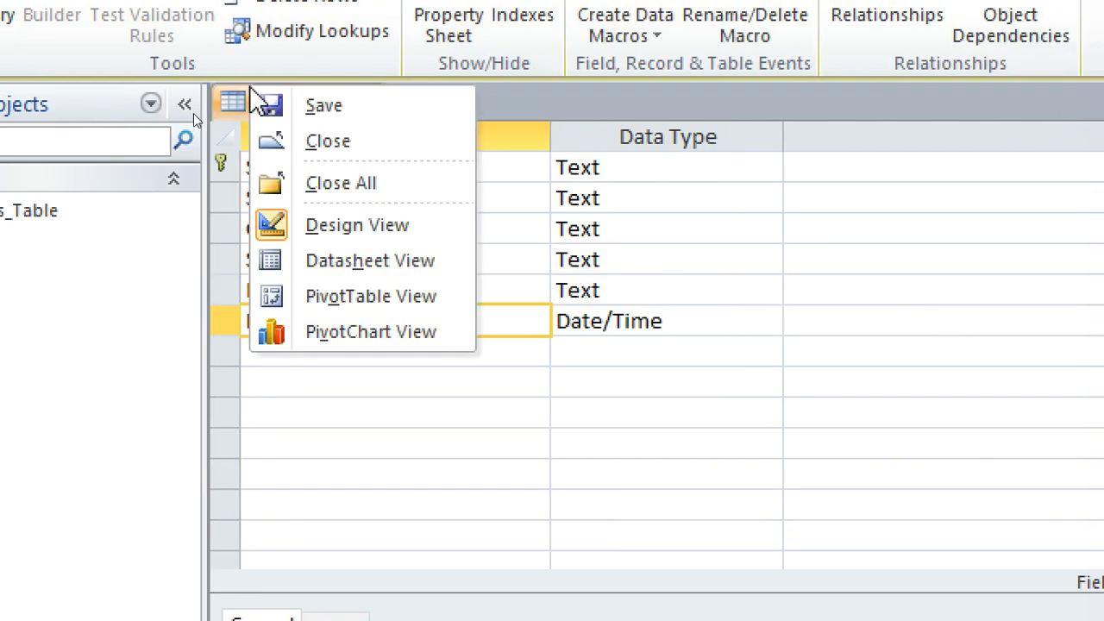
click(340, 190)
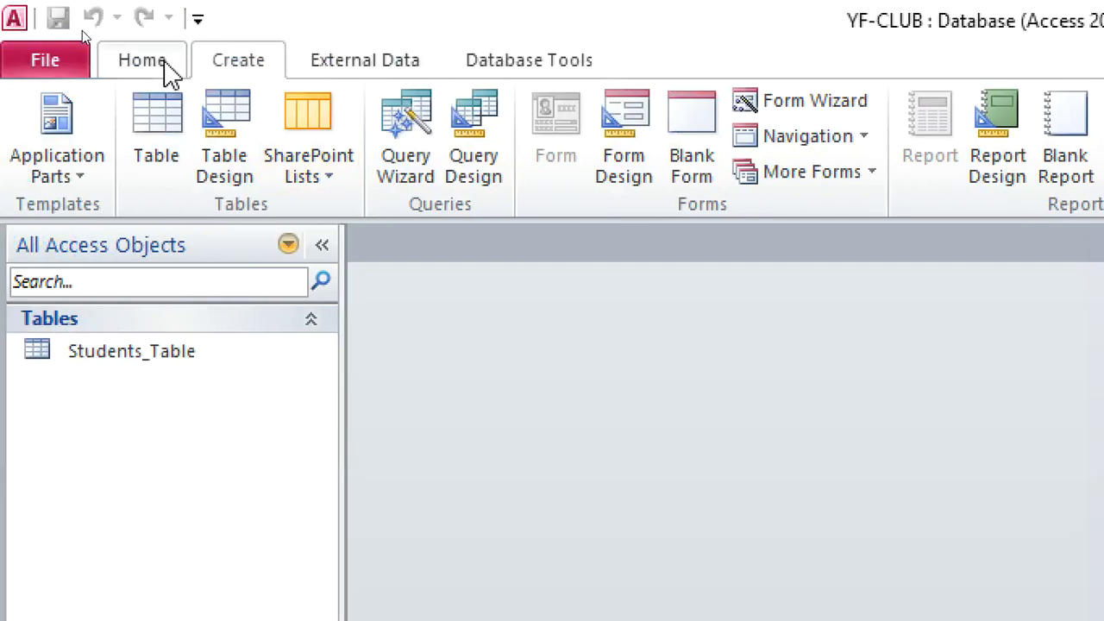
Start a new table in Design view and add a first field named Tool_Id with the data type Text.
click(98, 5)
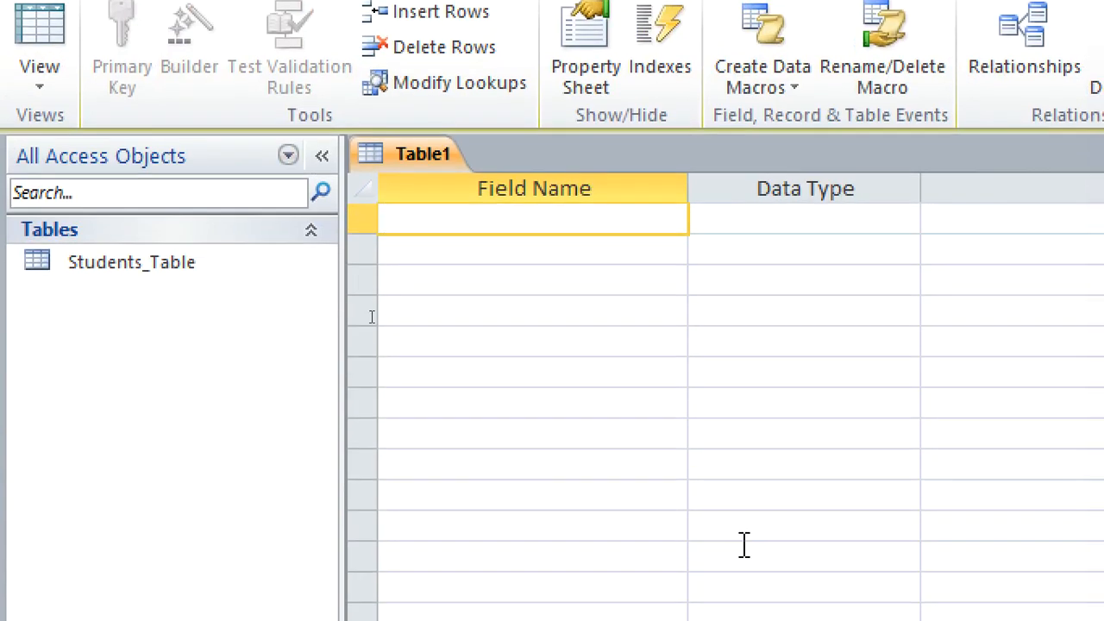
text(Tool_Id)
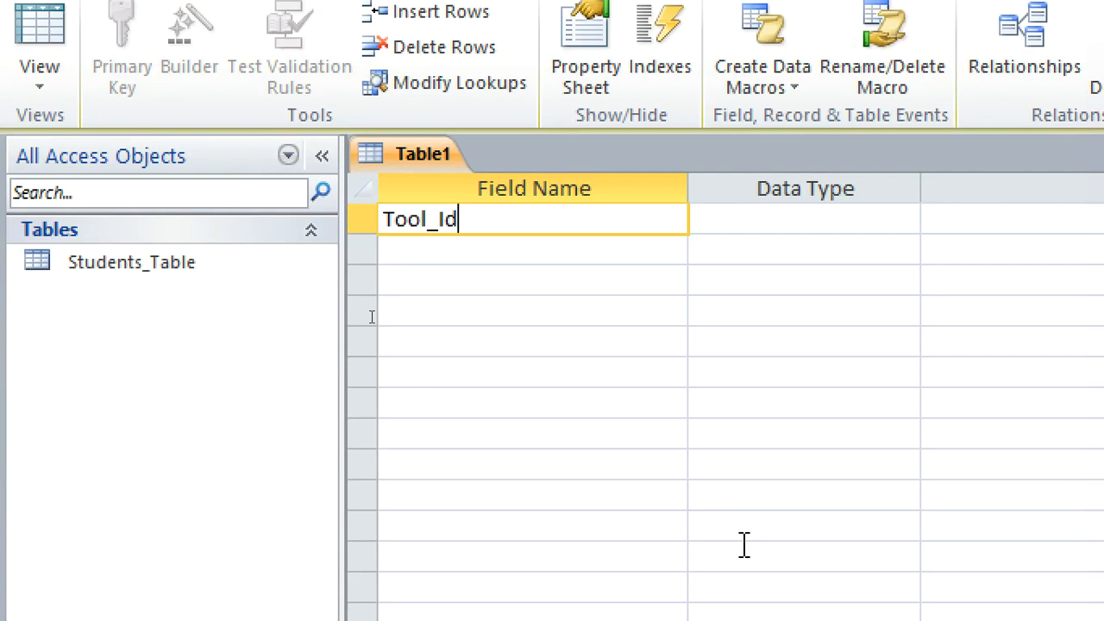
click(788, 216)
text(Text)
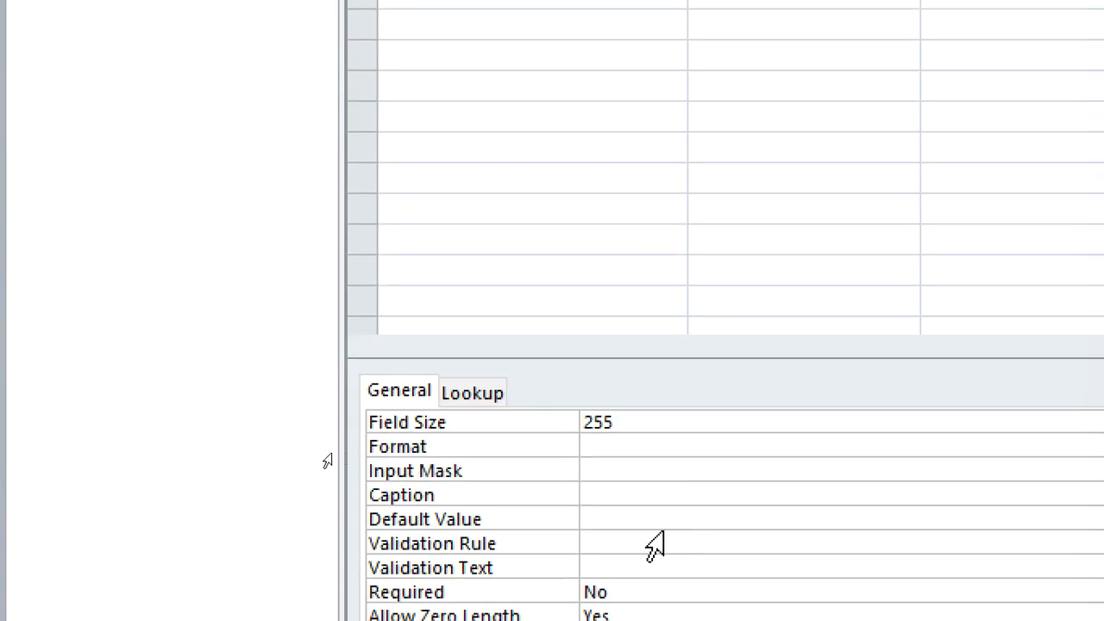
Set the Tool_Id field's size to 4 and make it the primary key.
drag(644, 415, 532, 371)
text(4)
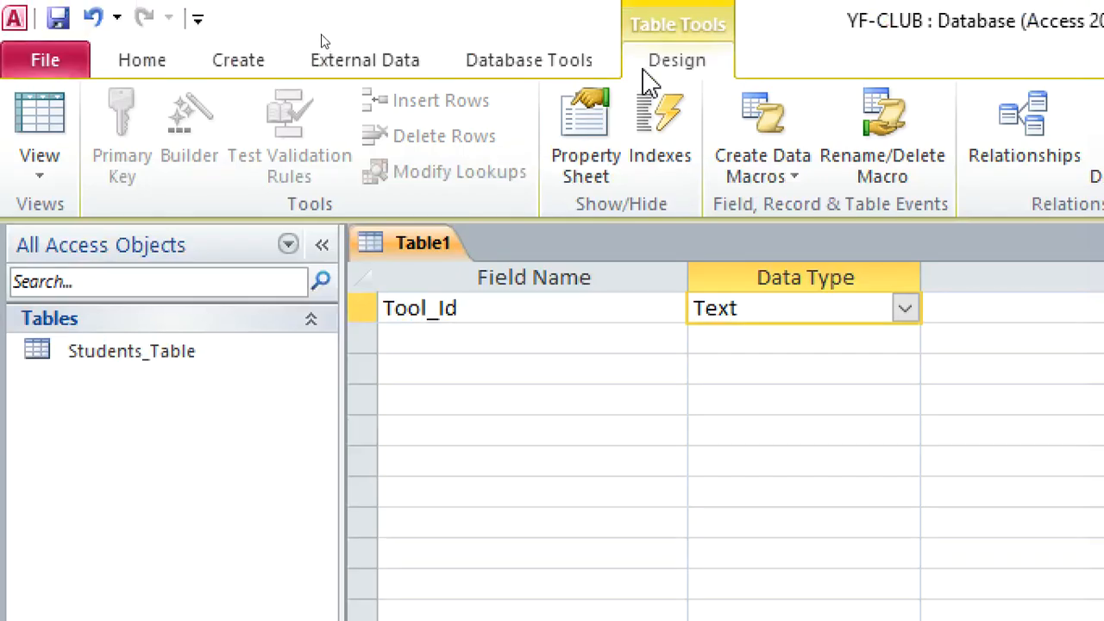
click(597, 306)
right_click(596, 307)
click(640, 325)
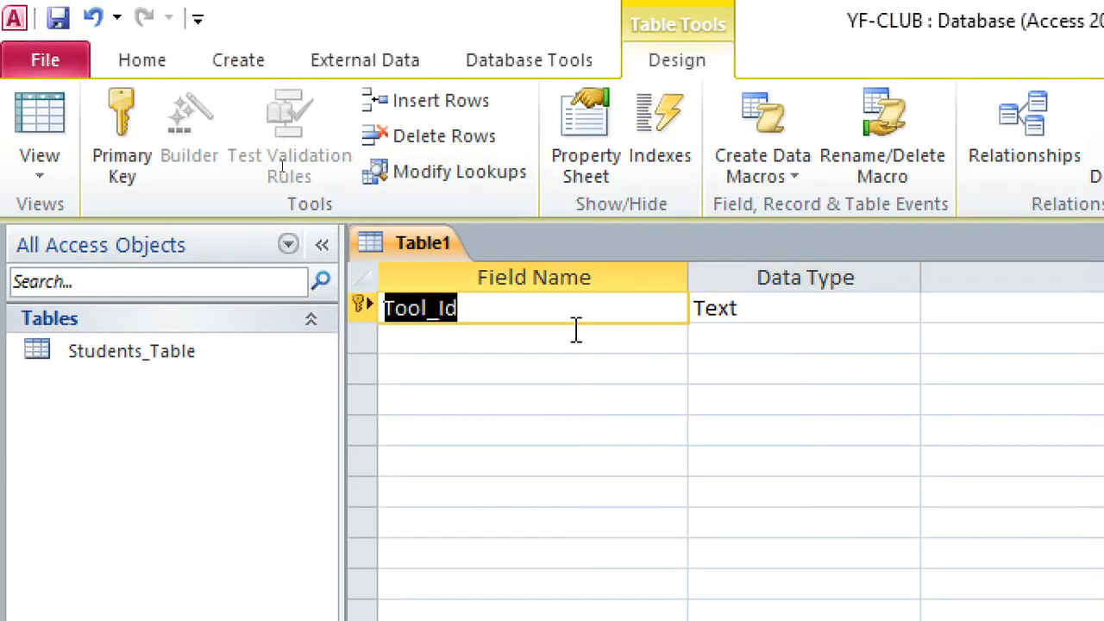
Add a text field named Tool Name below Tool_Id.
click(490, 350)
text(Tool)
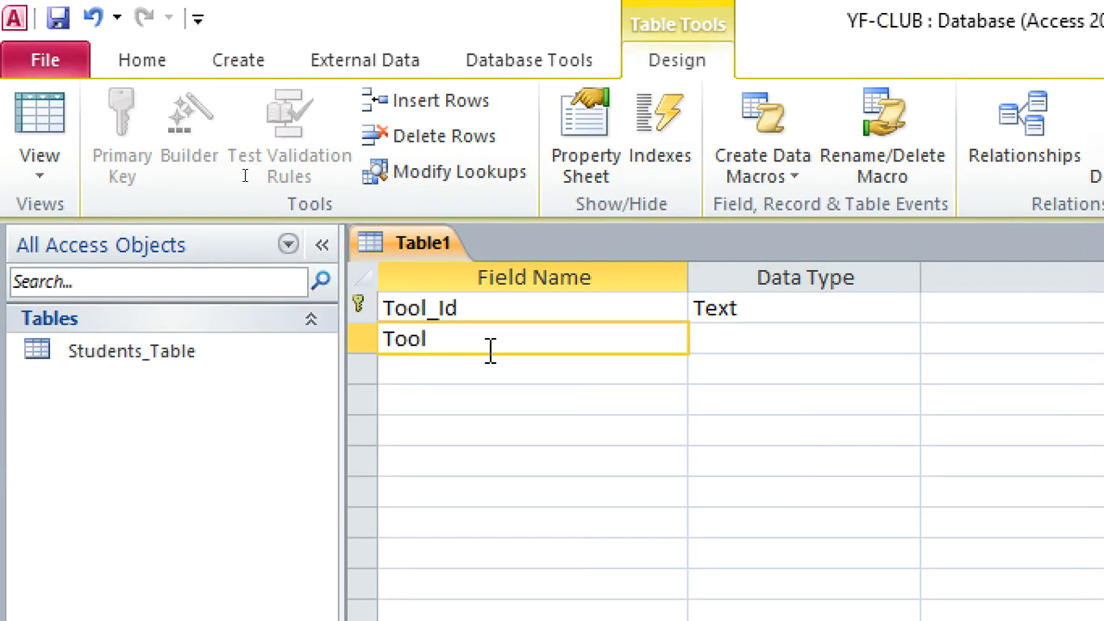
text( Name)
key(Down)
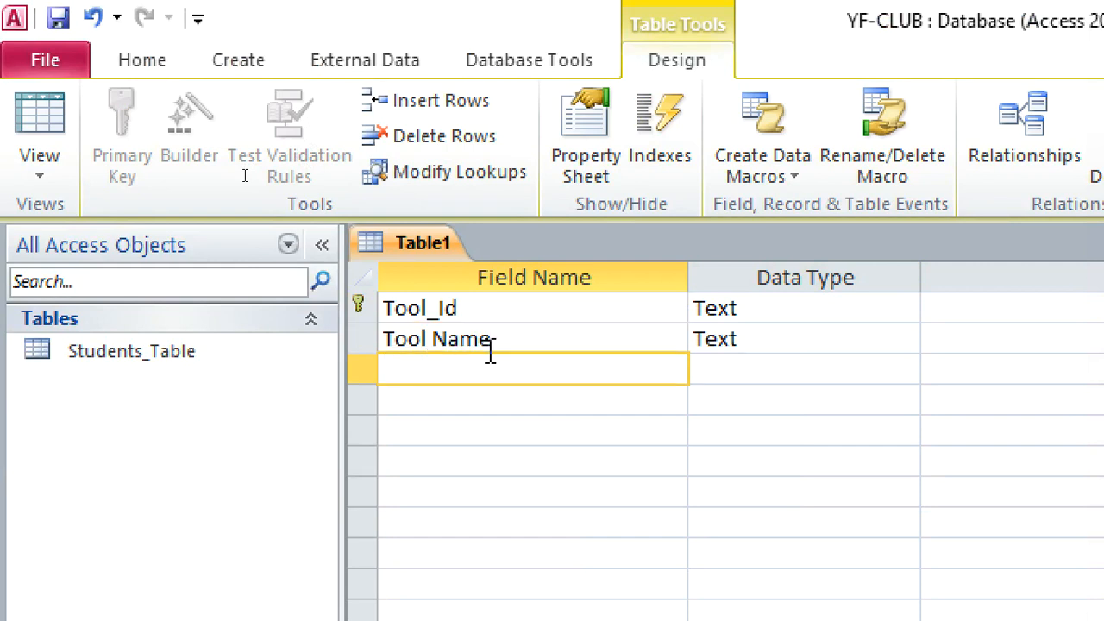
Name the field below Tool Name Number issued.
text(Nuk)
text(mbre)
key(BackSpace)
key(BackSpace)
text(er issued)
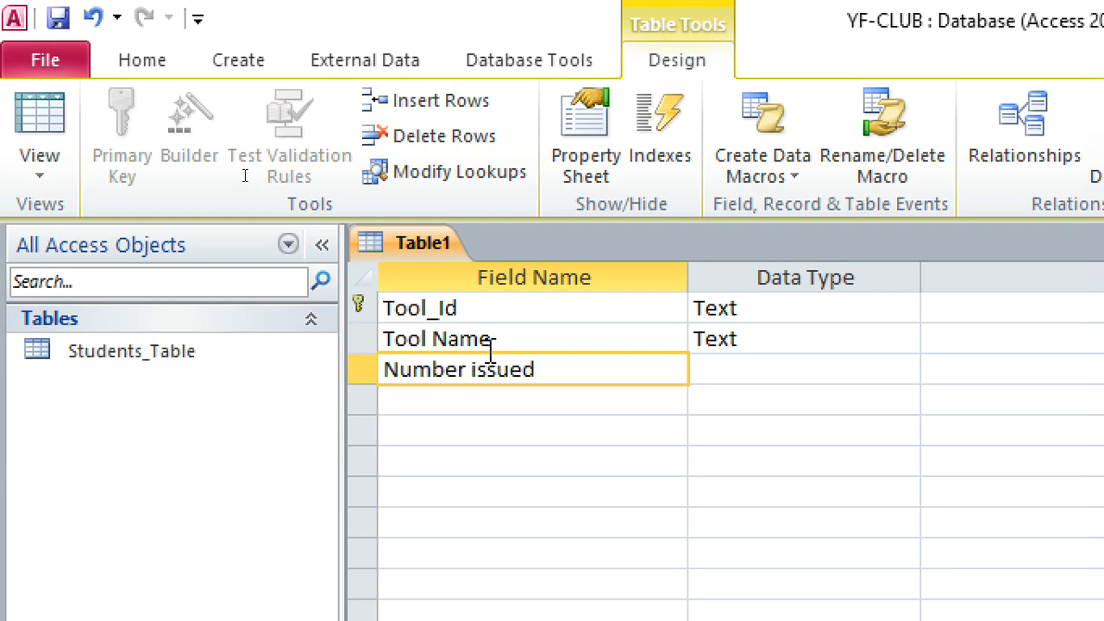
Add a field named Tool Category below Number issued.
key(Down)
text(Tool Category)
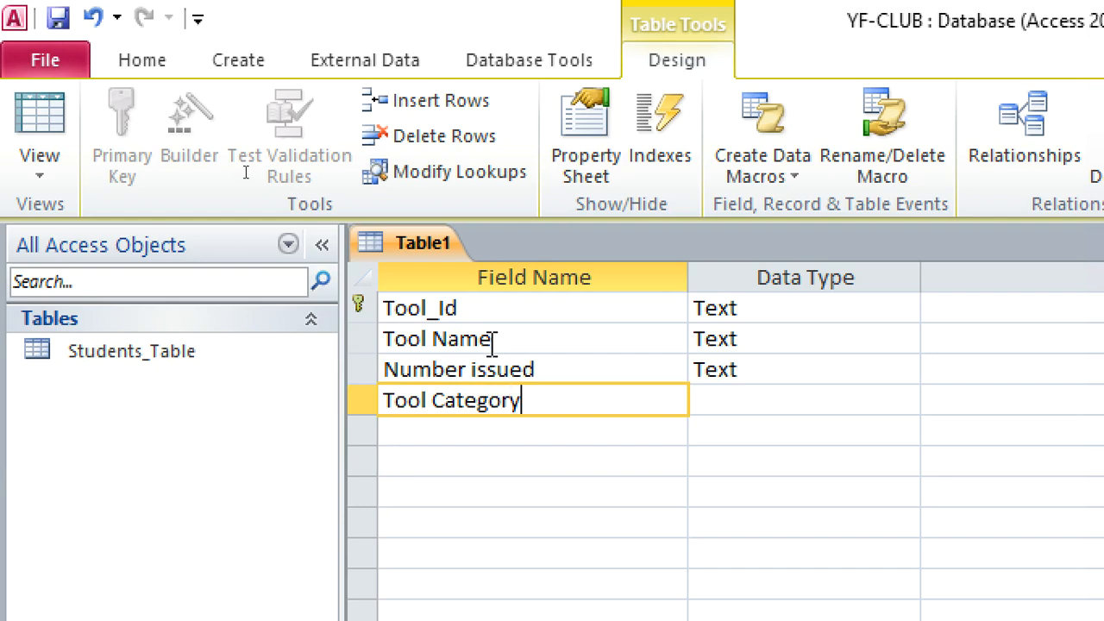
Set the field size to 8 for Tool Name and to 6 for Tool Category.
click(751, 343)
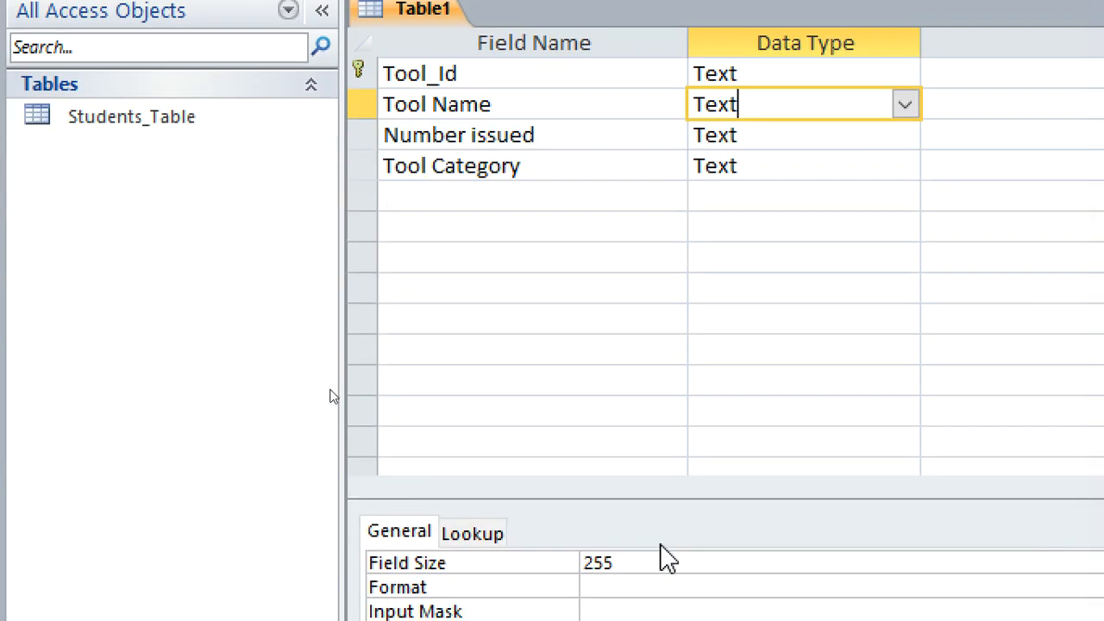
drag(636, 558, 574, 568)
text(8)
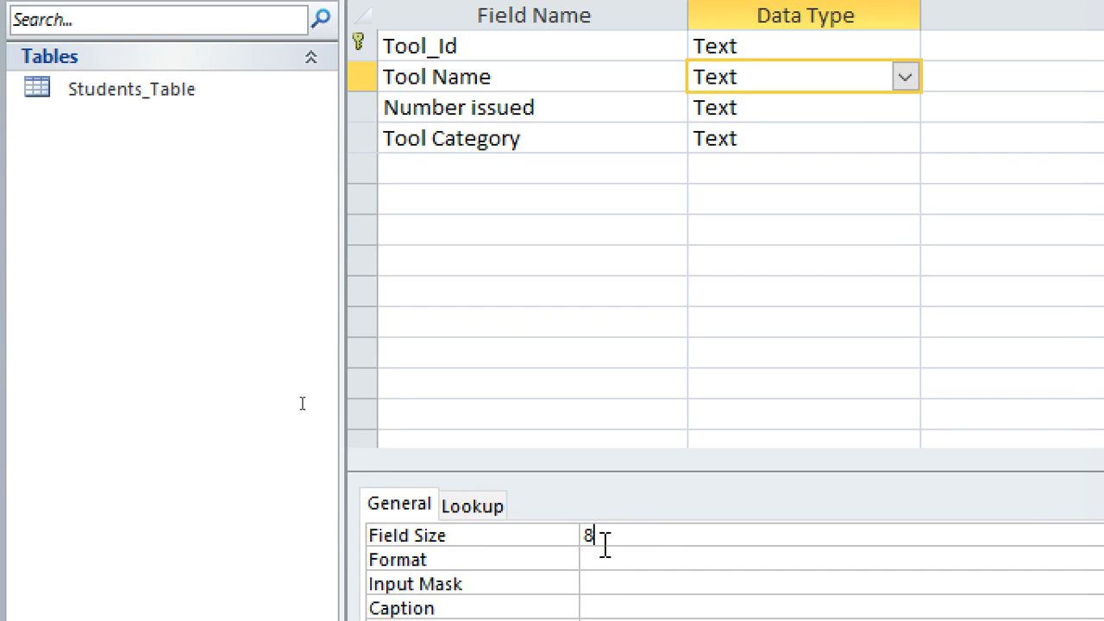
click(636, 137)
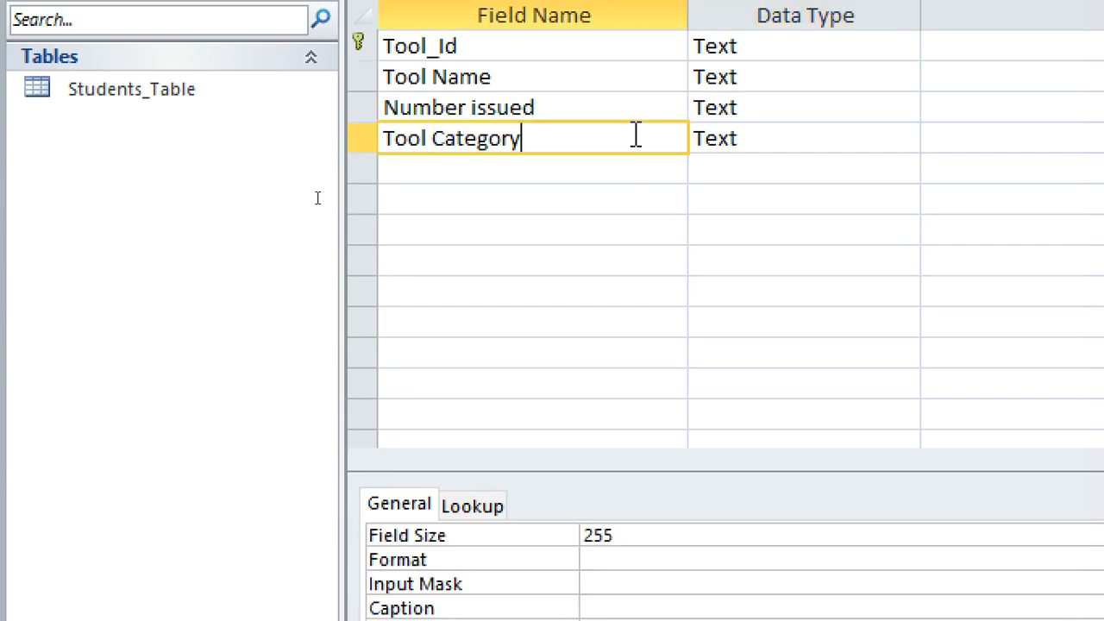
drag(690, 538, 543, 532)
text(6)
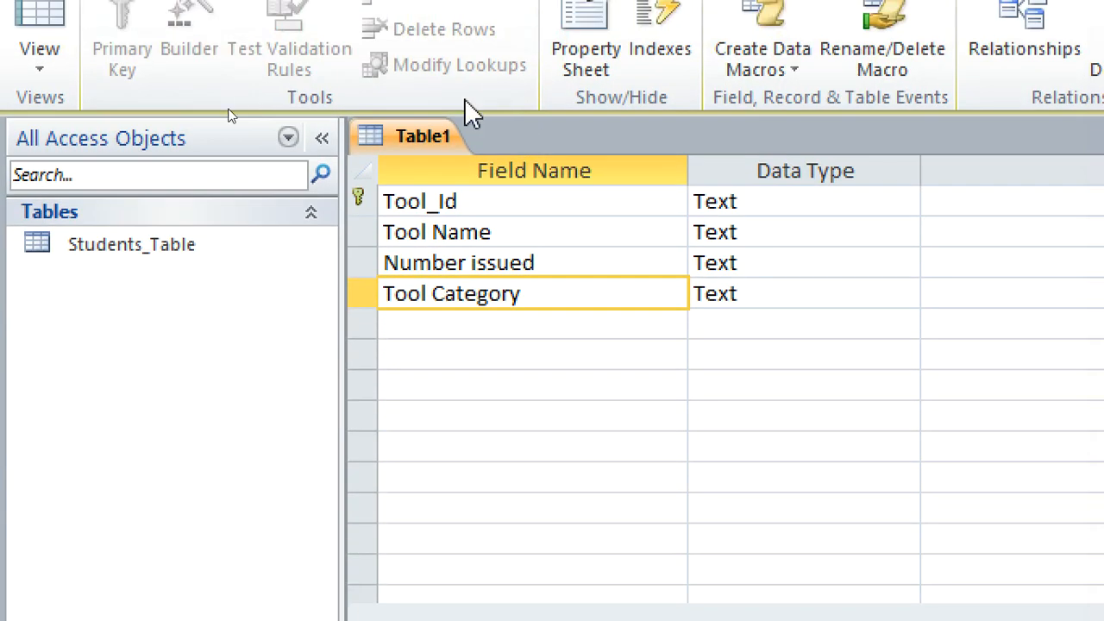
Save the new table as Tools_Table and close it.
right_click(415, 135)
click(492, 157)
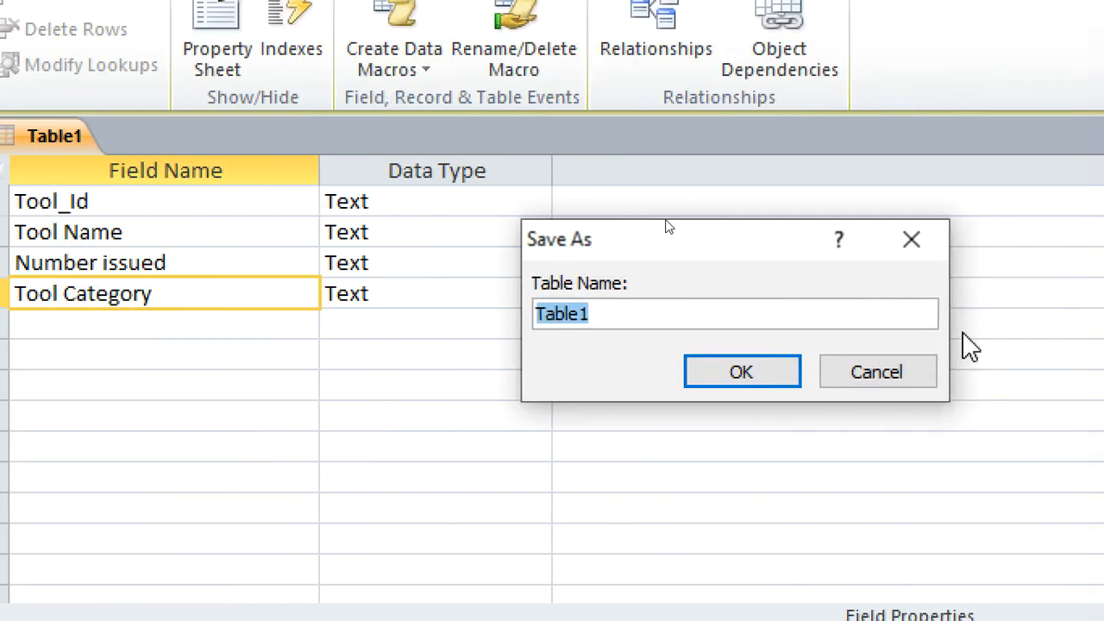
text(Tools_Tabl)
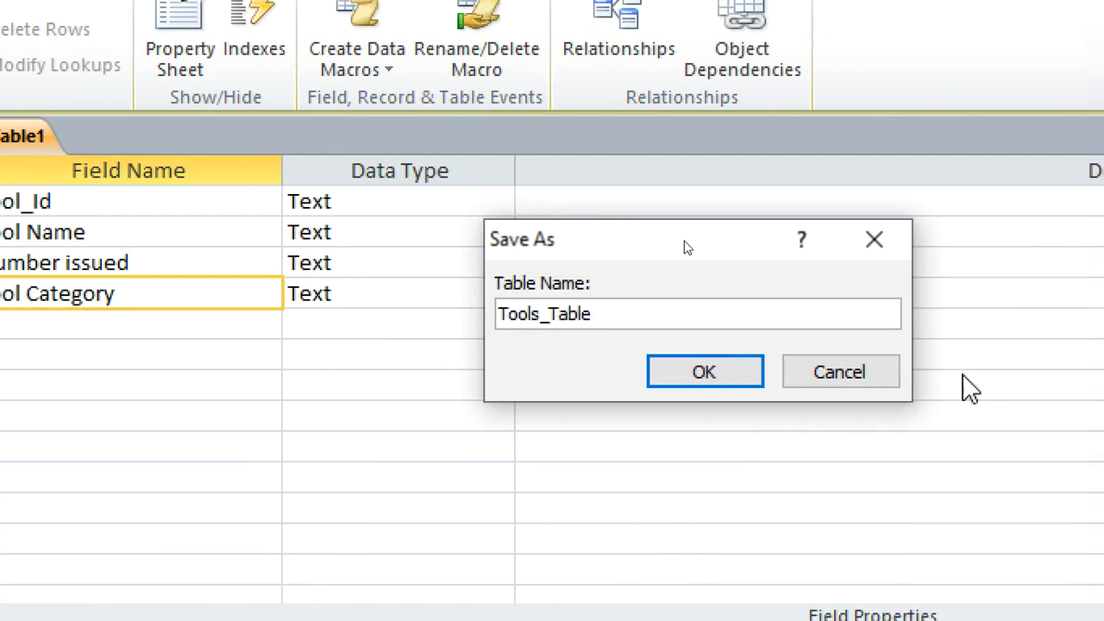
click(730, 373)
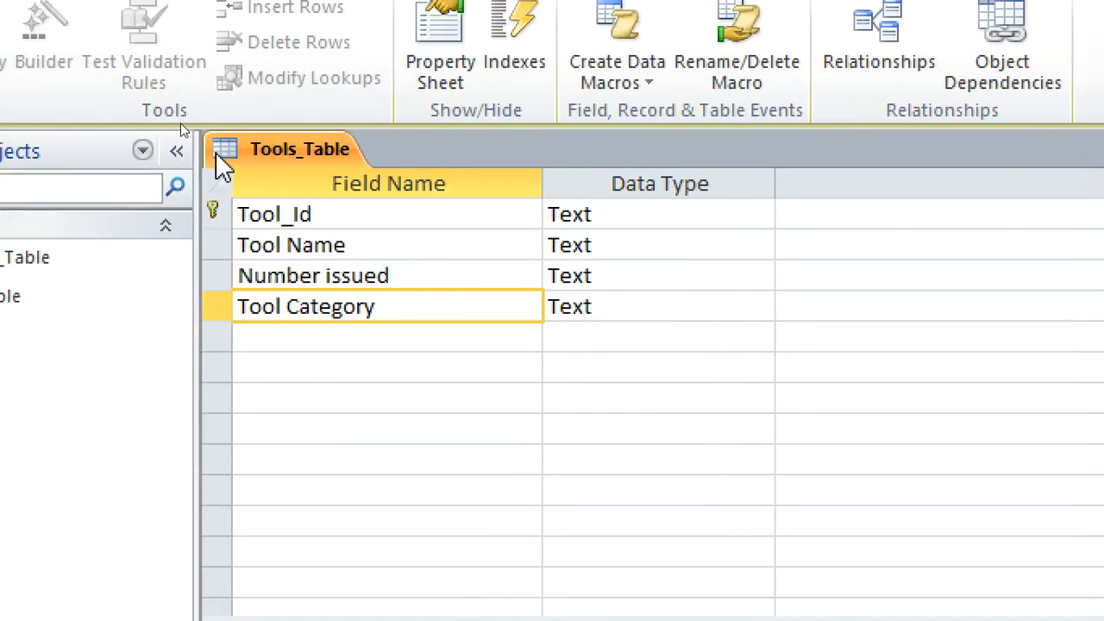
right_click(248, 157)
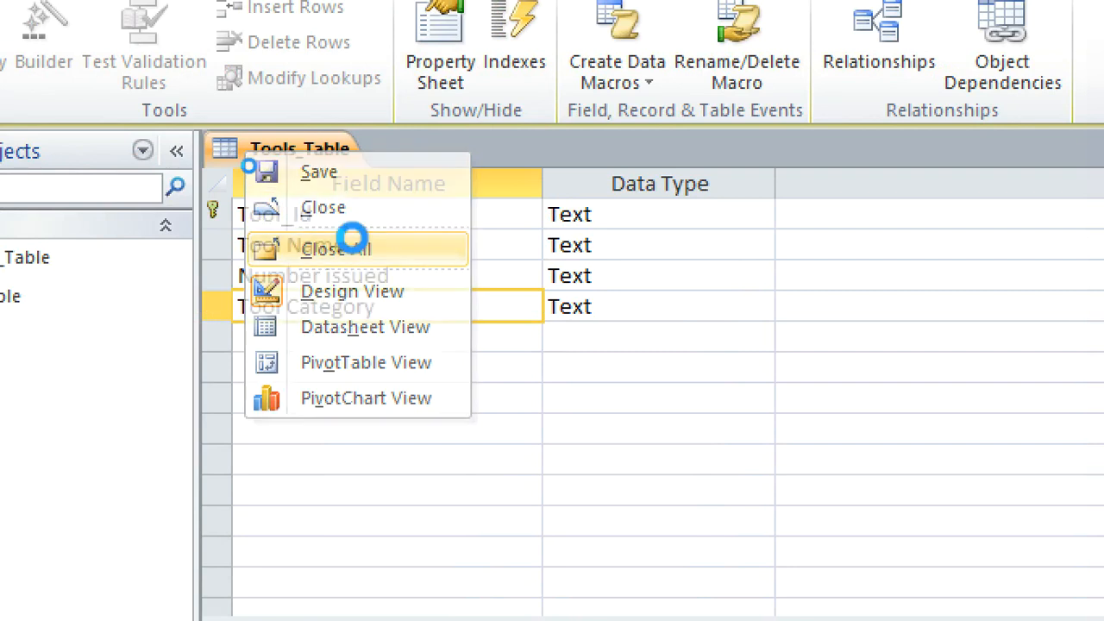
click(353, 237)
Start another table in Design view and name its first field Issuing_Id.
click(85, 36)
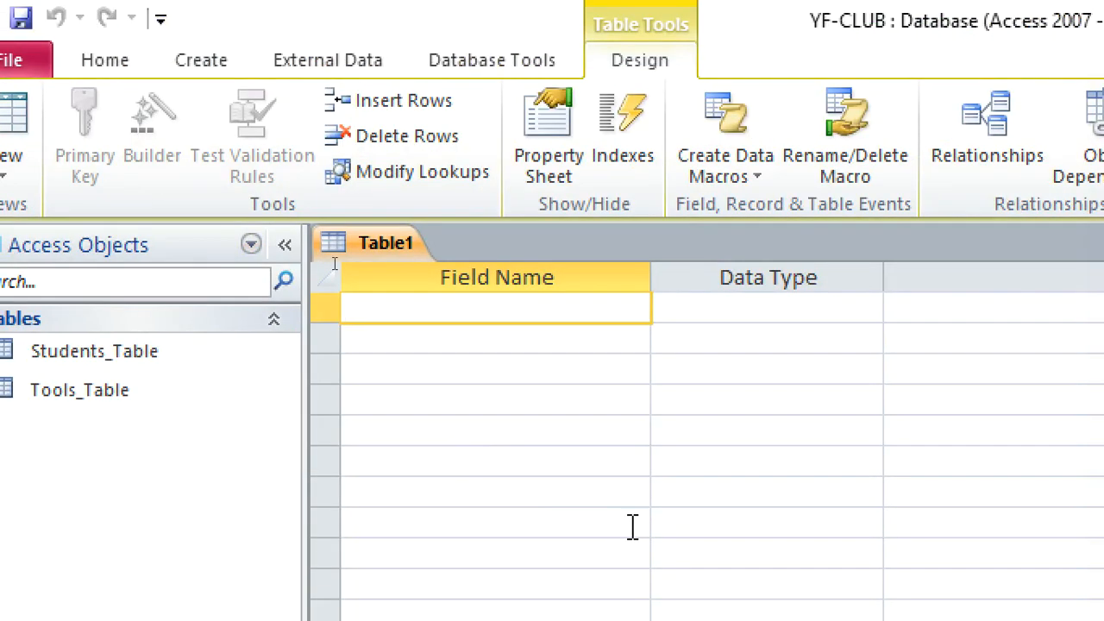
text(Issuing_Id)
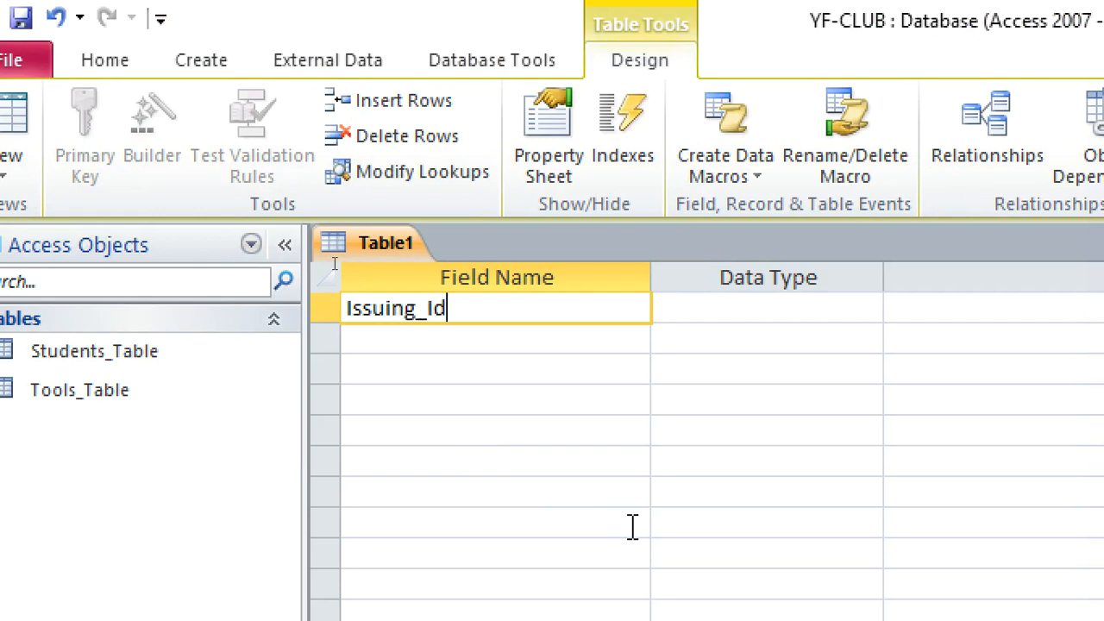
Make the Issuing_Id text field the primary key and set its field size to 4.
click(738, 308)
right_click(737, 308)
click(822, 333)
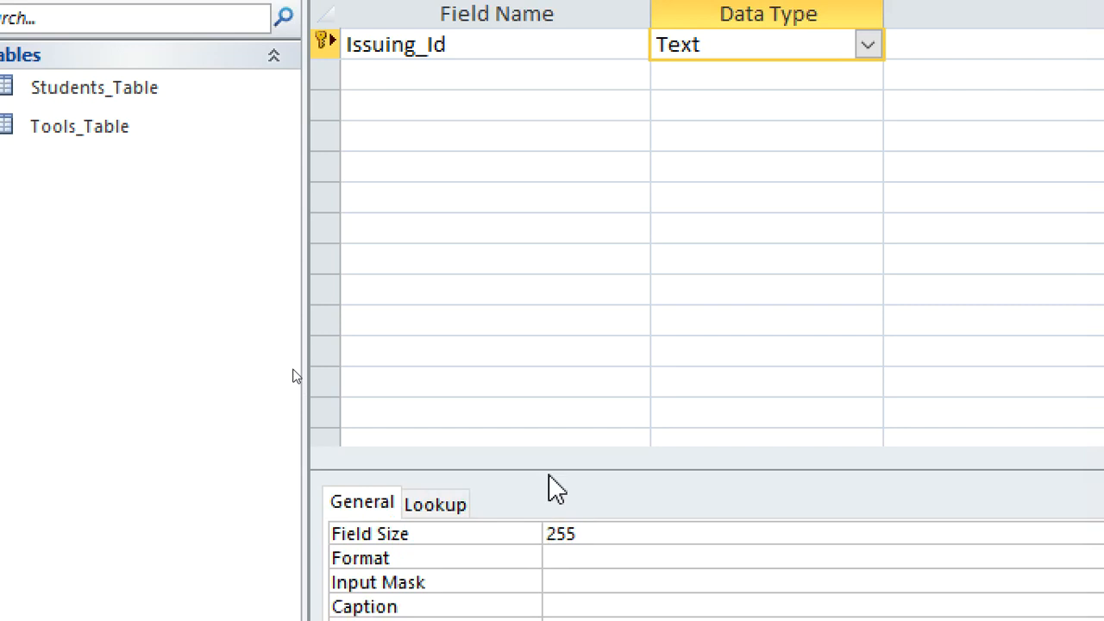
drag(608, 528, 524, 537)
text(4)
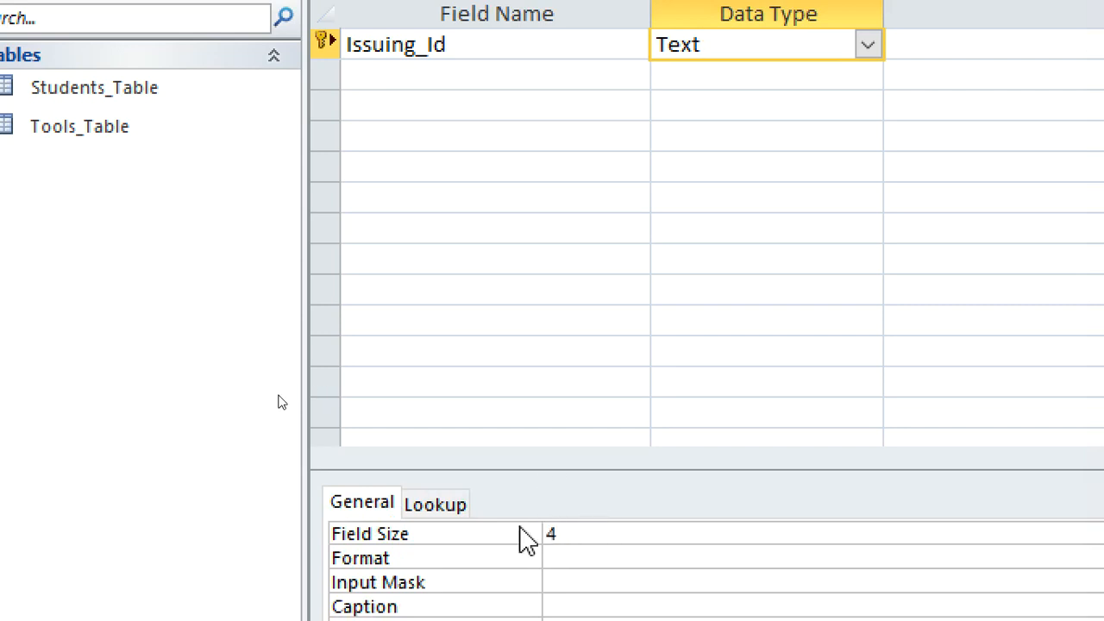
Add a text field named Student_Id below Issuing_Id with a field size of 4.
click(419, 79)
text(Studetn)
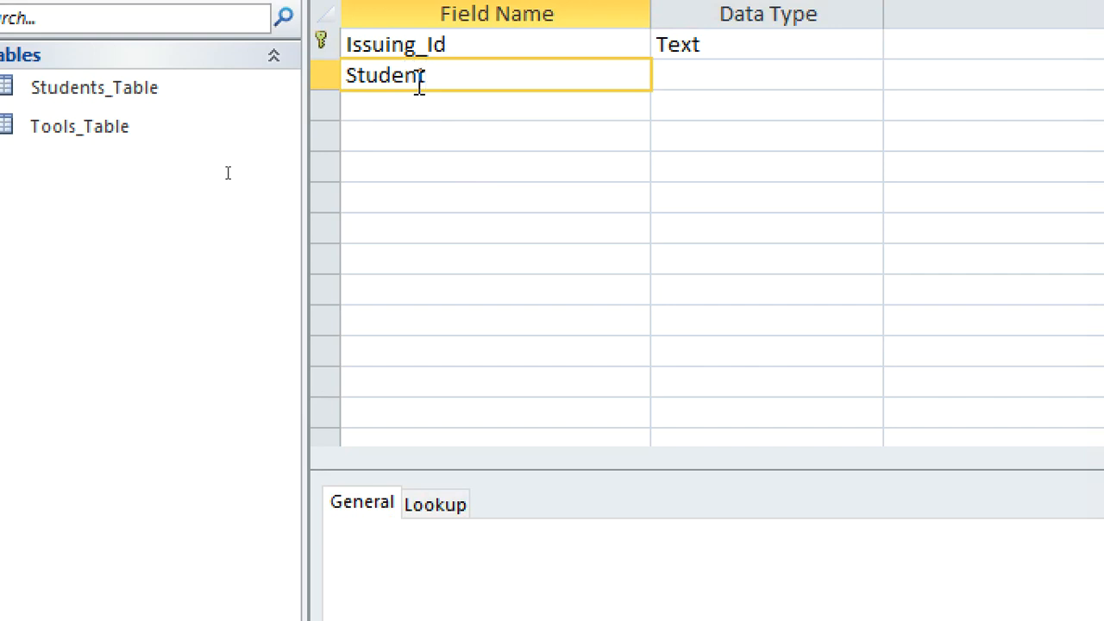
text(t_Id)
click(696, 75)
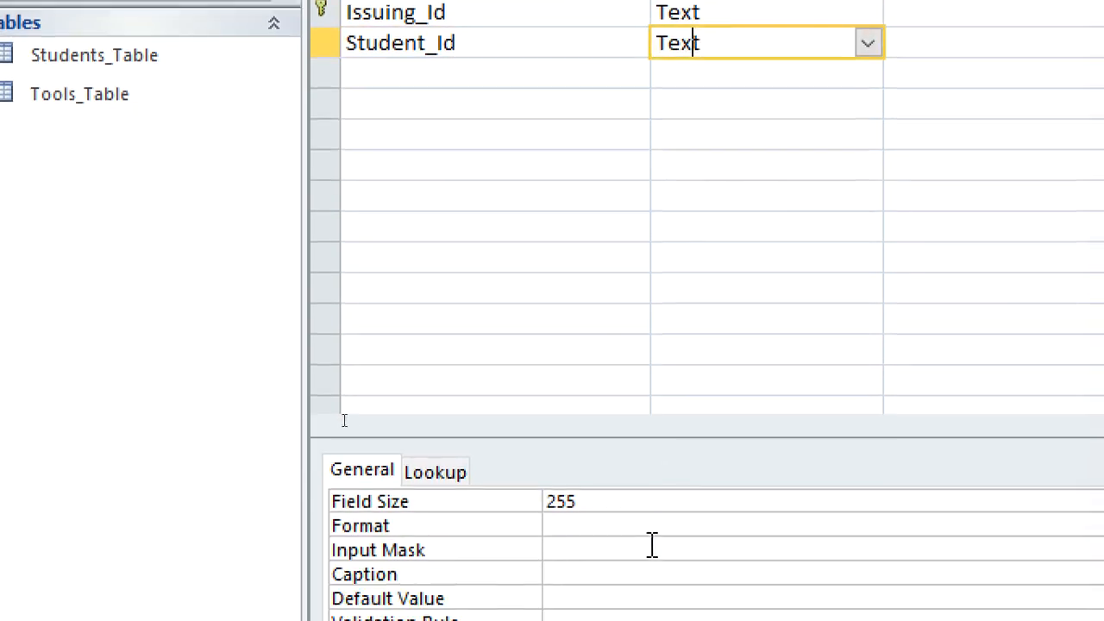
click(625, 523)
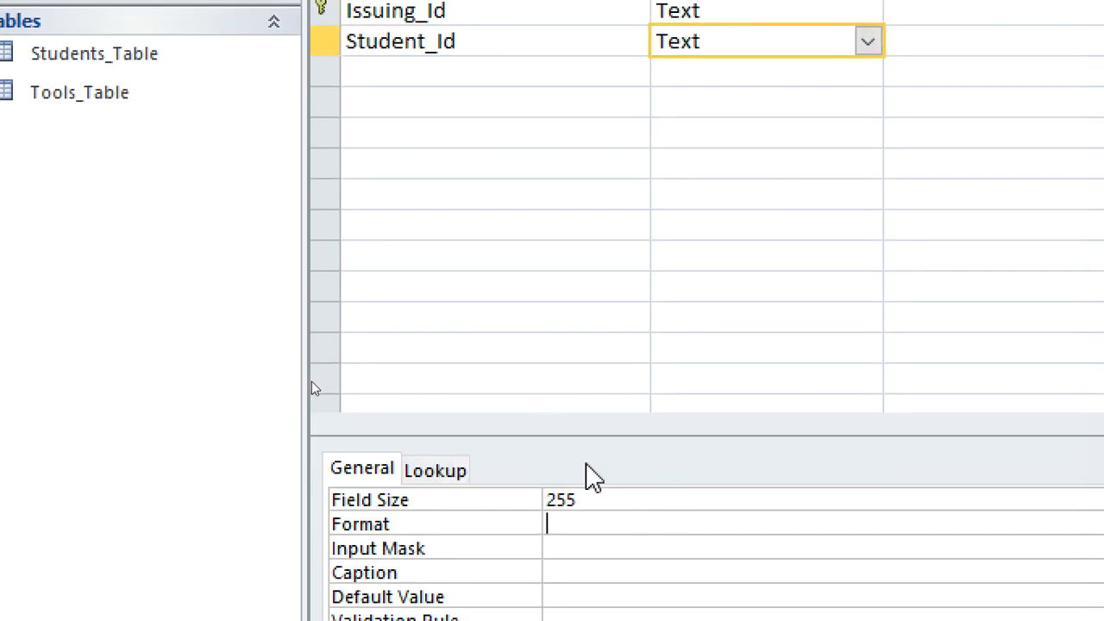
click(520, 500)
text(4)
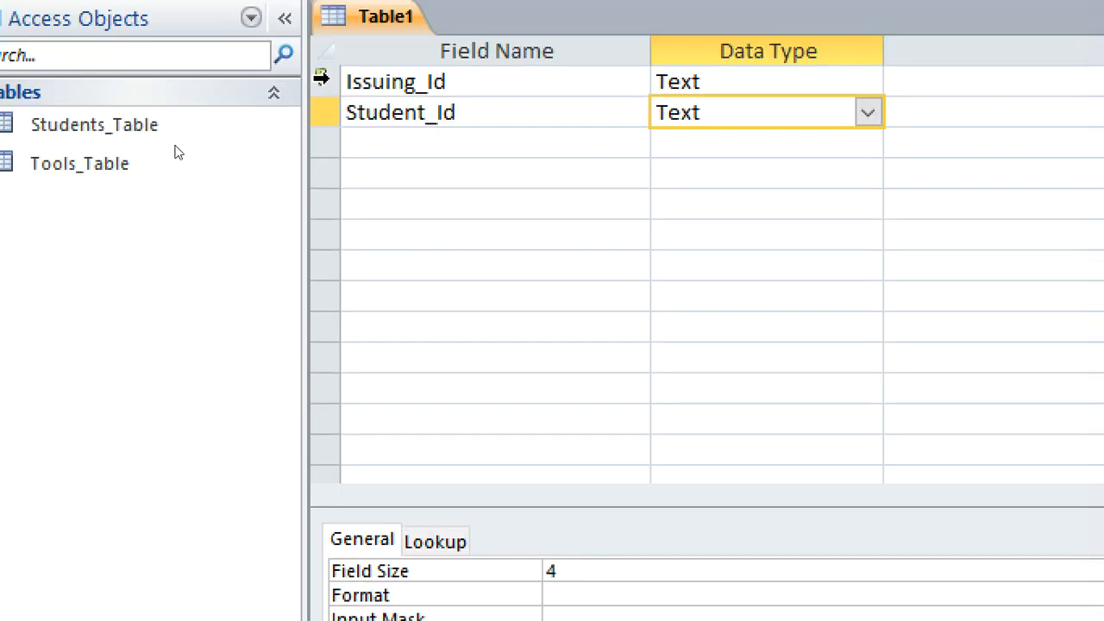
Add a text field named Tool_Id below Student_Id with a field size of 10.
click(387, 82)
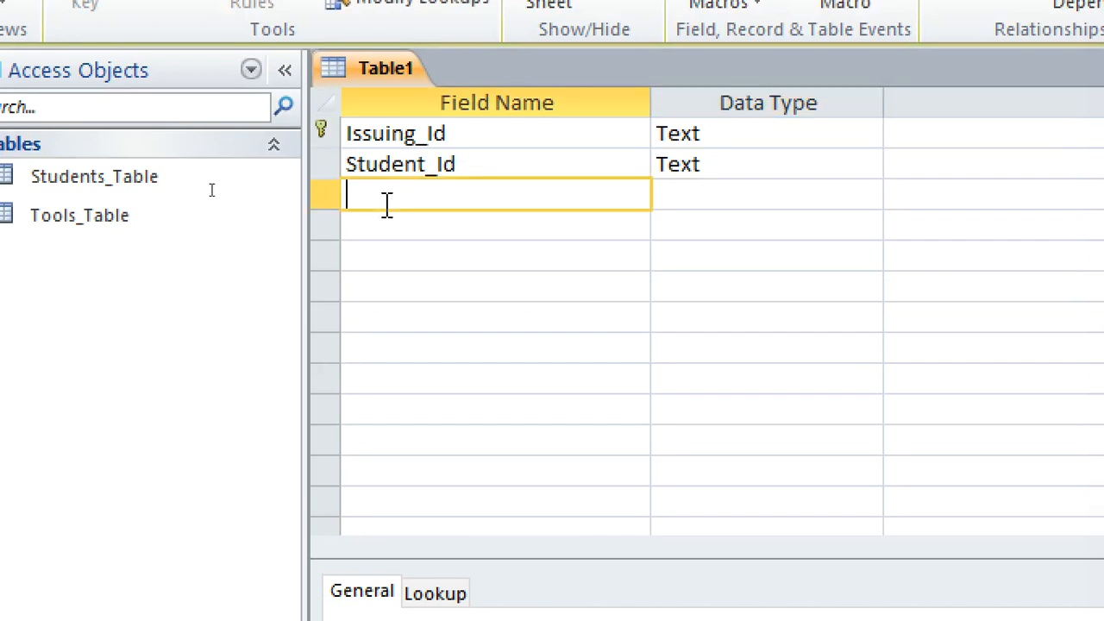
text(Tool_Id)
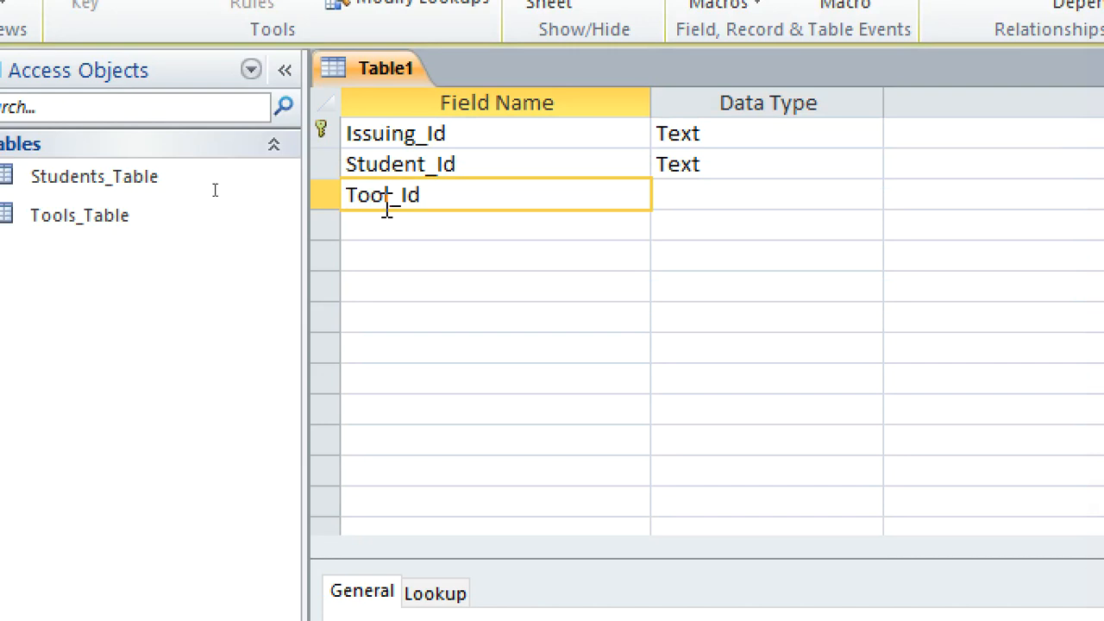
click(697, 194)
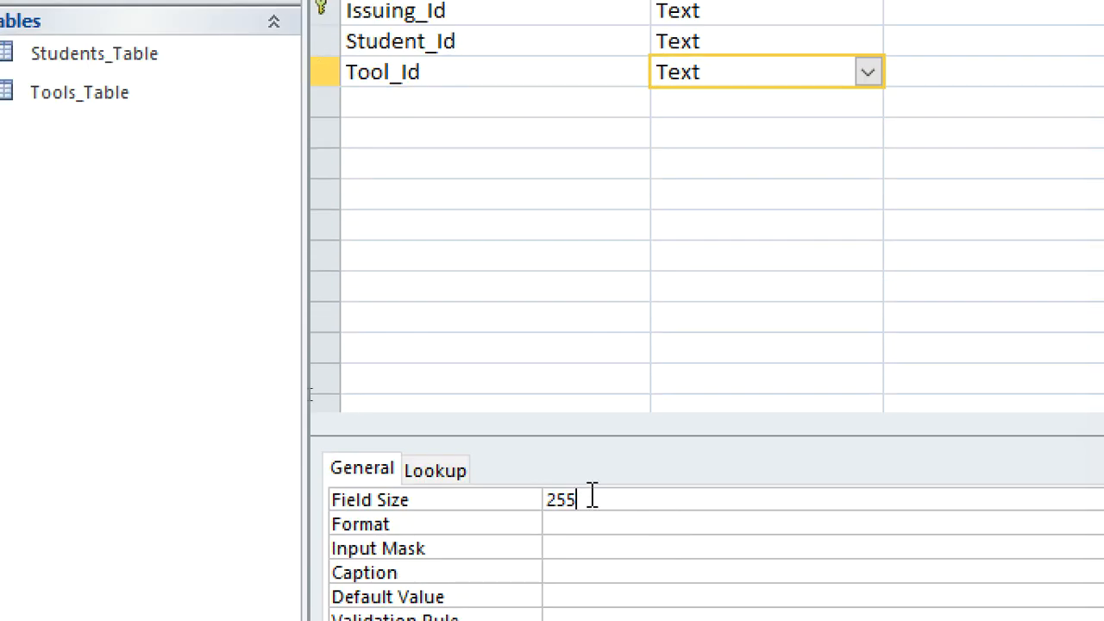
double_click(586, 499)
text(10)
Add a field named Date issued below Tool_Id with the data type Date/Time.
click(387, 103)
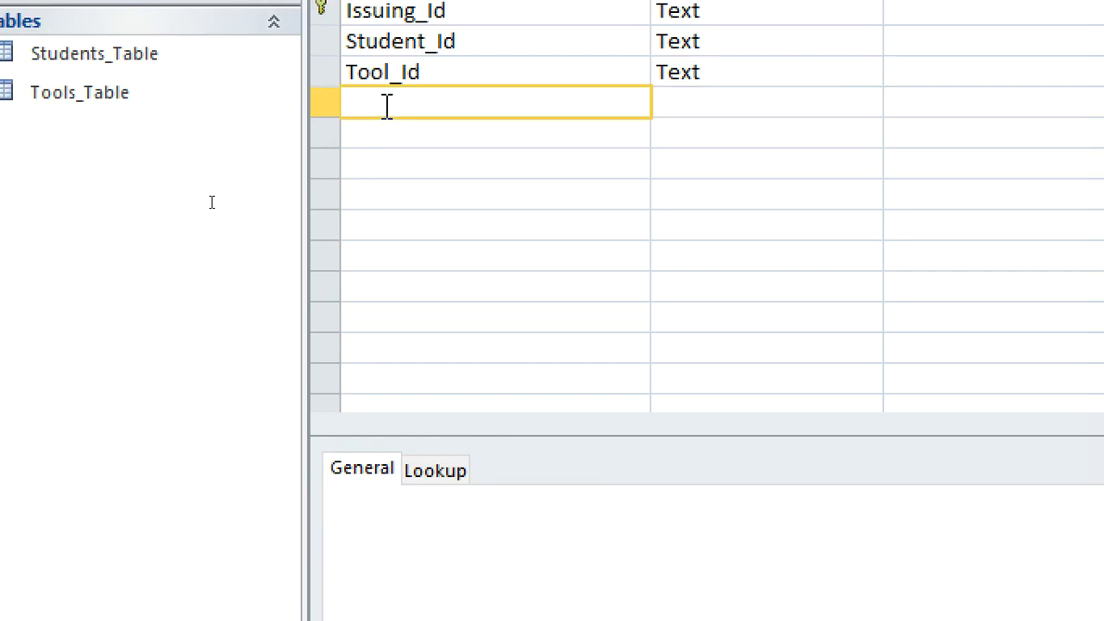
text(Date issued)
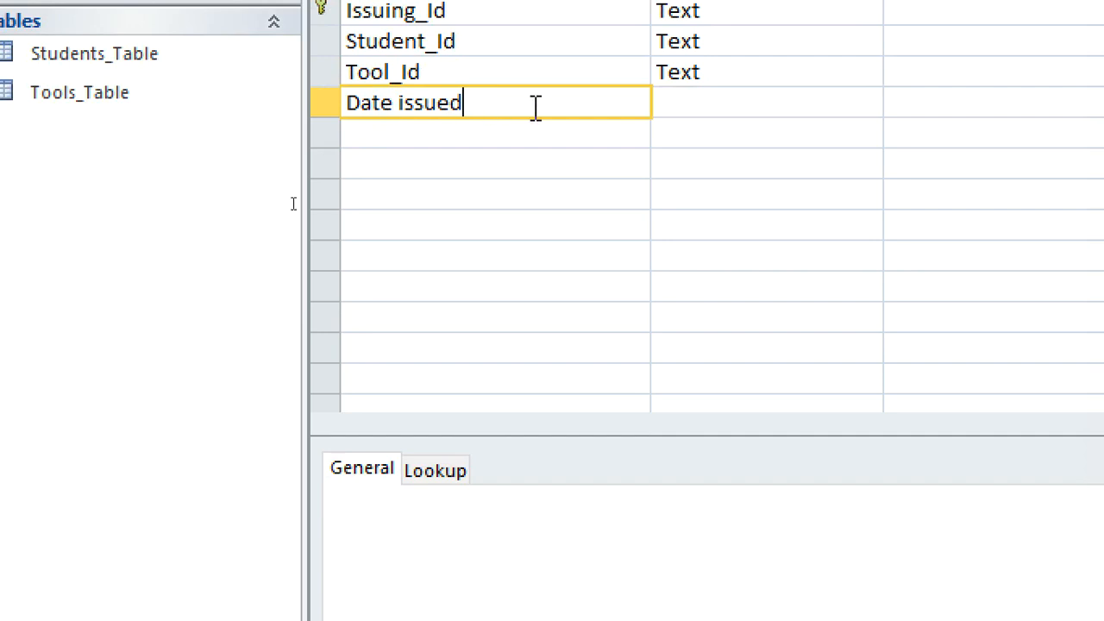
click(658, 101)
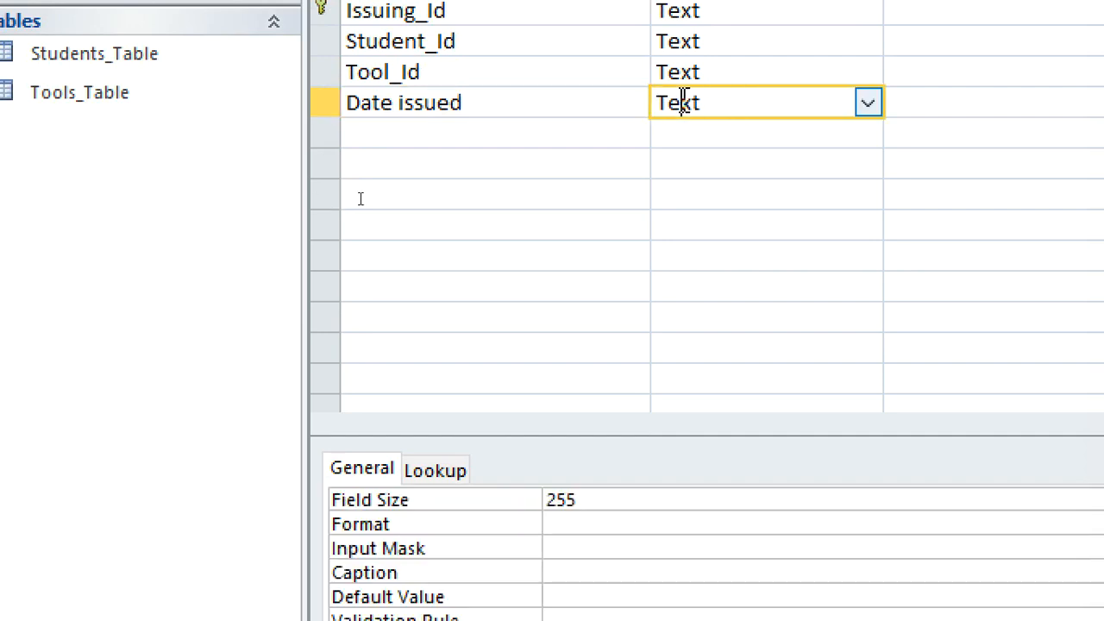
click(868, 103)
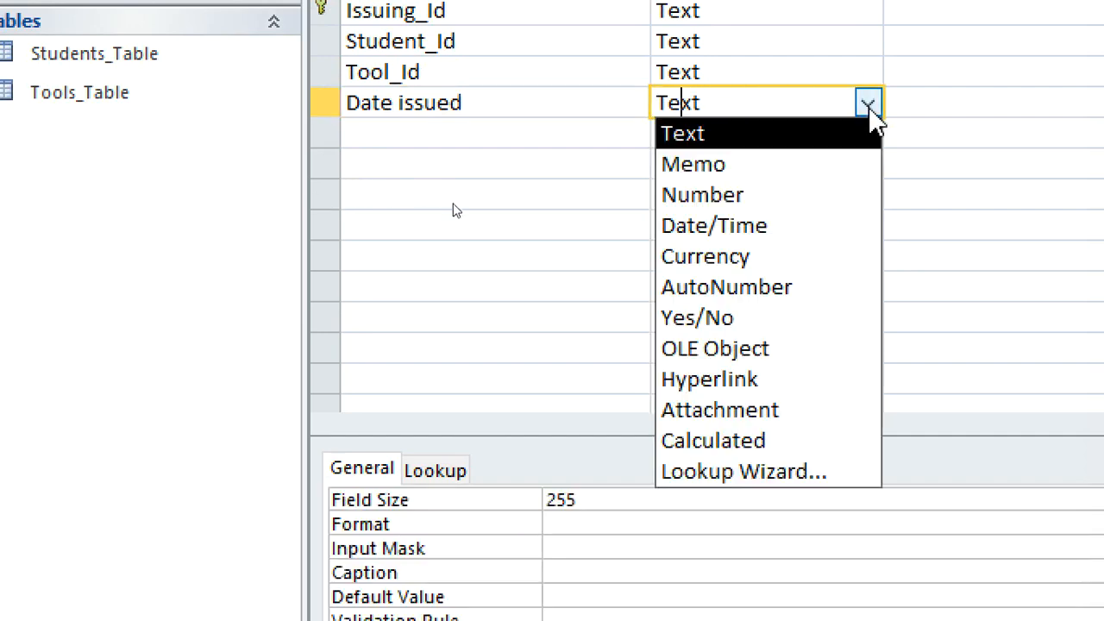
click(806, 227)
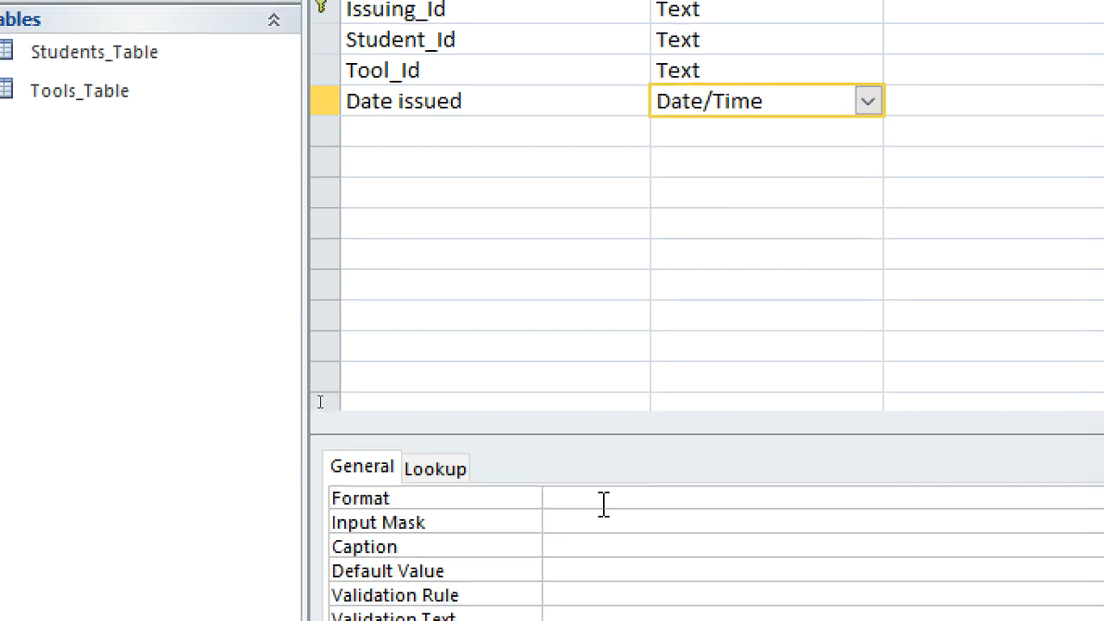
Set the Date issued field's format to Medium Date.
click(965, 491)
click(793, 498)
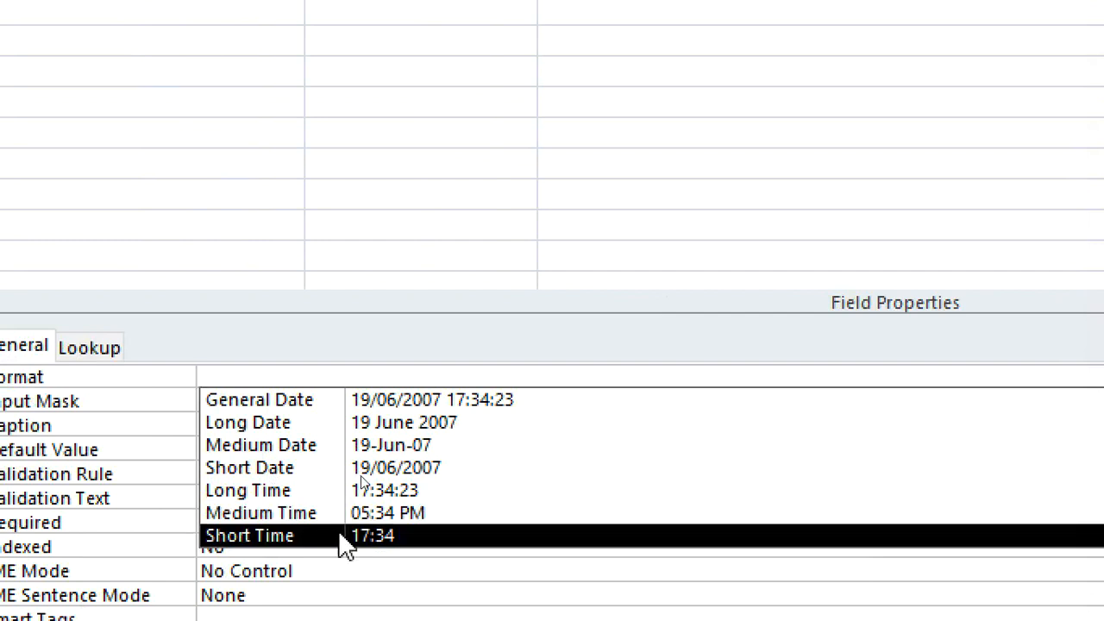
click(326, 447)
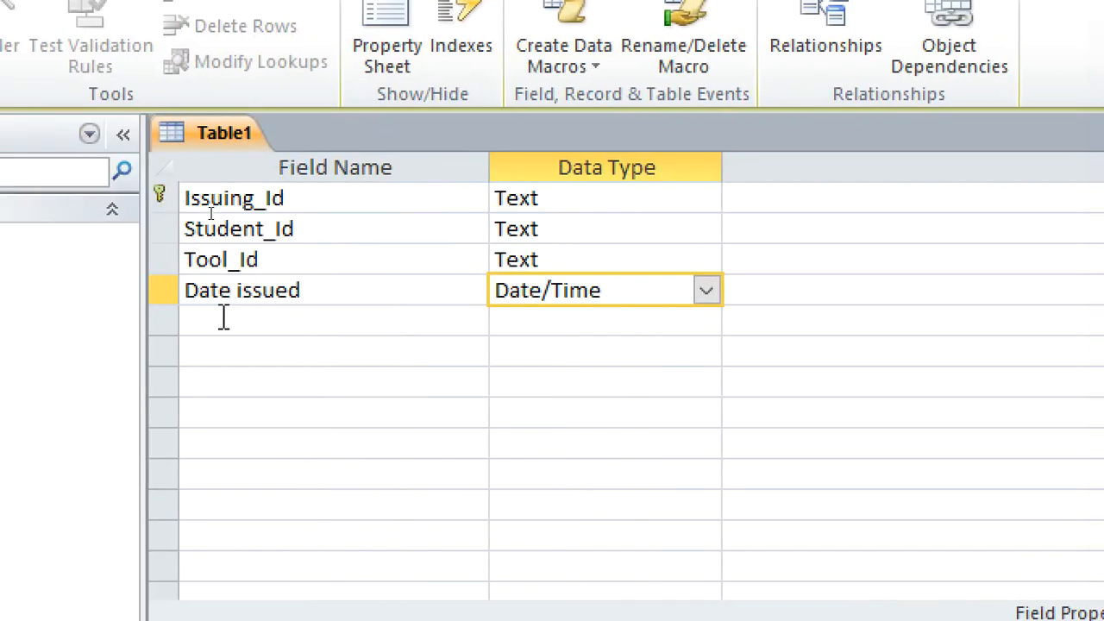
Add a Yes/No field named Returned below Date issued and open its default value for editing.
click(222, 321)
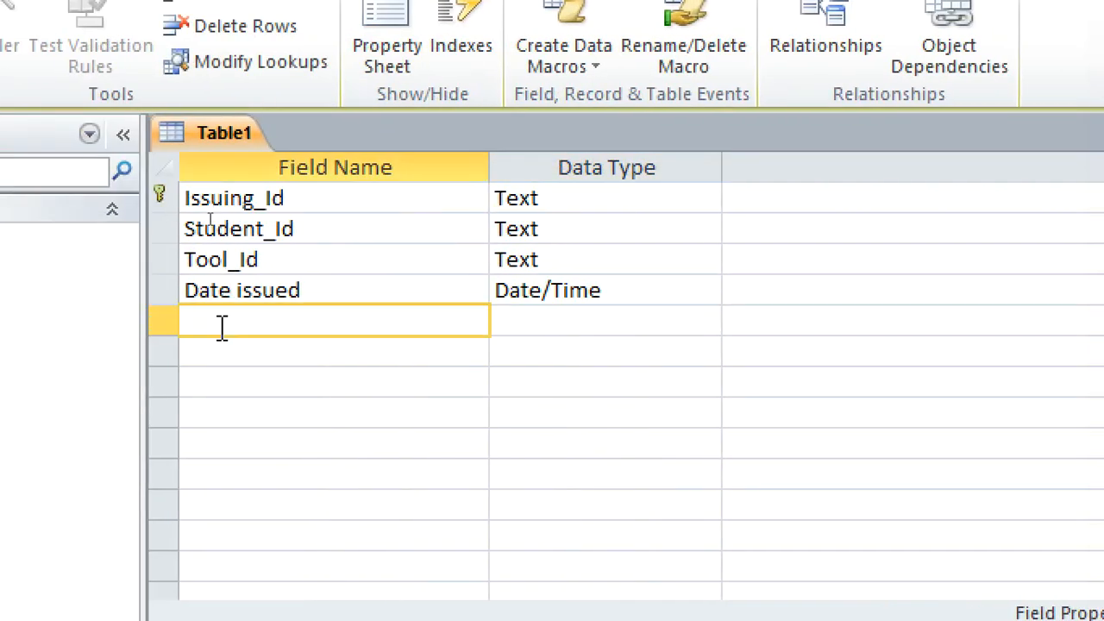
text(Returned)
click(520, 332)
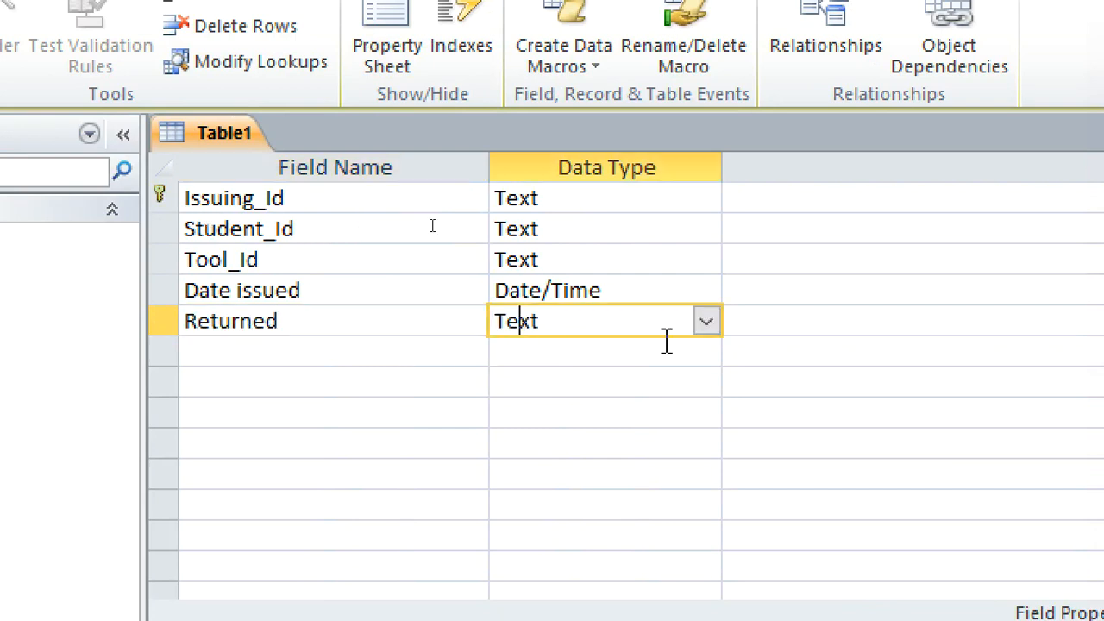
click(706, 321)
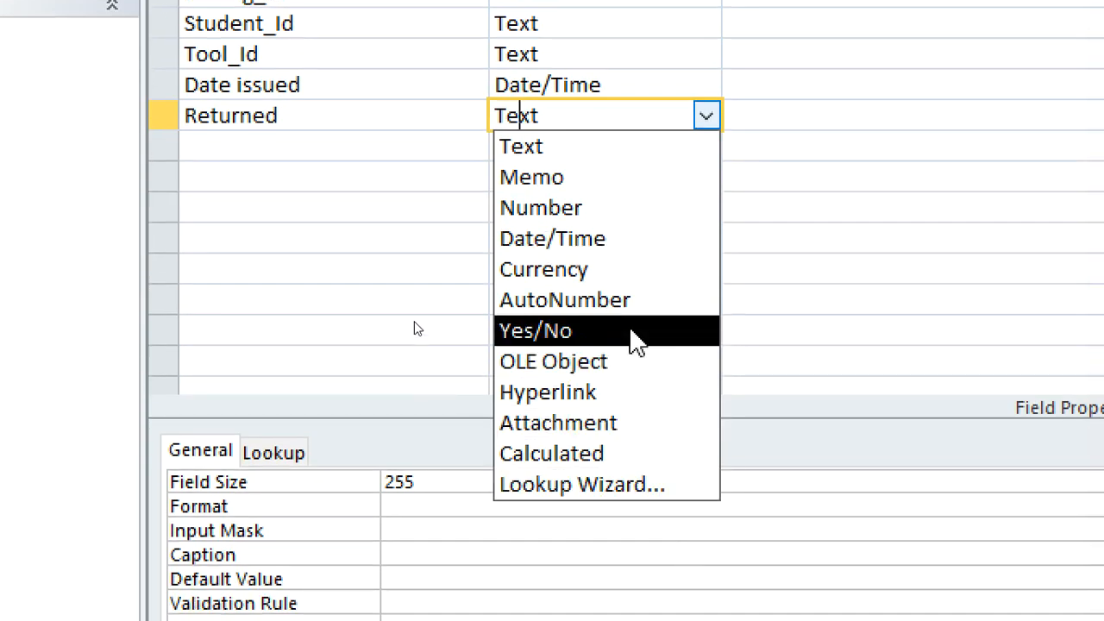
click(635, 530)
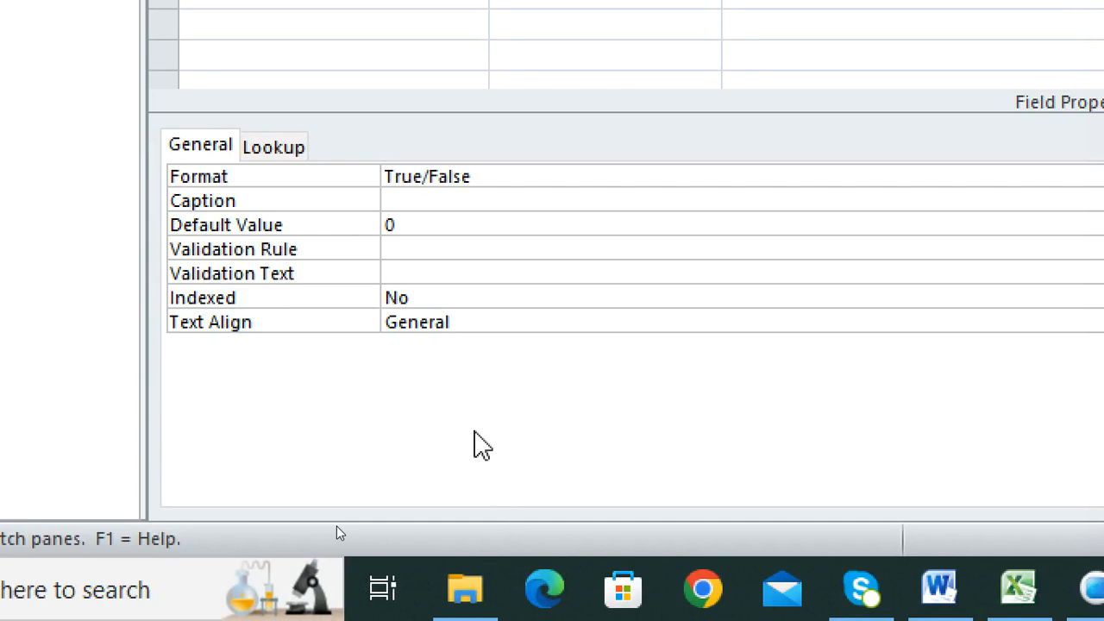
double_click(423, 224)
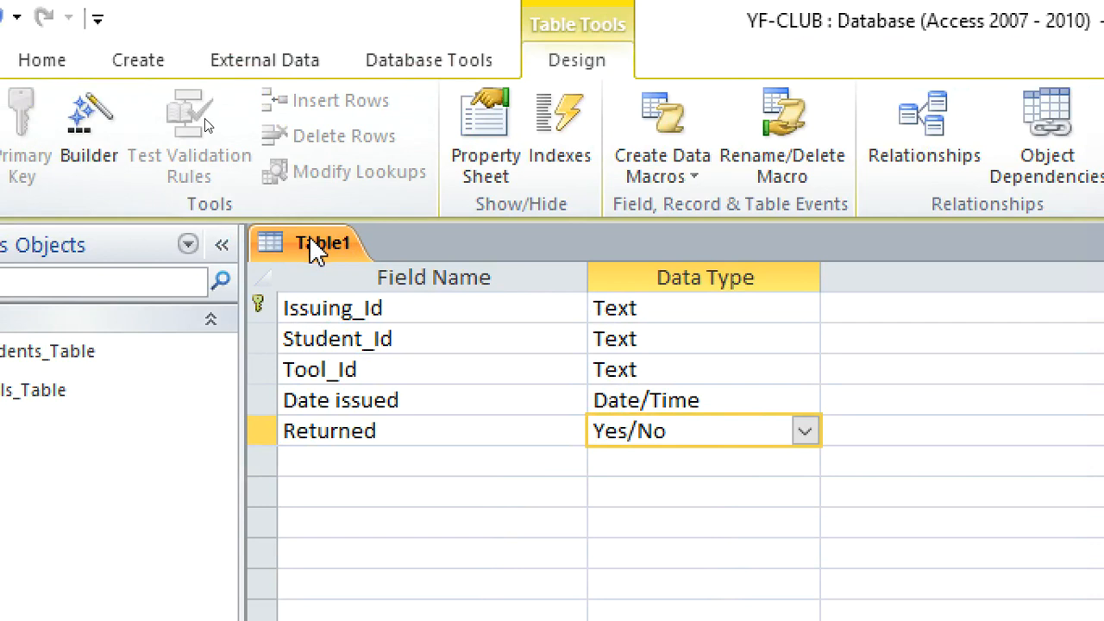
Save the new table as Issuing_Table and close it.
right_click(215, 169)
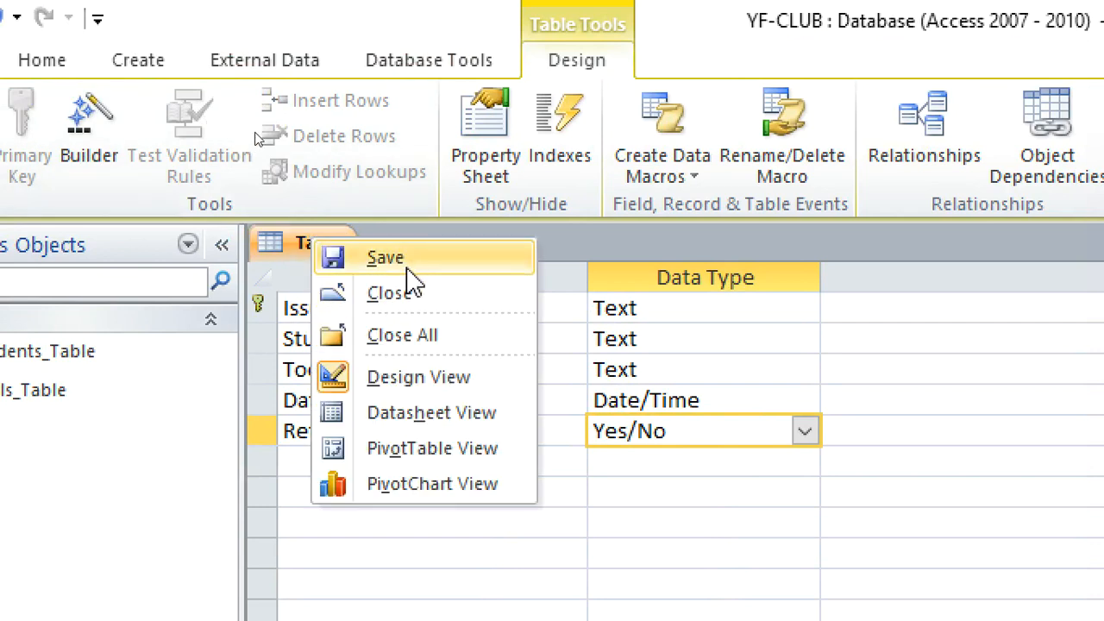
click(407, 269)
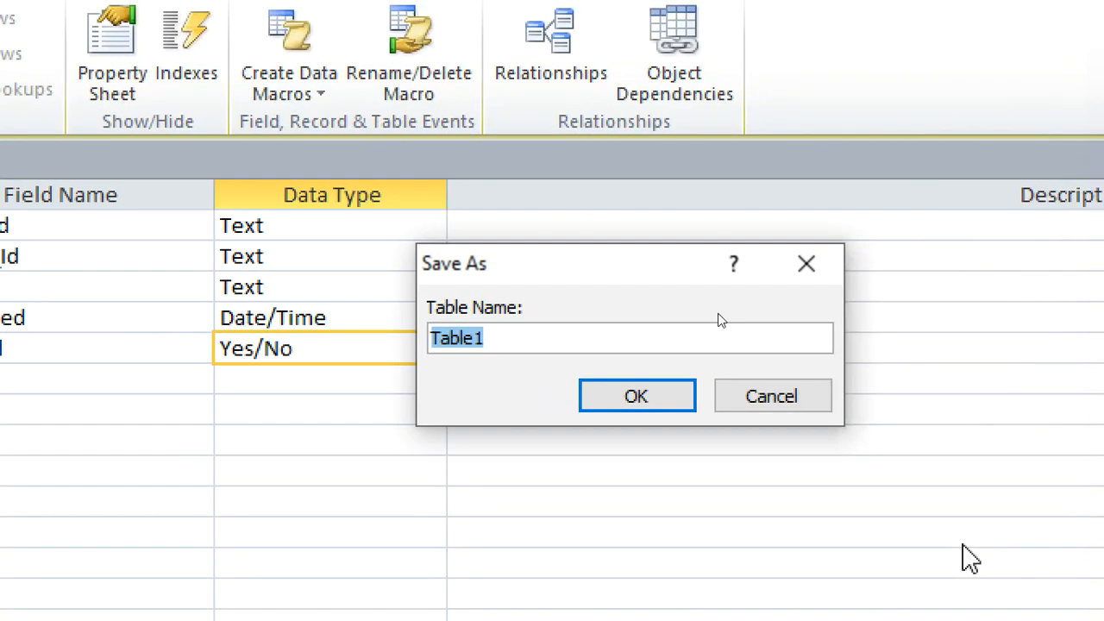
text(Issuing_)
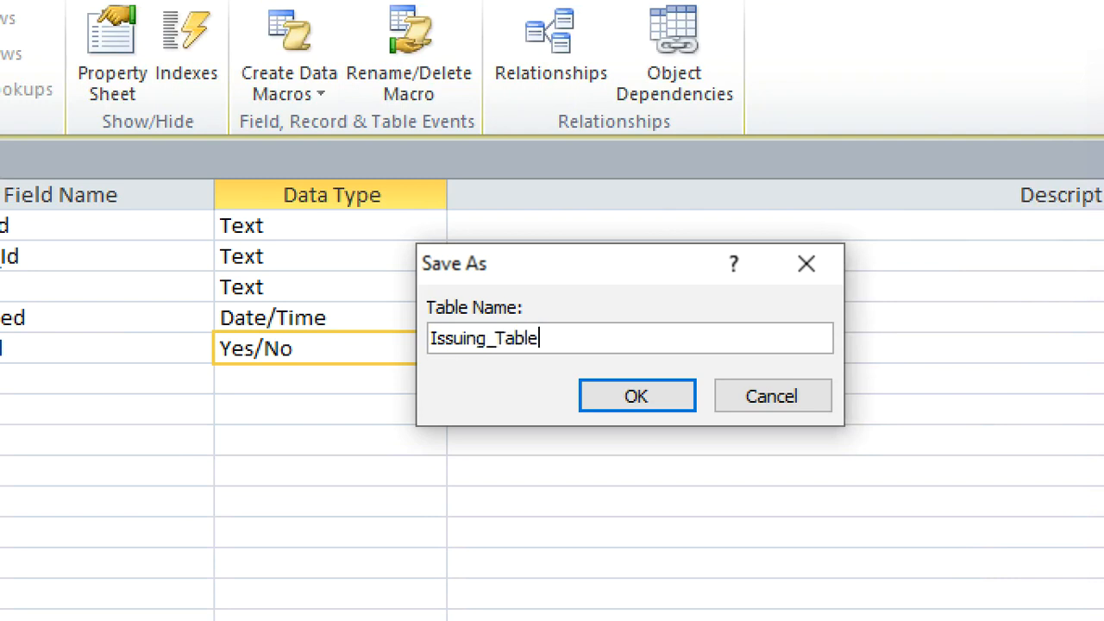
click(630, 399)
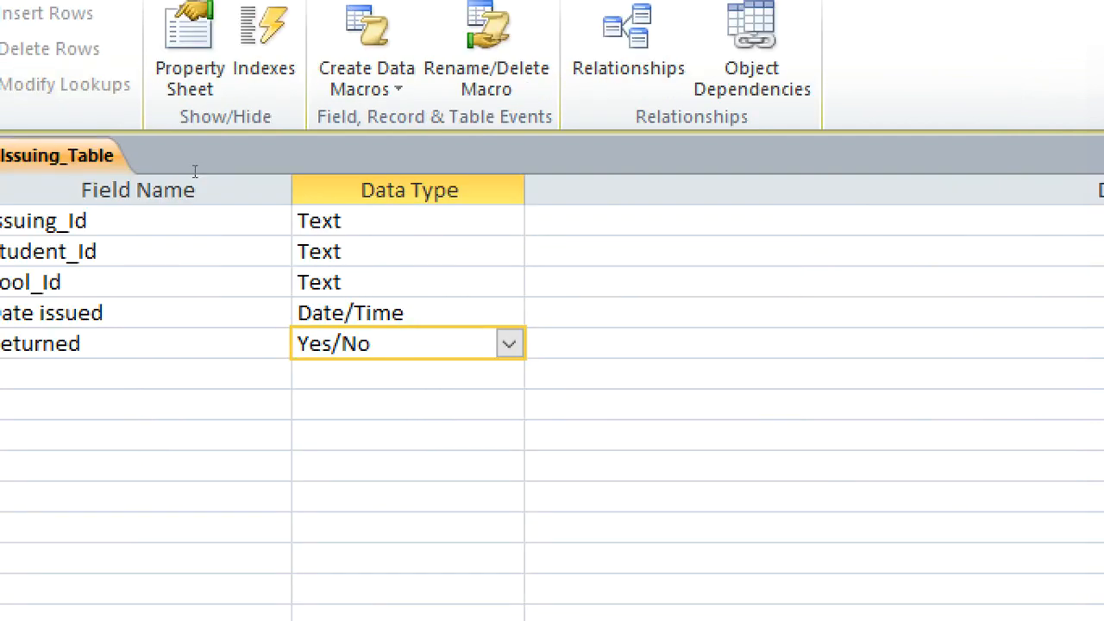
right_click(19, 158)
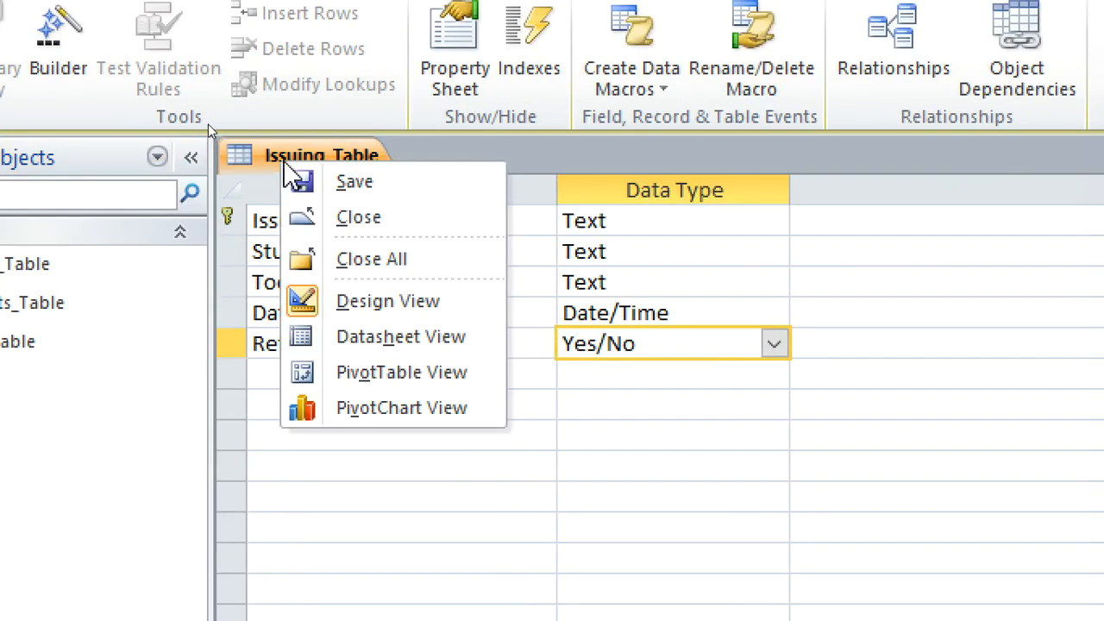
click(125, 266)
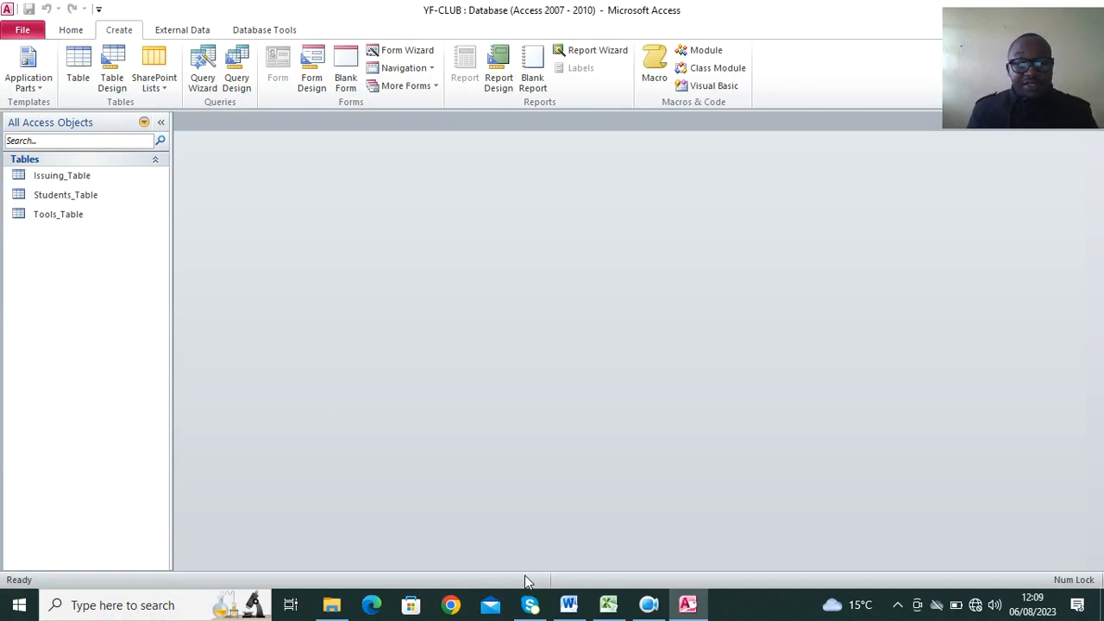
Check the Students_Table data in the Word exam question and copy the matching student records in A1:E4 of the Excel workbook.
click(568, 605)
scroll(442, 394, up, 1)
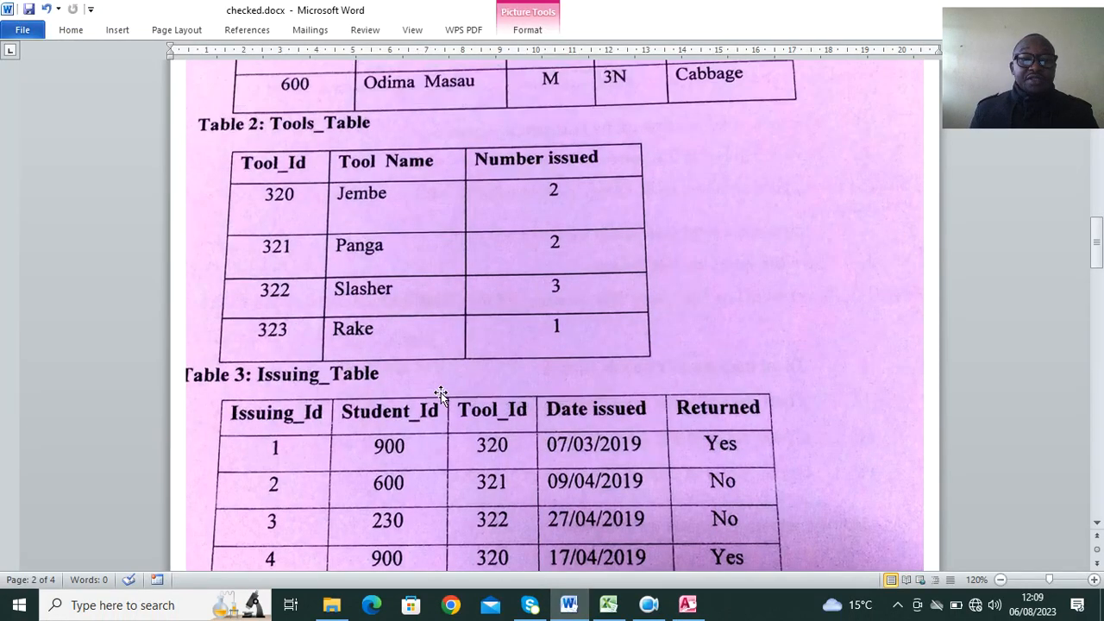
scroll(442, 393, up, 5)
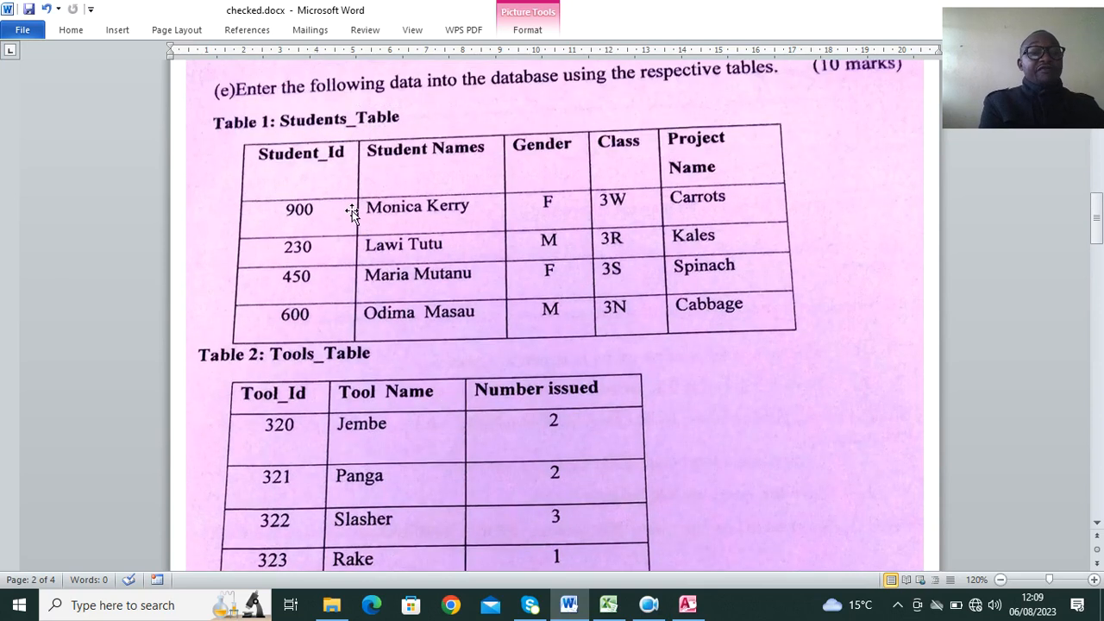
click(608, 604)
drag(38, 158, 291, 216)
key(ctrl+c)
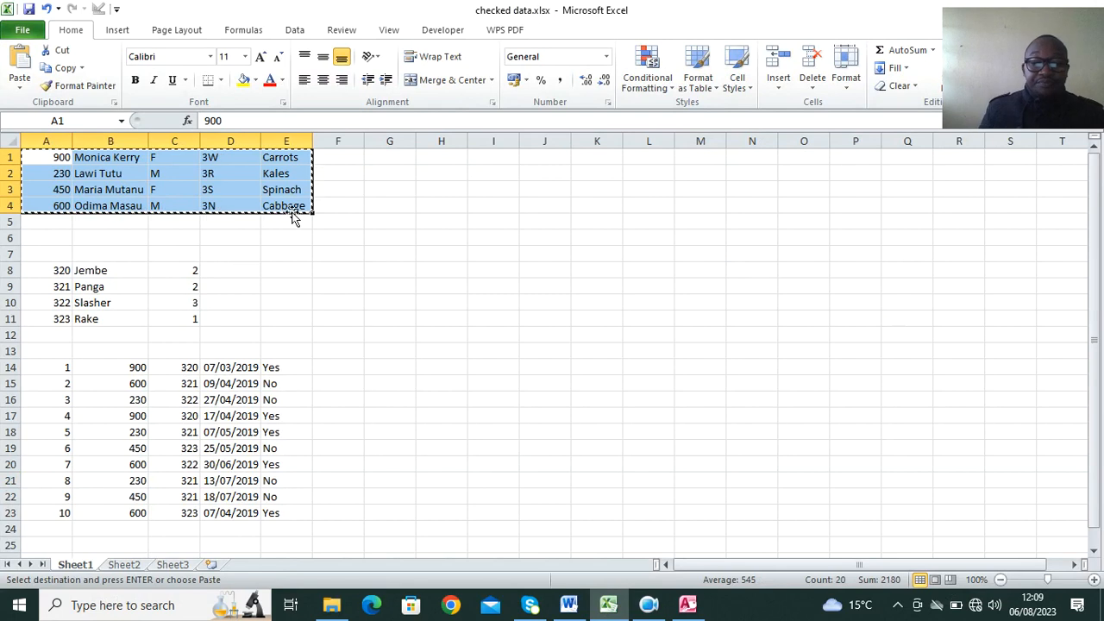
Switch to Access, paste the copied student records into the Student_Id through Project Name columns of Students_Table, and close the table.
click(687, 605)
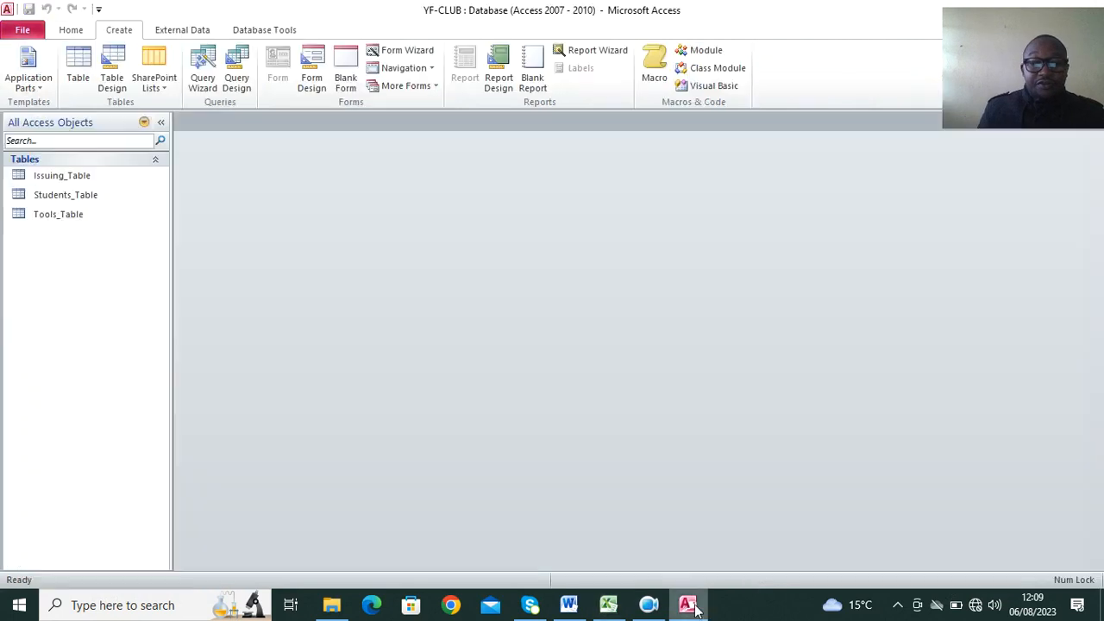
double_click(100, 198)
drag(212, 138, 511, 143)
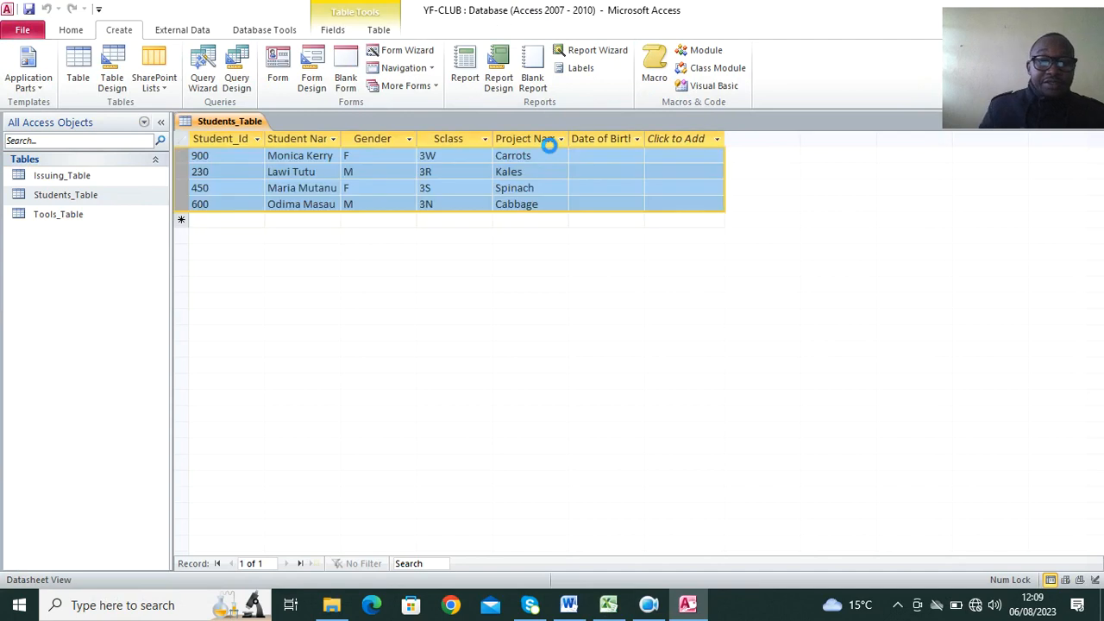
click(520, 346)
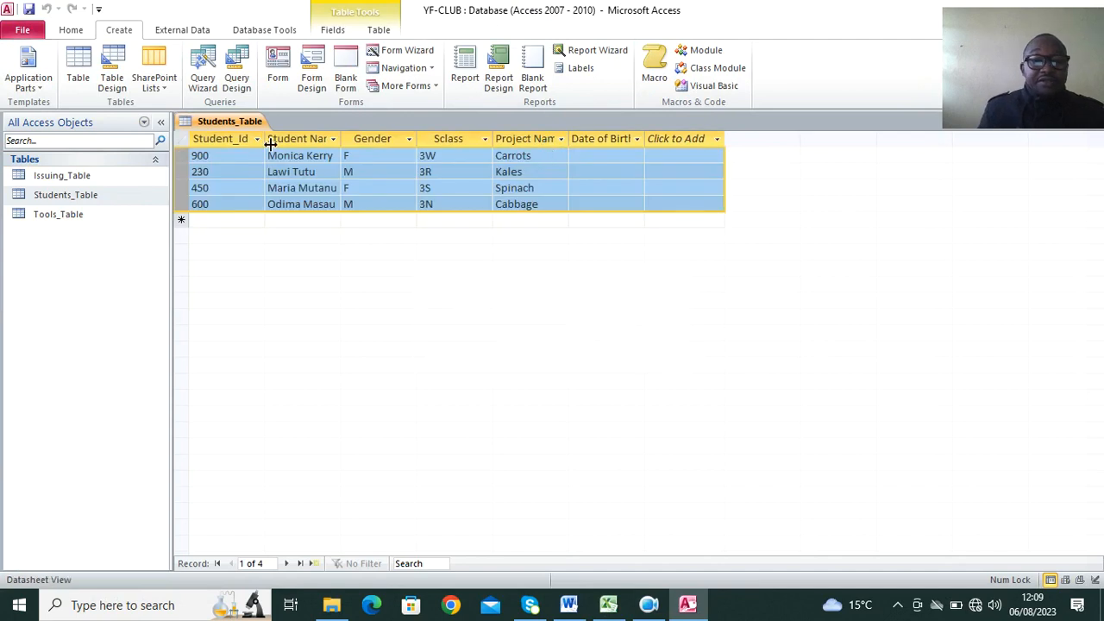
right_click(250, 125)
click(289, 173)
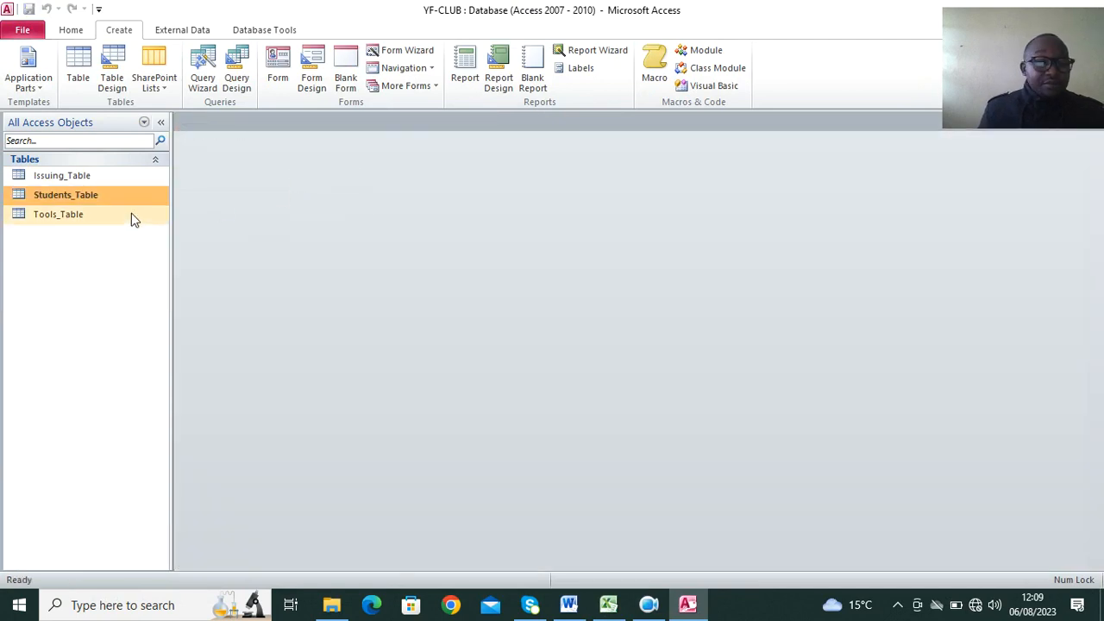
Copy the tool records in A8:C11 of the Excel workbook and open Tools_Table in Access.
click(608, 604)
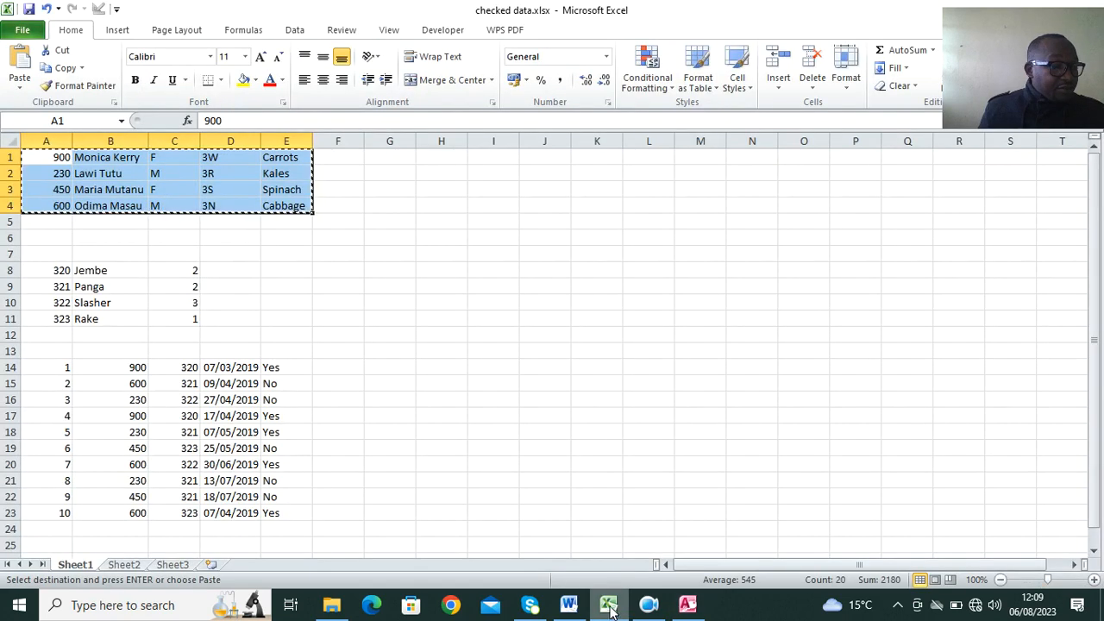
drag(52, 274, 168, 321)
key(ctrl+c)
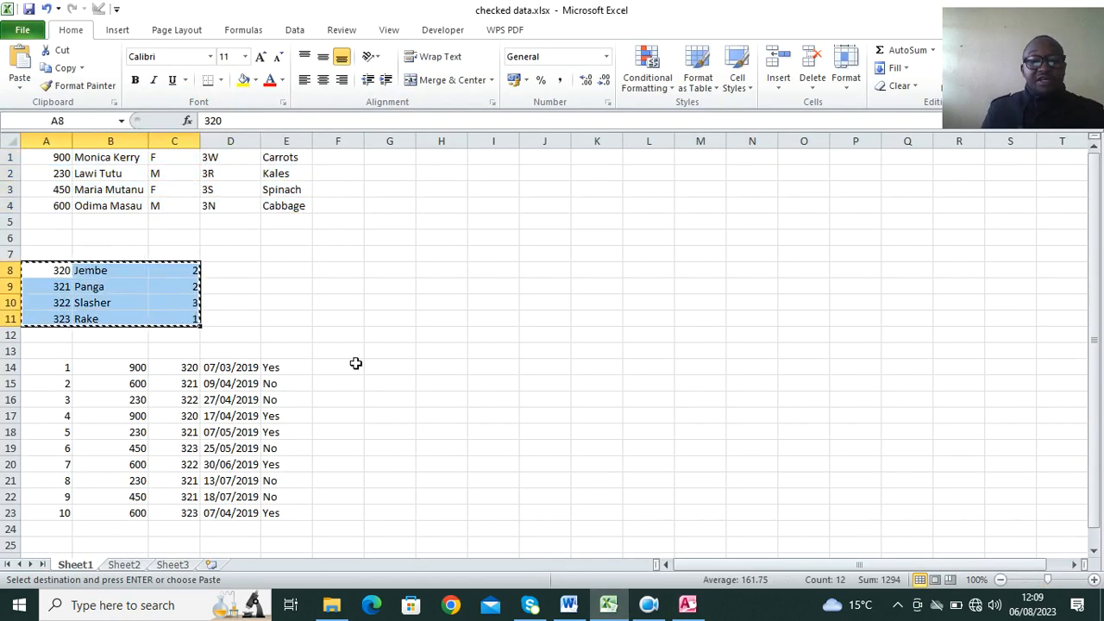
click(687, 605)
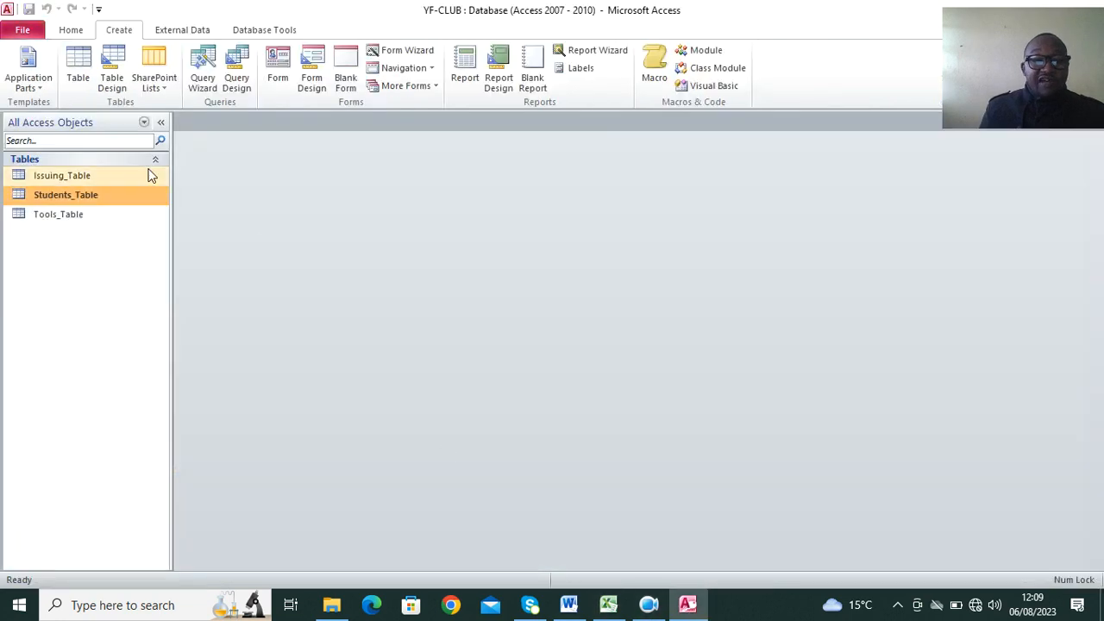
double_click(92, 216)
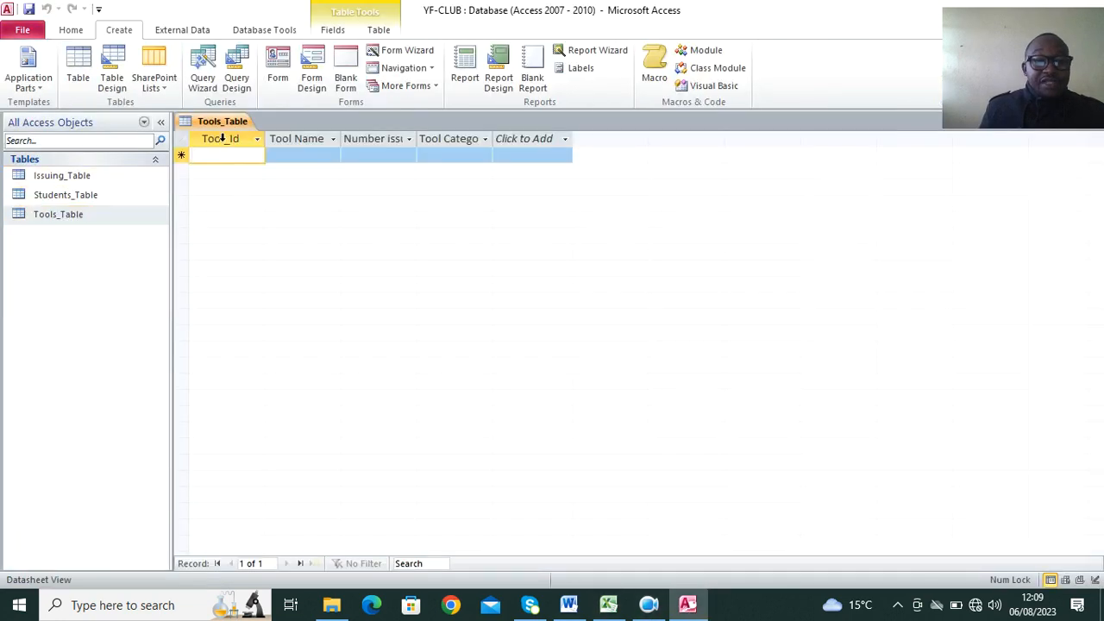
click(517, 139)
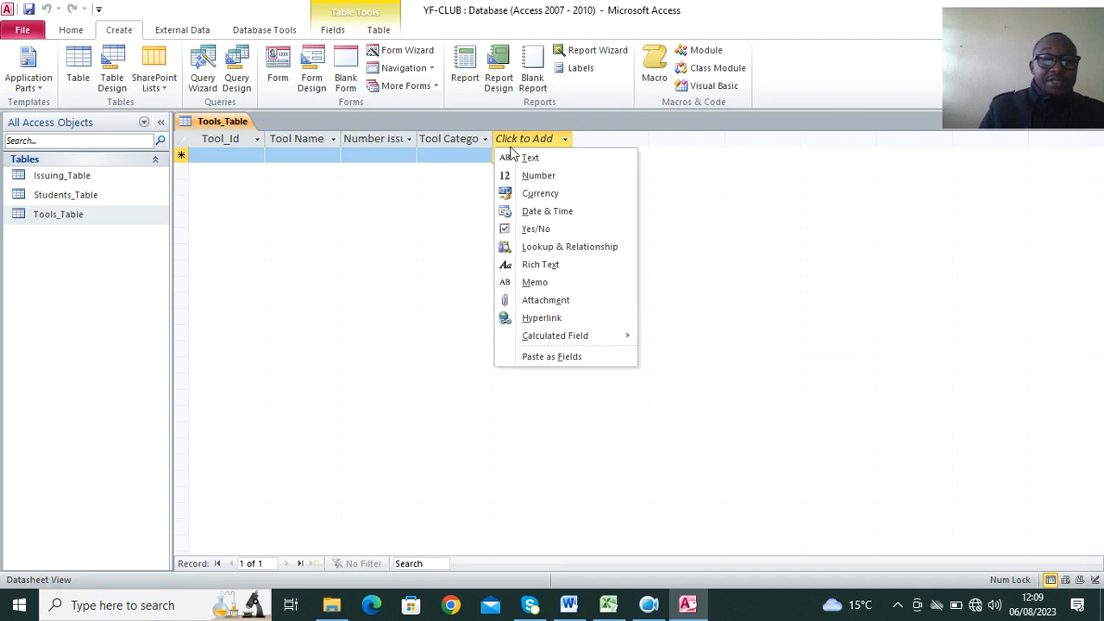
click(218, 128)
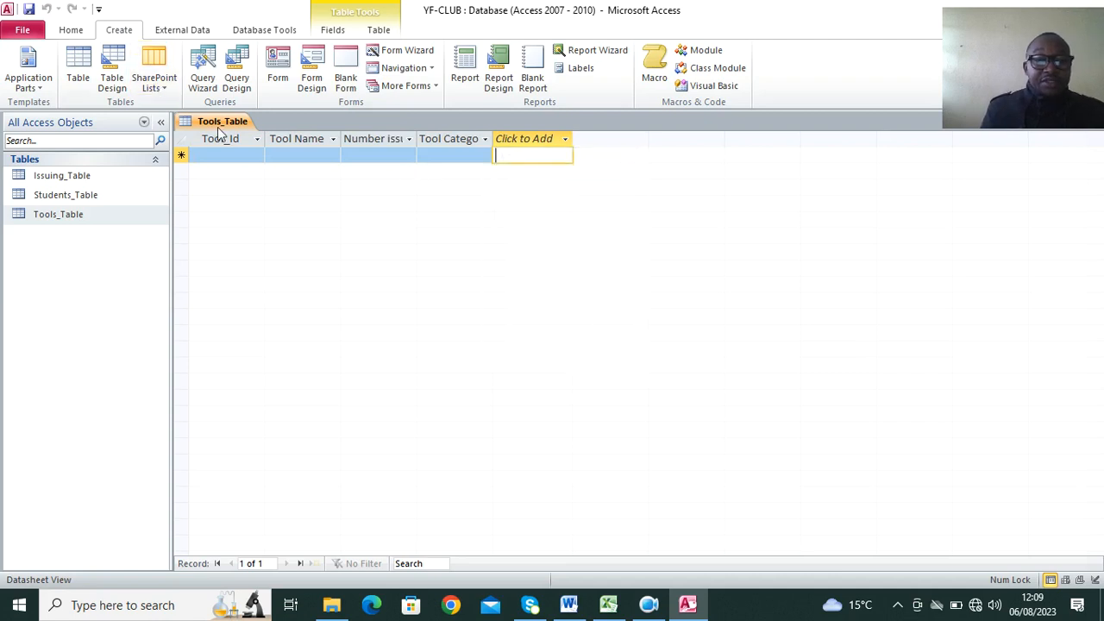
click(233, 141)
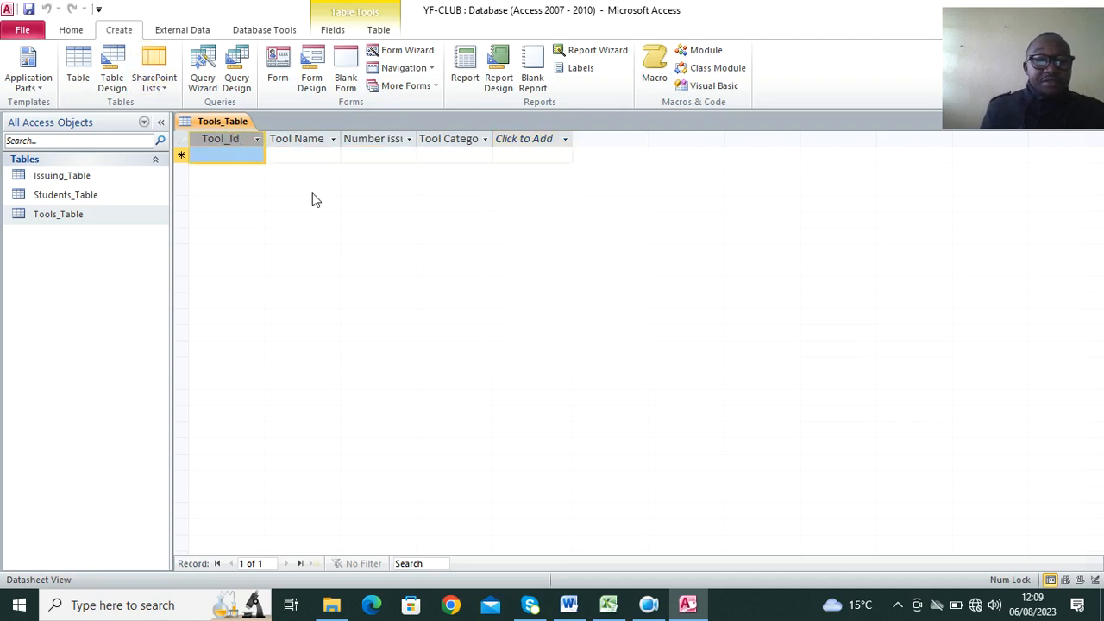
key(Tab)
drag(233, 141, 363, 136)
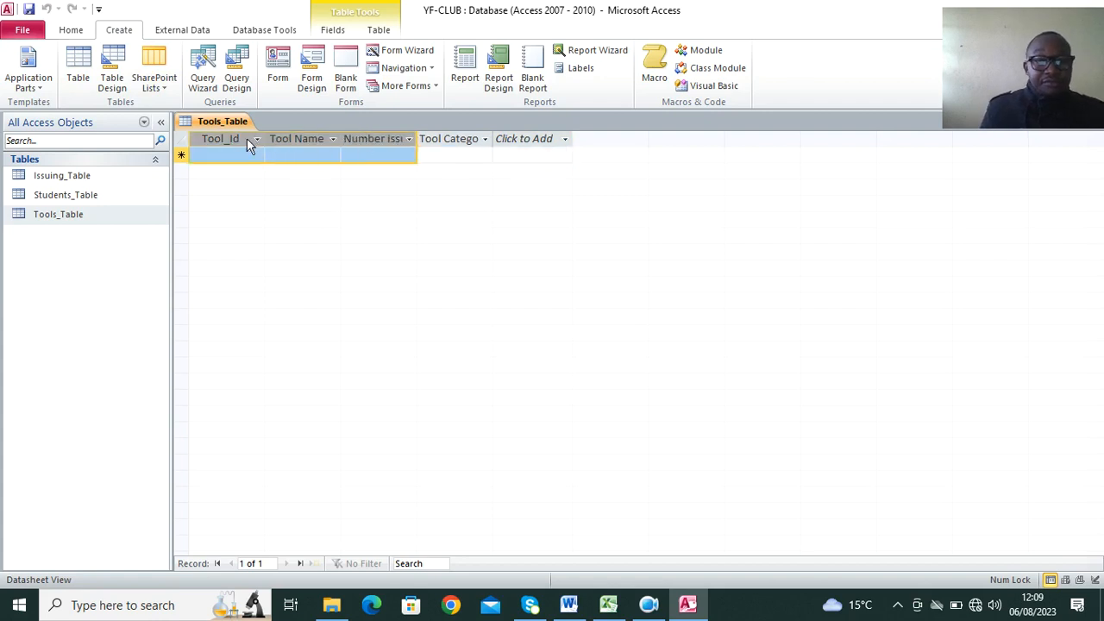
click(257, 166)
Paste the copied tool records into Tools_Table and accept adding them.
drag(250, 142, 431, 144)
key(ctrl+v)
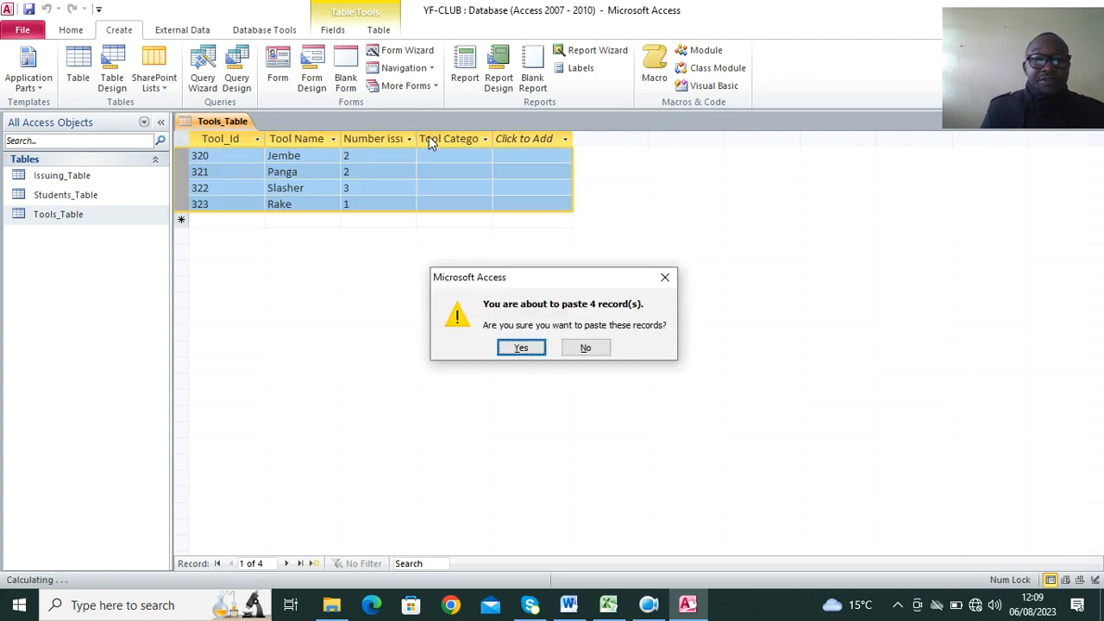
click(530, 350)
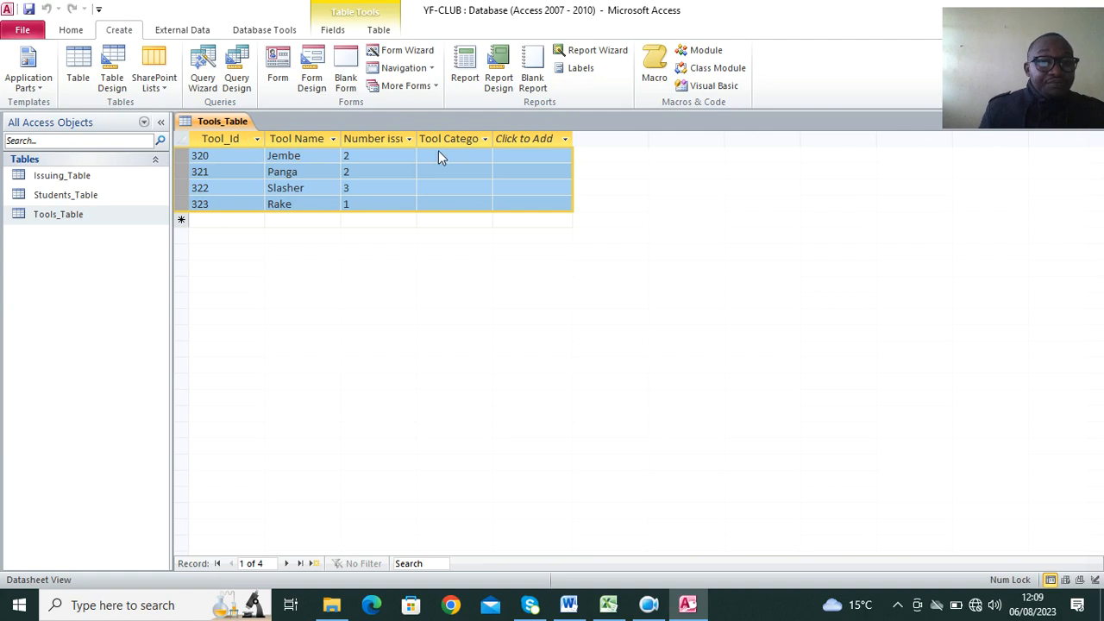
Delete the Tool Category field from the design of Tools_Table, then save and close the table.
right_click(227, 122)
click(278, 185)
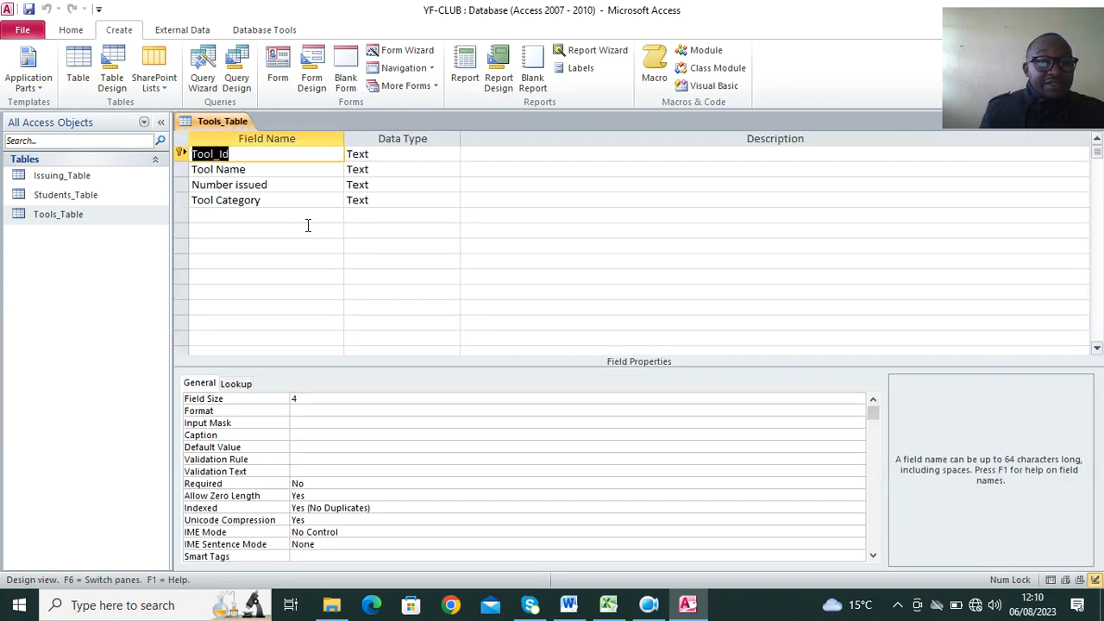
click(182, 199)
key(Delete)
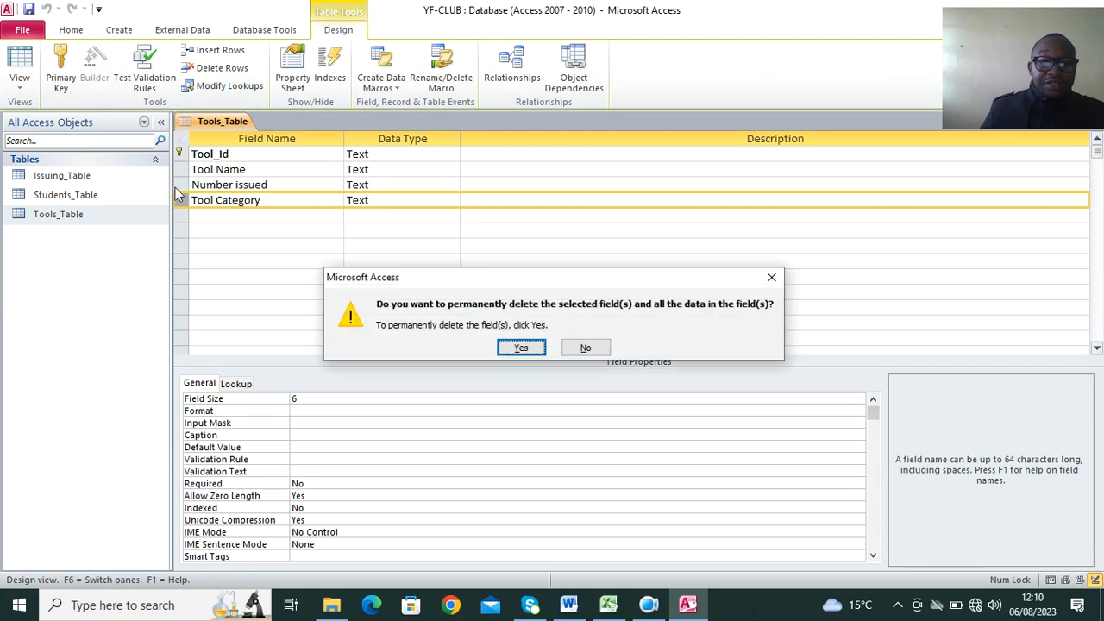
click(521, 346)
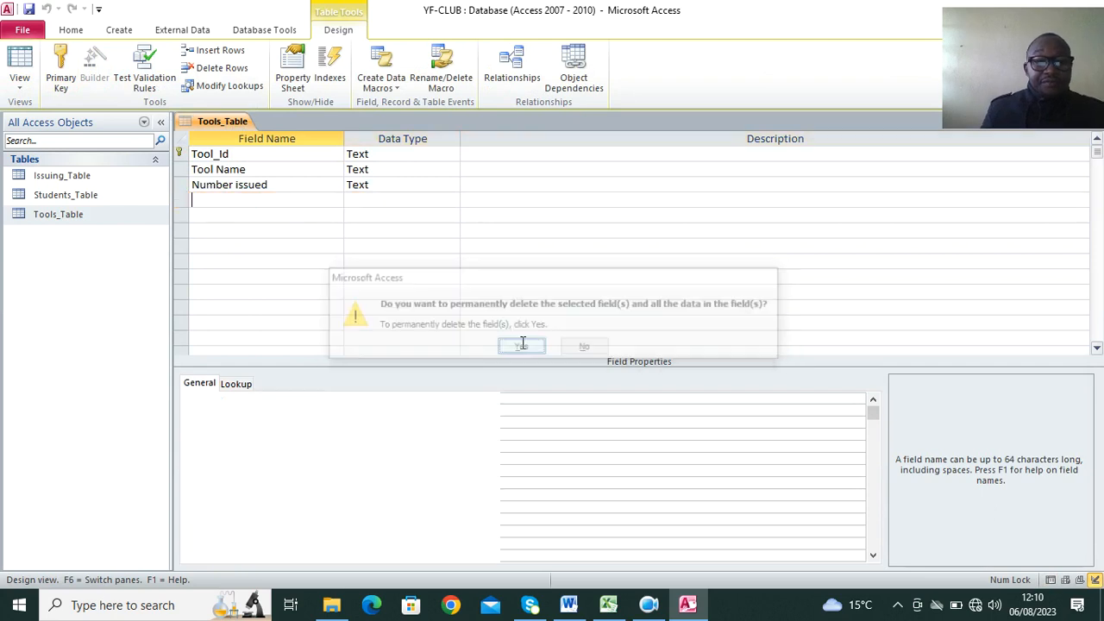
click(18, 57)
click(516, 349)
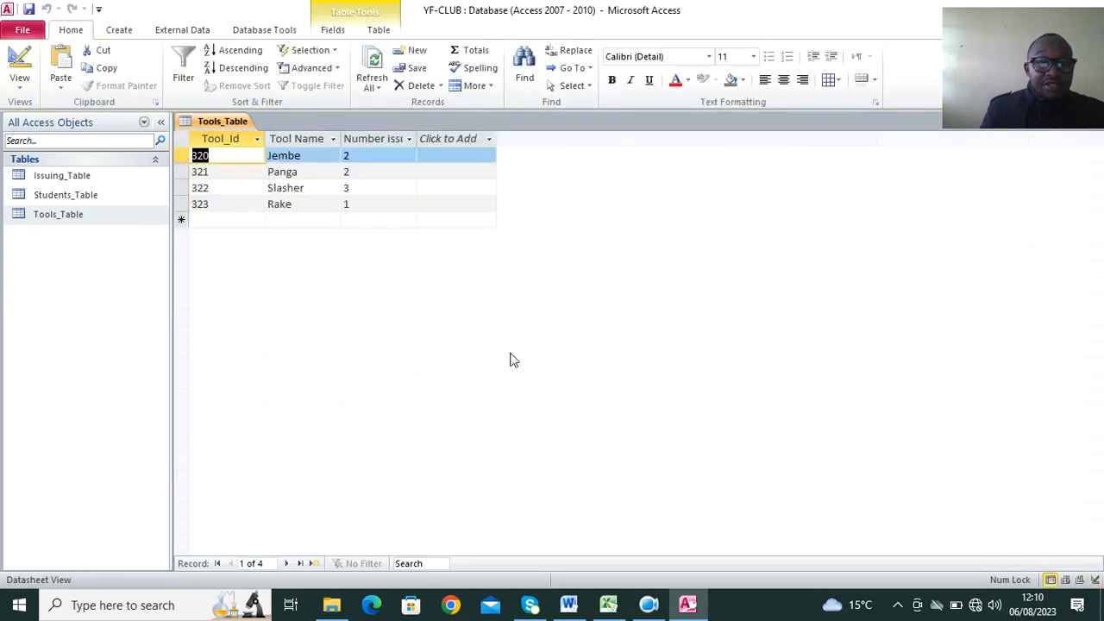
right_click(232, 125)
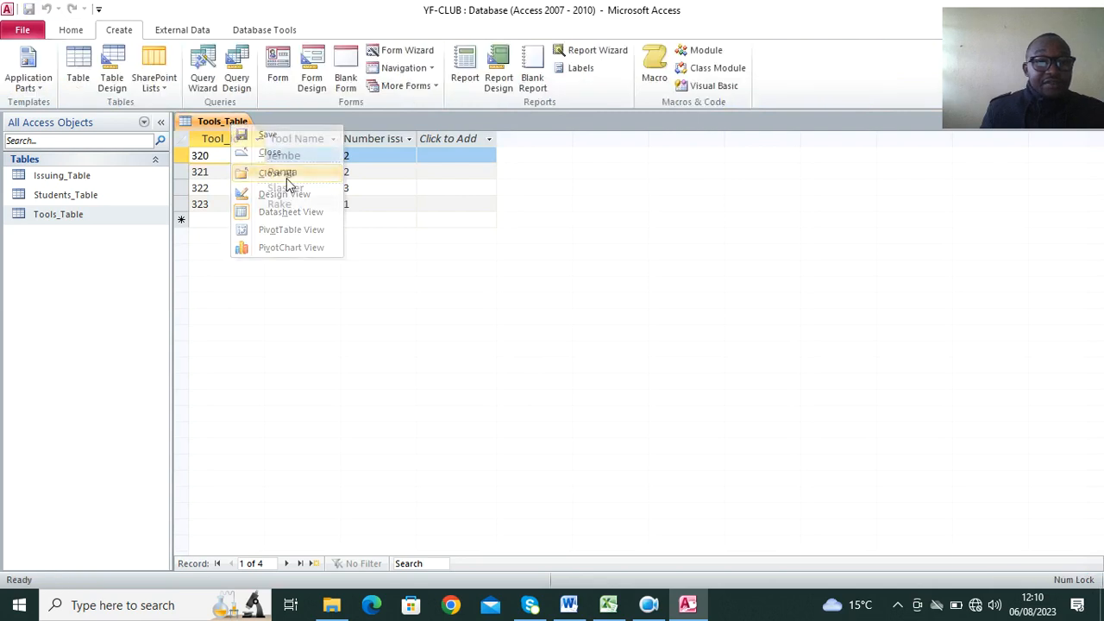
click(283, 172)
Open Issuing_Table and copy the issuing records in A14:E23 of the Excel workbook.
double_click(90, 177)
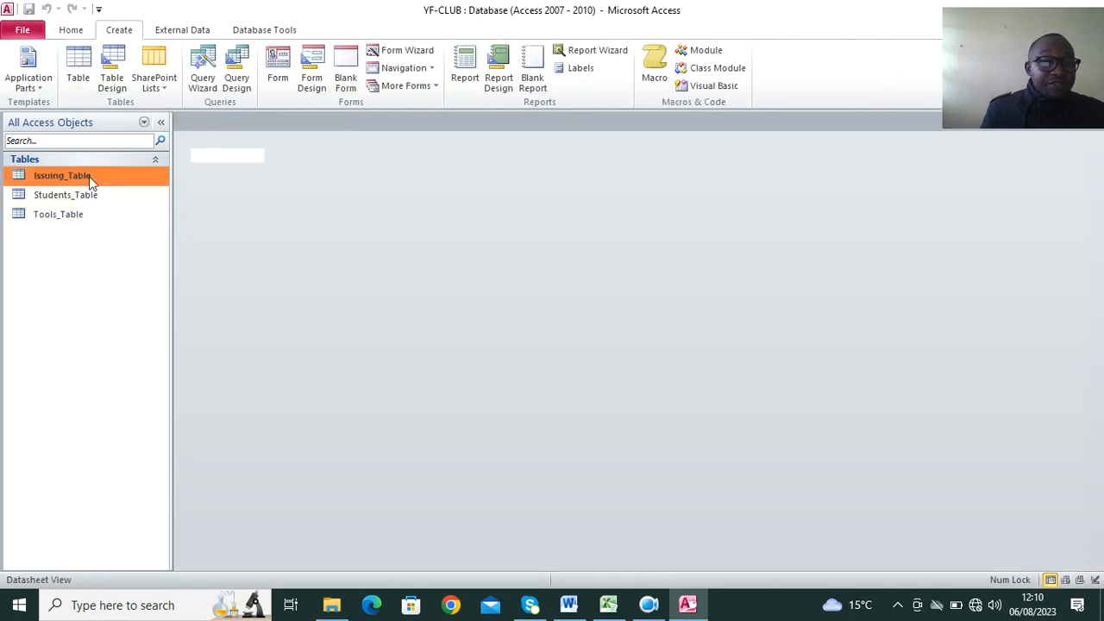
click(608, 605)
drag(51, 368, 273, 514)
key(ctrl+c)
Paste the copied issuing records into all five fields of Issuing_Table in Access and accept adding them.
click(687, 604)
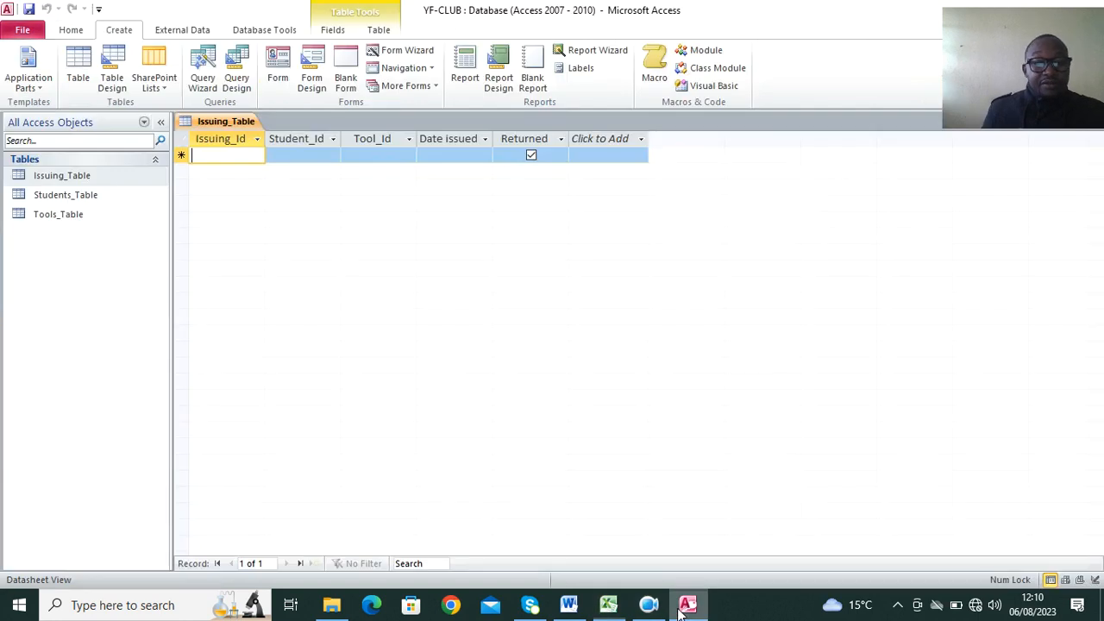
drag(239, 138, 547, 145)
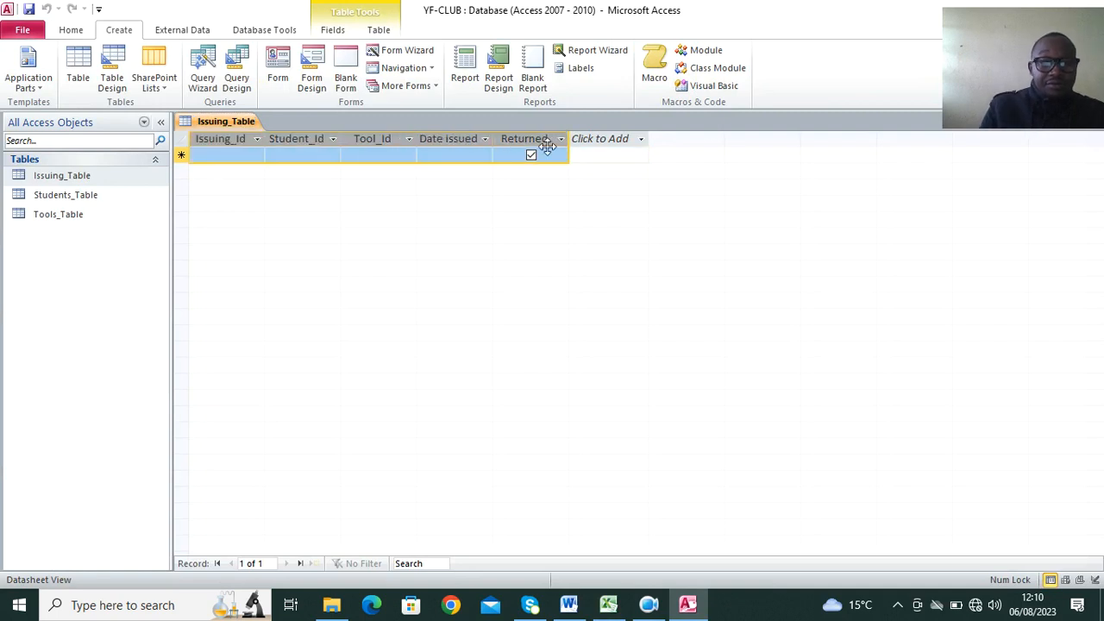
key(ctrl+v)
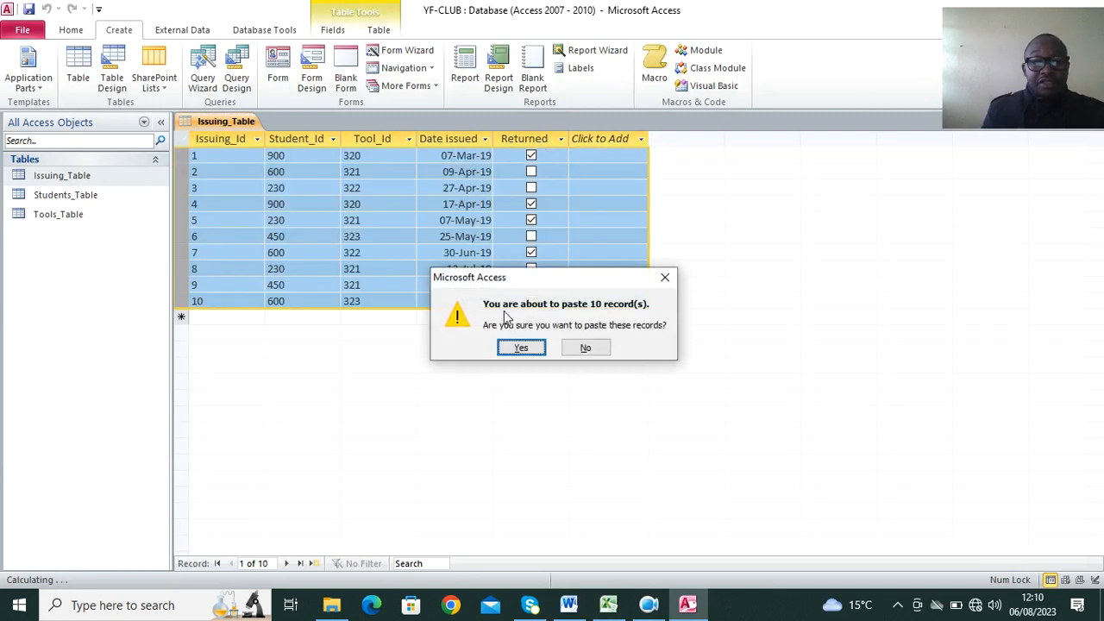
click(517, 348)
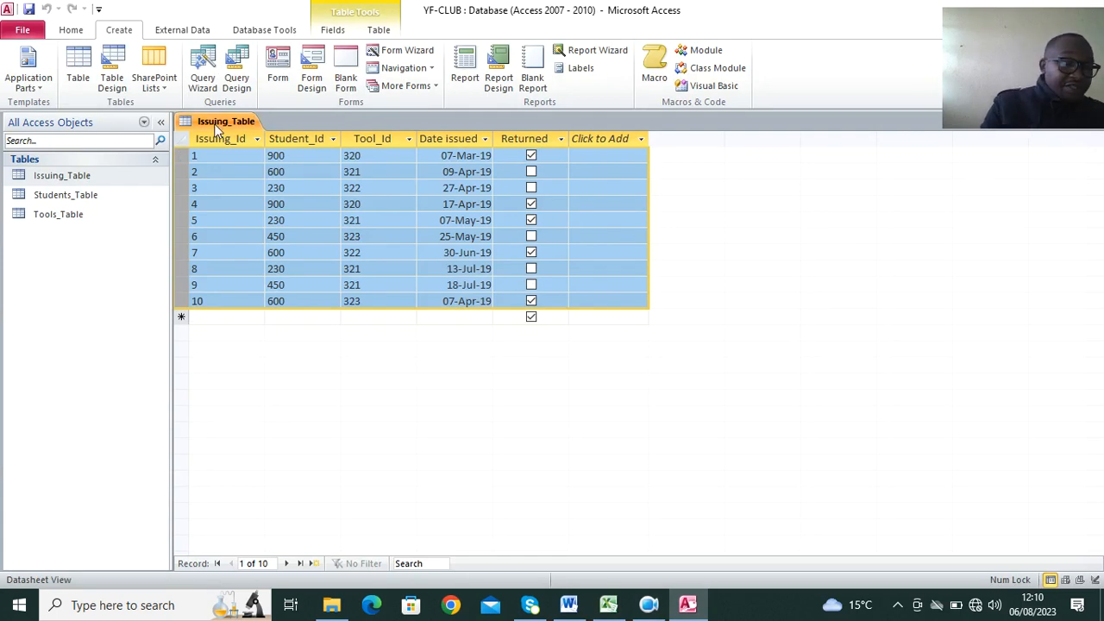
Check parts (d) and (e) of the exam question in Word, and close Issuing_Table back in Access.
click(569, 604)
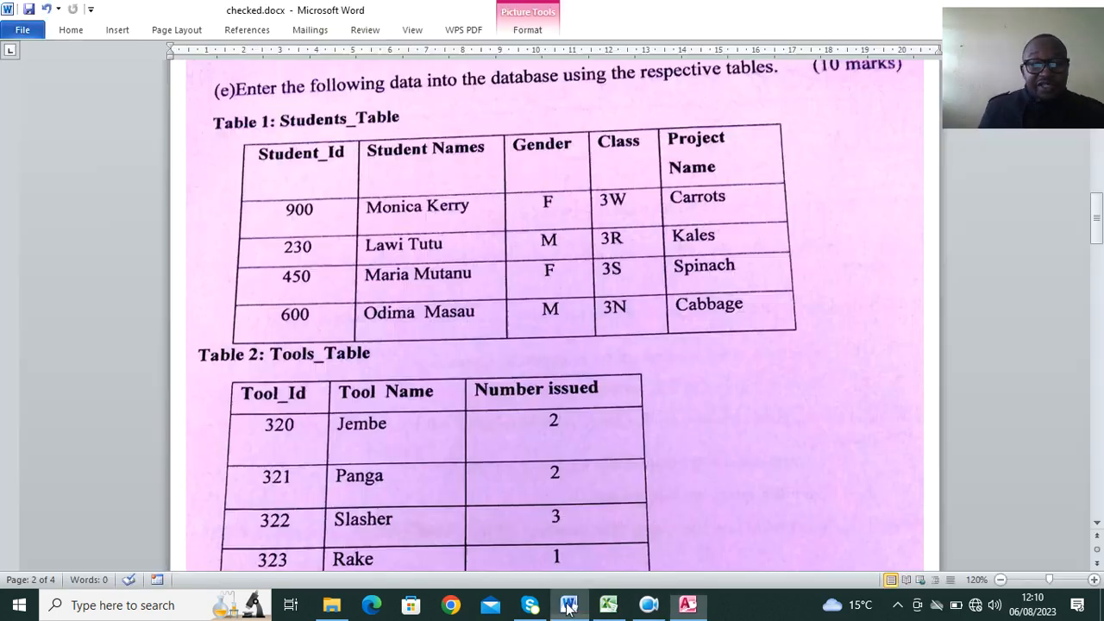
scroll(470, 274, down, 1)
scroll(470, 275, down, 1)
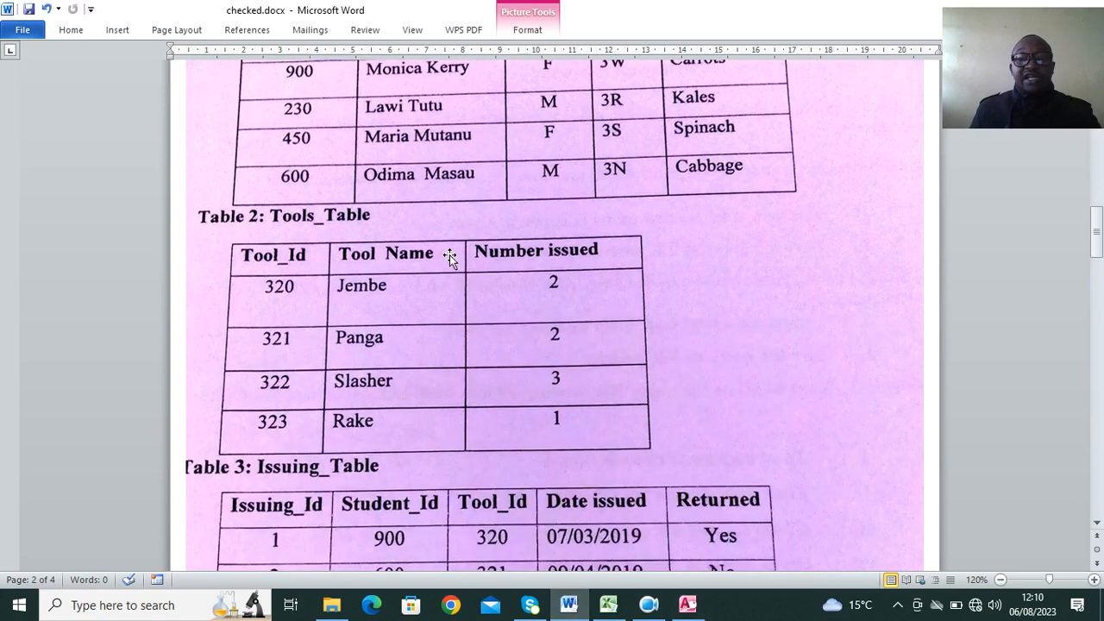
scroll(384, 253, up, 3)
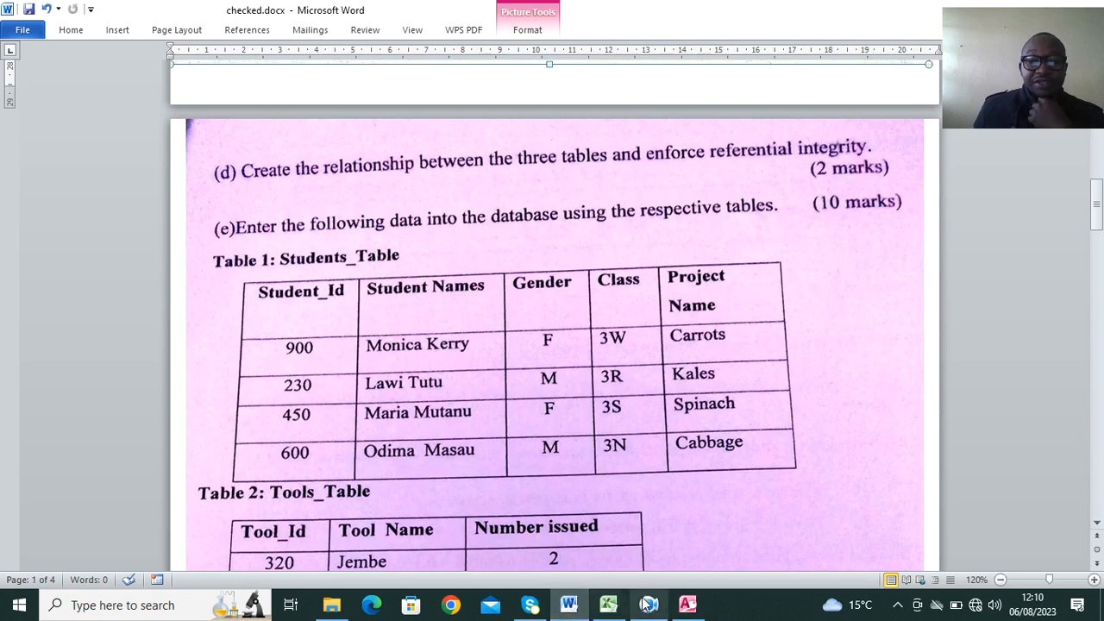
click(687, 604)
right_click(222, 123)
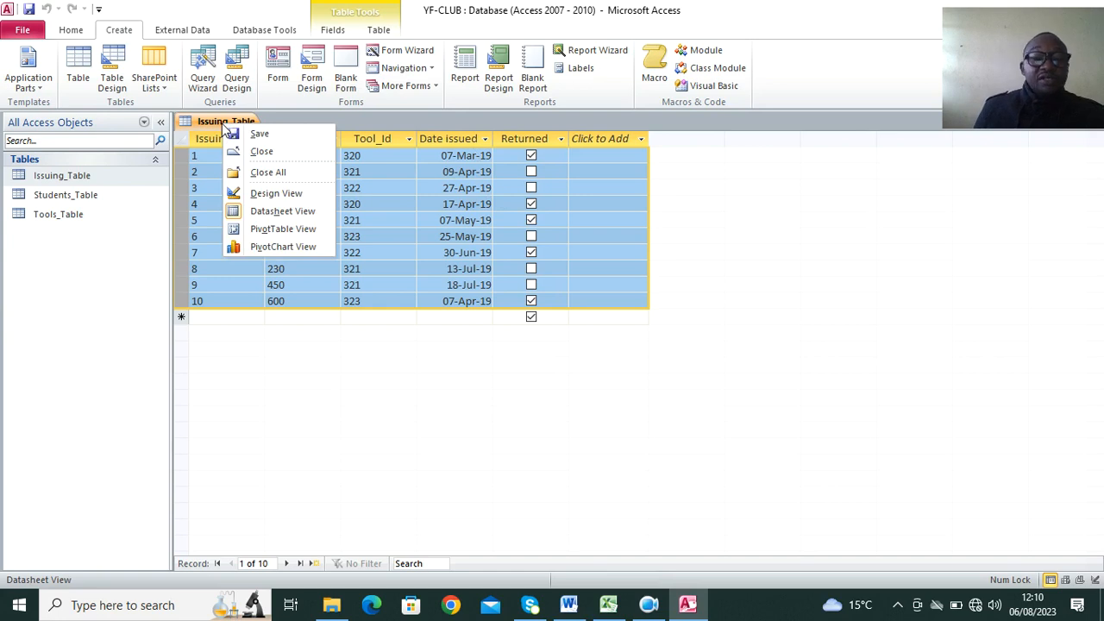
click(270, 170)
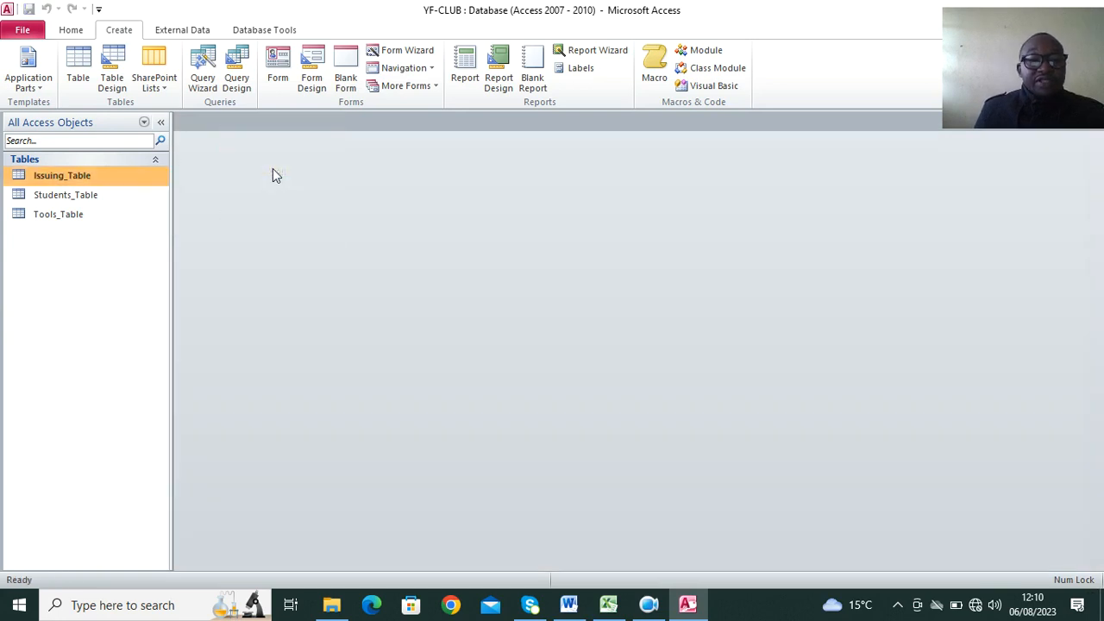
Open the database relationships and remove the two MSysNavPane system tables from the layout.
click(262, 31)
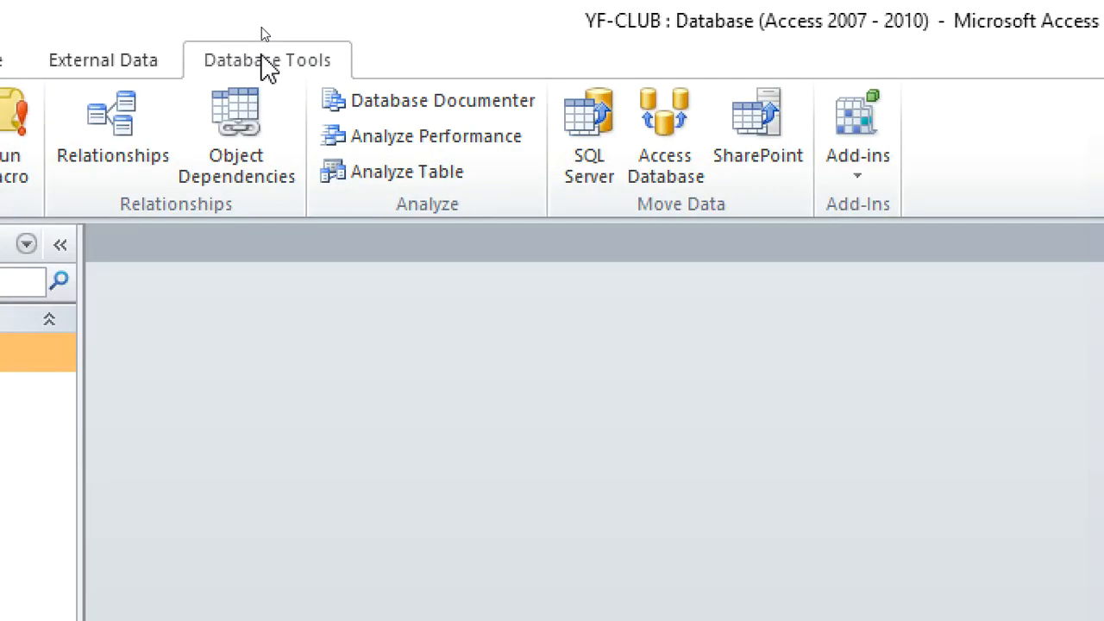
click(78, 138)
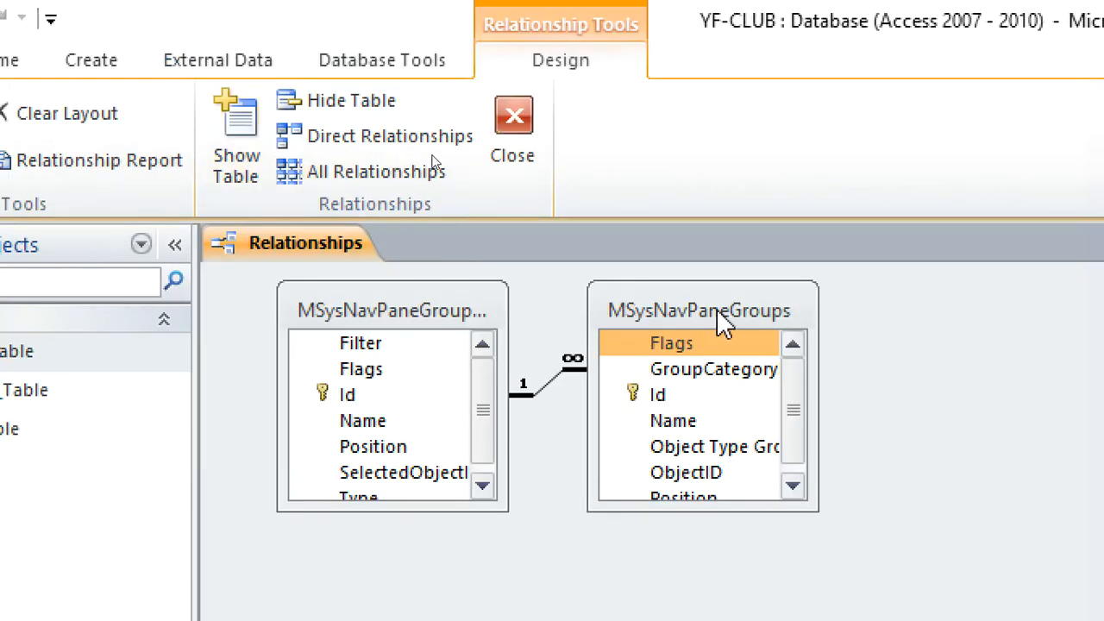
key(Delete)
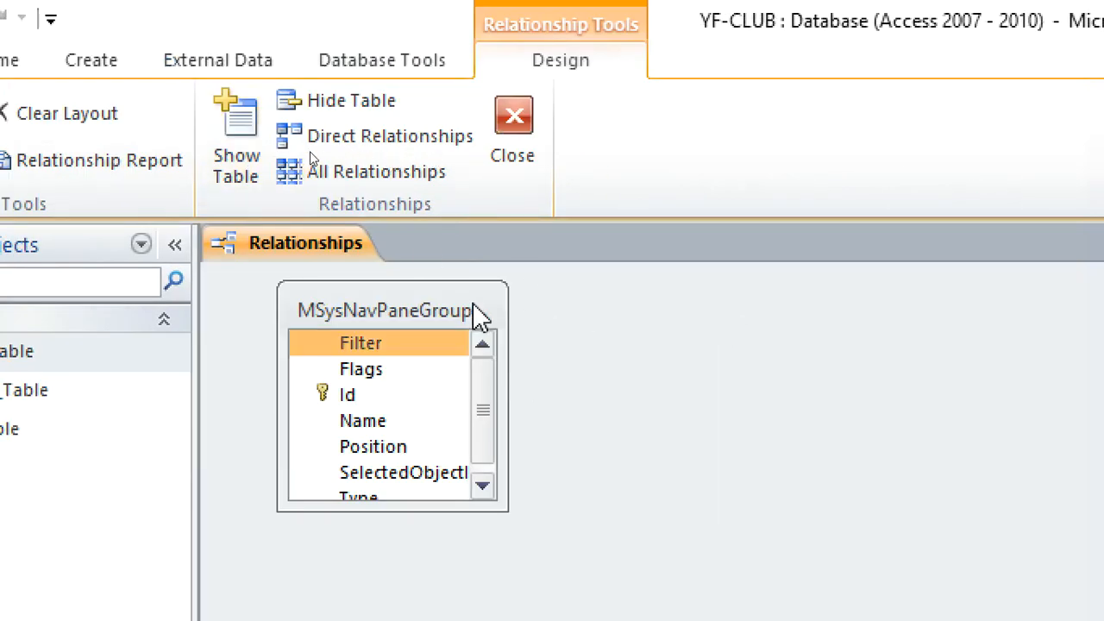
key(Delete)
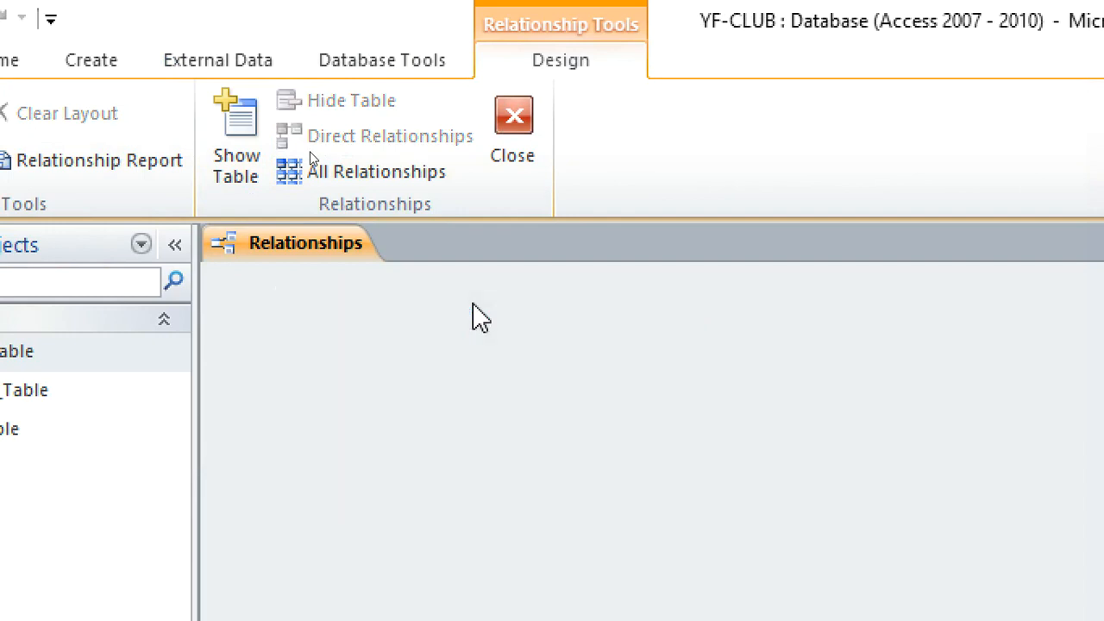
Add Issuing_Table, Students_Table and Tools_Table to the relationships layout.
click(231, 171)
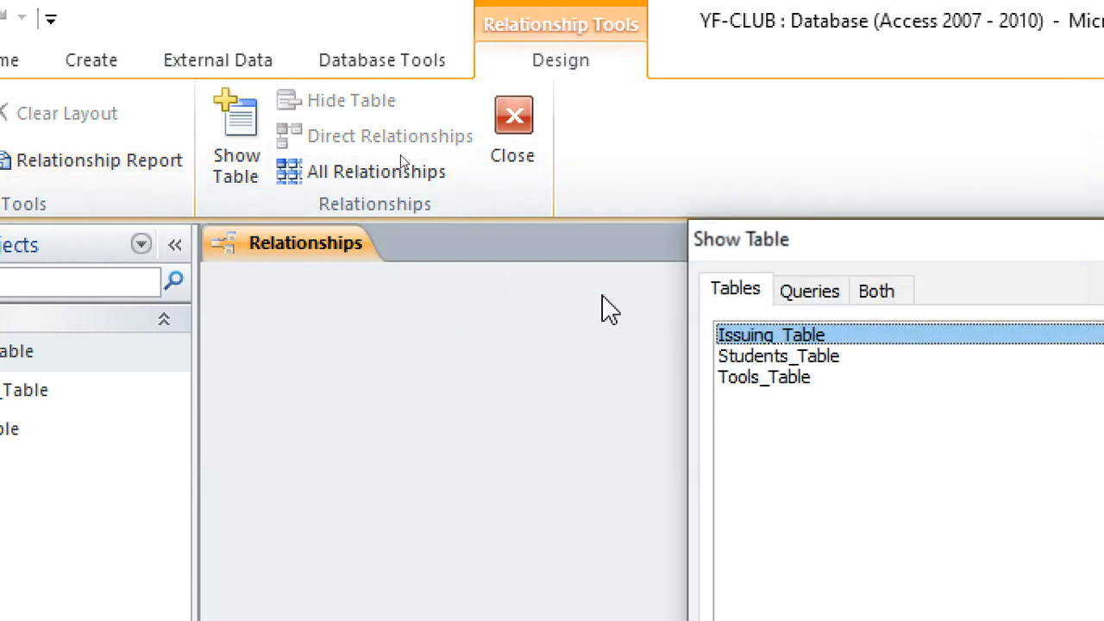
double_click(805, 336)
double_click(806, 356)
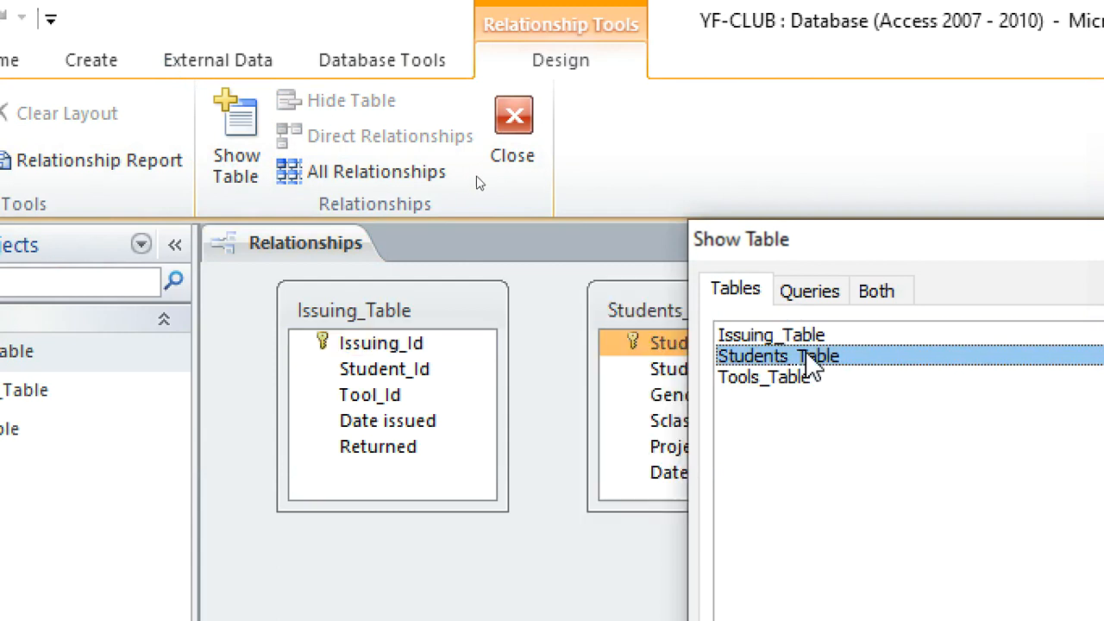
double_click(799, 376)
drag(837, 246, 313, 264)
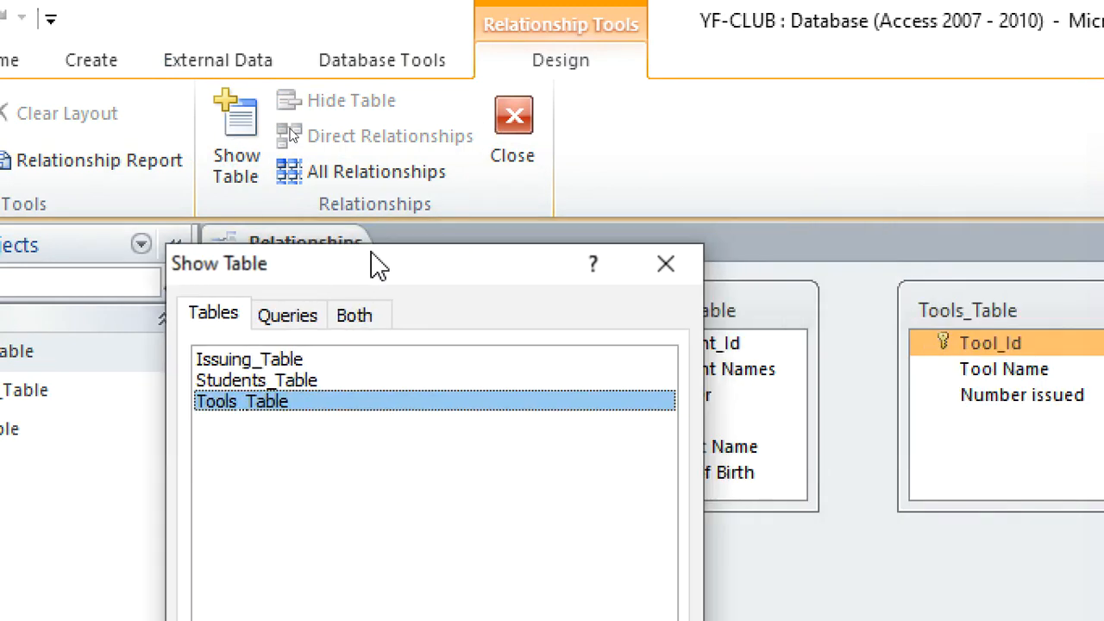
click(665, 262)
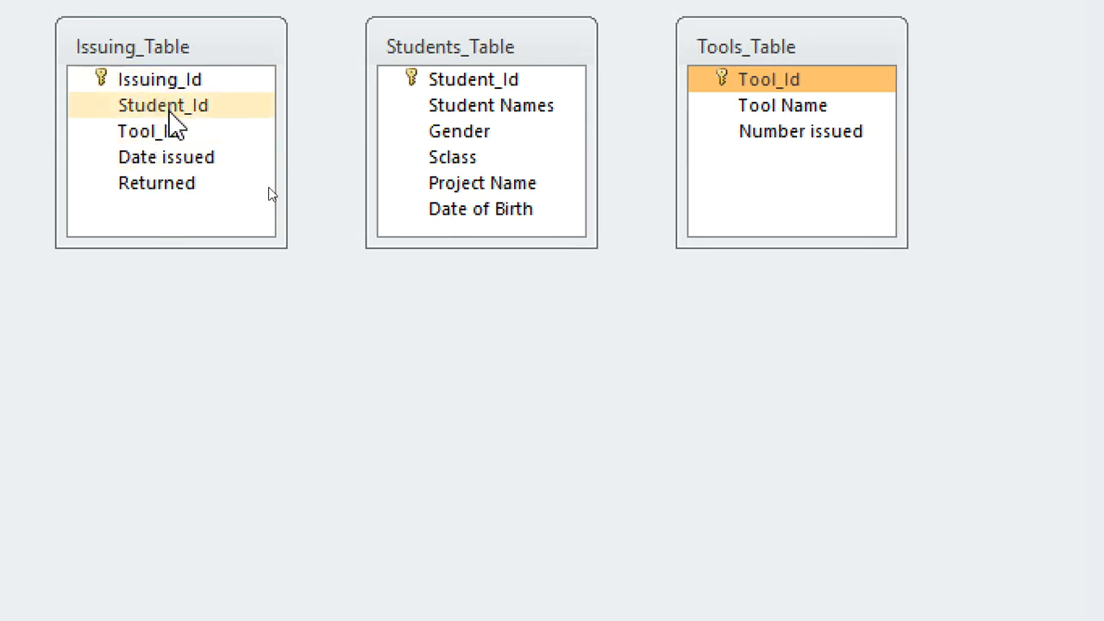
Relate Student_Id in Issuing_Table to Student_Id in Students_Table with referential integrity enforced.
drag(170, 108, 452, 102)
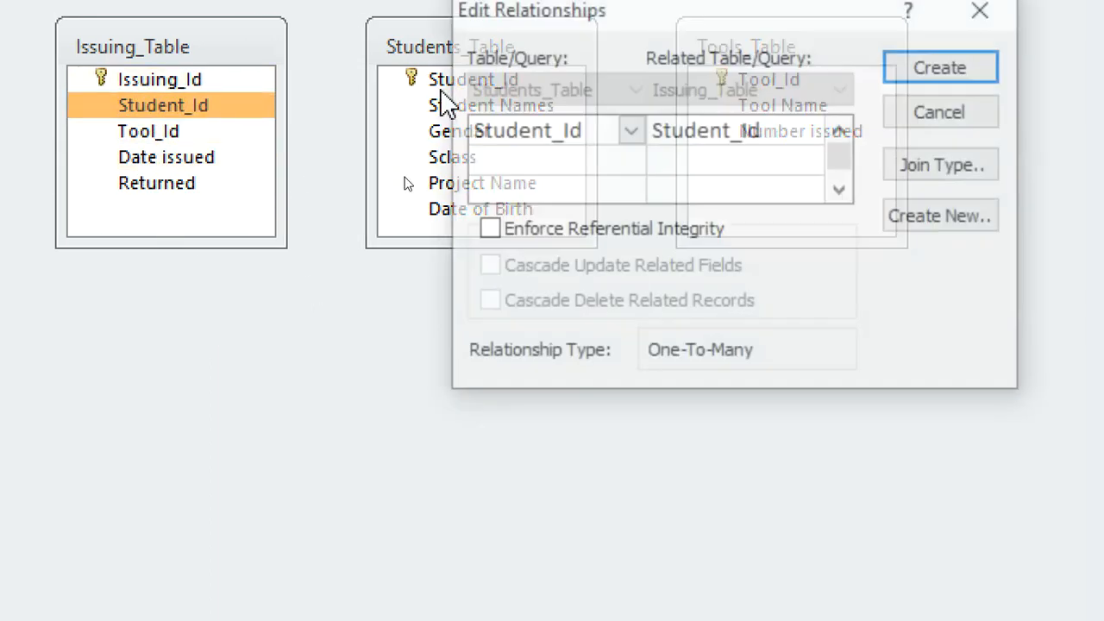
click(533, 233)
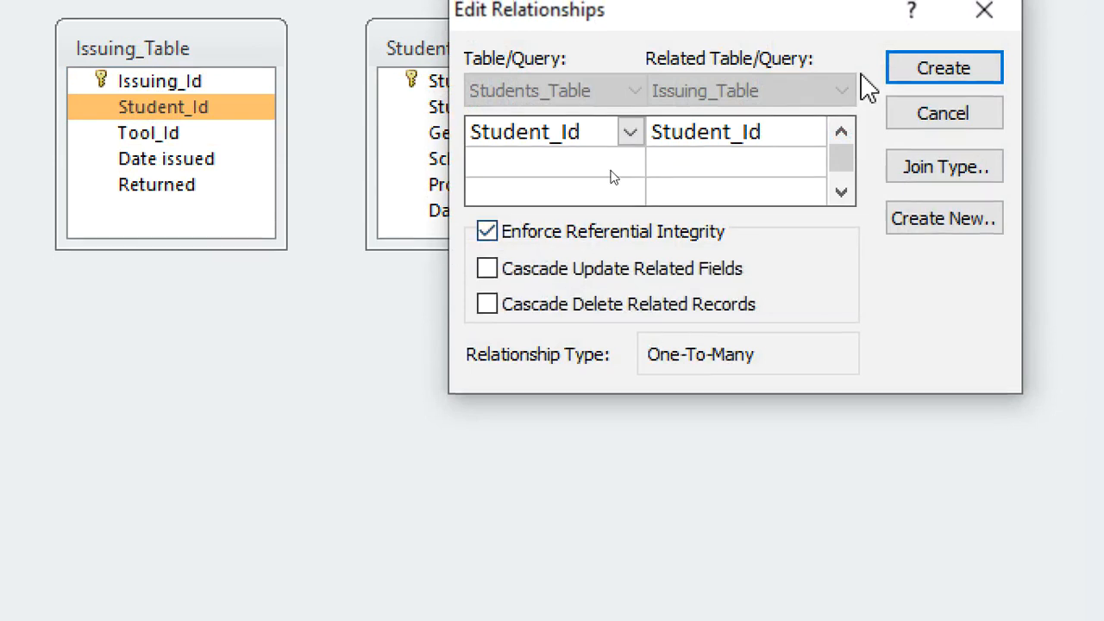
click(941, 69)
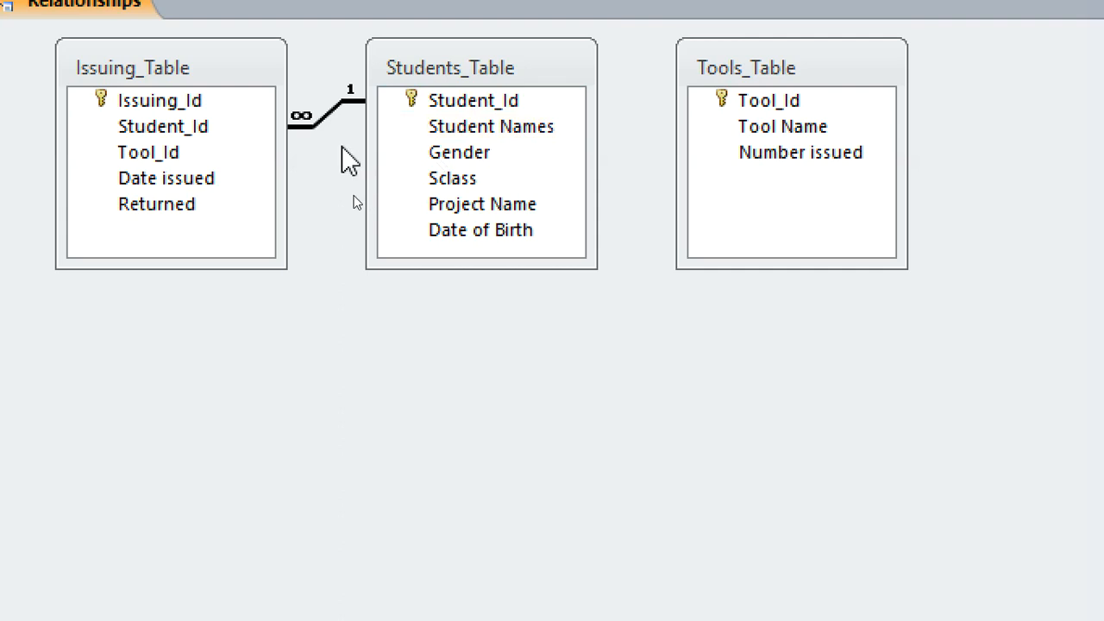
Relate Tool_Id in Tools_Table to Tool_Id in Issuing_Table with referential integrity enforced.
drag(766, 112, 153, 162)
click(490, 260)
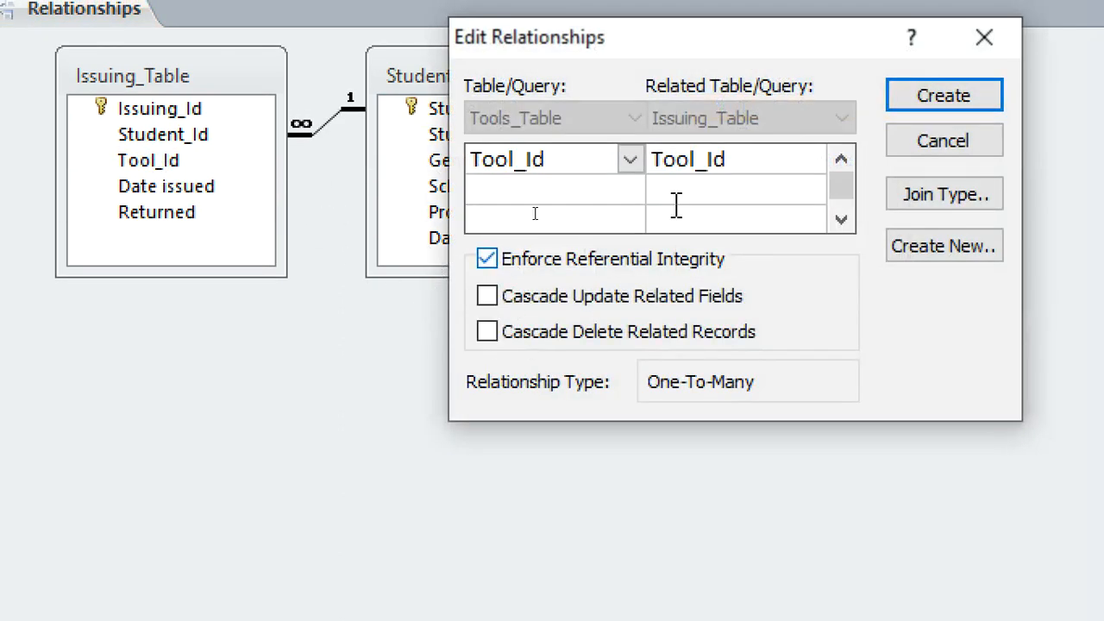
click(955, 99)
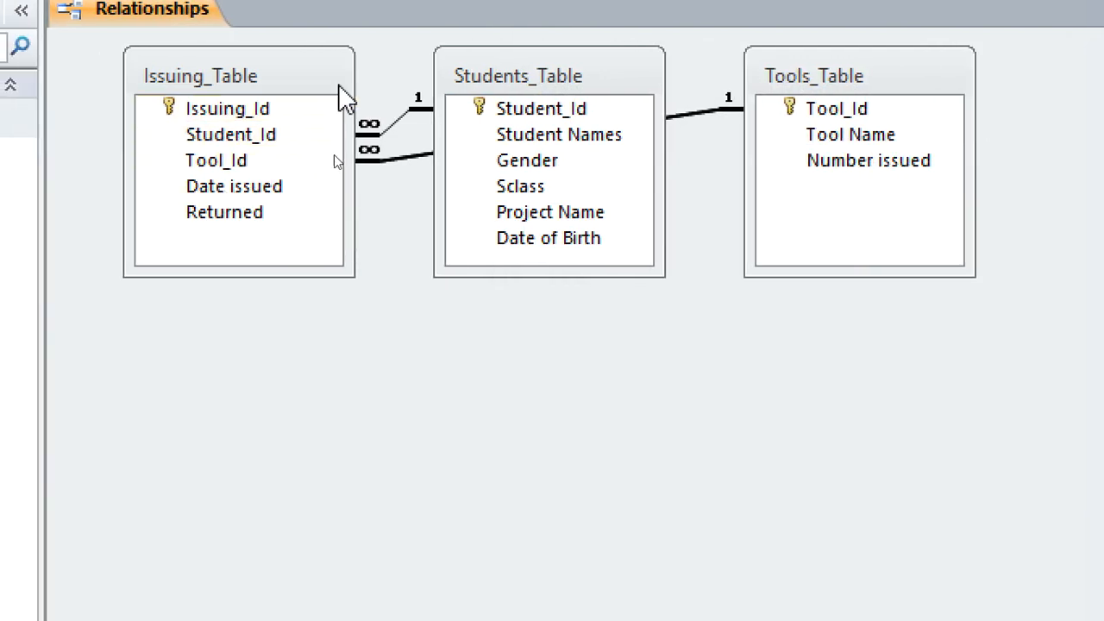
Move Students_Table below and between the other two tables in the layout, and close the relationships.
drag(437, 88, 704, 508)
drag(770, 531, 559, 389)
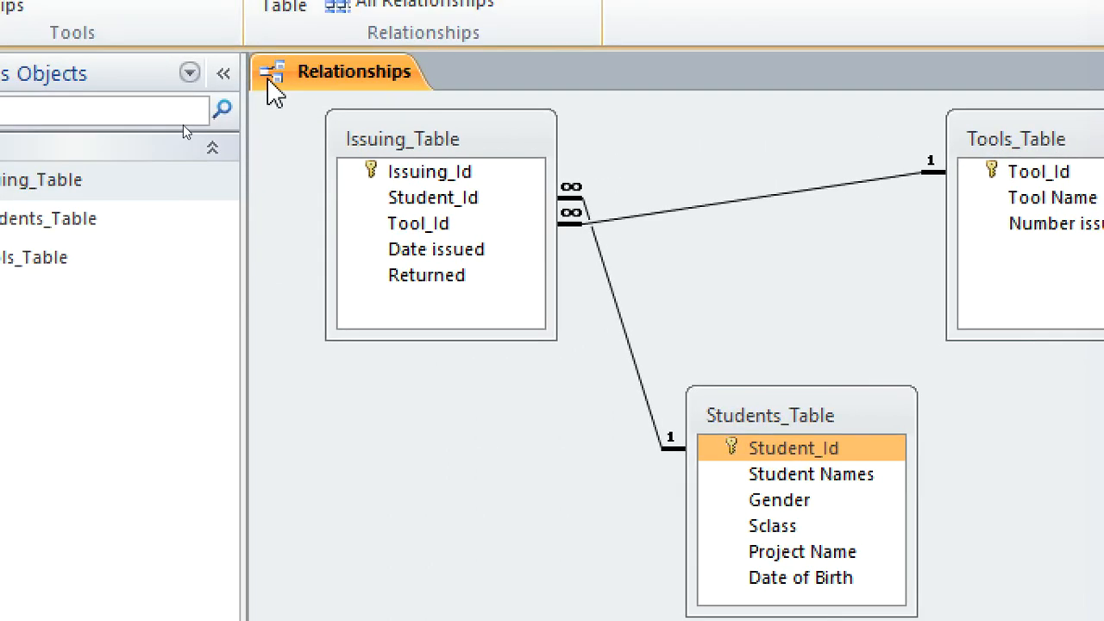
right_click(67, 35)
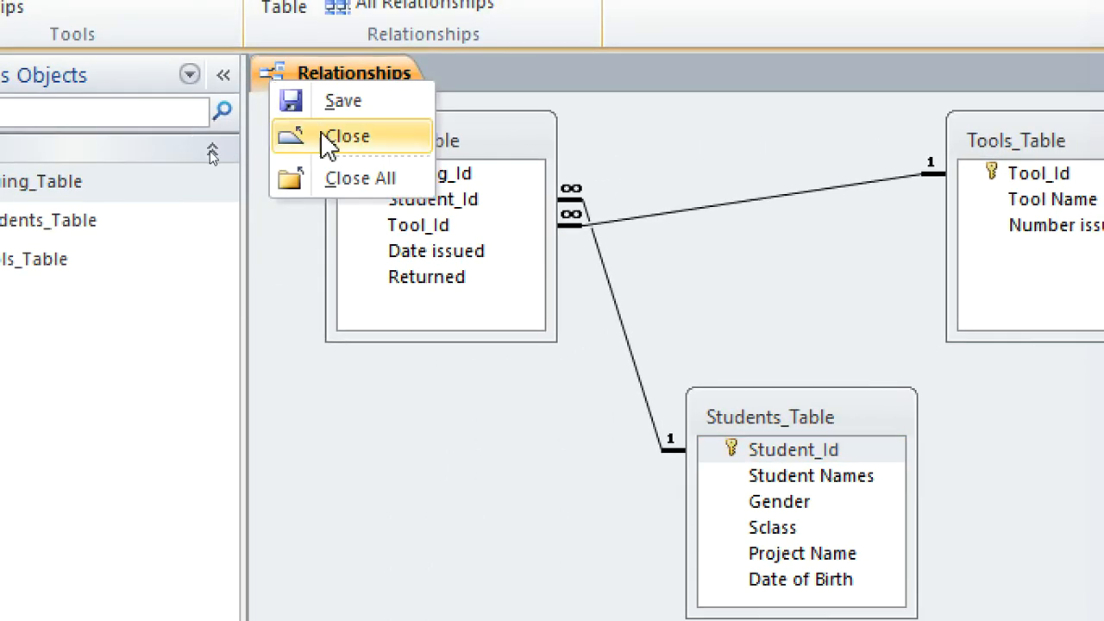
click(126, 95)
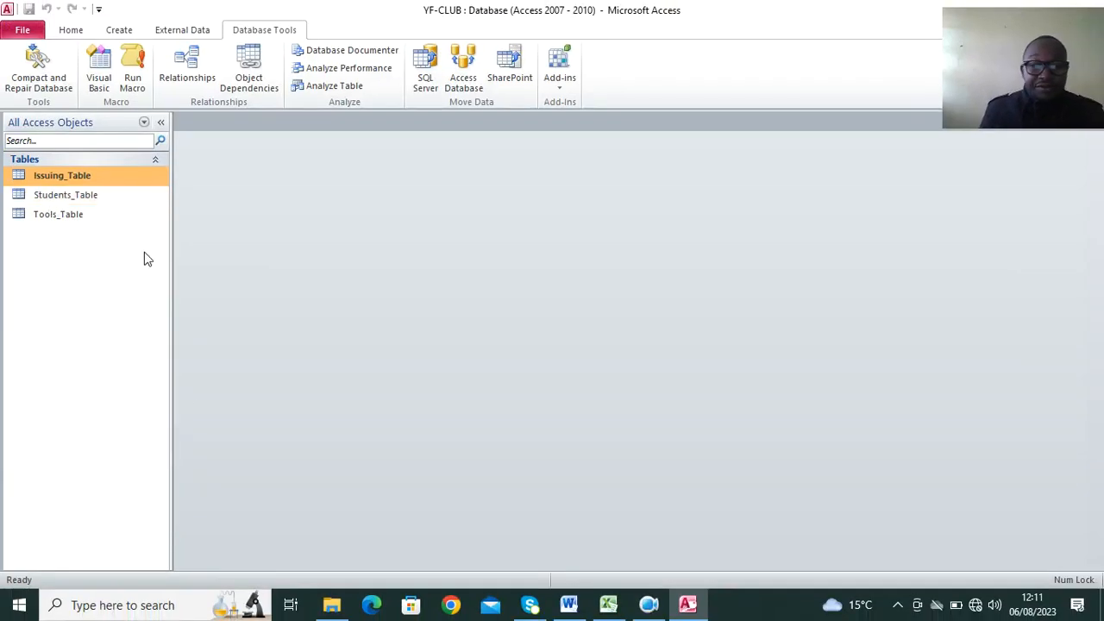
Read part (f) of the exam question in Word, and open Issuing_Table in Design View in Access.
click(568, 604)
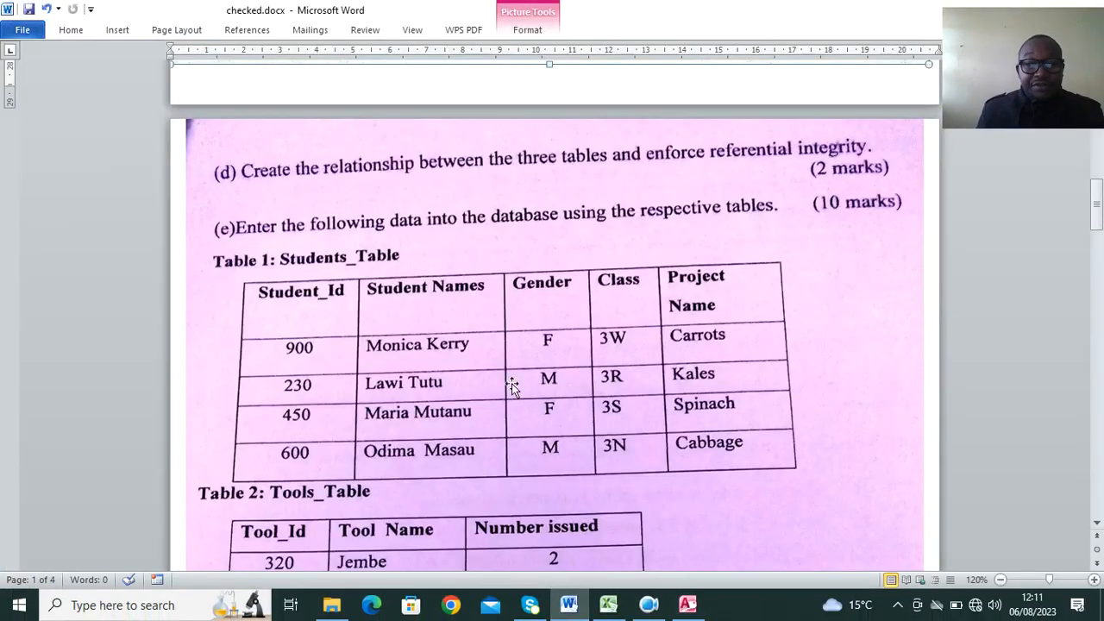
scroll(504, 362, down, 4)
scroll(502, 352, down, 15)
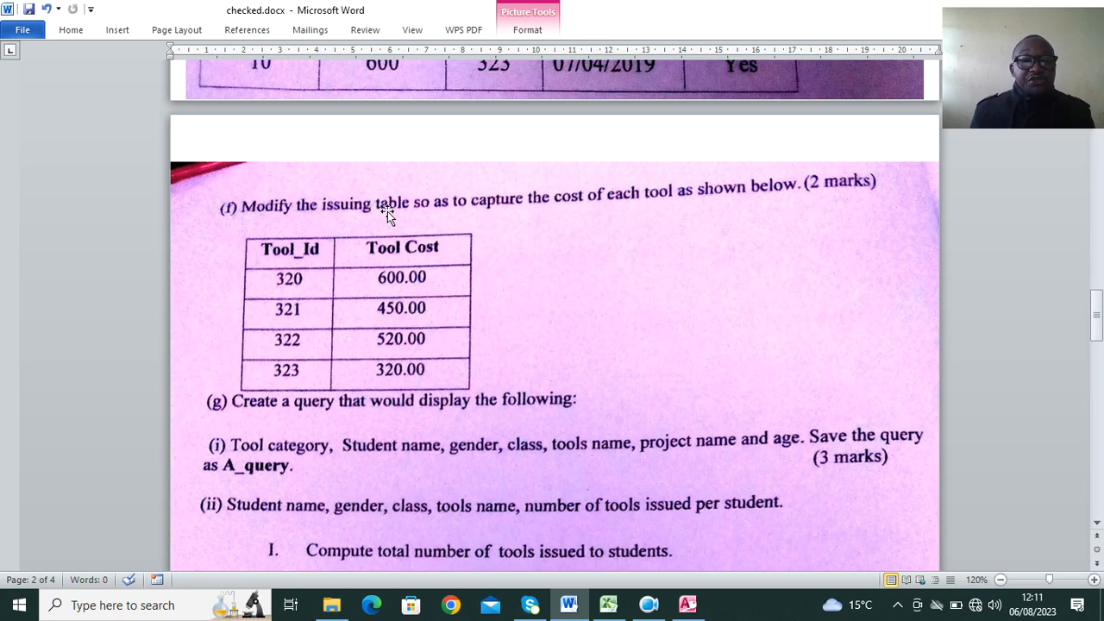
click(683, 601)
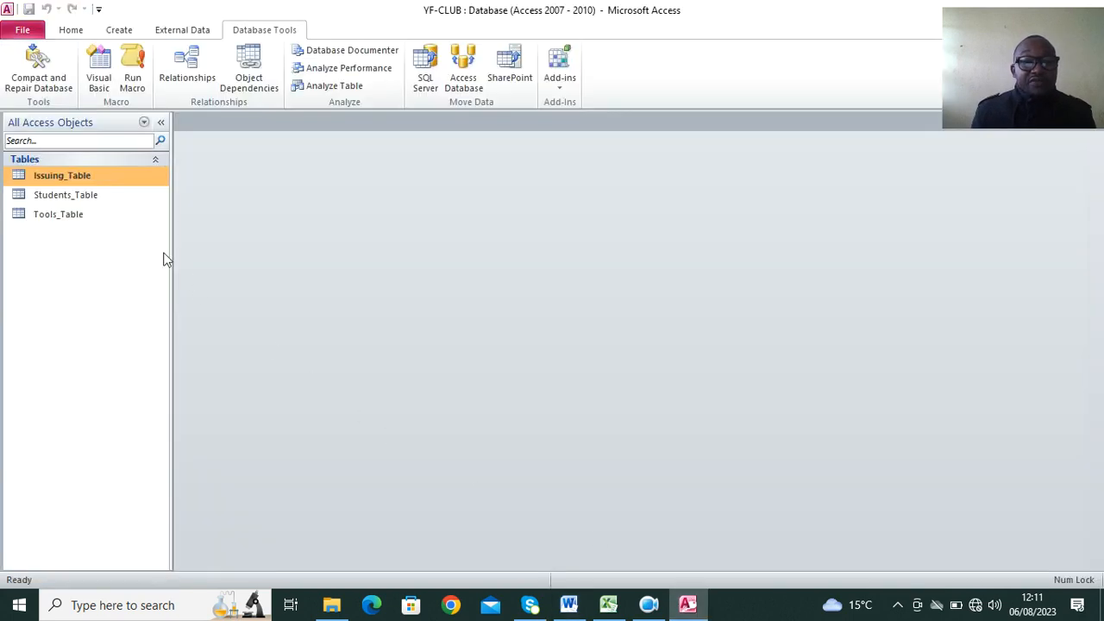
right_click(63, 178)
click(101, 208)
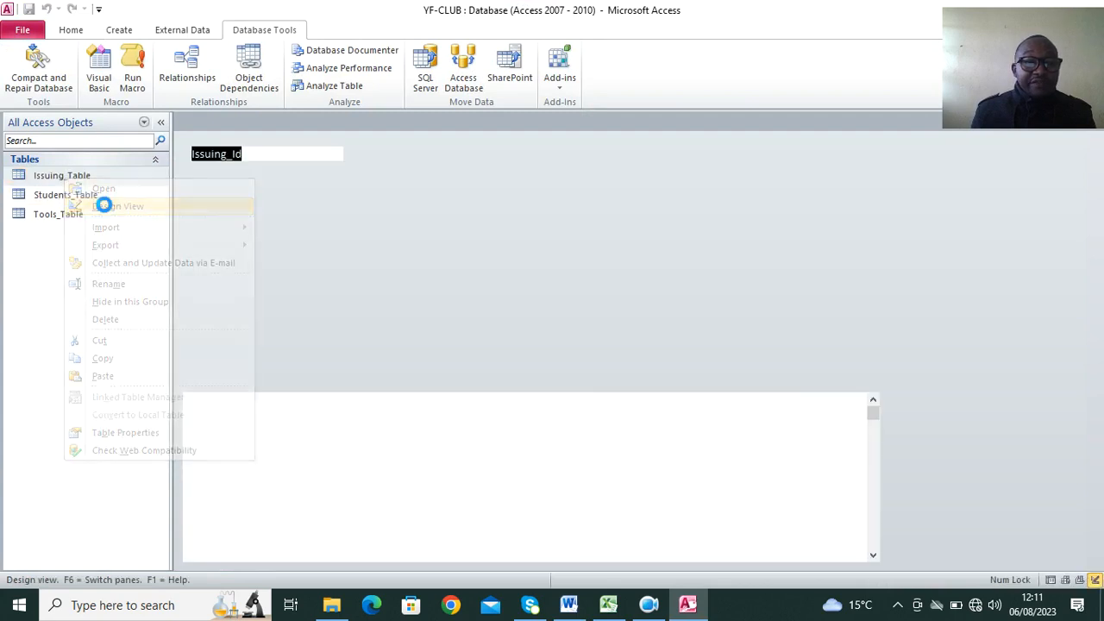
Add a Tool Cost field with the Currency data type below Returned in Issuing_Table.
click(202, 227)
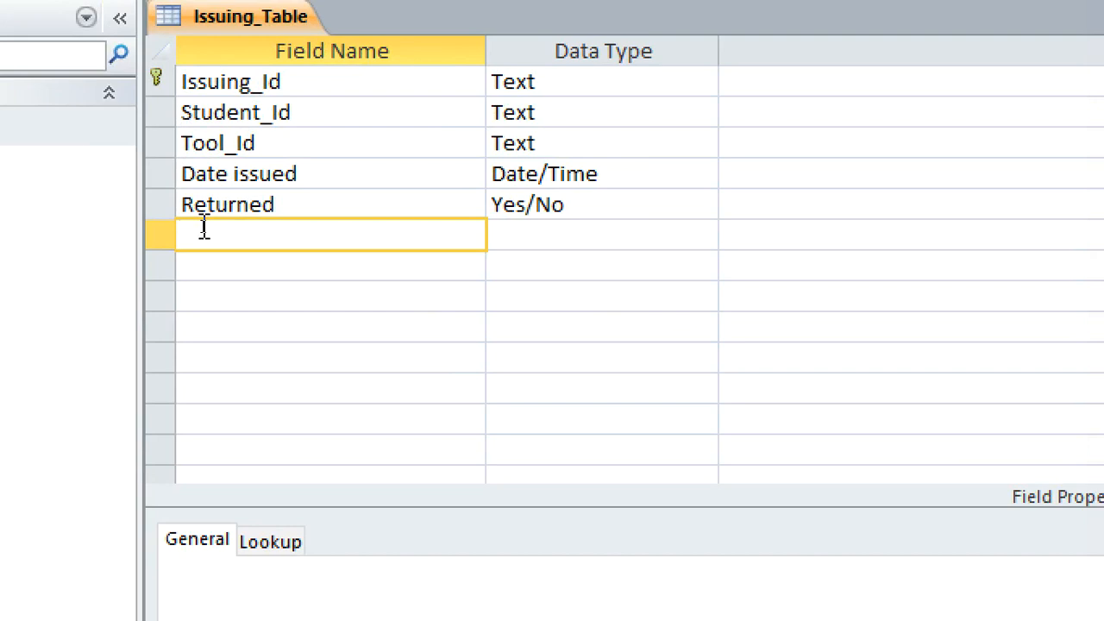
text(Tool Cost)
click(625, 242)
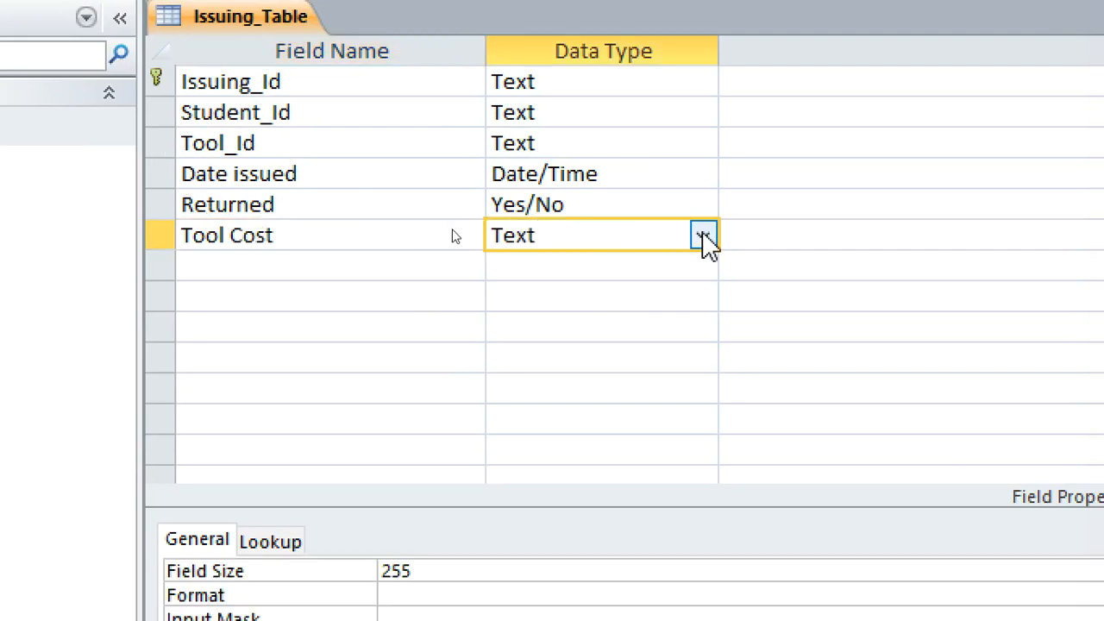
click(704, 236)
click(616, 390)
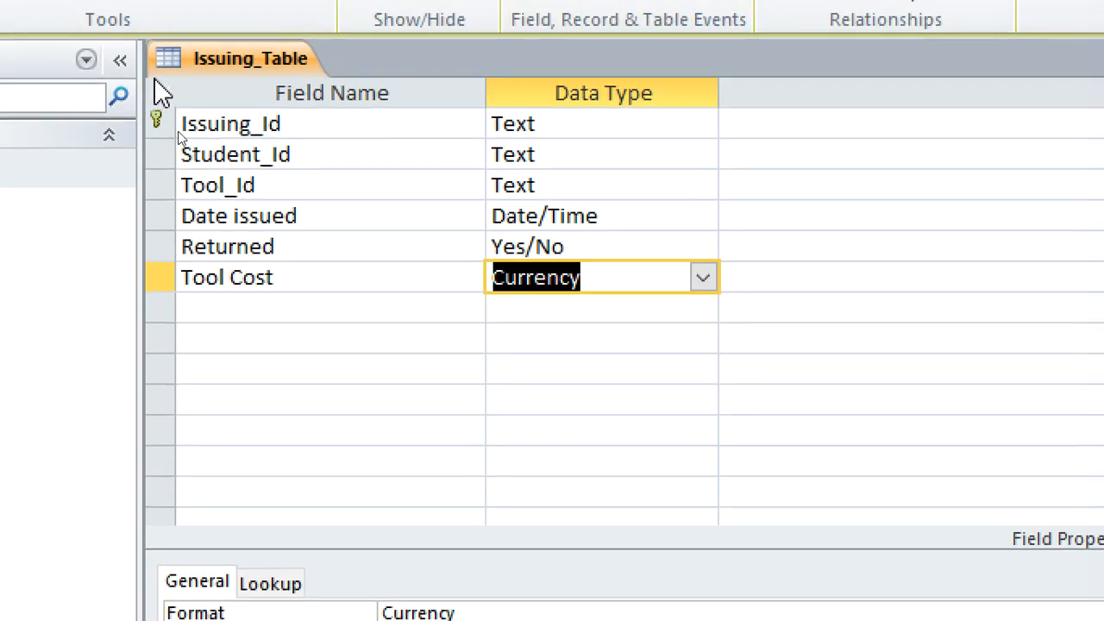
Save the design of Issuing_Table and close the table.
right_click(191, 27)
click(271, 100)
right_click(233, 70)
click(310, 169)
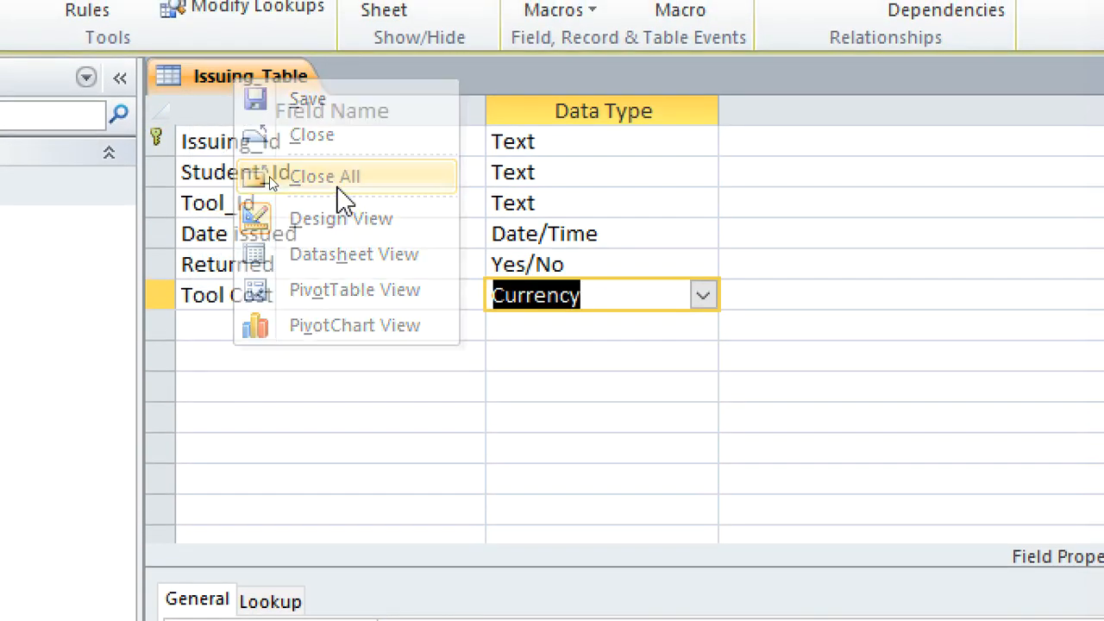
Open Issuing_Table and enter 600, 320, 520 and 520 as the Tool Cost of the first four records.
double_click(145, 183)
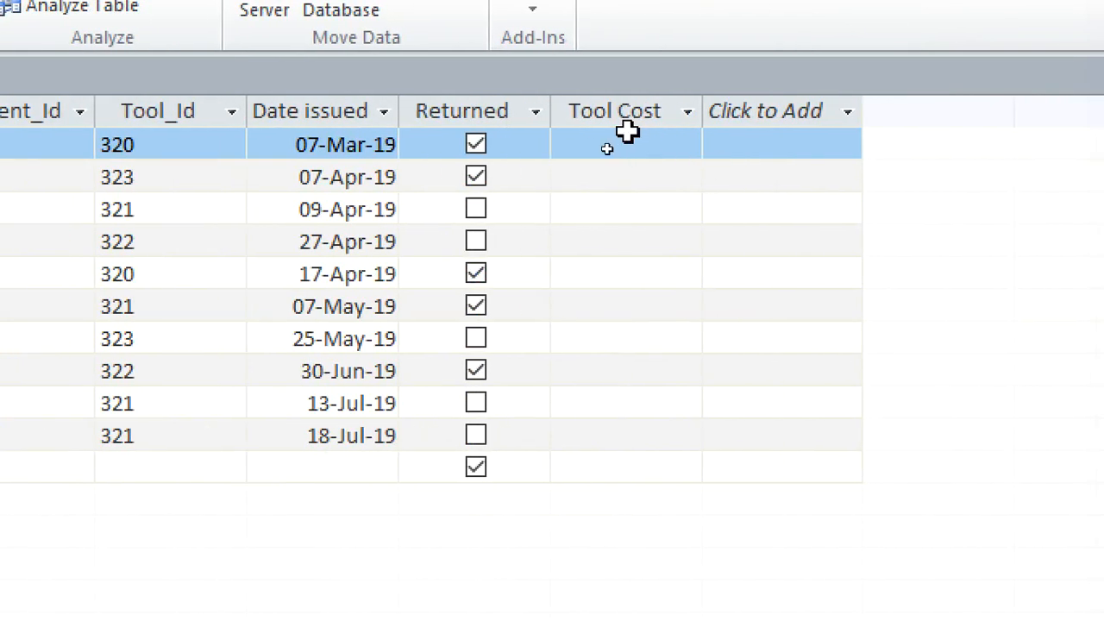
click(626, 134)
click(619, 145)
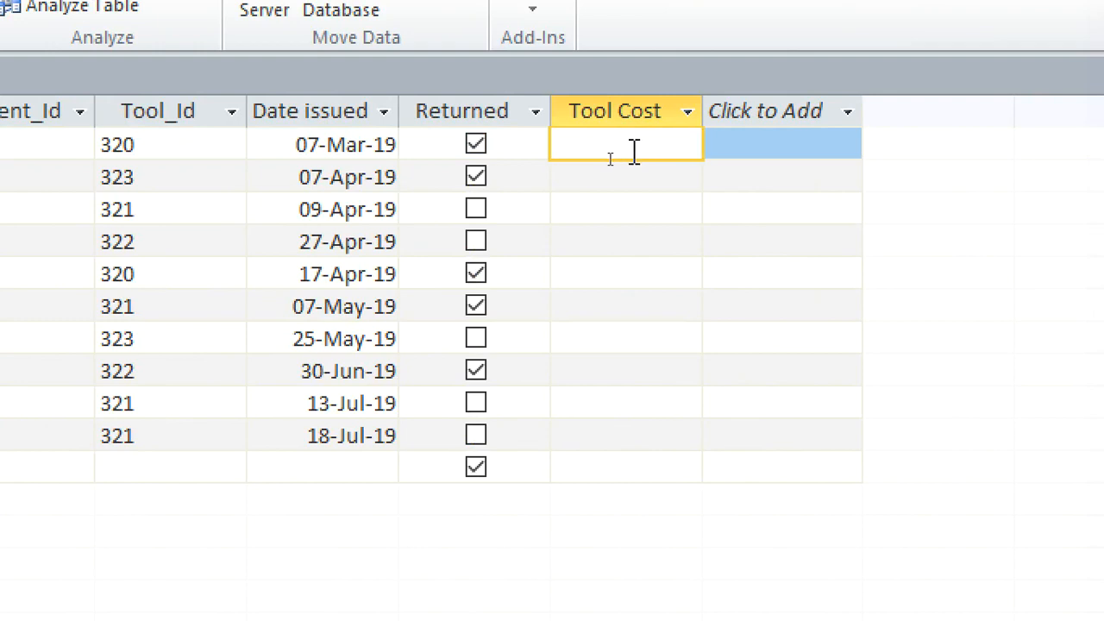
text(600)
key(Down)
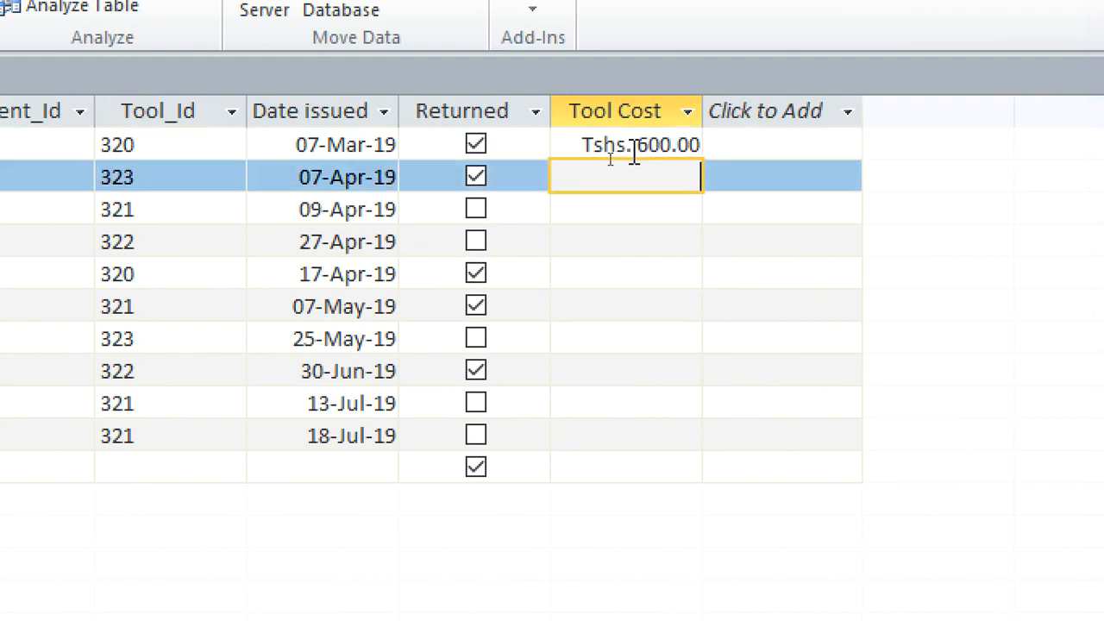
text(320)
key(Down)
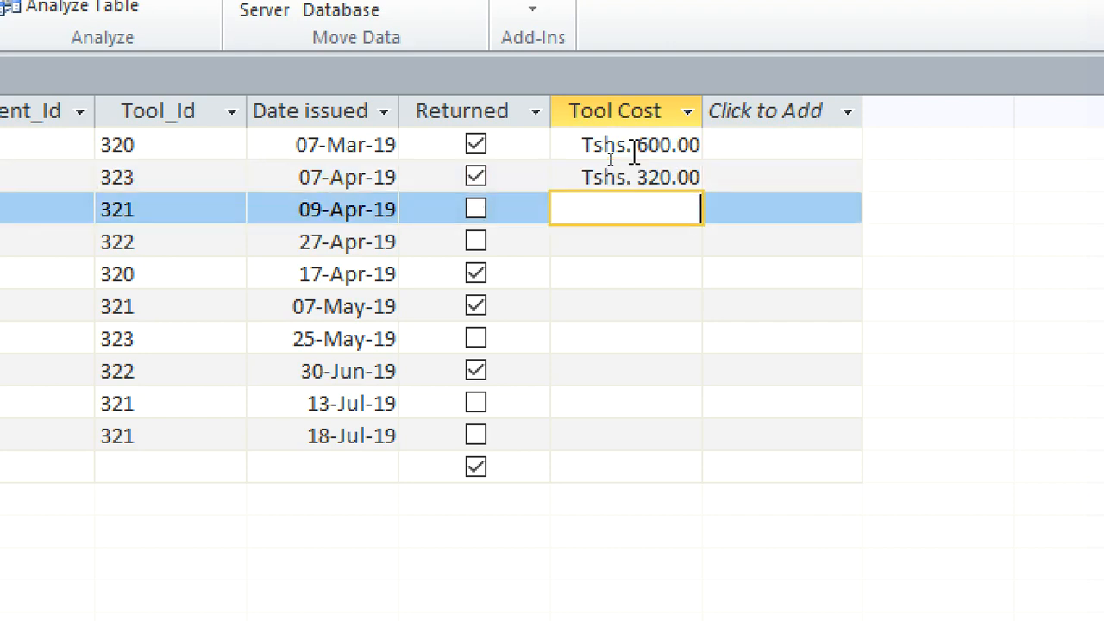
text(520)
key(Down)
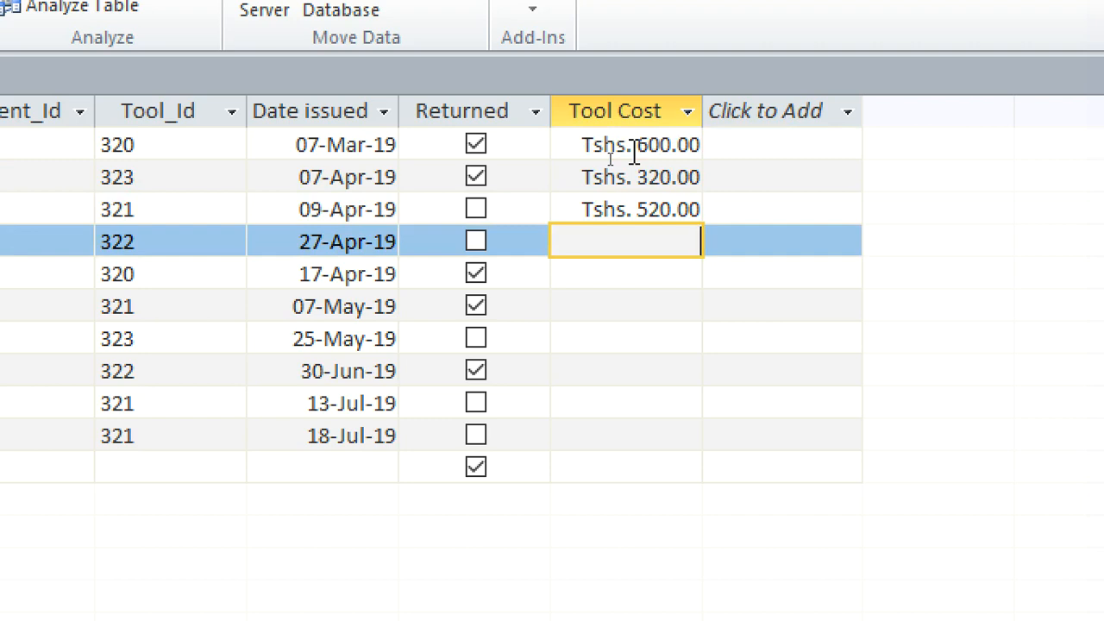
text(520)
key(Down)
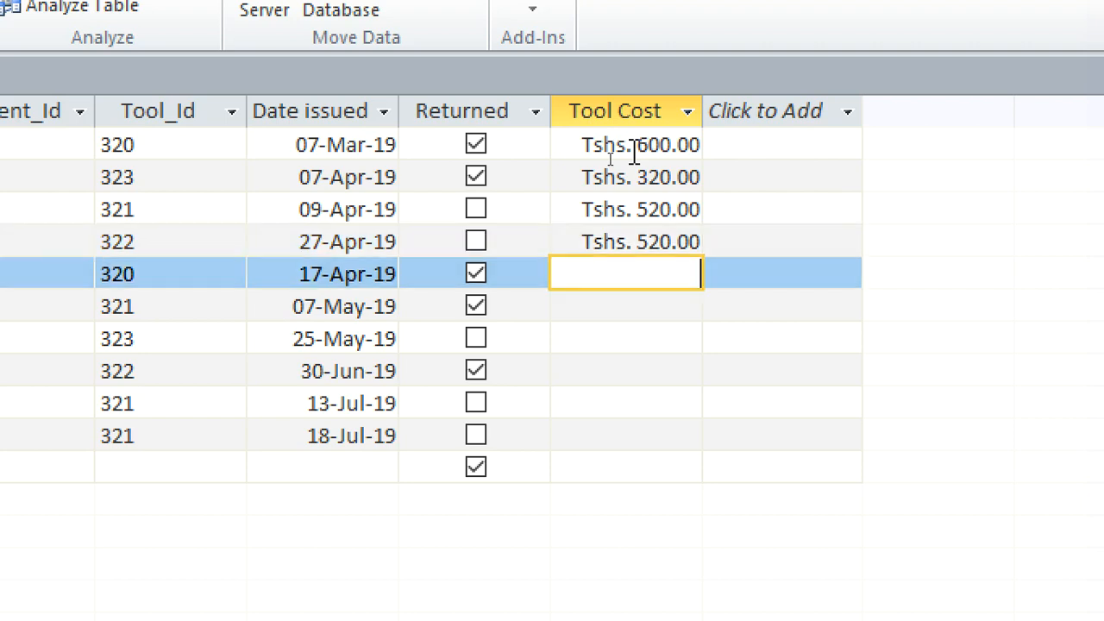
Correct the Tool Cost of the third record, dated 09-Apr-19, to 450.
drag(614, 210, 720, 218)
text(450)
click(618, 266)
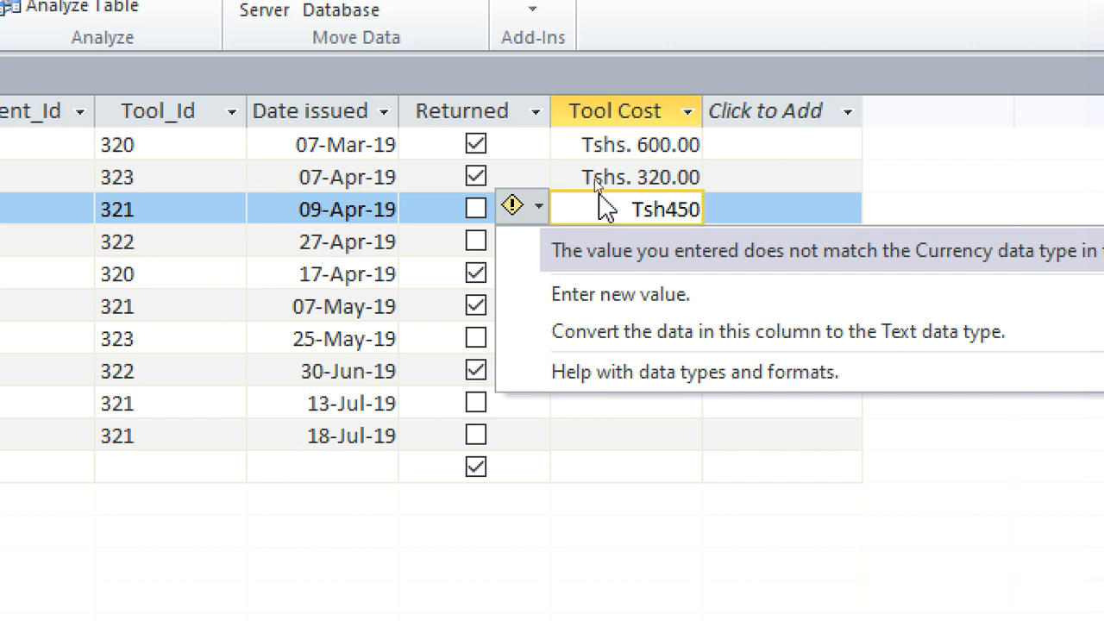
click(600, 218)
drag(626, 210, 768, 210)
text(450)
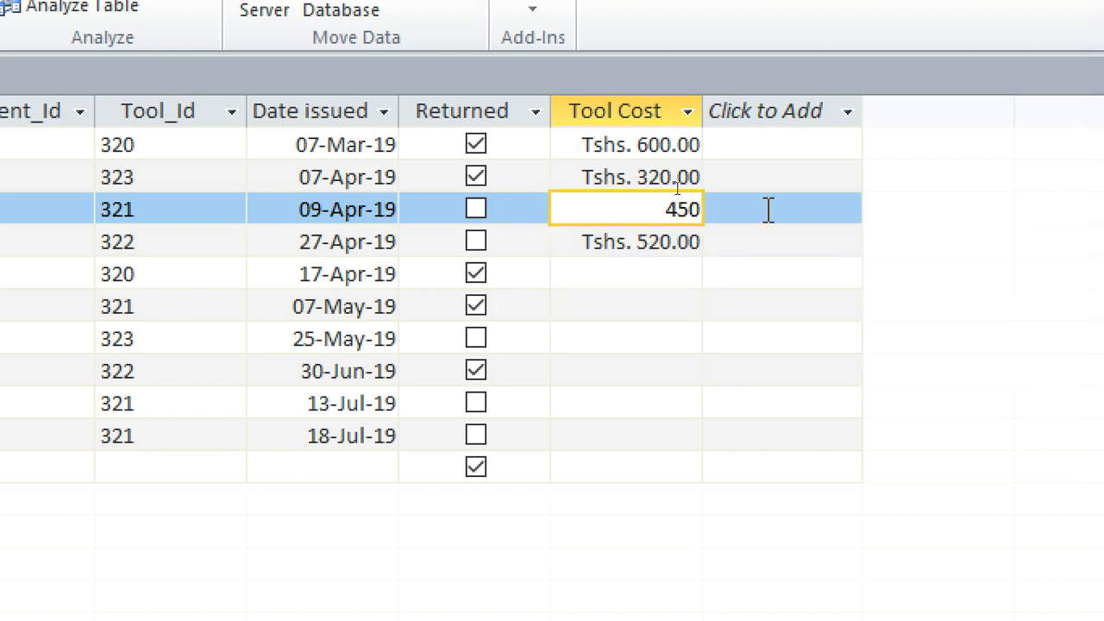
Enter Tool Cost values 600, 450, 320, 520, 450 and 450 for the remaining six records, from 17-Apr-19 to 18-Jul-19.
click(647, 277)
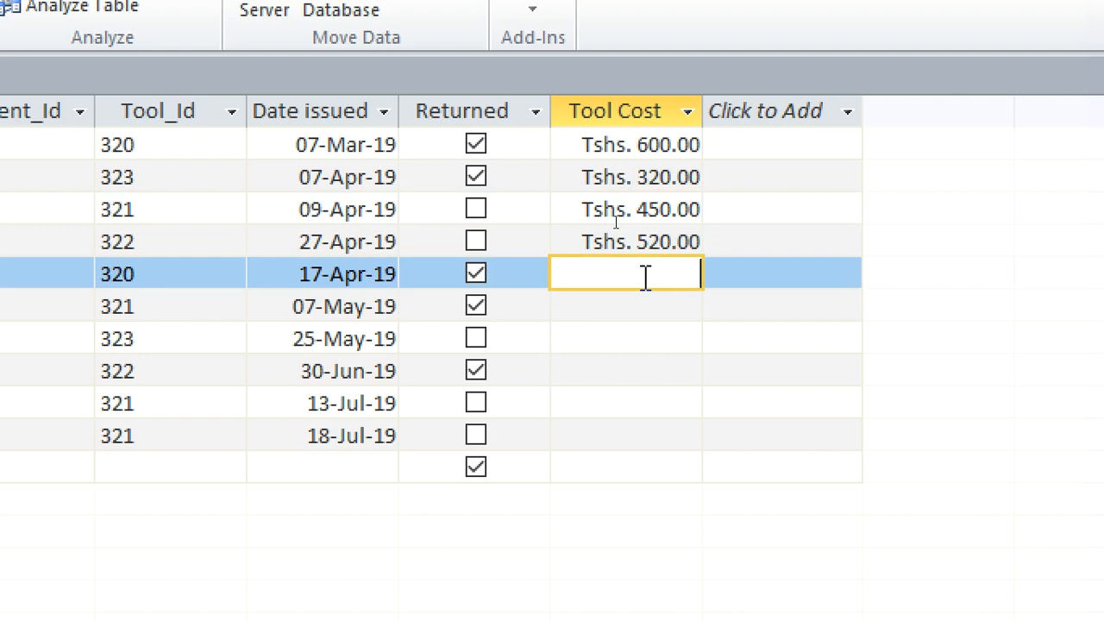
text(600)
key(Down)
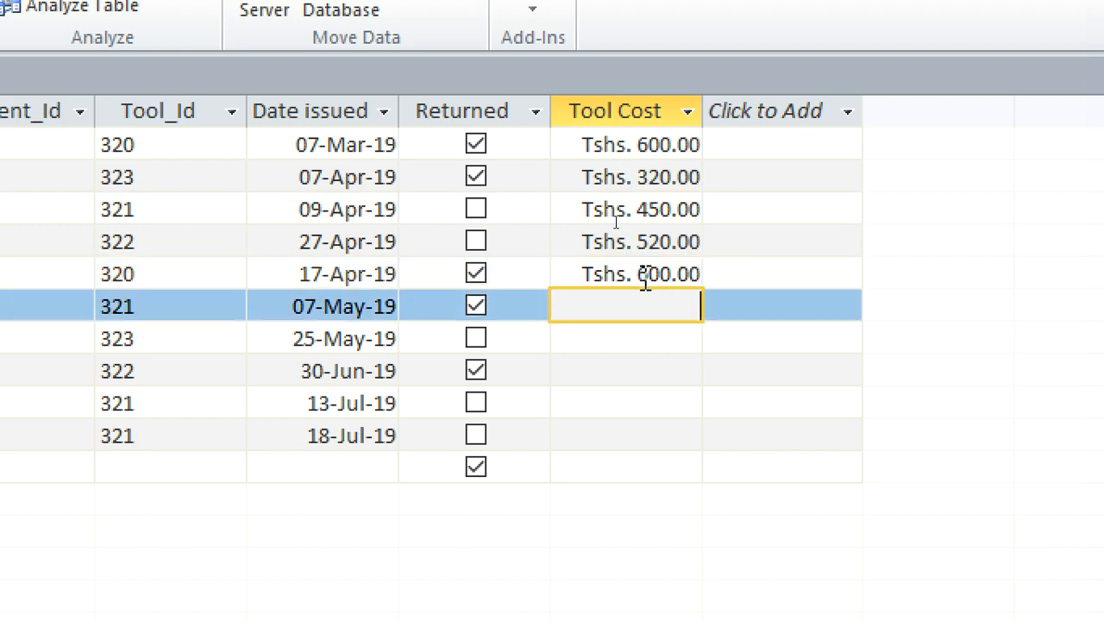
text(450)
key(Down)
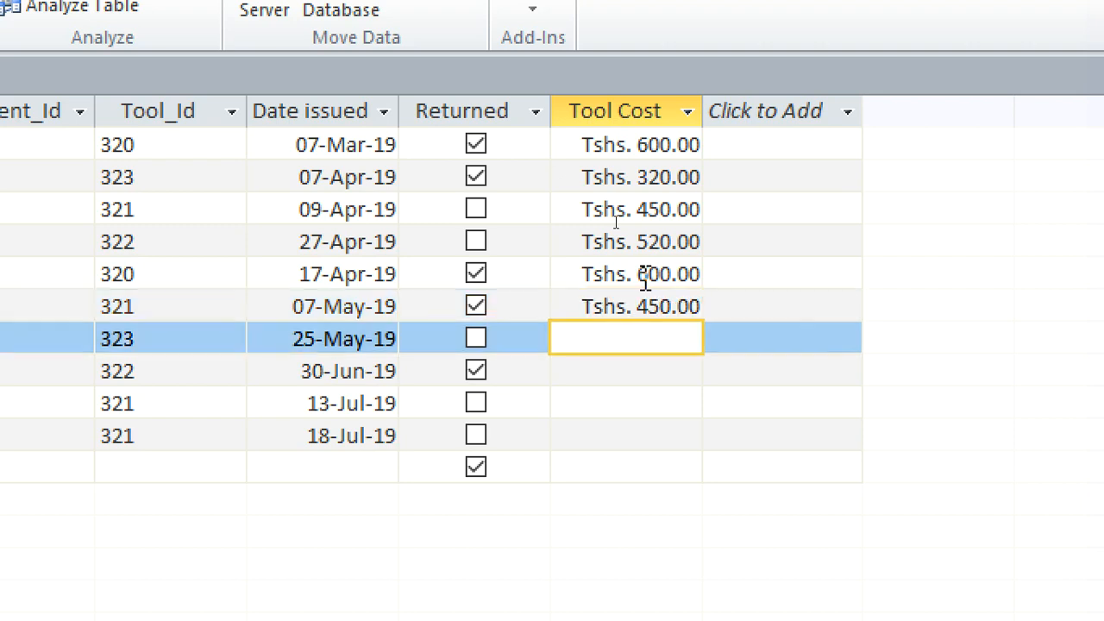
text(320)
key(Down)
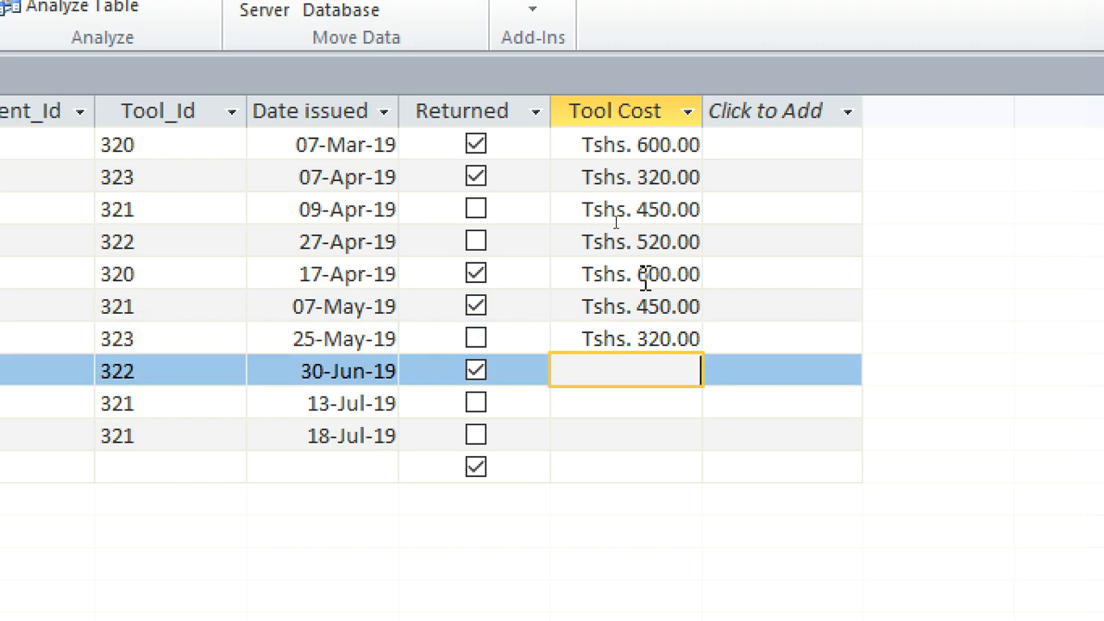
text(520)
key(Down)
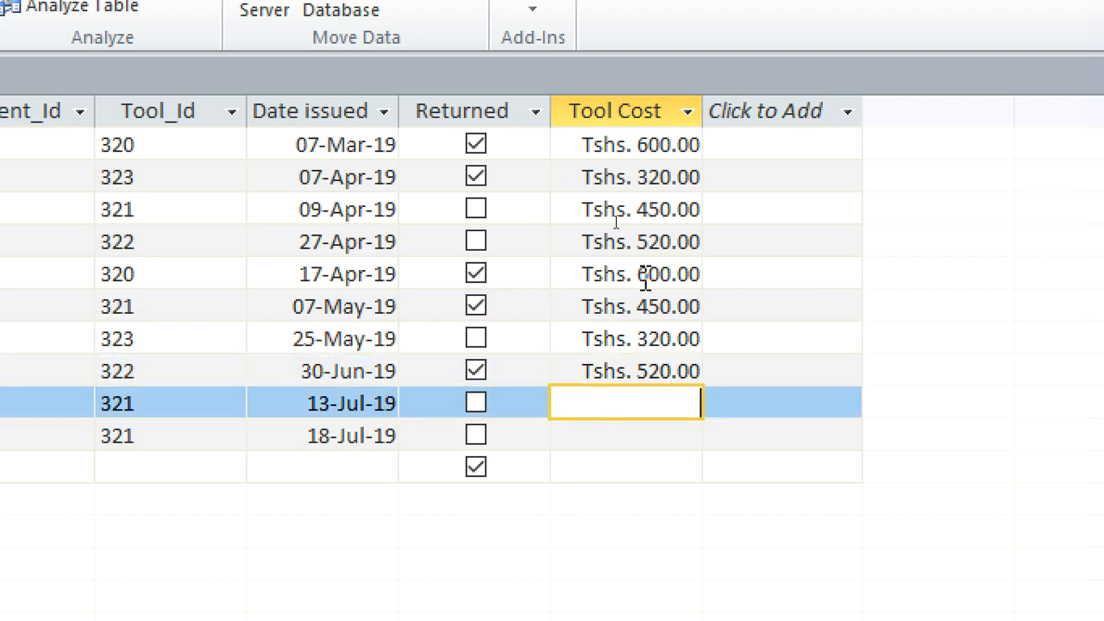
text(450)
key(Down)
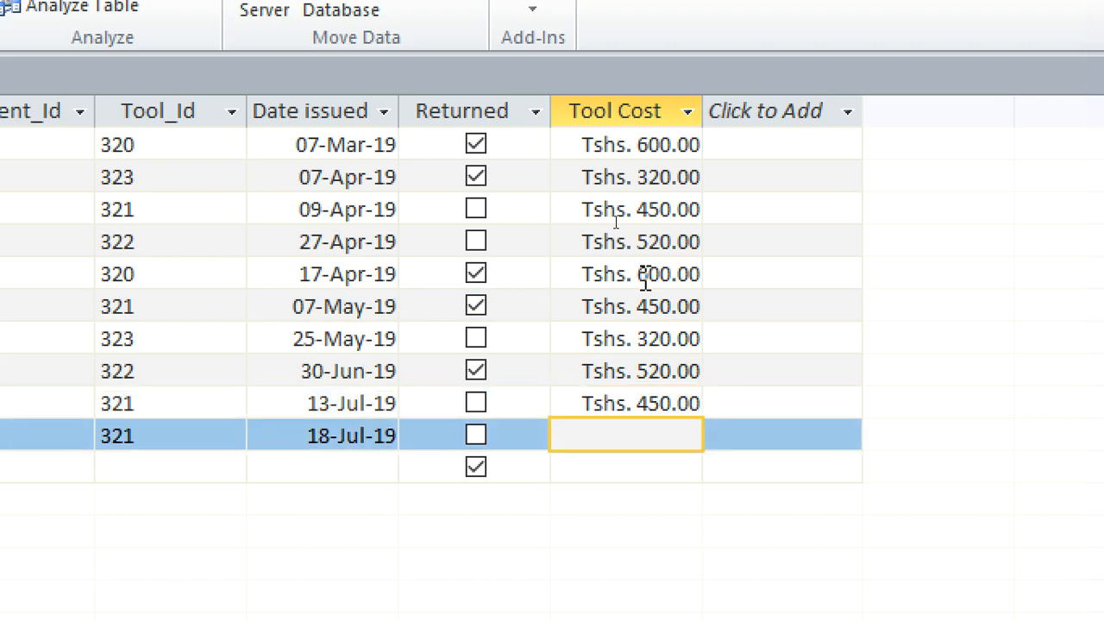
text(450)
click(775, 208)
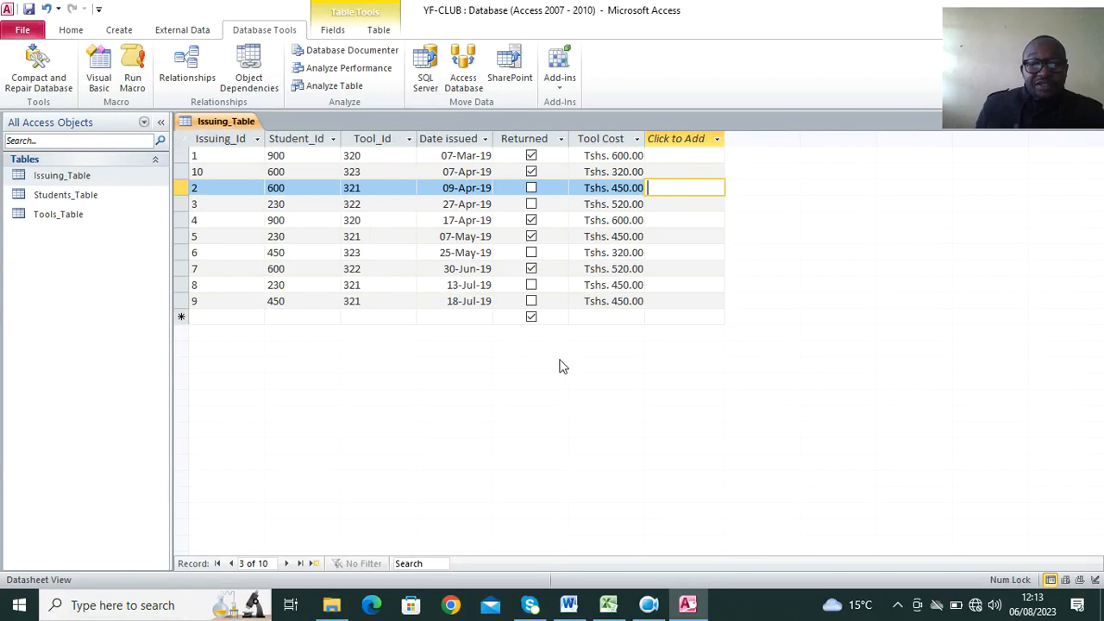
Read part (g) of the exam question in Word, and close Issuing_Table in Access.
click(568, 605)
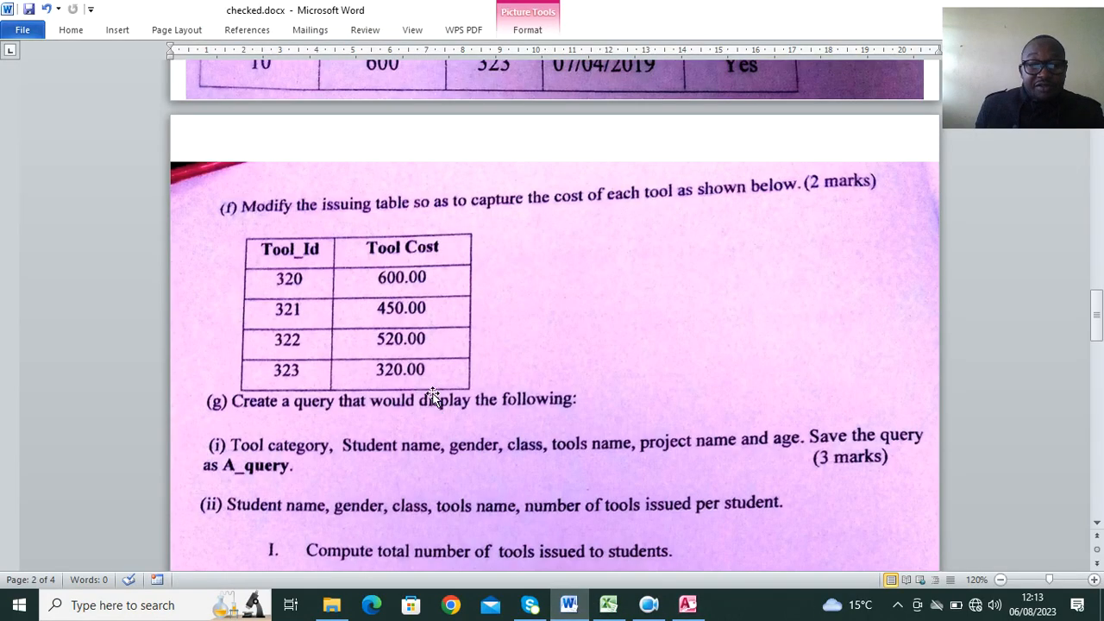
scroll(433, 397, down, 3)
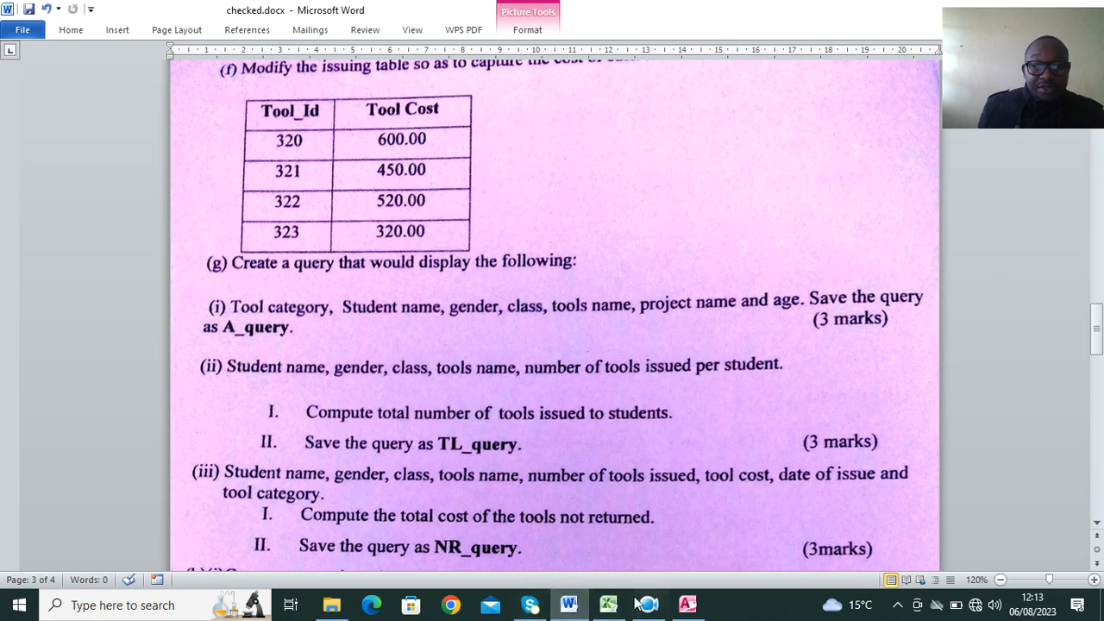
click(686, 606)
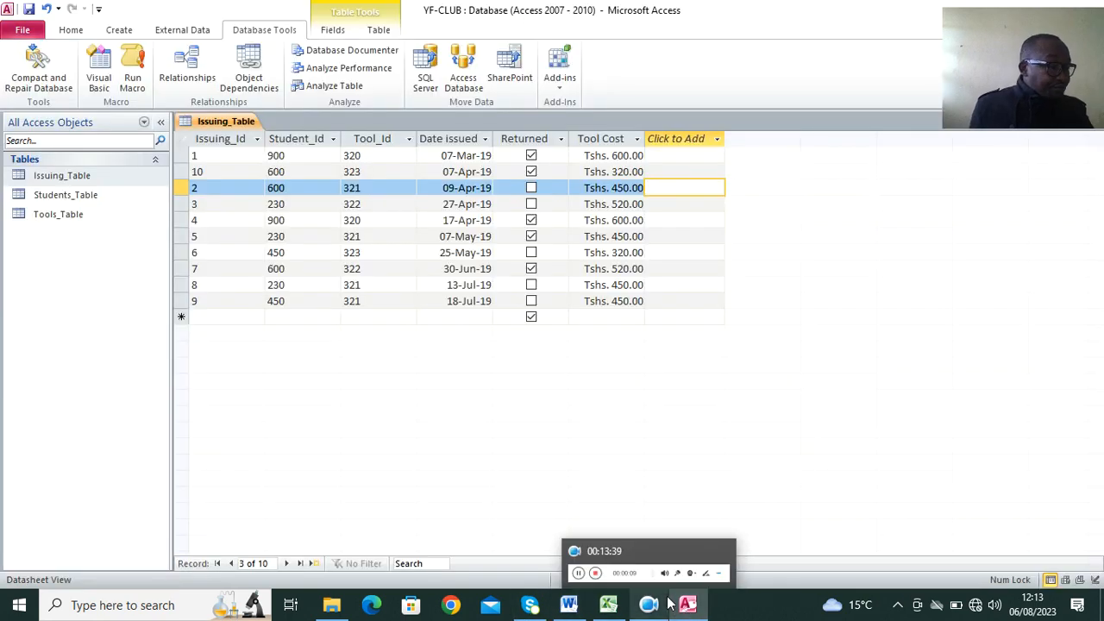
right_click(234, 123)
click(290, 176)
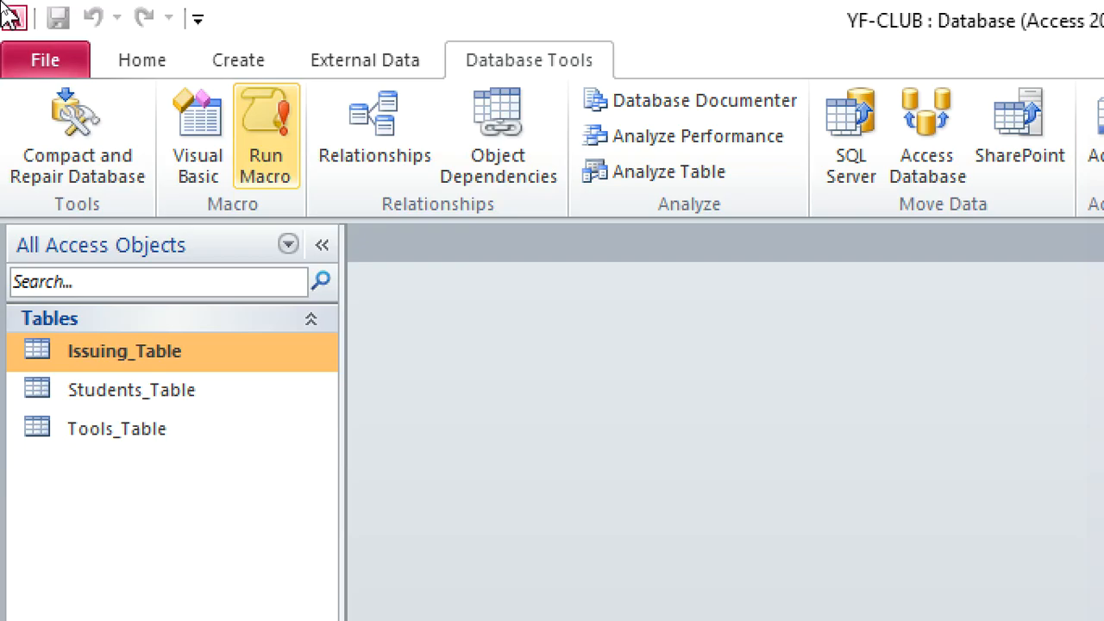
Create a query in Design View and add Issuing_Table, Students_Table and Tools_Table to it.
click(230, 60)
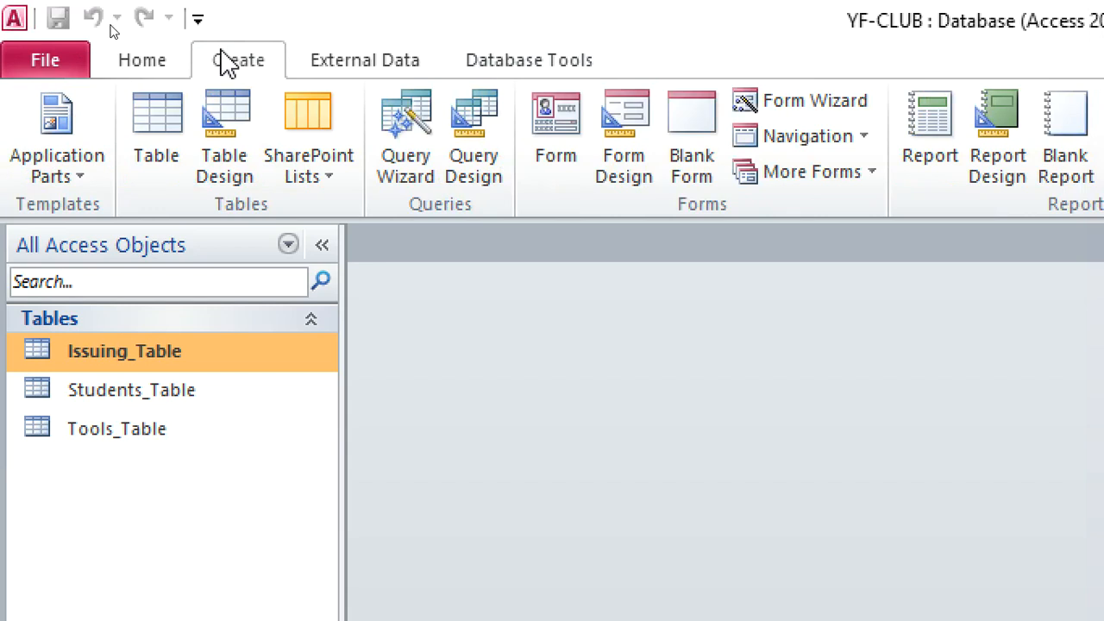
click(473, 172)
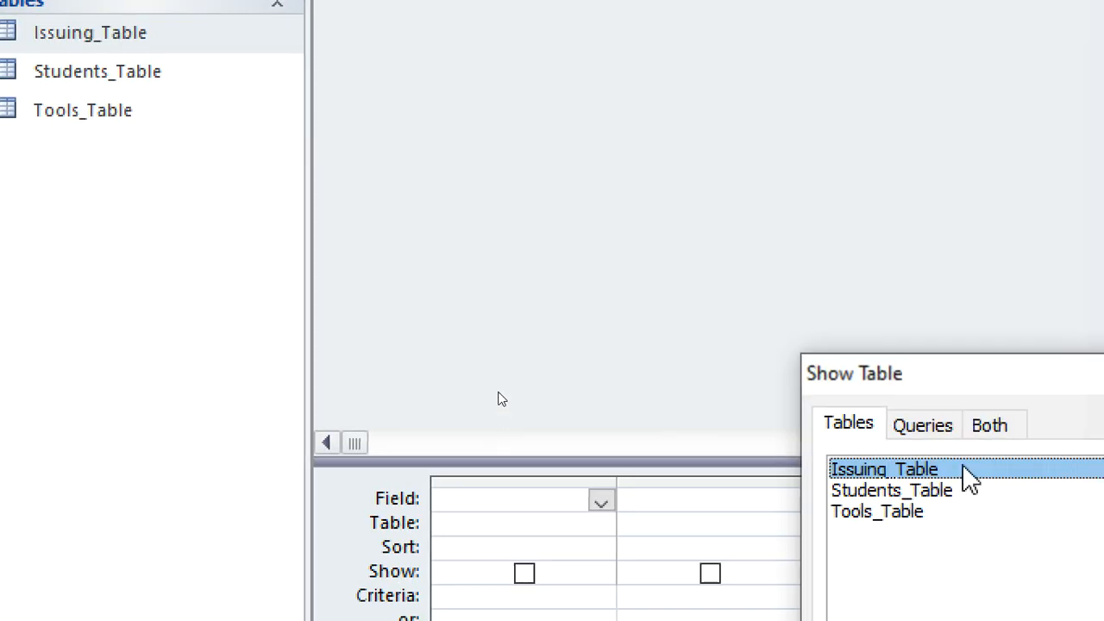
drag(936, 382, 684, 30)
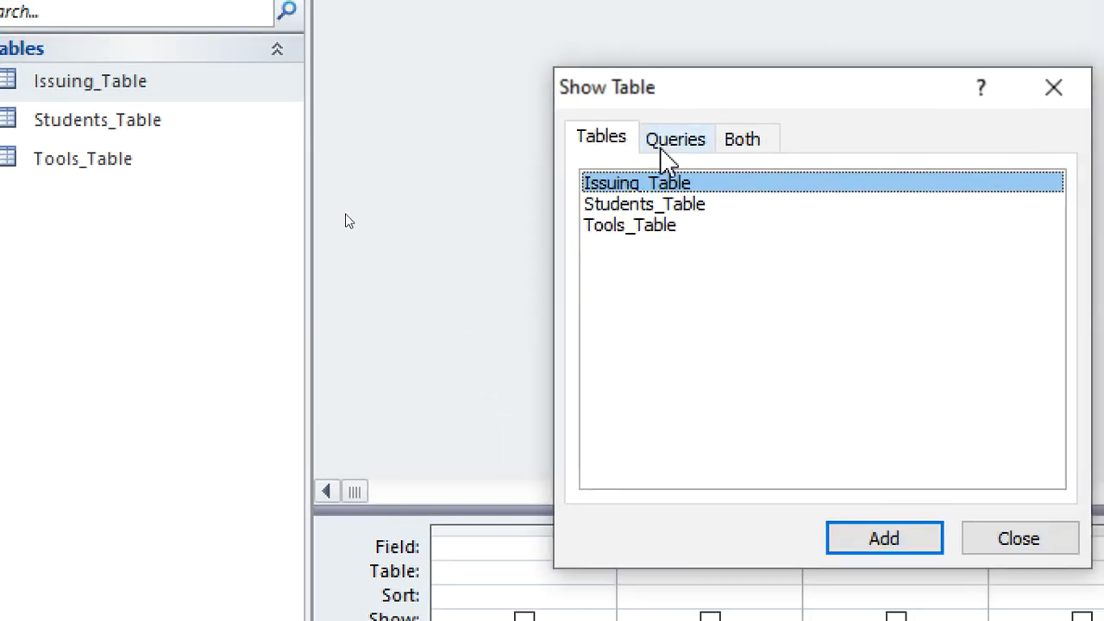
double_click(647, 181)
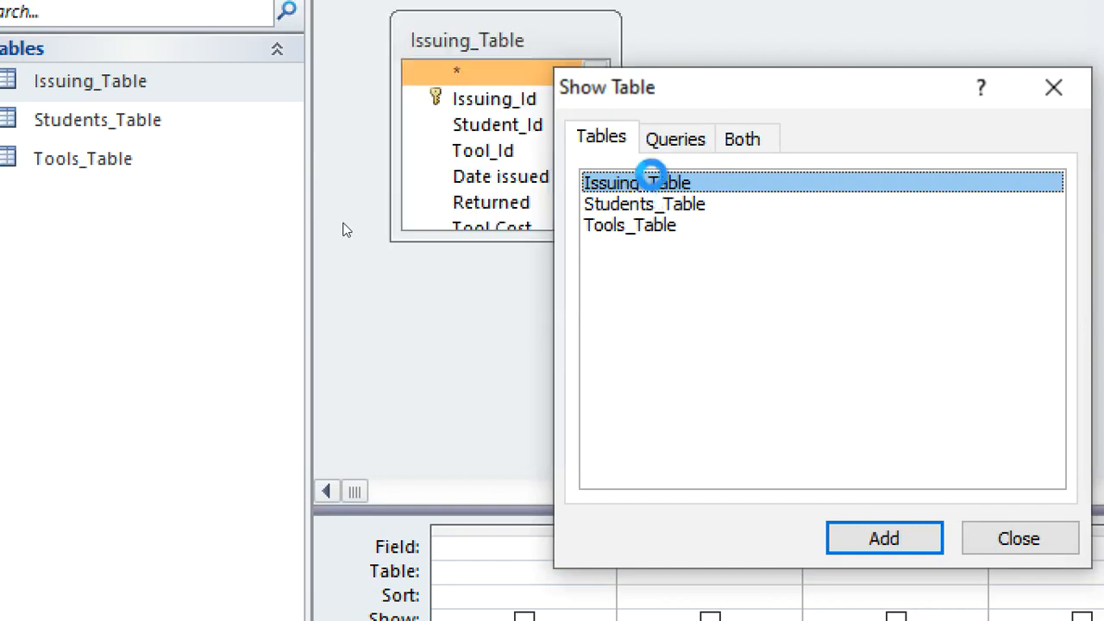
double_click(662, 205)
double_click(664, 226)
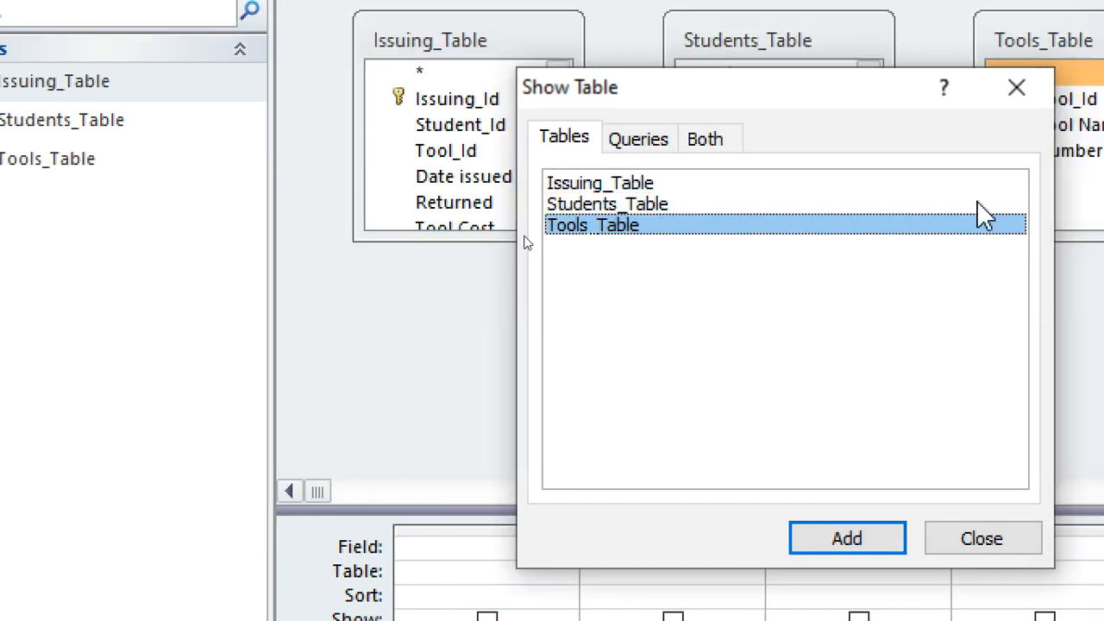
click(1053, 87)
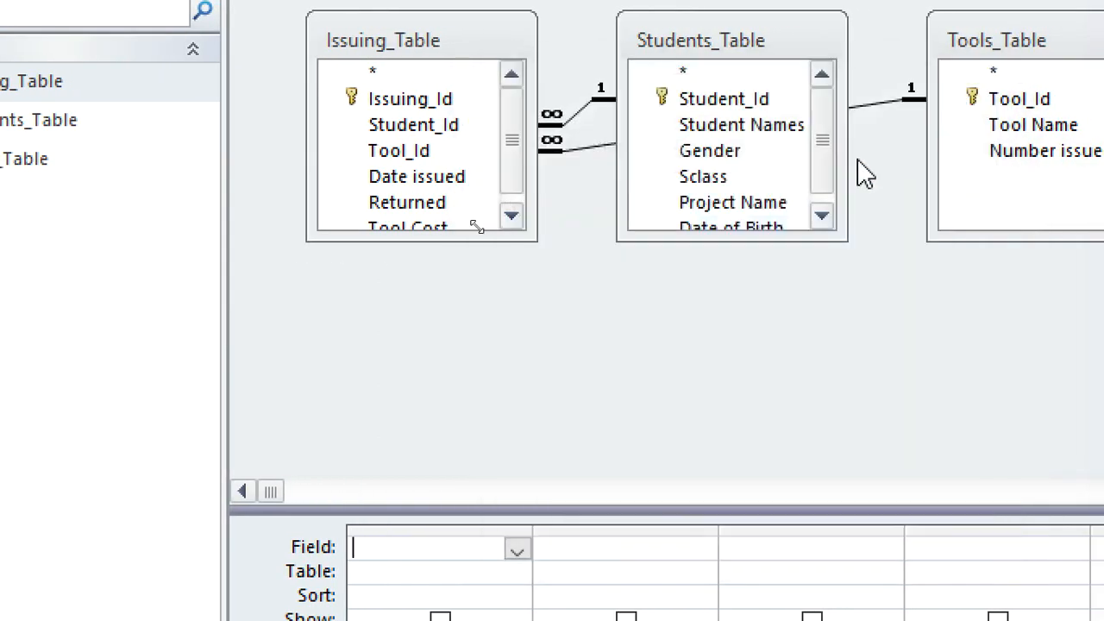
Lengthen the Issuing_Table and Students_Table field lists, and add Student Names, Gender, Sclass, Tool Name, Project Name and Date of Birth to the query.
drag(535, 240, 515, 380)
drag(734, 240, 741, 408)
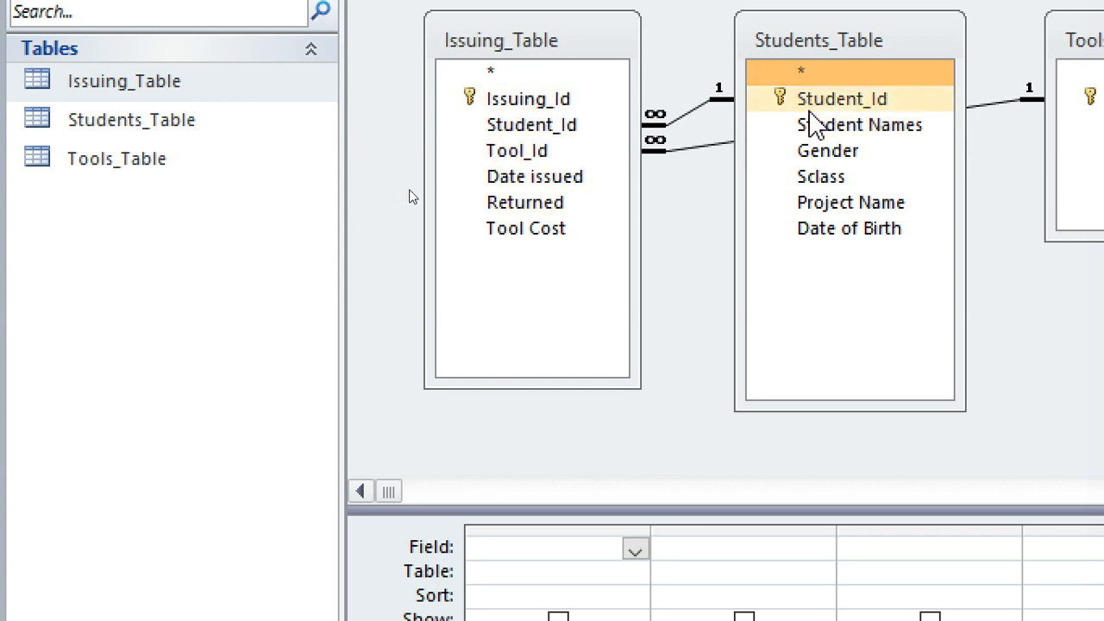
double_click(888, 130)
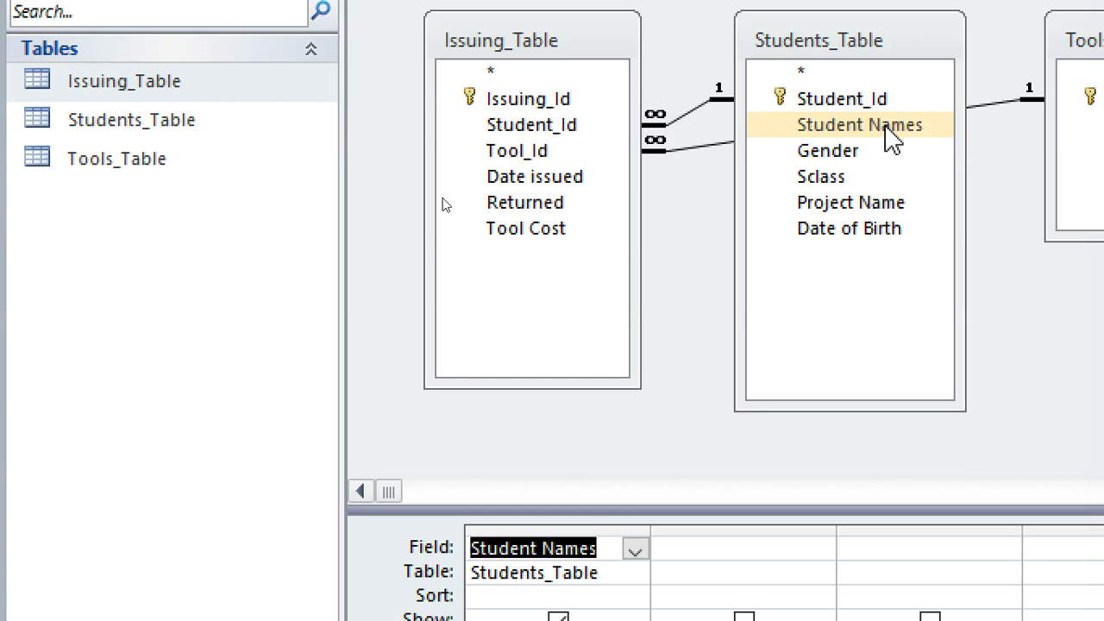
double_click(864, 155)
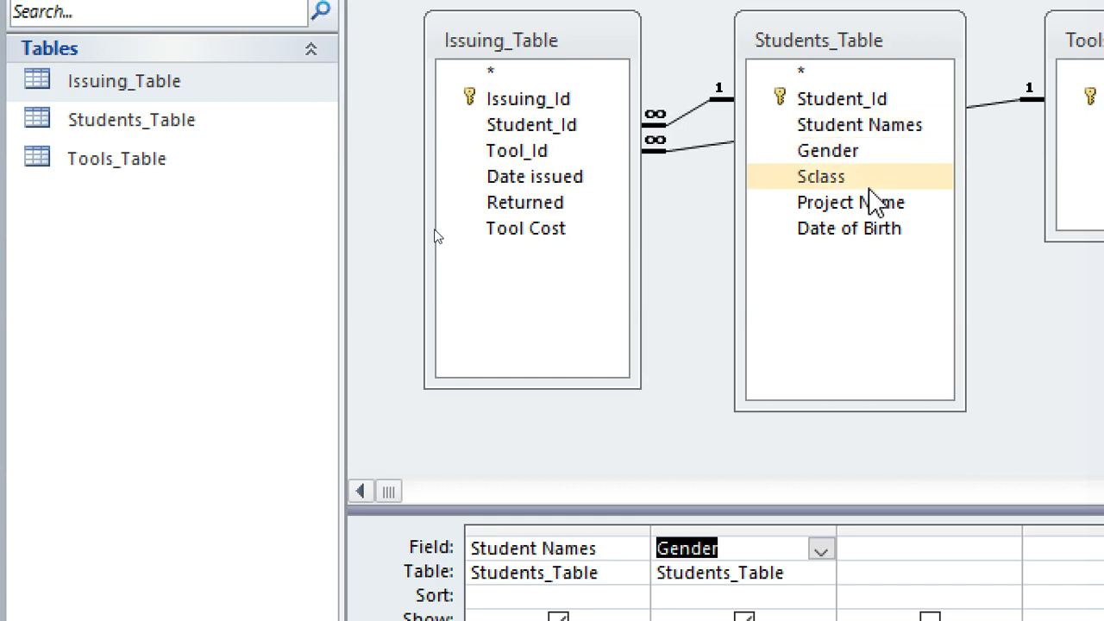
double_click(856, 178)
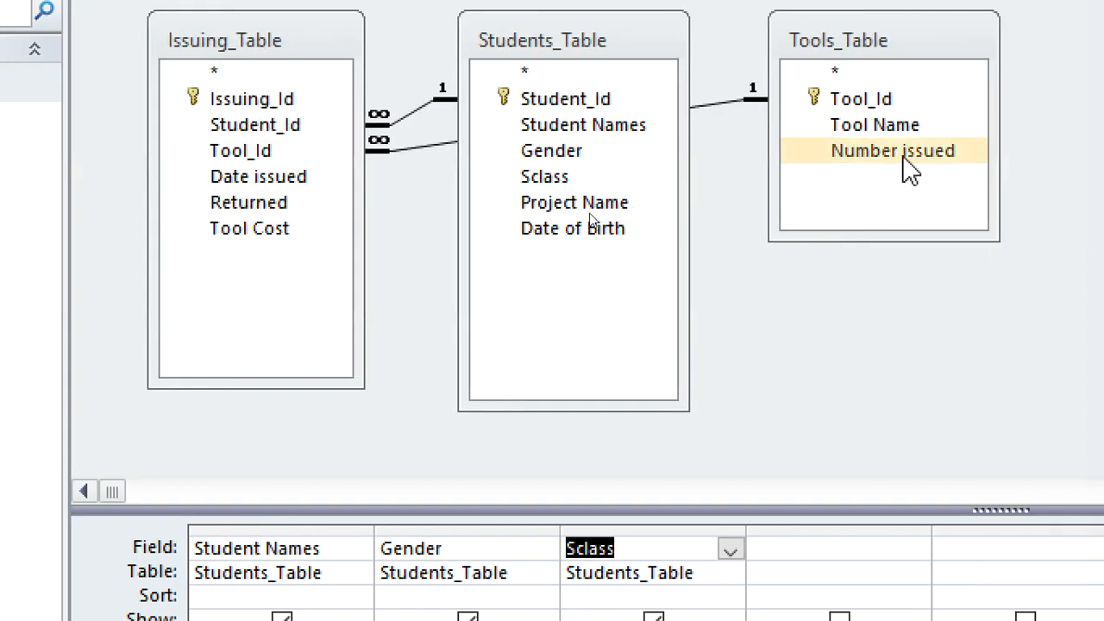
double_click(890, 130)
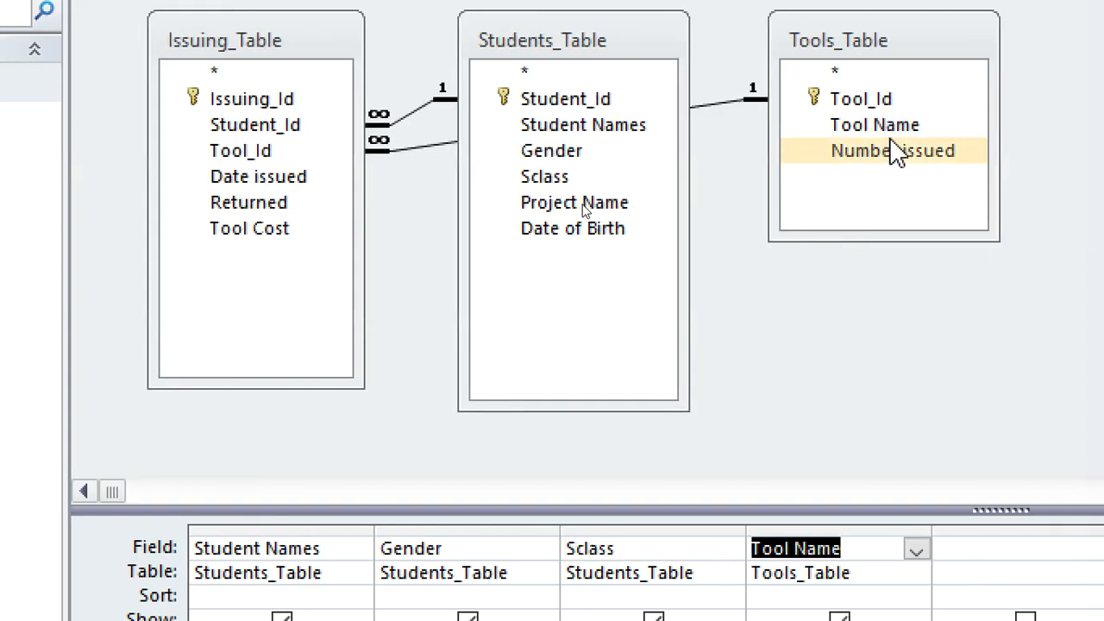
double_click(601, 207)
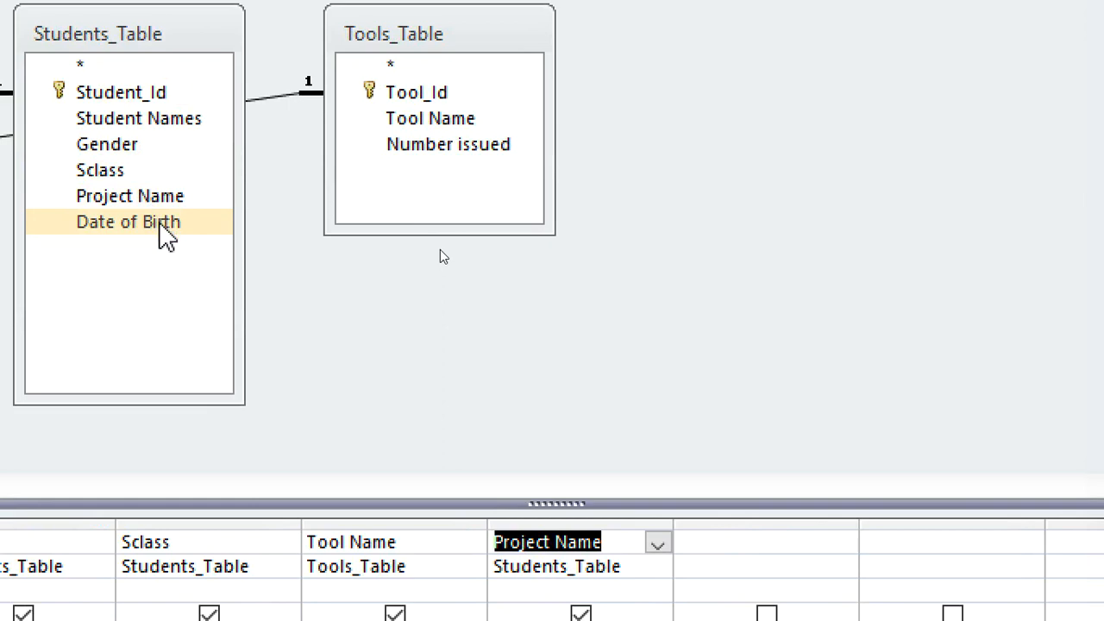
double_click(160, 226)
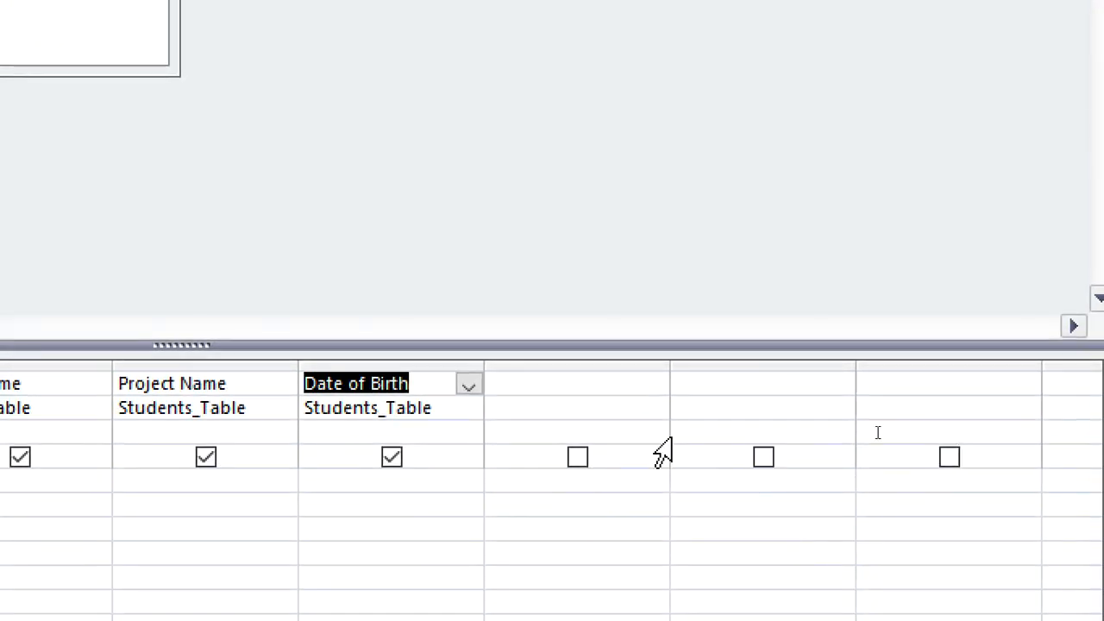
Show and widen the column after Date of Birth, and enter age:Date()-[Date of Birth) as its field expression.
click(577, 457)
drag(669, 368, 1006, 382)
click(646, 396)
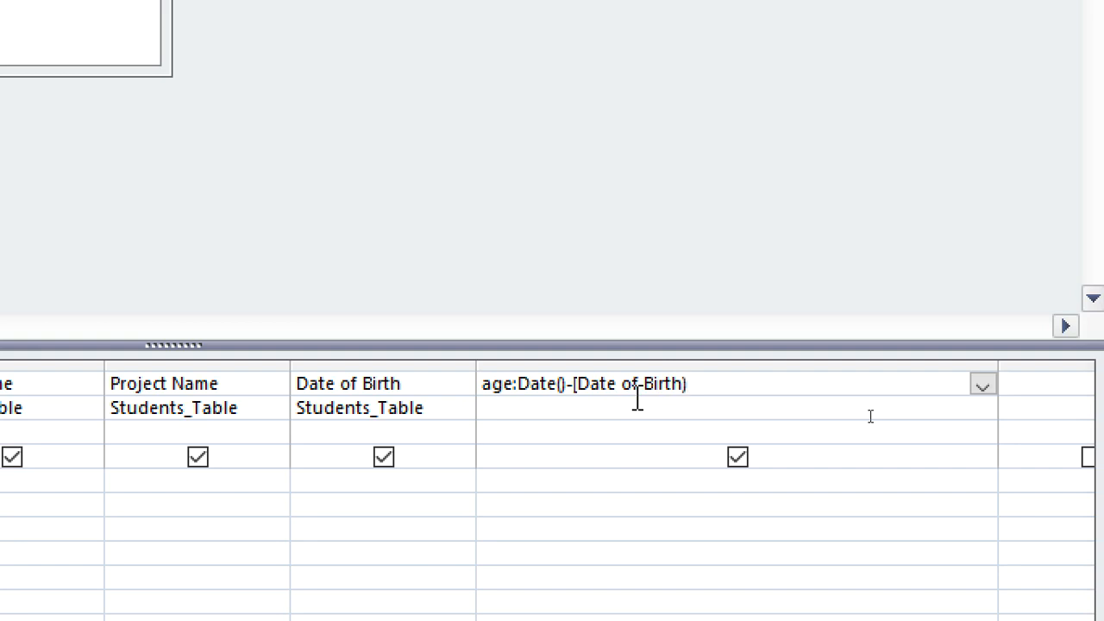
Change the age expression to age:([Date()]-[Date of Birth)/365.24 and try to commit it.
click(528, 388)
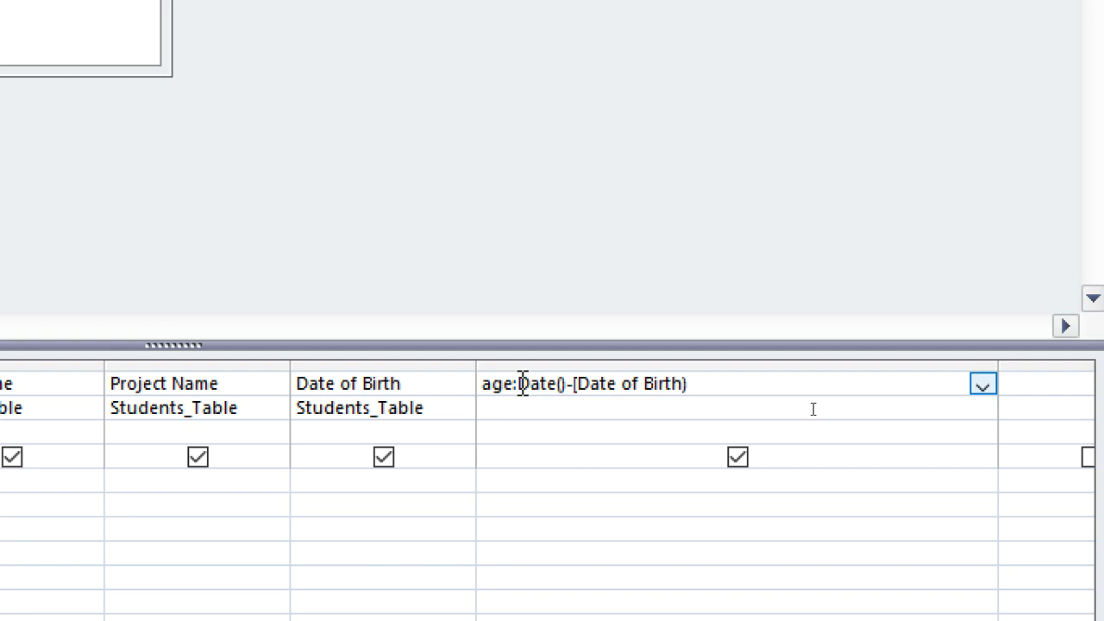
click(521, 383)
text(()
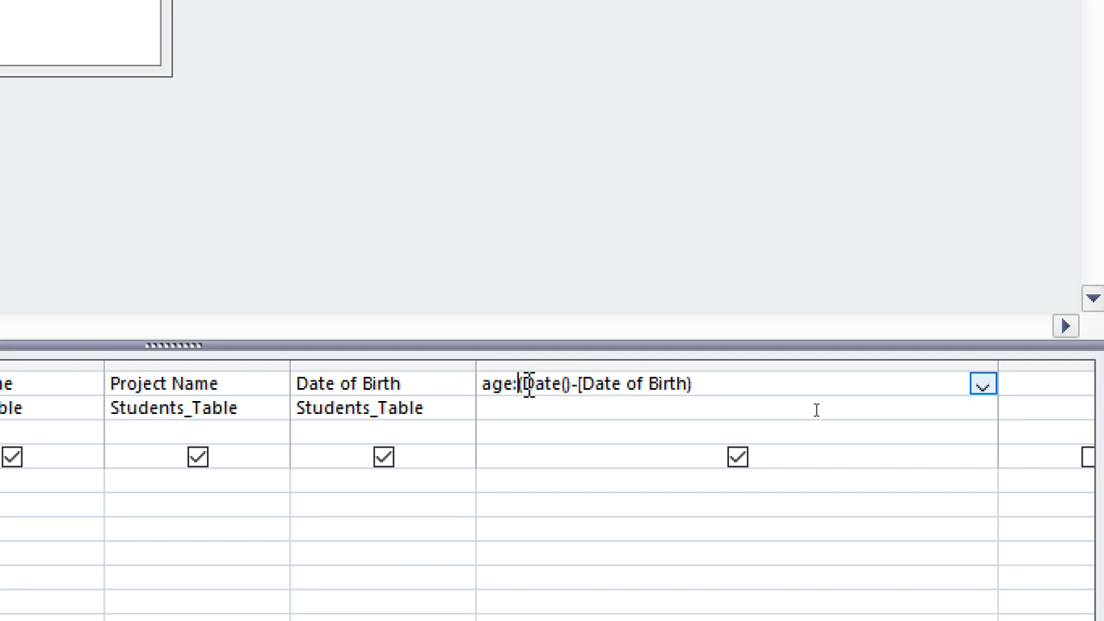
text([)
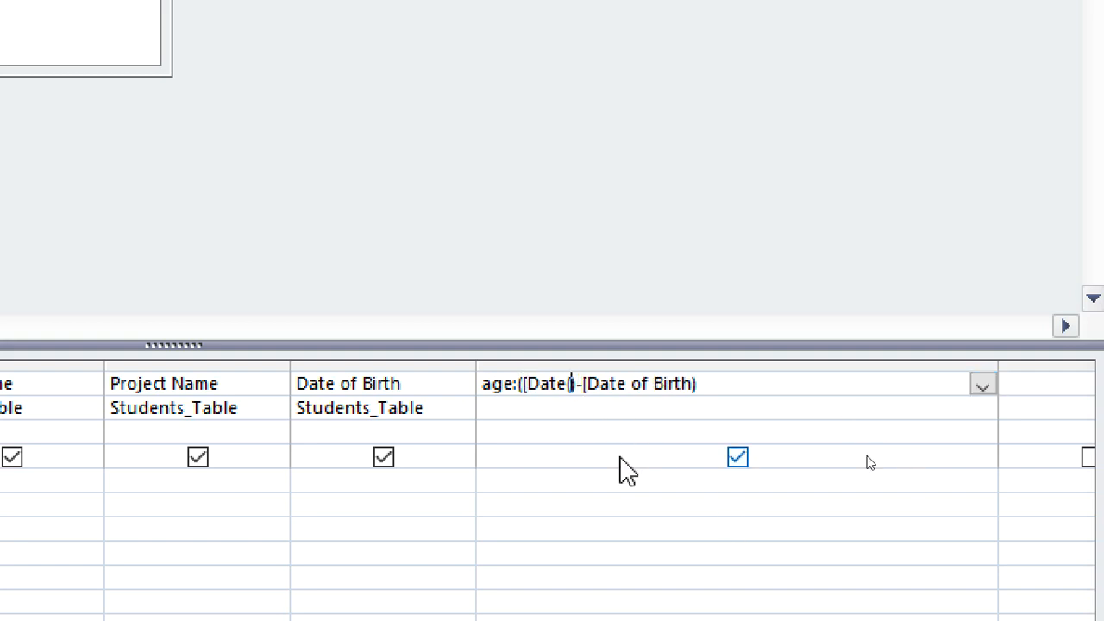
text(])
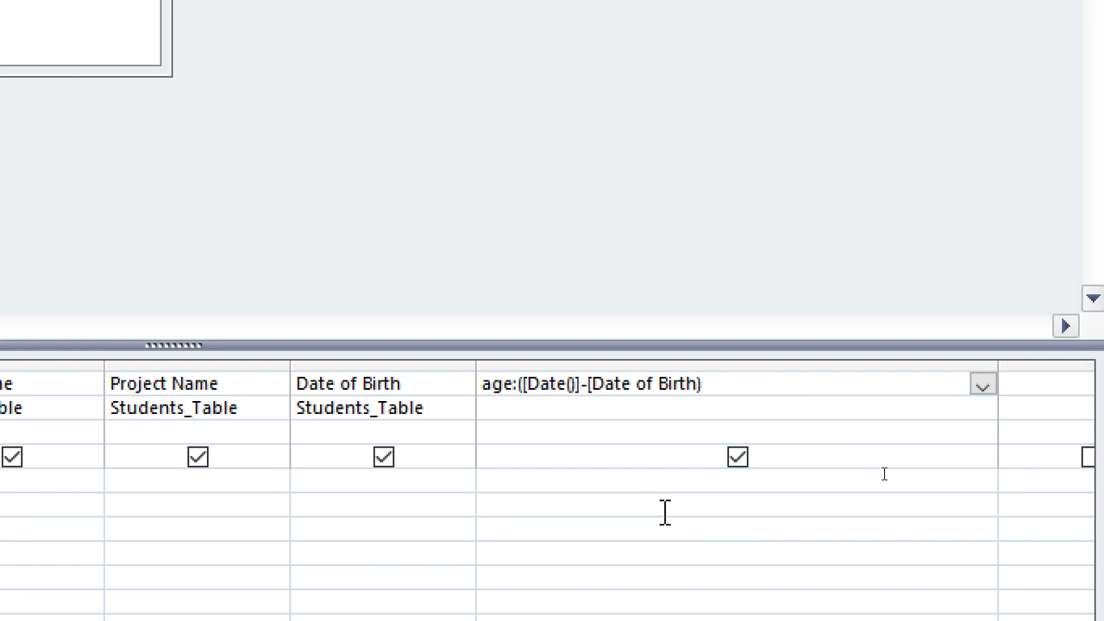
click(728, 384)
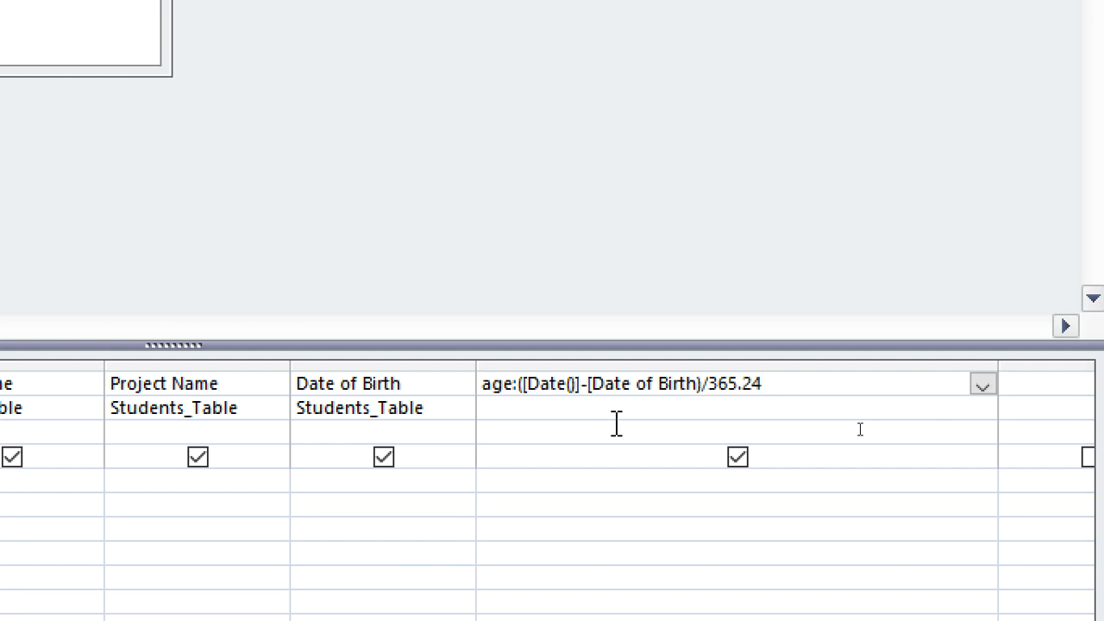
click(565, 451)
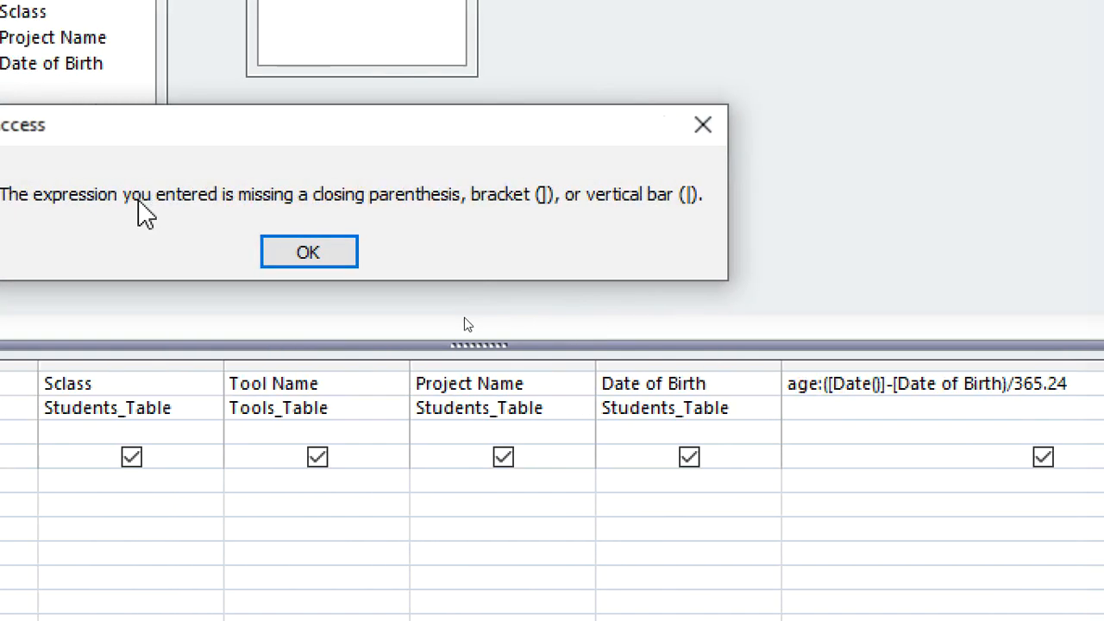
click(288, 255)
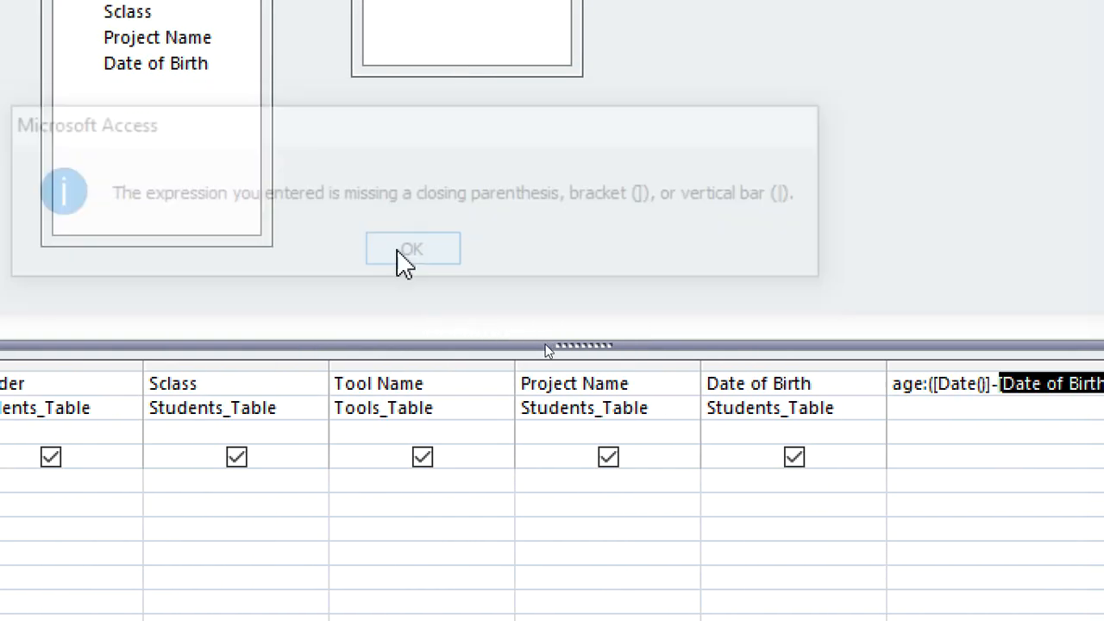
Try to complete the age expression by adding a closing parenthesis after 365.24.
click(781, 369)
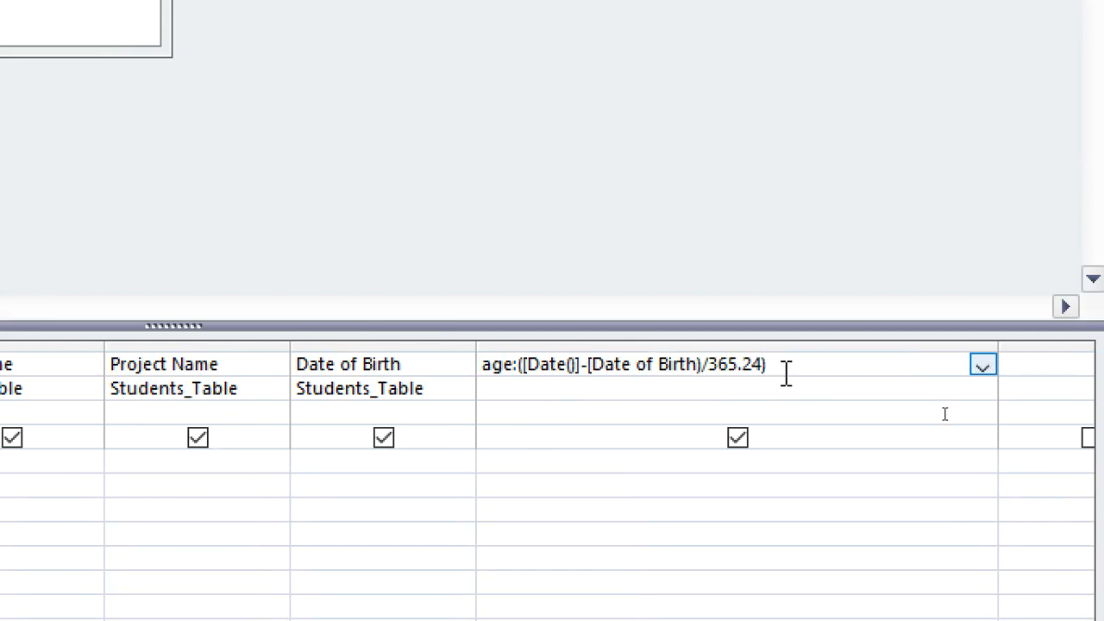
click(722, 481)
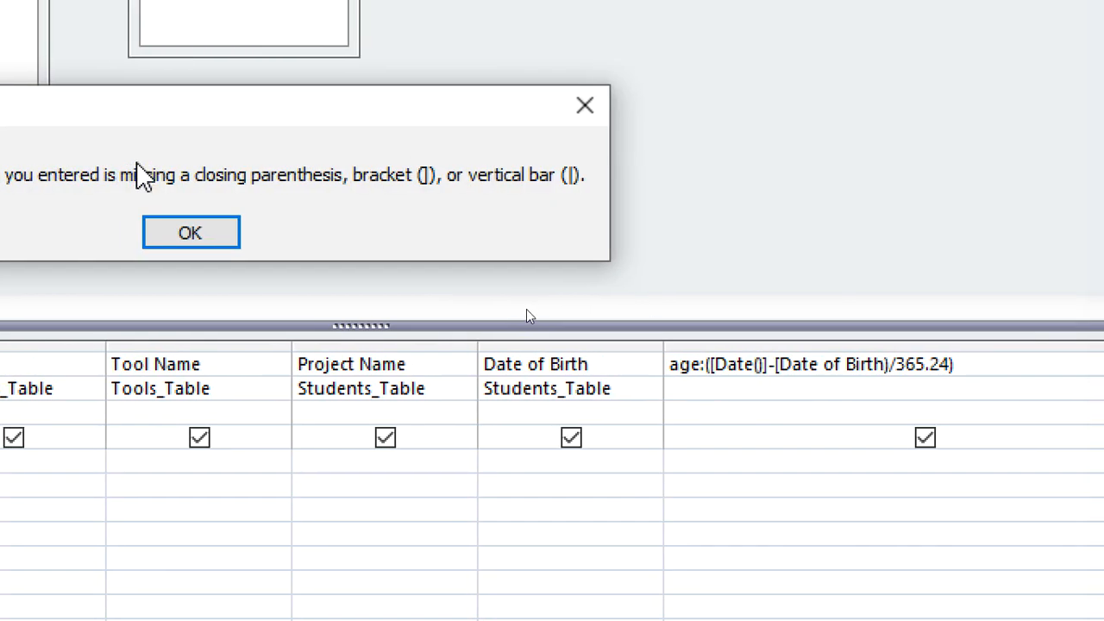
click(185, 233)
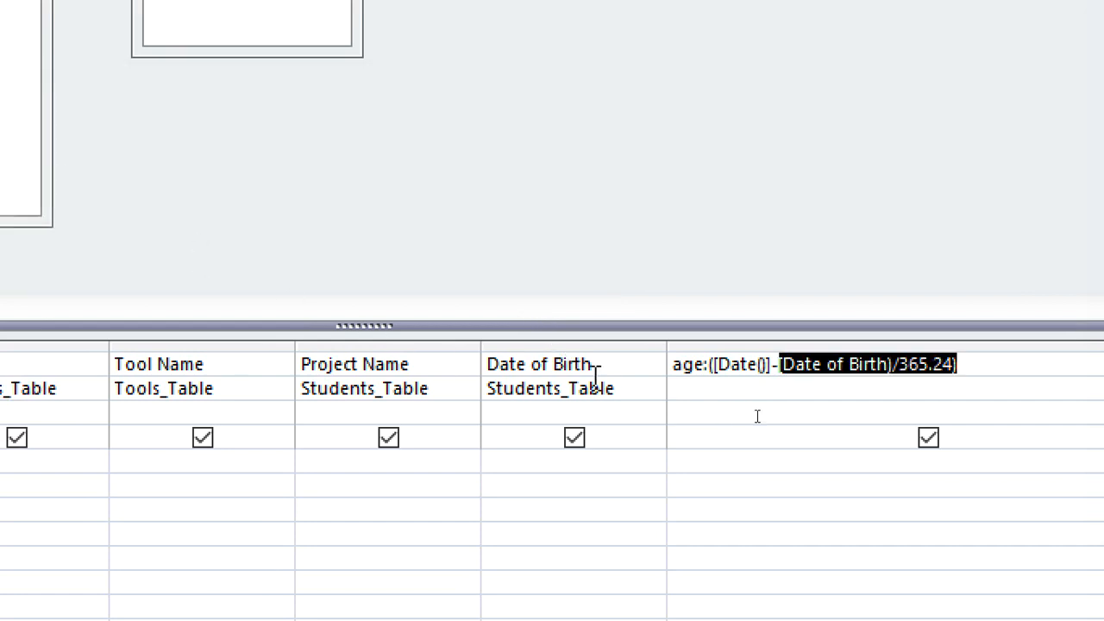
Close the Date of Birth bracket and remove the final parenthesis, making the expression age:([Date()]-[Date of Birth])/365.24, and commit it.
click(891, 364)
key(Delete)
text(])
click(922, 458)
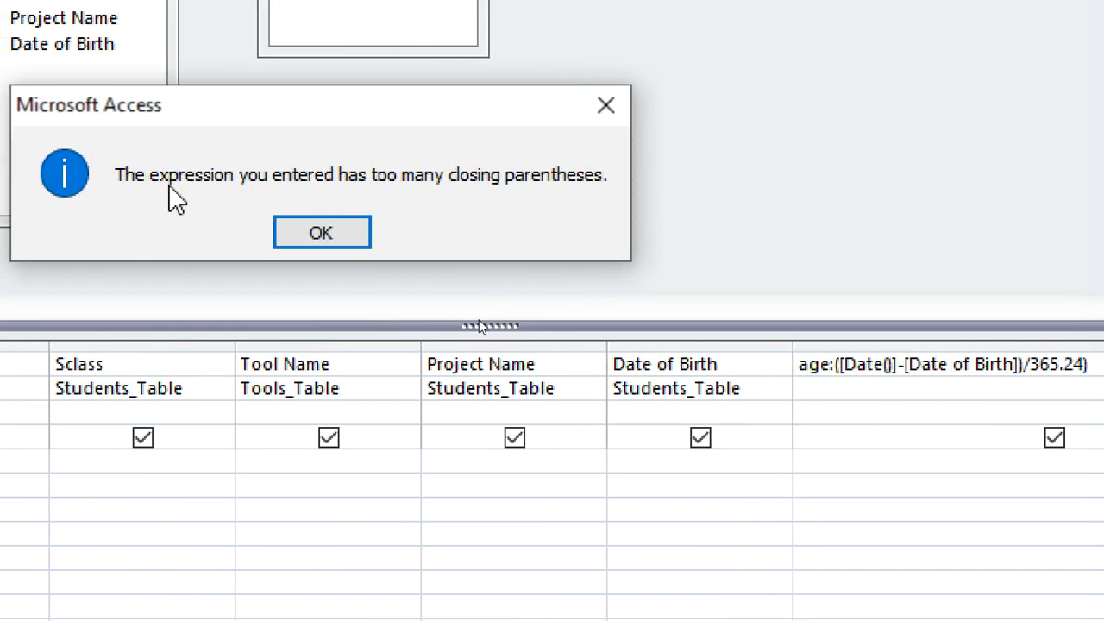
click(302, 231)
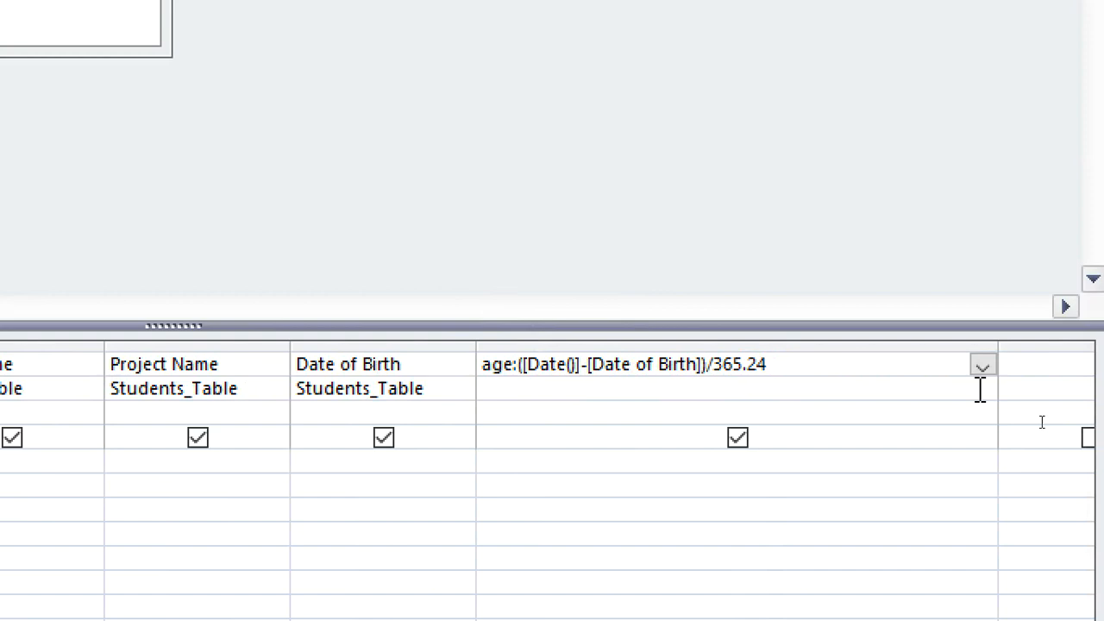
click(633, 487)
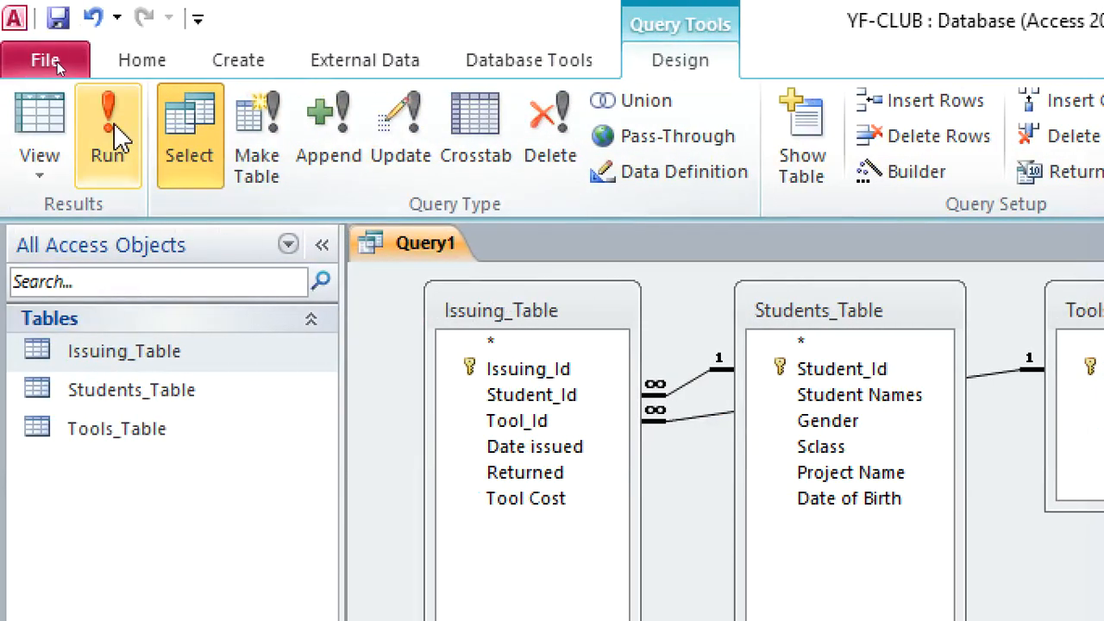
Try to run the query, and cancel the parameter value entry.
click(112, 138)
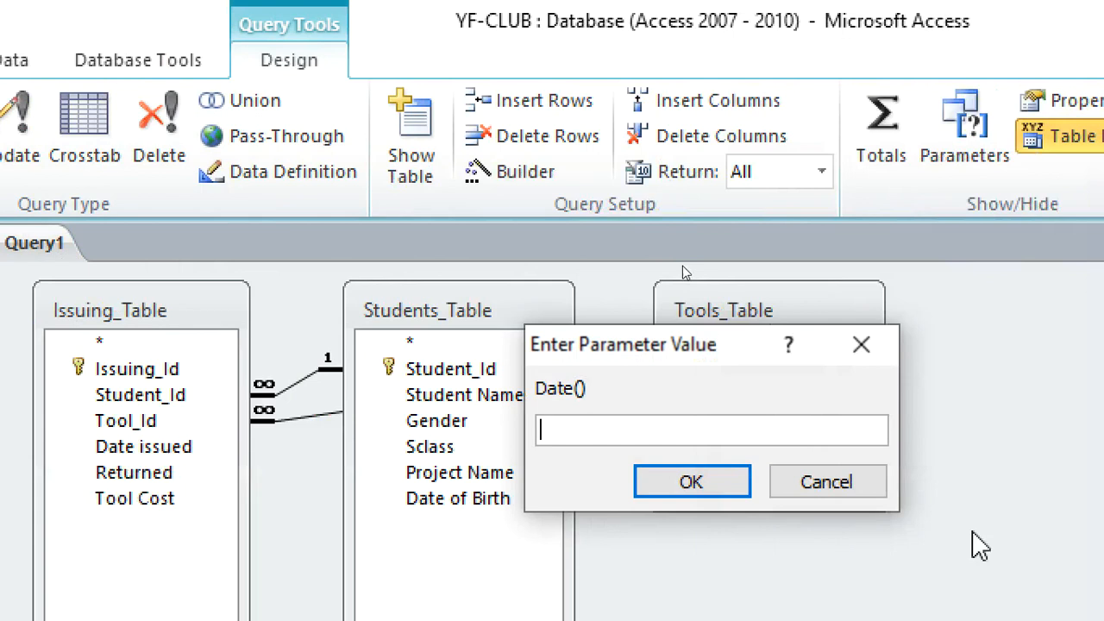
click(843, 346)
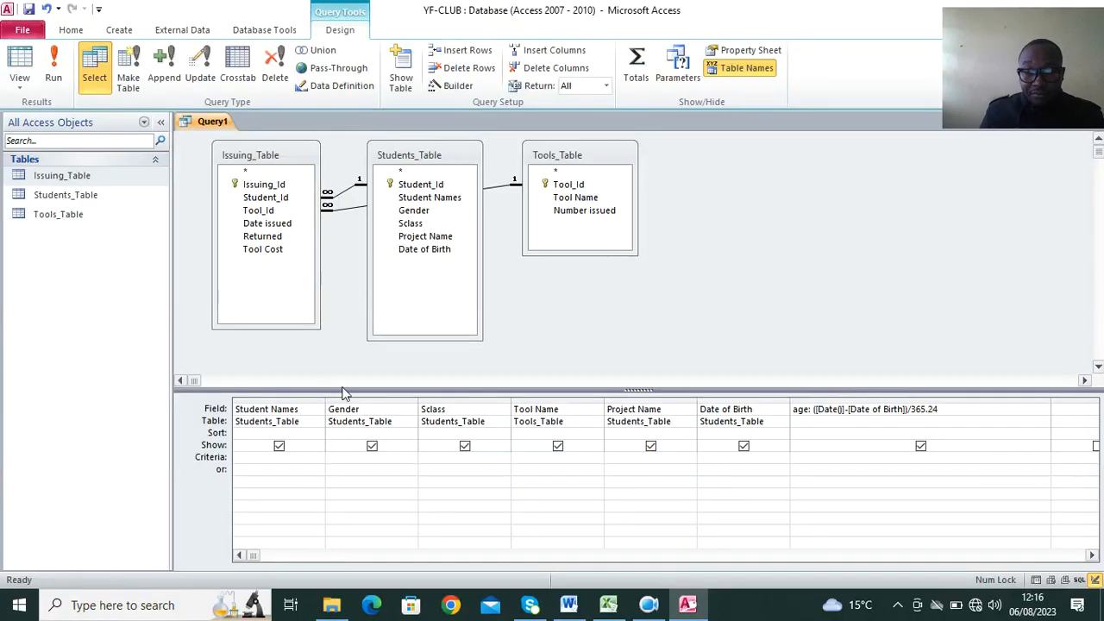
Remove the square brackets around Date() in the age expression, making it age: (Date()-[Date of Birth])/365.24.
click(649, 604)
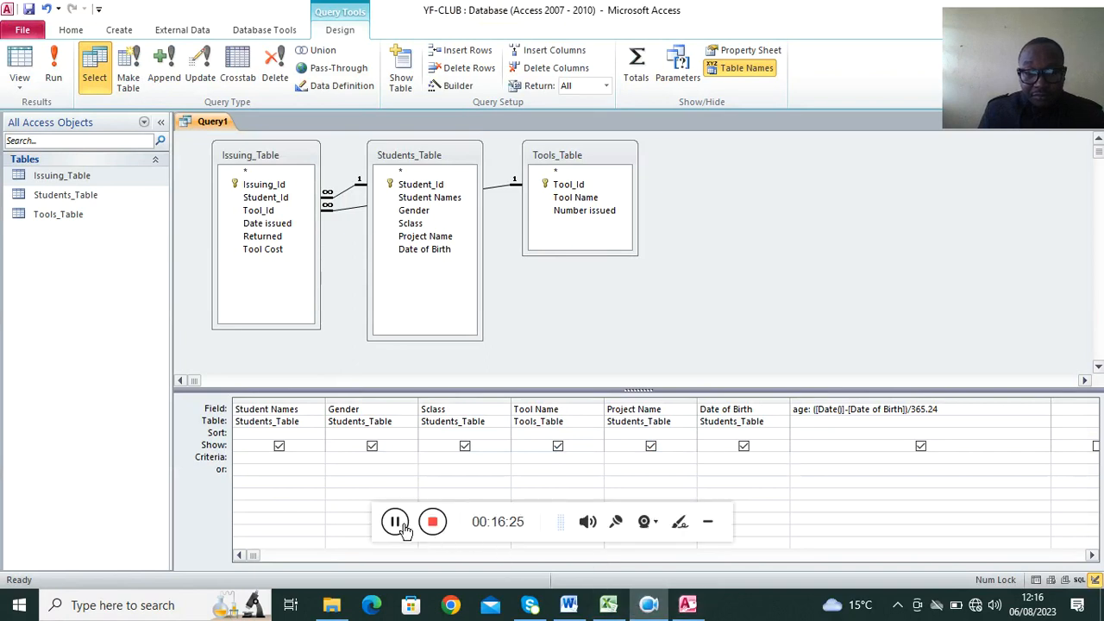
click(395, 523)
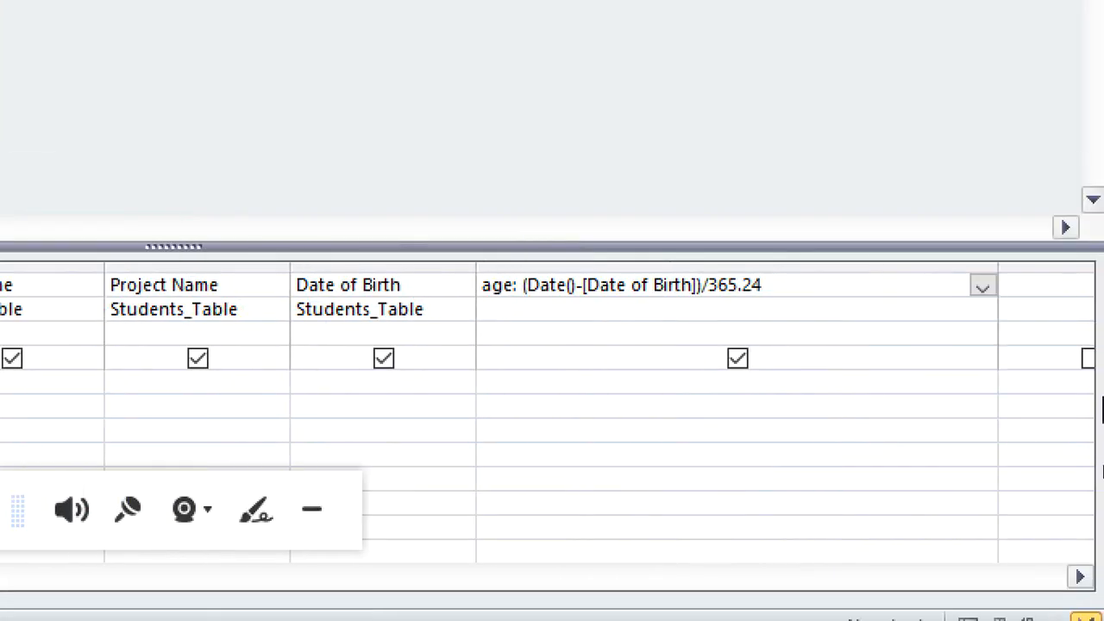
click(587, 295)
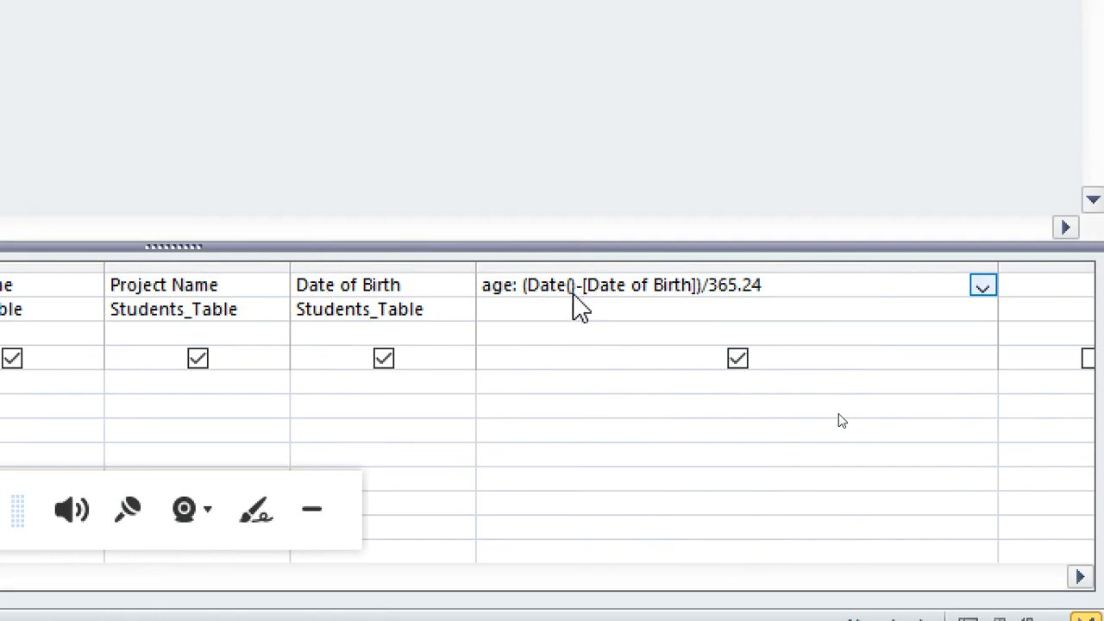
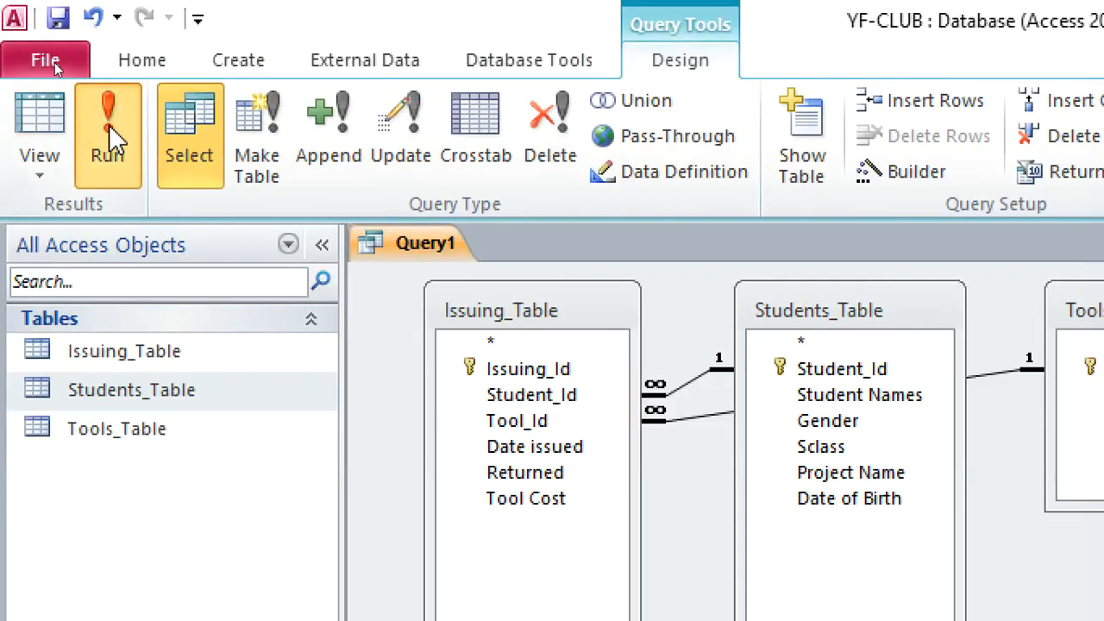
Run the query to check its records, including the calculated age, and return to the query design.
click(108, 138)
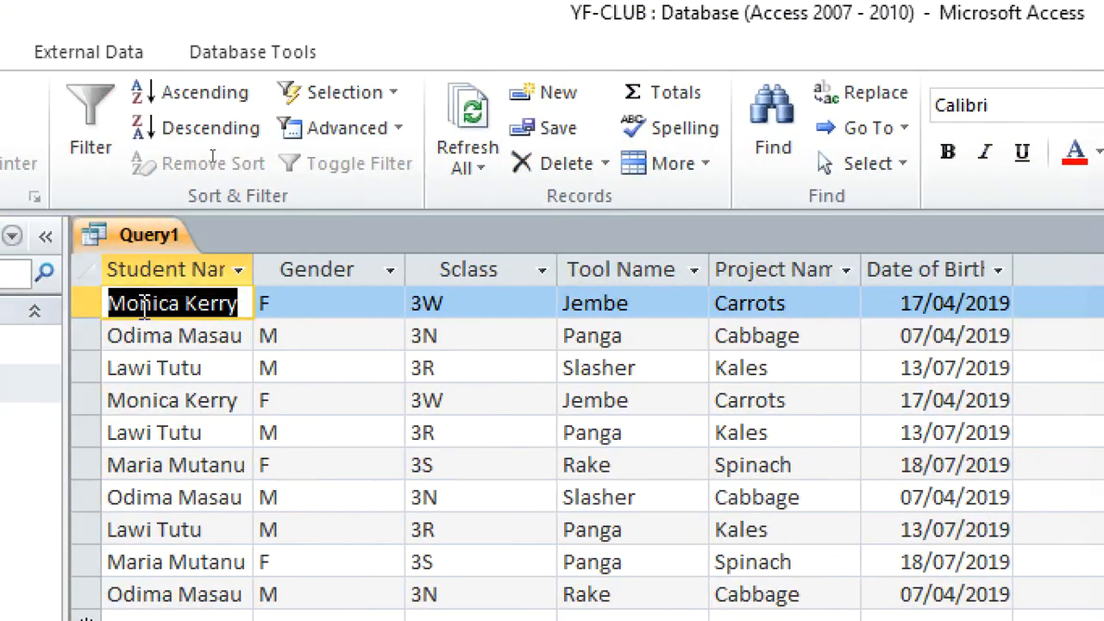
right_click(140, 252)
click(293, 397)
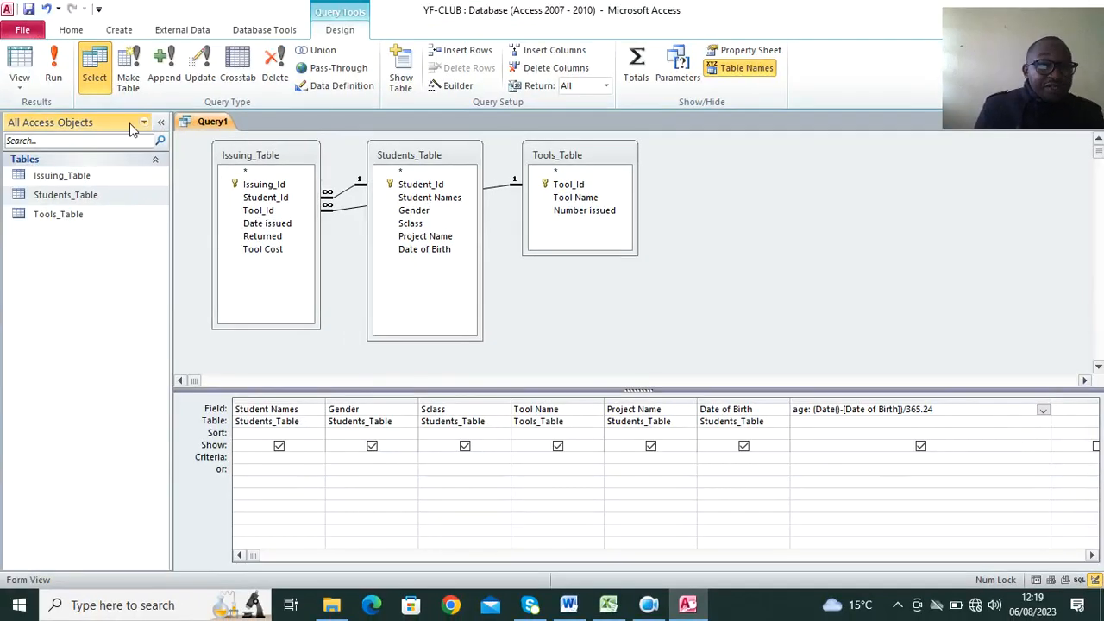
Save the query as A_query and close it.
right_click(190, 122)
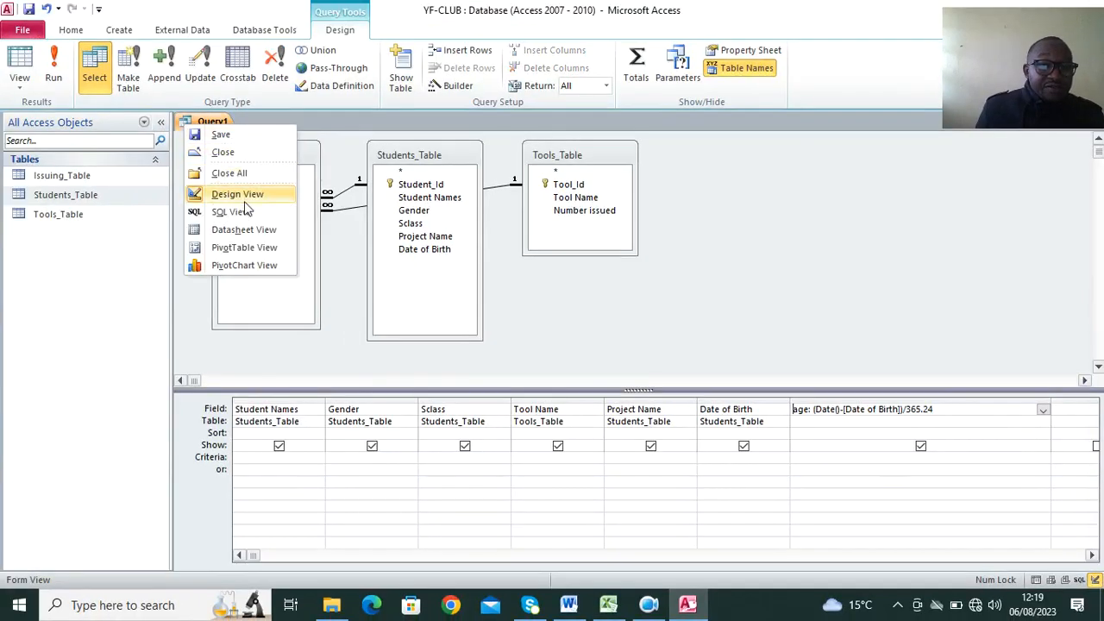
click(220, 135)
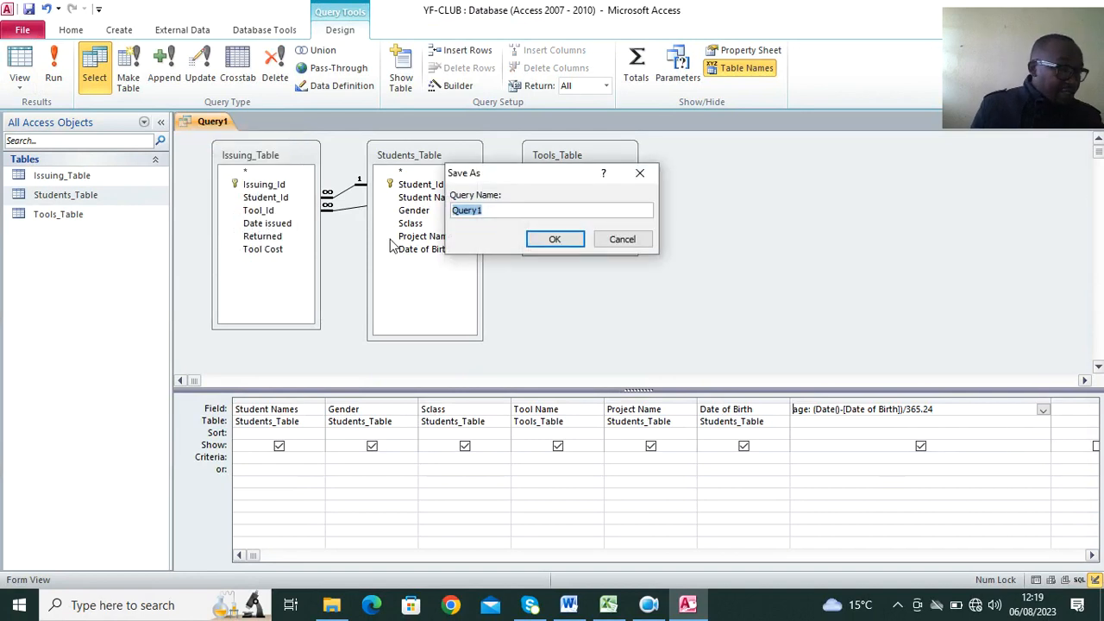
key(Caps_Lock)
text(A_q)
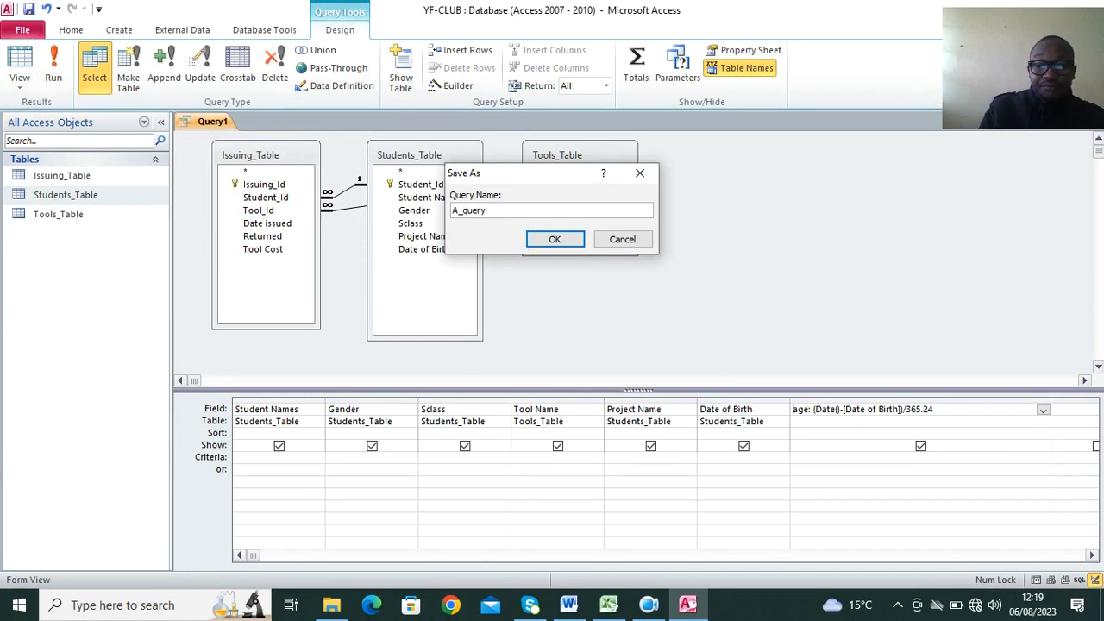
key(Return)
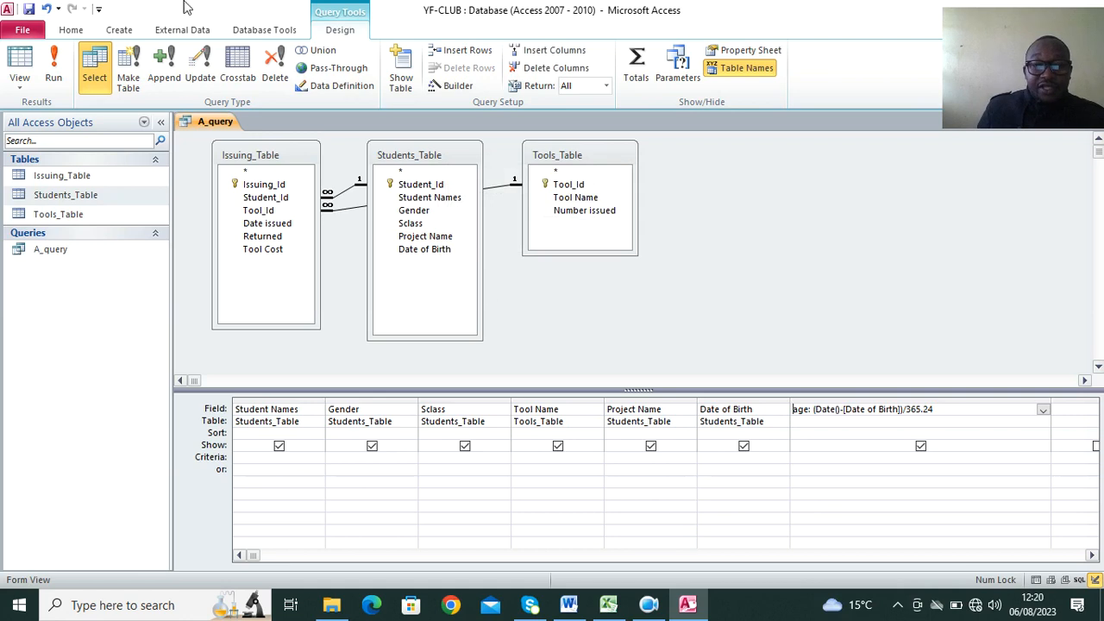
right_click(207, 112)
right_click(194, 129)
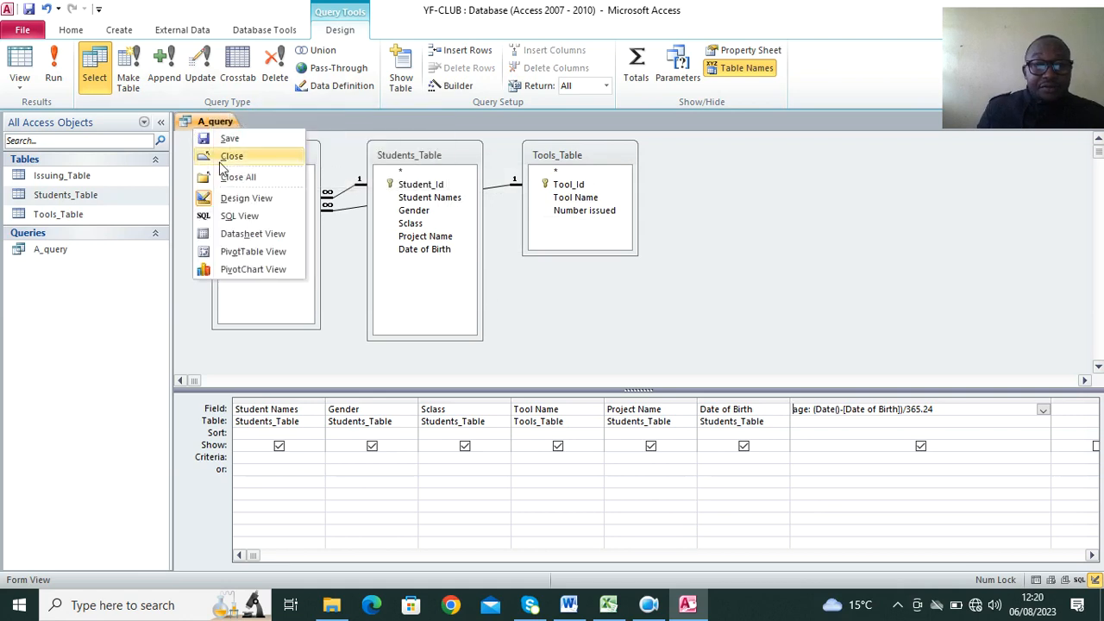
click(239, 177)
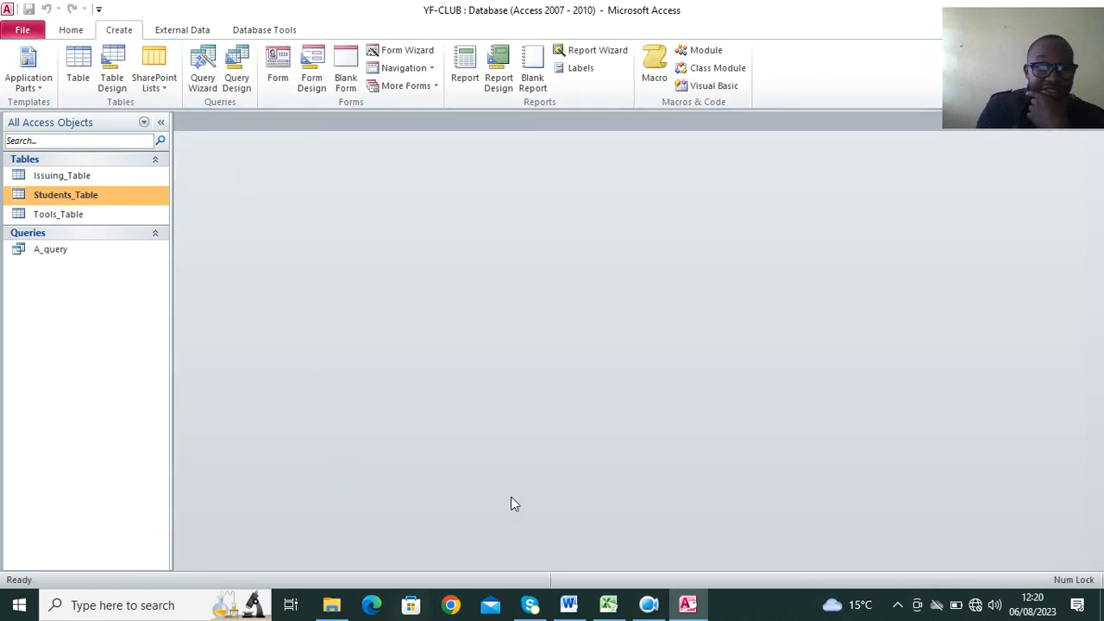
Consult part (g)(ii) of the question in Word, and create a new query design in Access with Issuing_Table, Students_Table and Tools_Table.
click(569, 604)
scroll(414, 319, down, 2)
scroll(407, 319, down, 1)
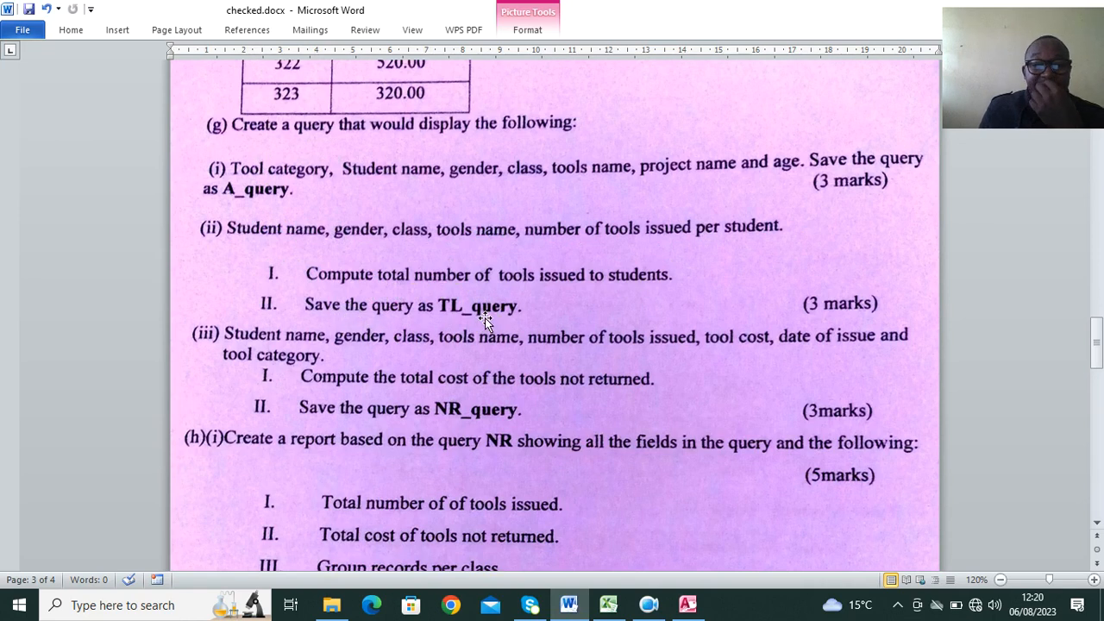
click(687, 604)
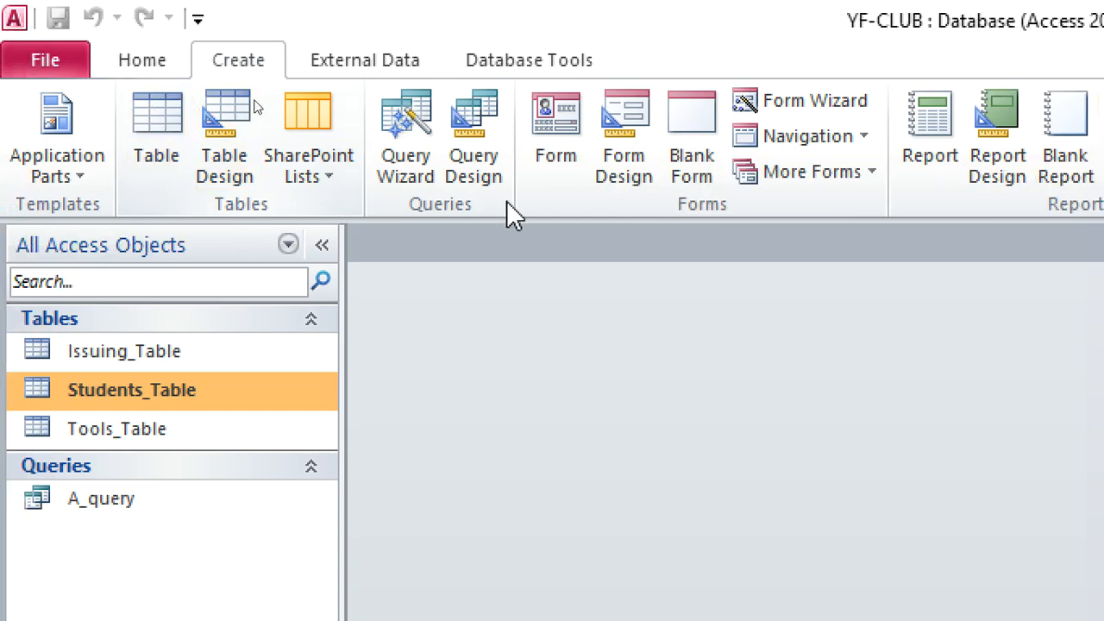
click(304, 107)
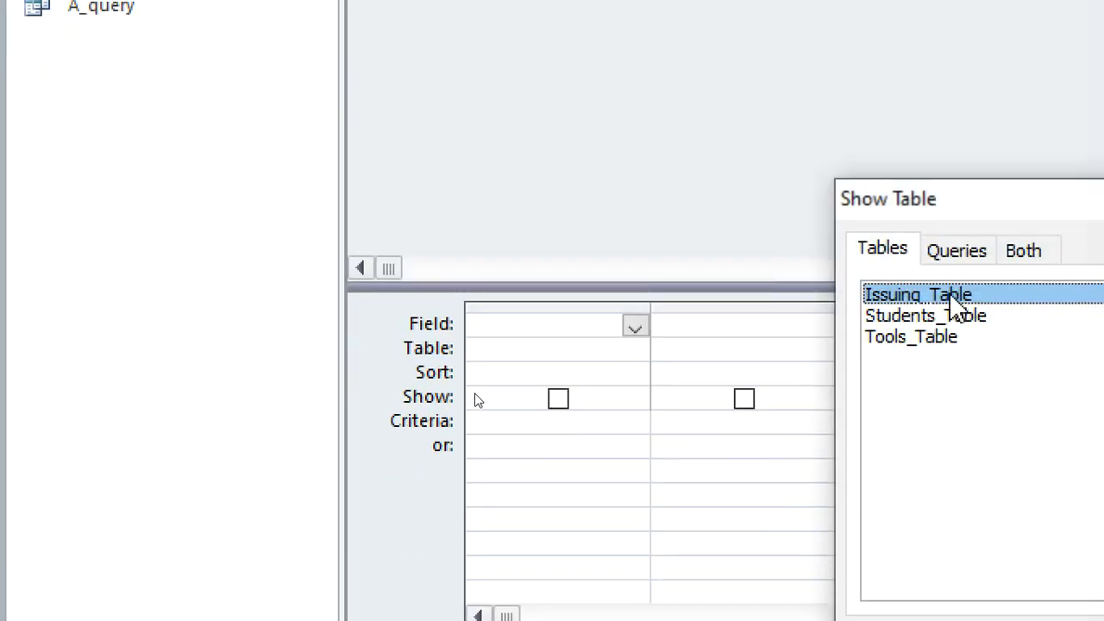
double_click(956, 303)
double_click(966, 316)
double_click(967, 338)
drag(1083, 199, 755, 222)
click(881, 224)
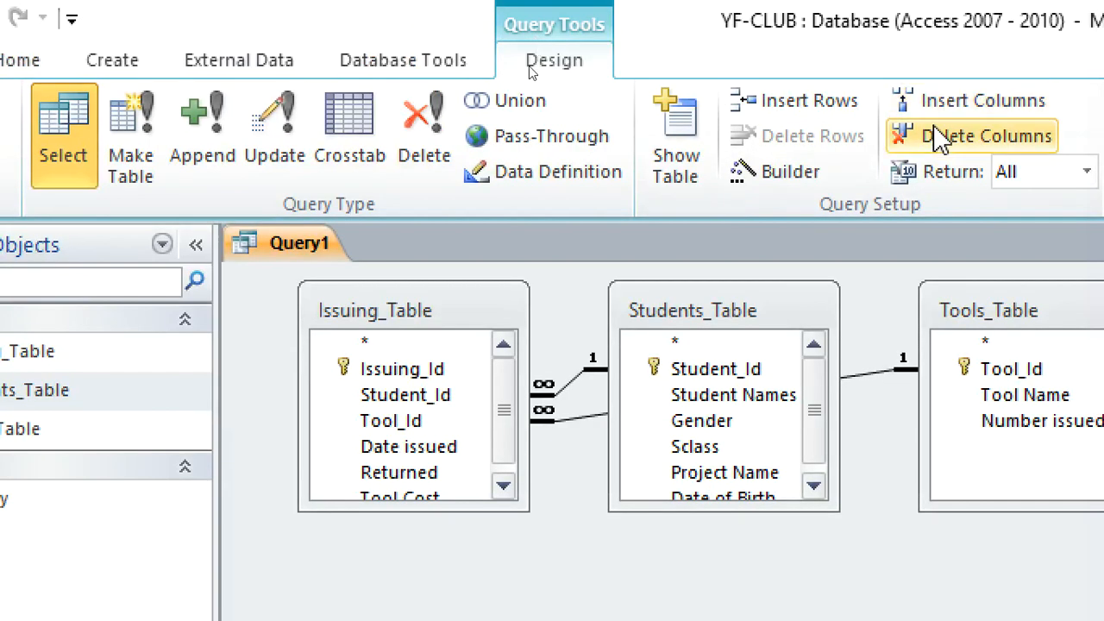
Enlarge the Issuing_Table field list and add Student Names, Gender, Sclass, Tool Name and Number issued to the query.
drag(502, 505, 521, 593)
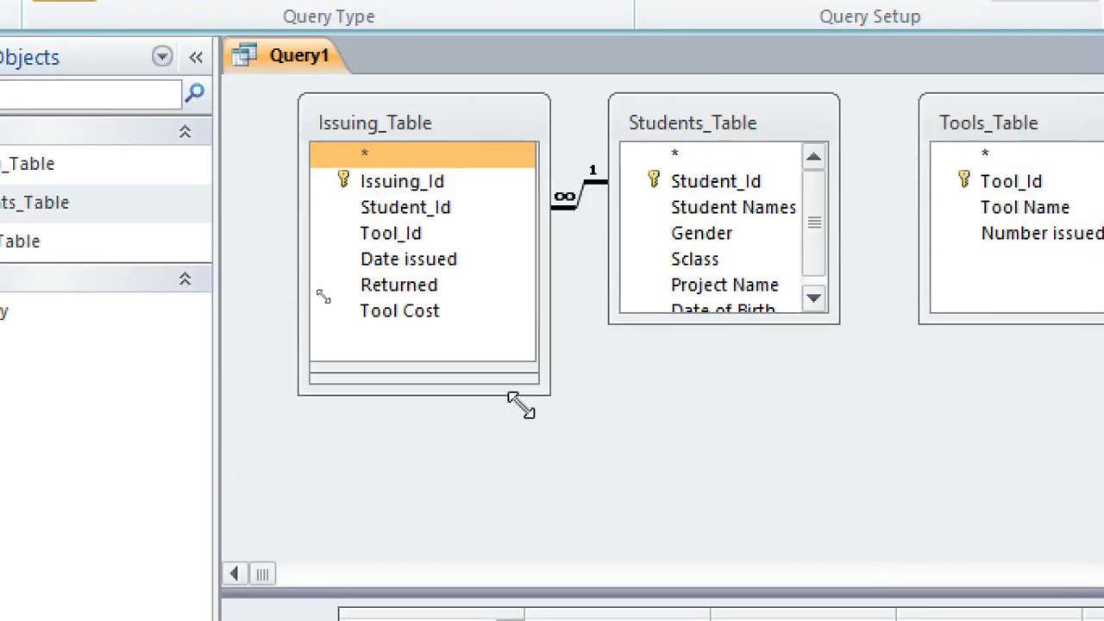
drag(521, 405, 532, 449)
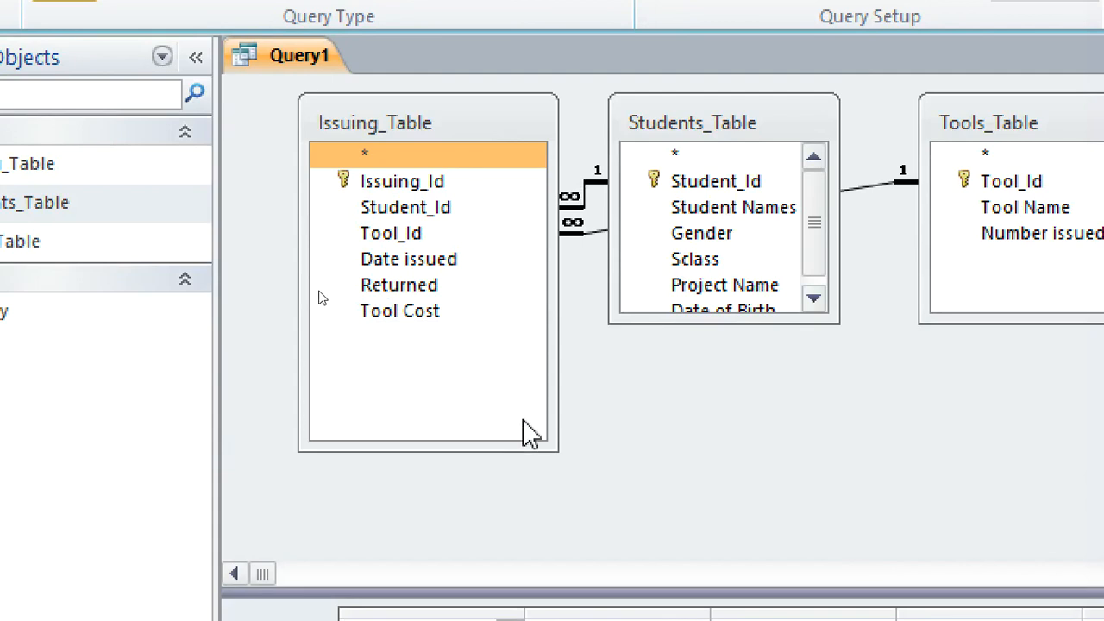
click(755, 215)
double_click(755, 215)
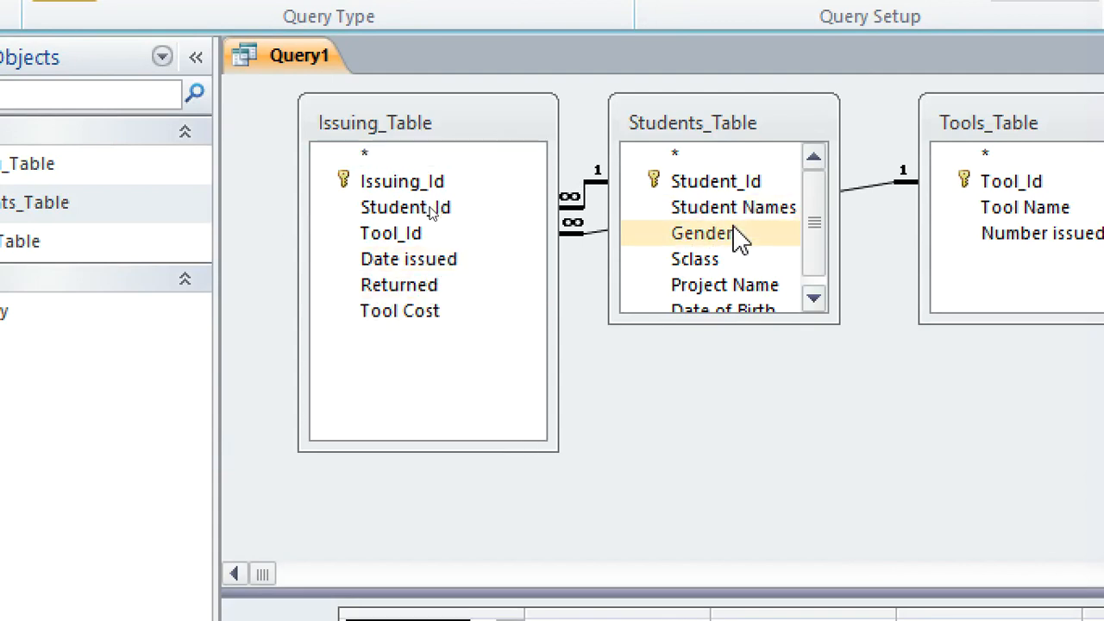
drag(696, 597, 653, 457)
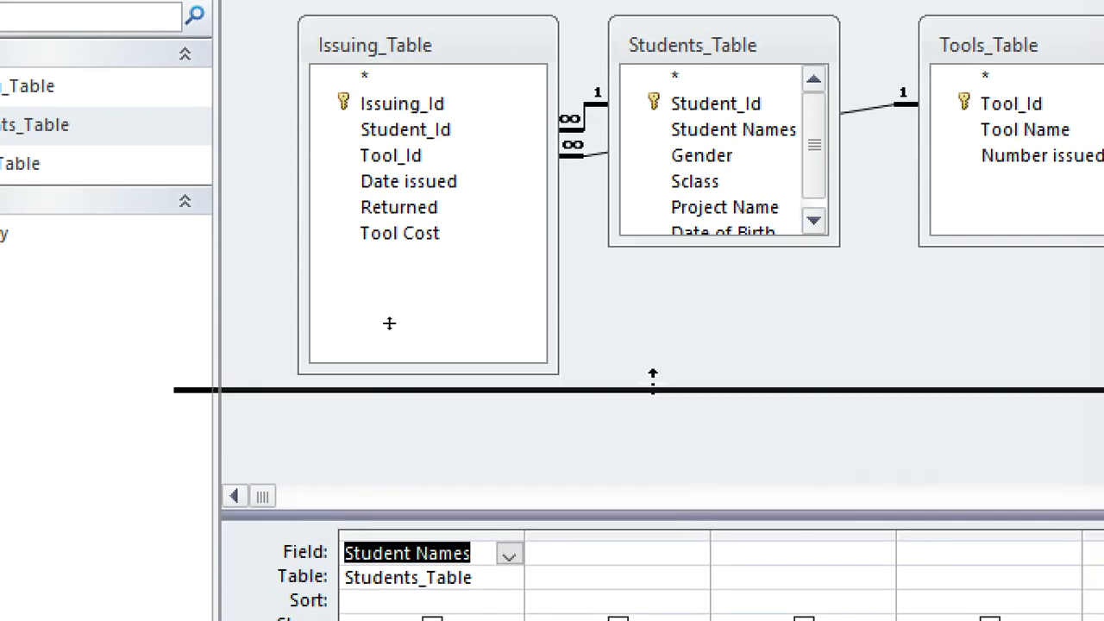
drag(653, 378, 653, 389)
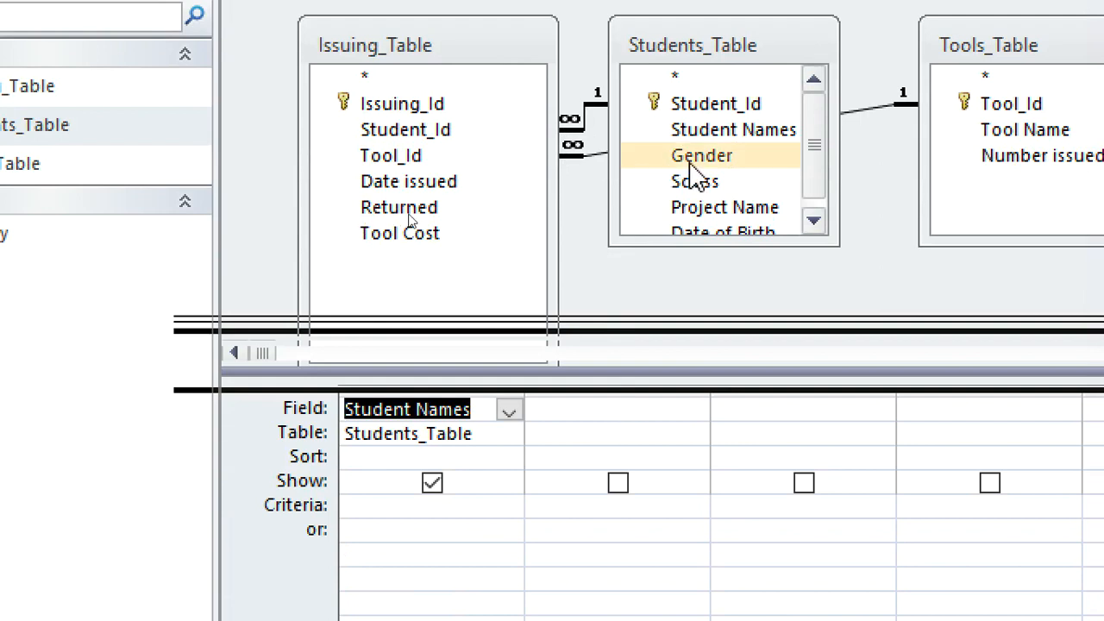
double_click(721, 160)
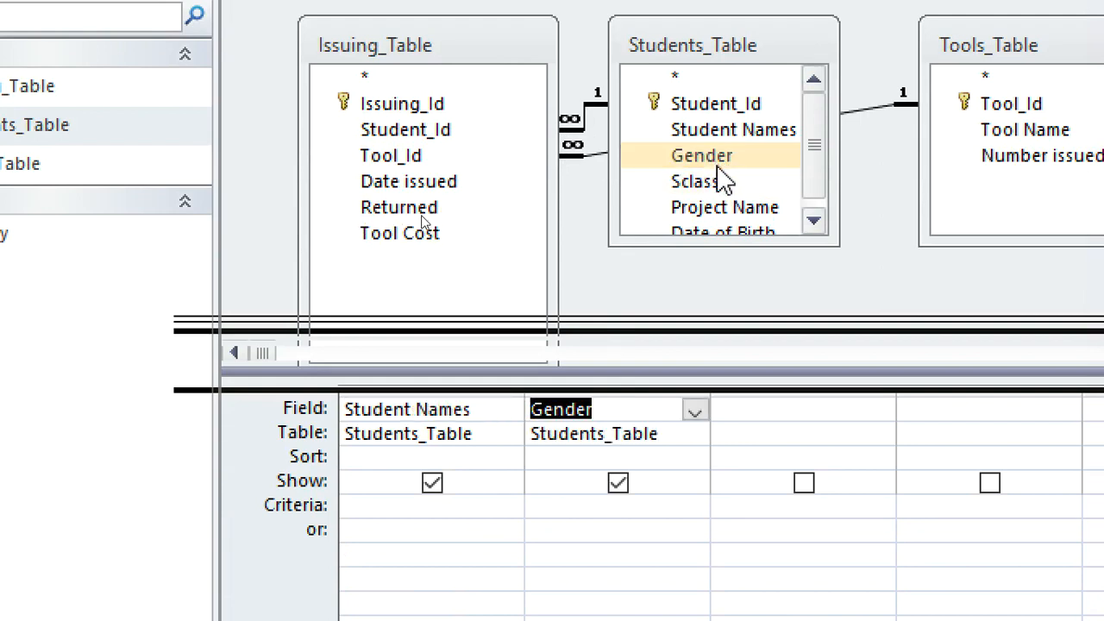
double_click(714, 181)
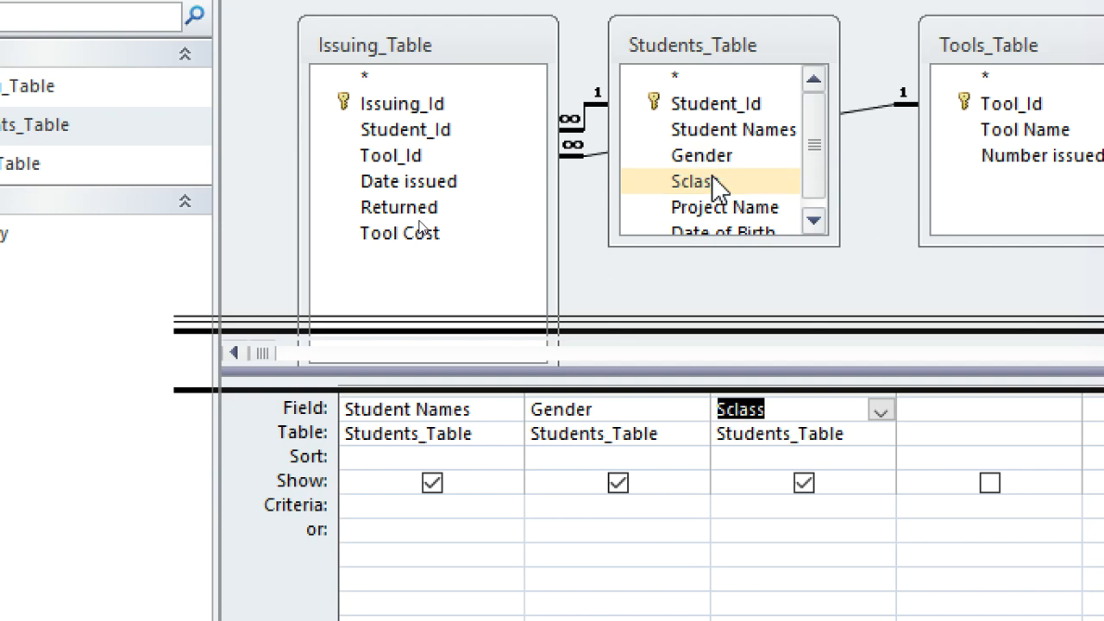
double_click(1033, 137)
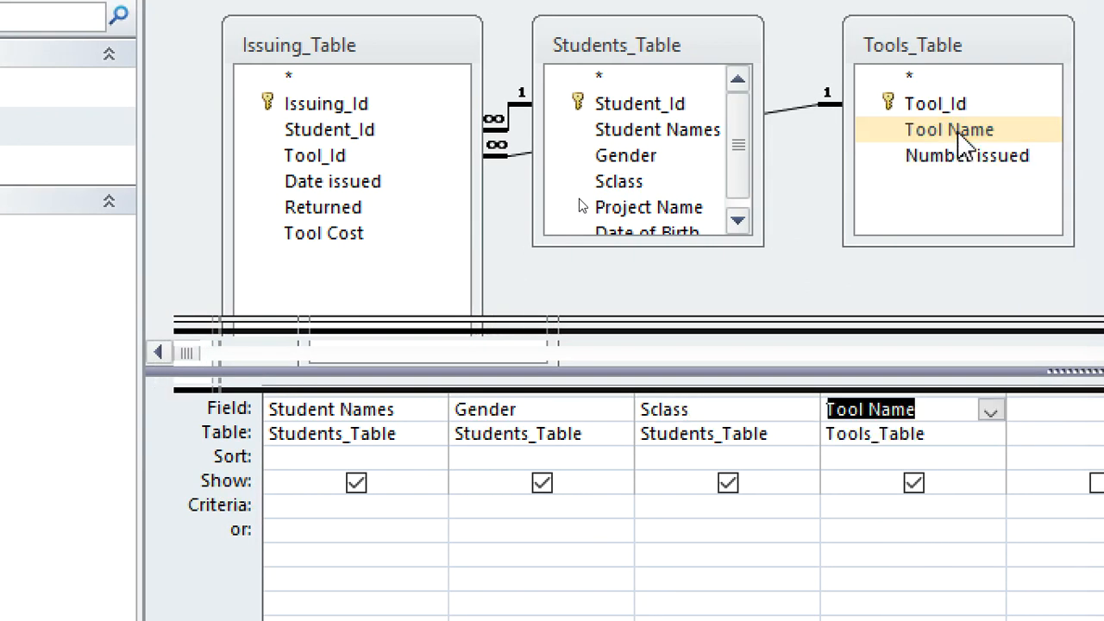
double_click(979, 160)
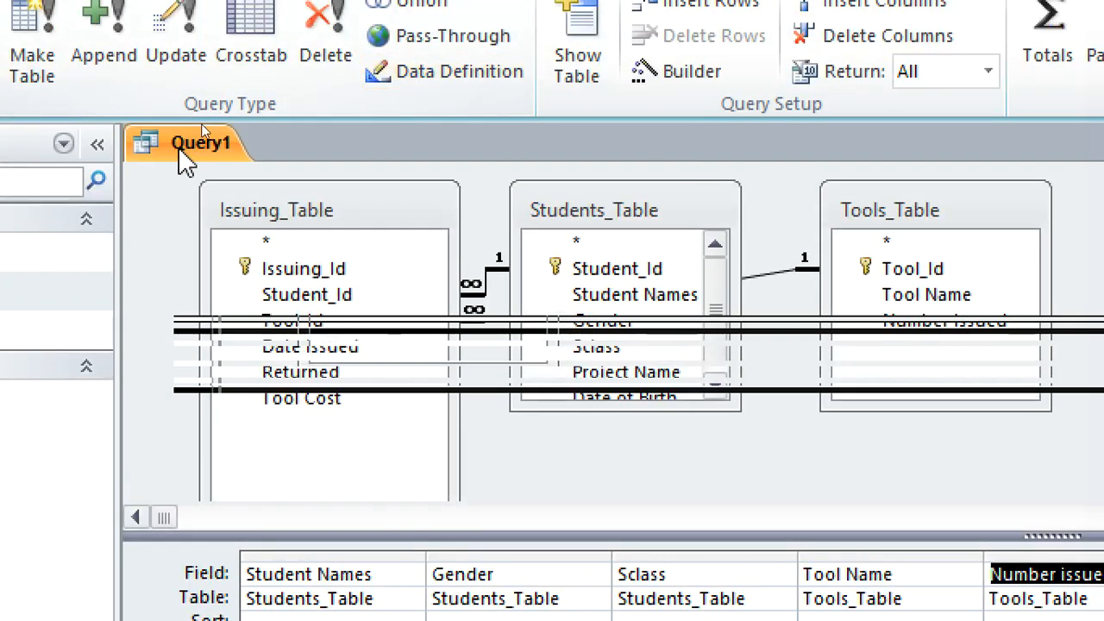
Save the query as TL_query.
right_click(182, 148)
click(293, 172)
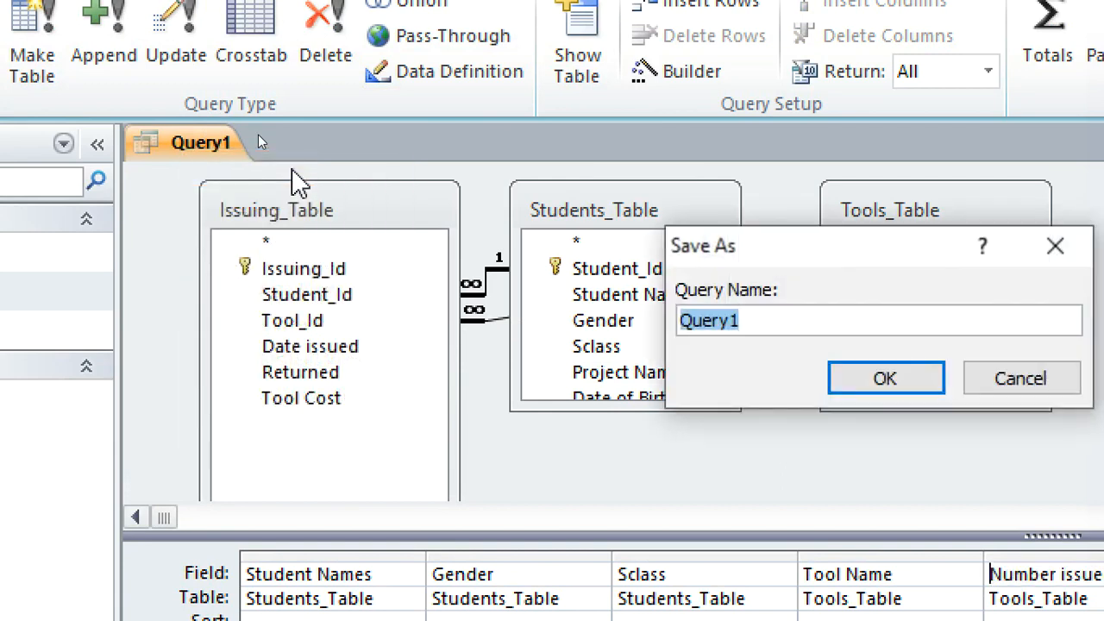
text(TL)
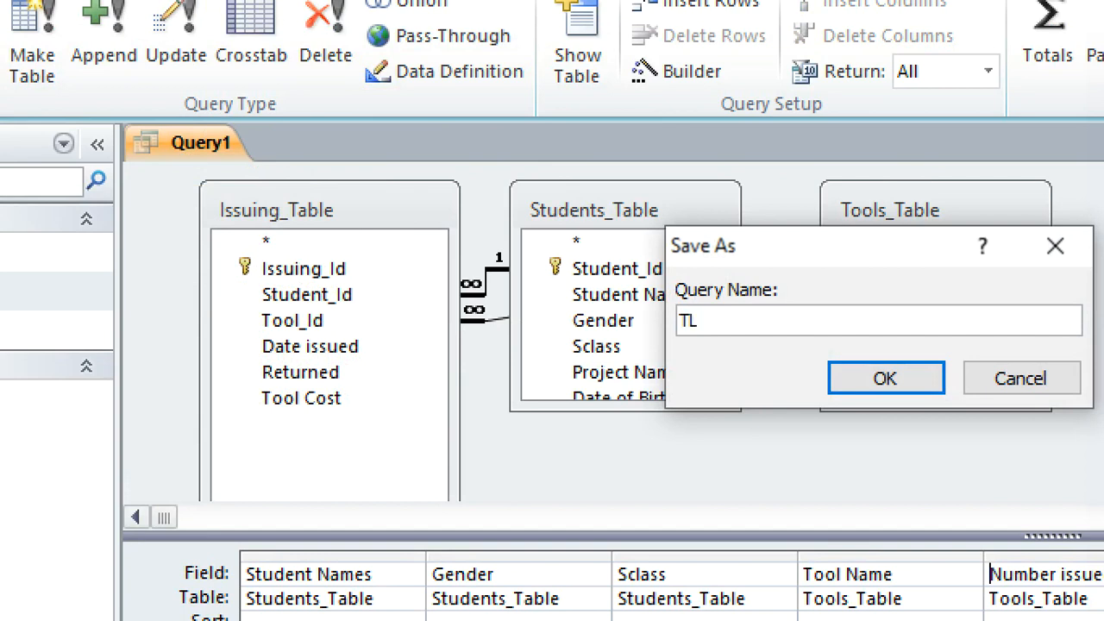
text(_query)
key(Return)
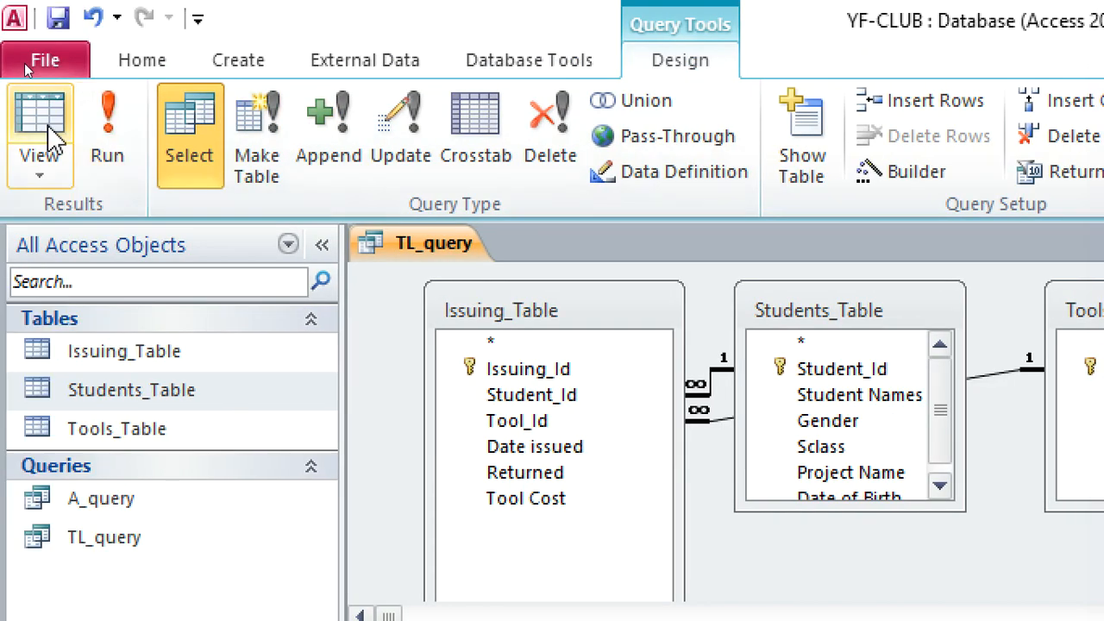
Display the query's records, add a total row that counts the Number issued column, and close the query.
click(0, 123)
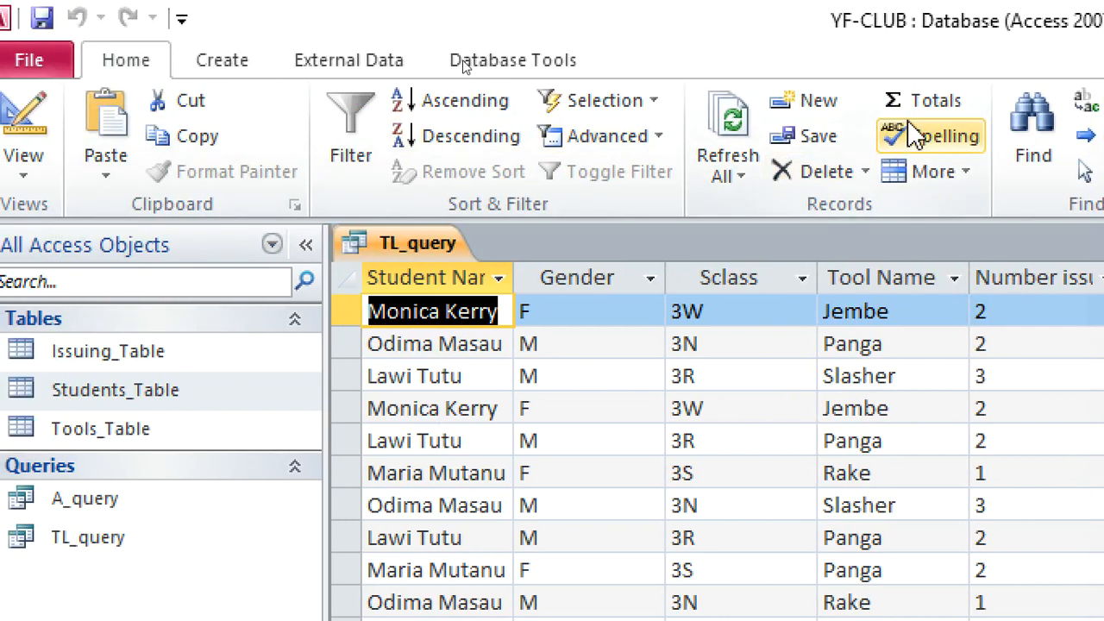
click(939, 106)
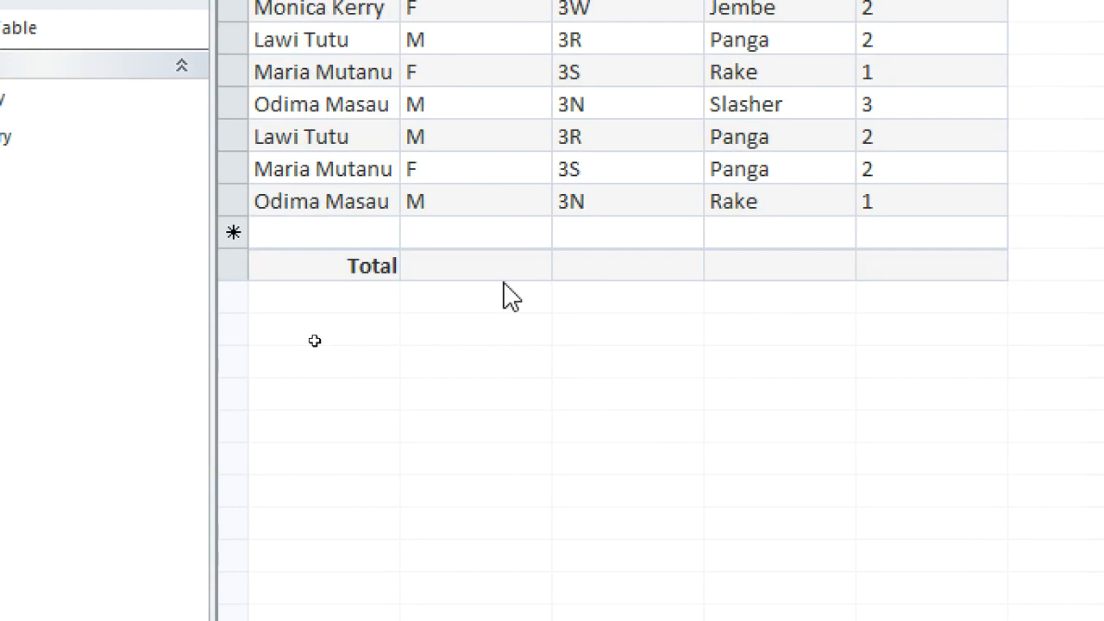
click(860, 273)
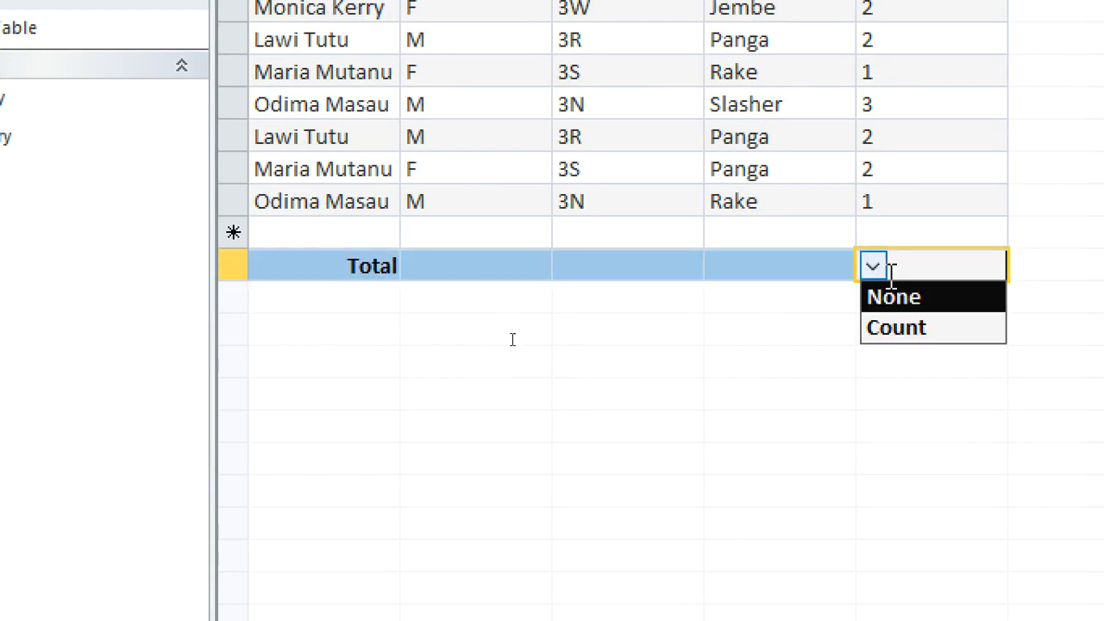
click(912, 332)
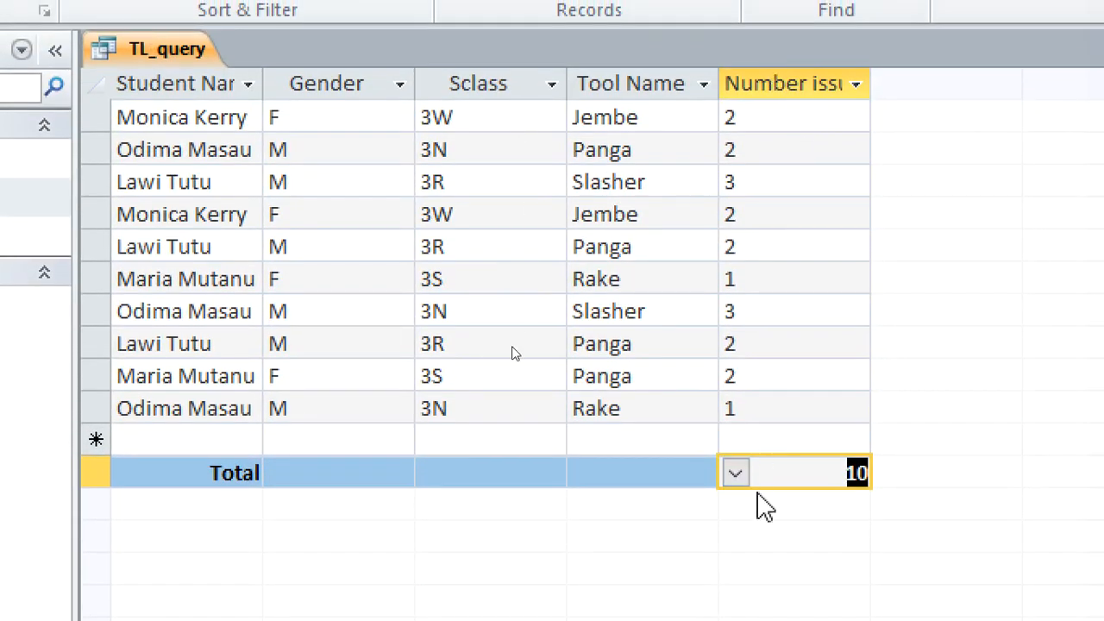
click(735, 473)
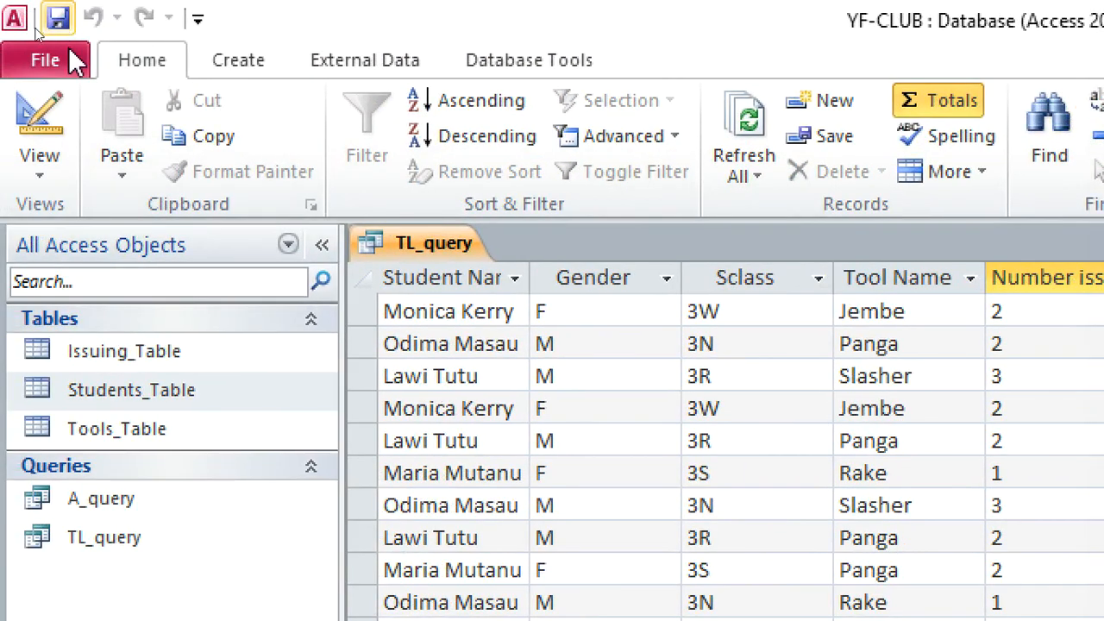
right_click(435, 246)
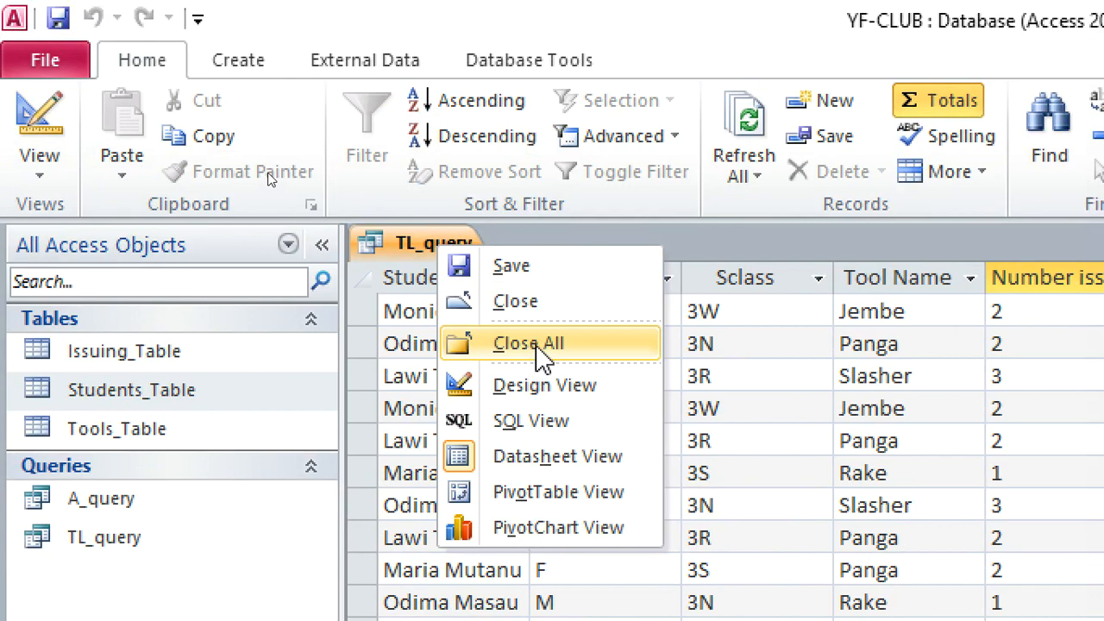
click(535, 345)
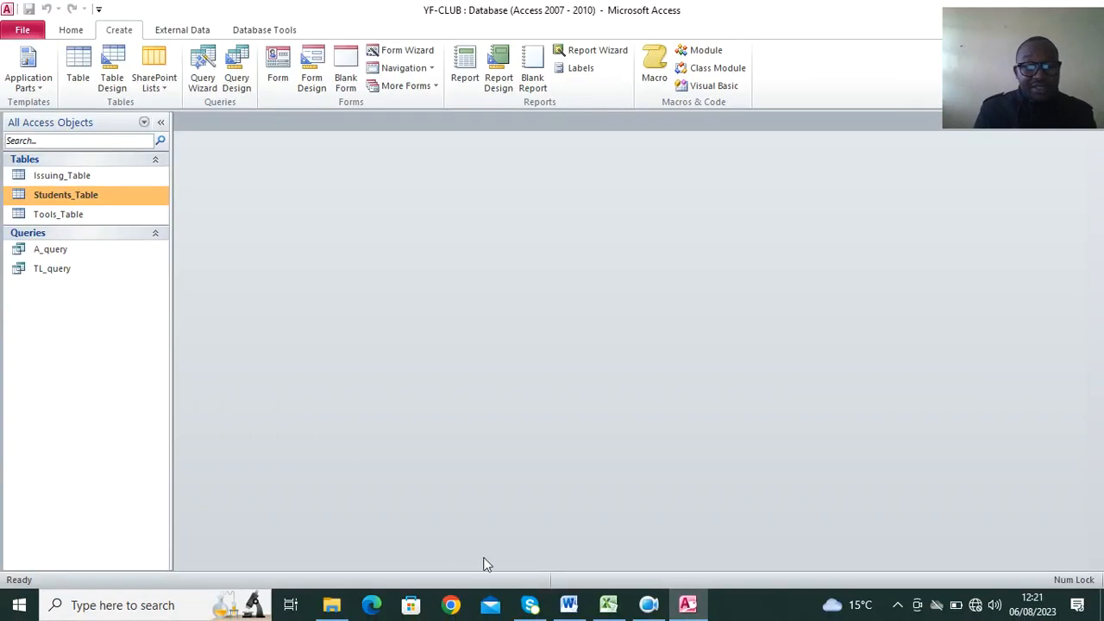
Consult part (g)(iii) of the question in Word, and create a new query design in Access with Issuing_Table, Students_Table and Tools_Table.
click(566, 607)
scroll(449, 419, down, 2)
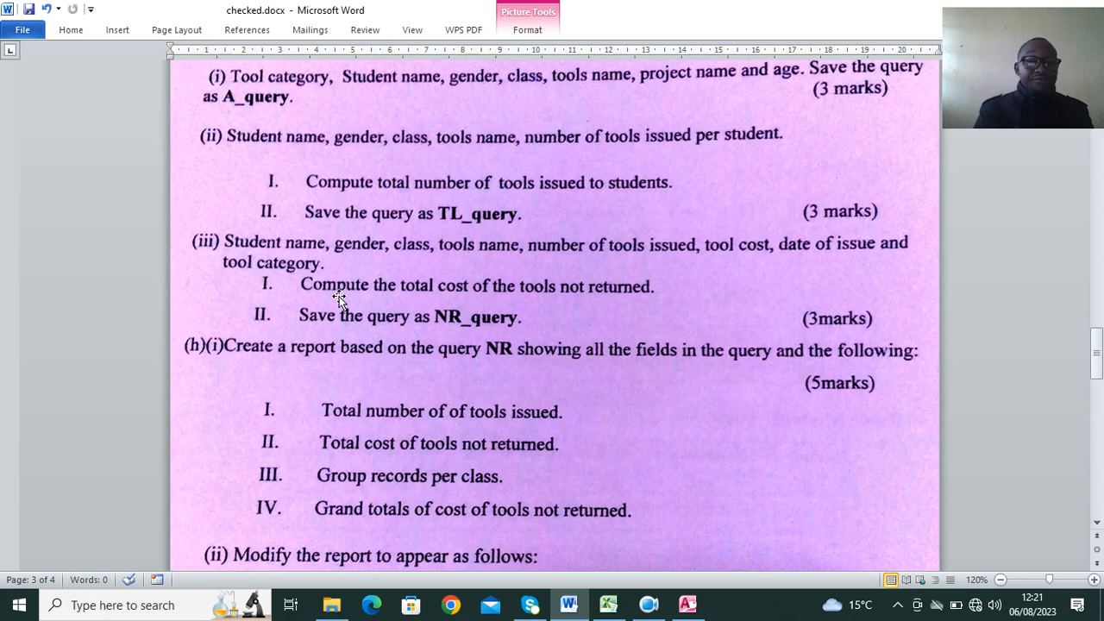
click(687, 604)
click(236, 79)
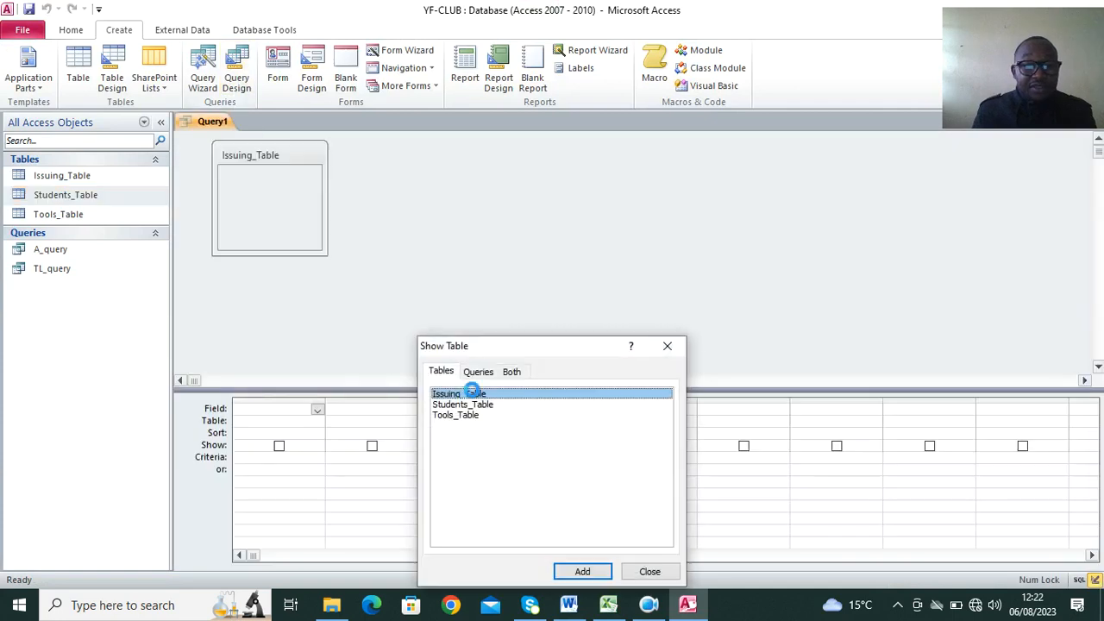
double_click(474, 396)
double_click(477, 404)
click(479, 415)
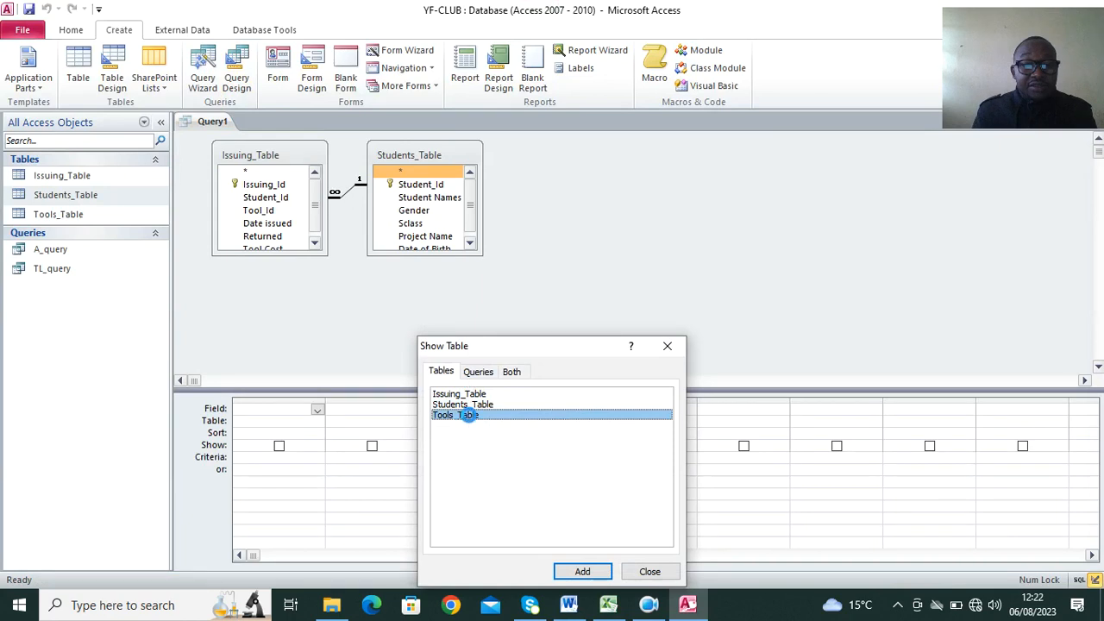
double_click(468, 416)
click(667, 346)
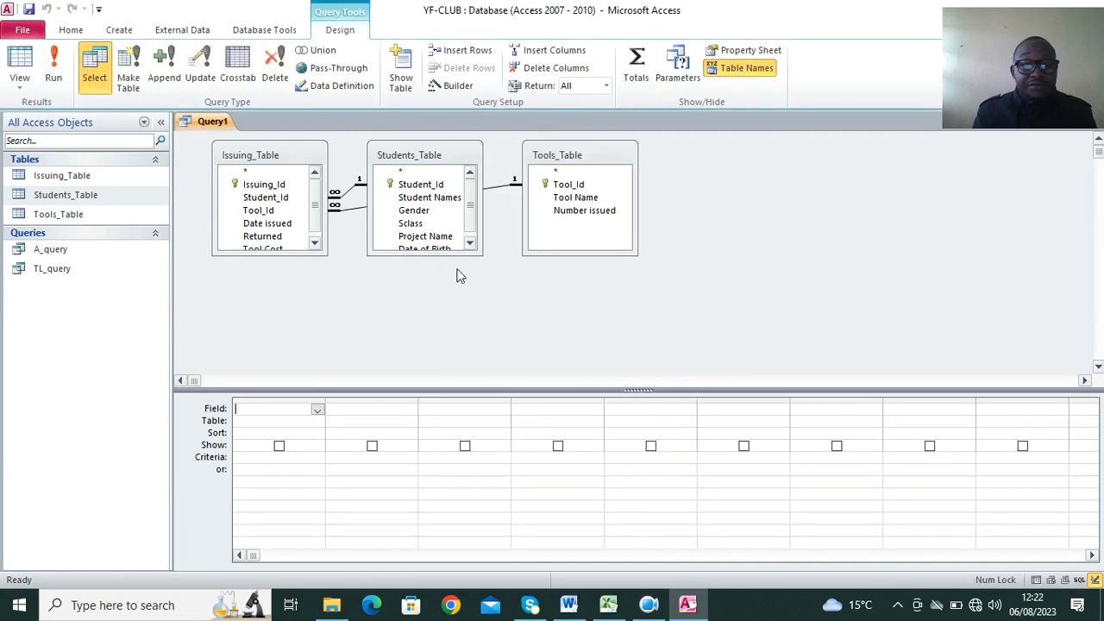
Lengthen the Students_Table, Tools_Table and Issuing_Table field lists in the query design so that all their fields show.
drag(445, 255, 462, 329)
drag(578, 254, 595, 325)
click(285, 249)
drag(286, 256, 291, 333)
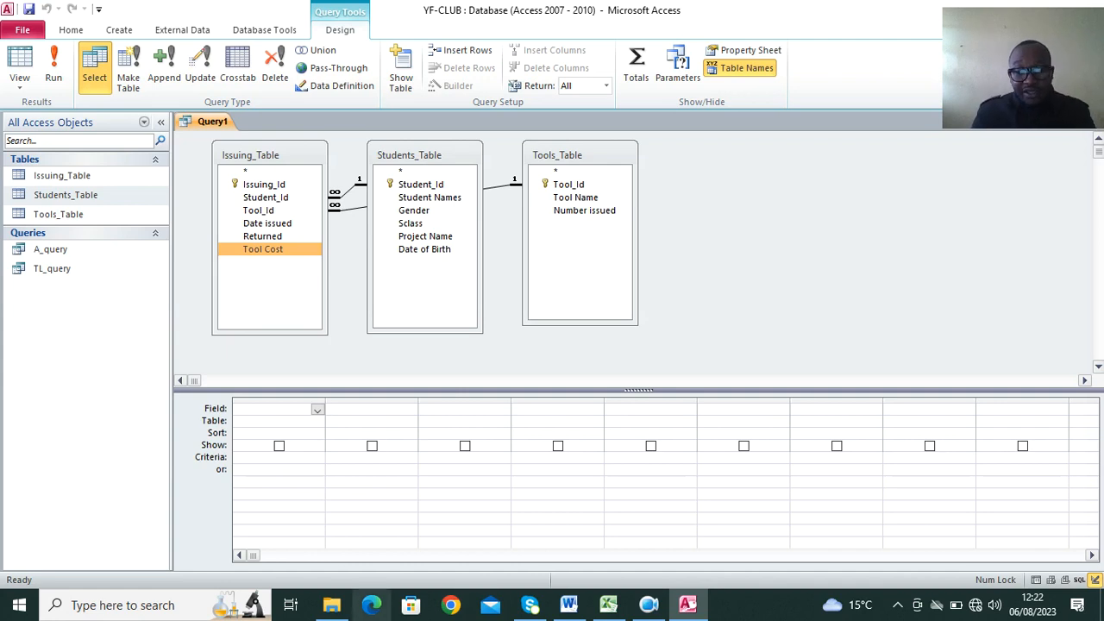
Consult part (g)(iii) in Word, then add Student Names, Gender, Tool Name, Number issued, Tool Cost and Date issued to the Access query.
mouse_move(523, 606)
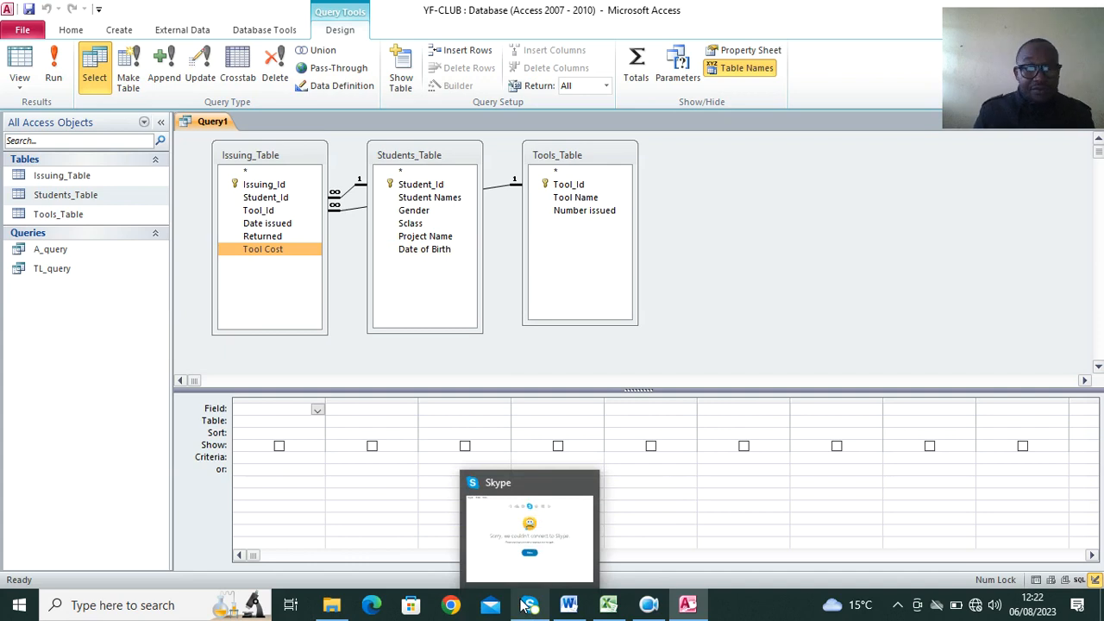
click(571, 604)
scroll(428, 364, down, 1)
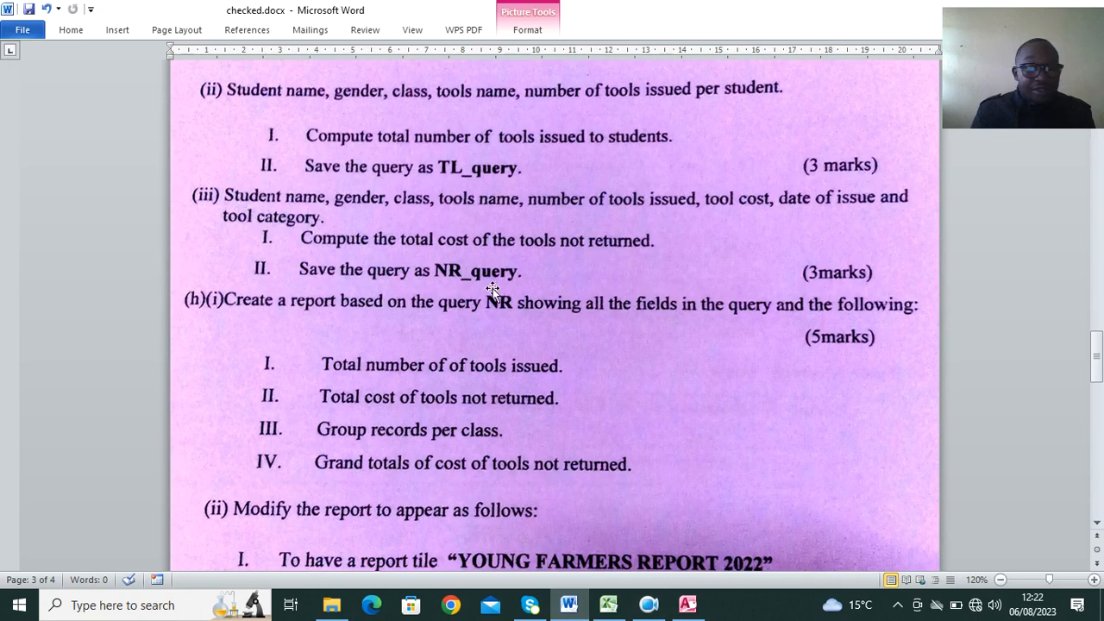
click(687, 605)
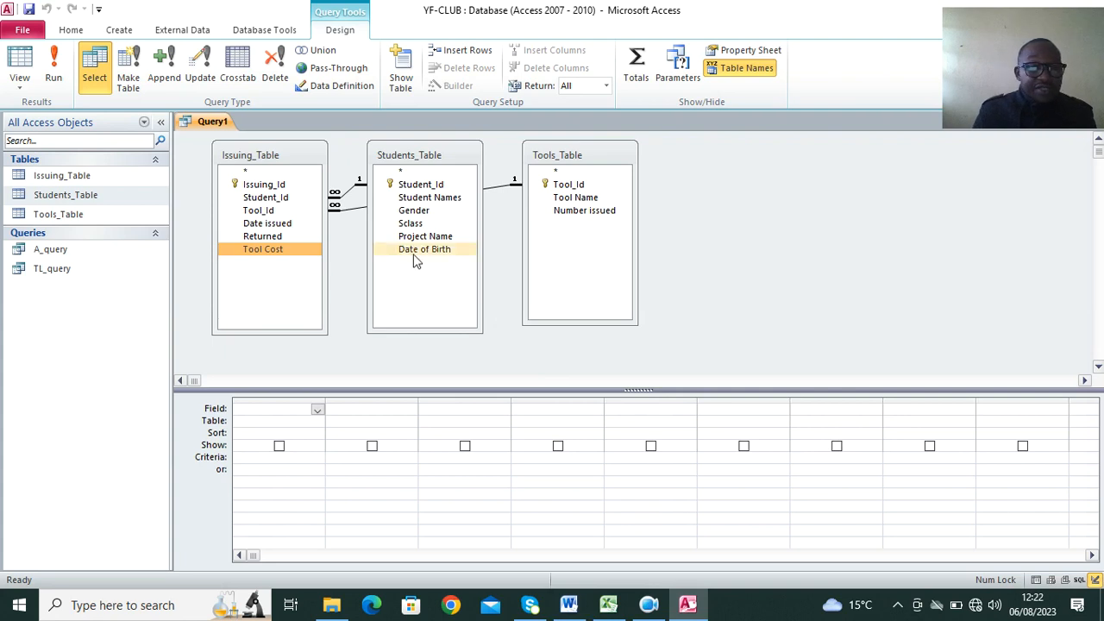
double_click(429, 198)
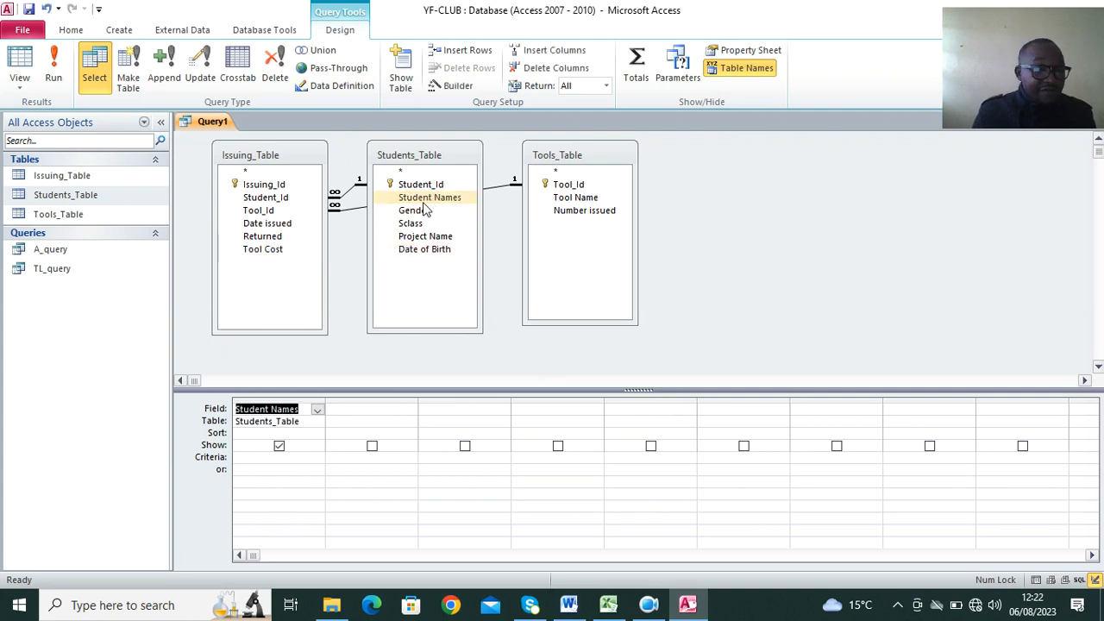
double_click(419, 212)
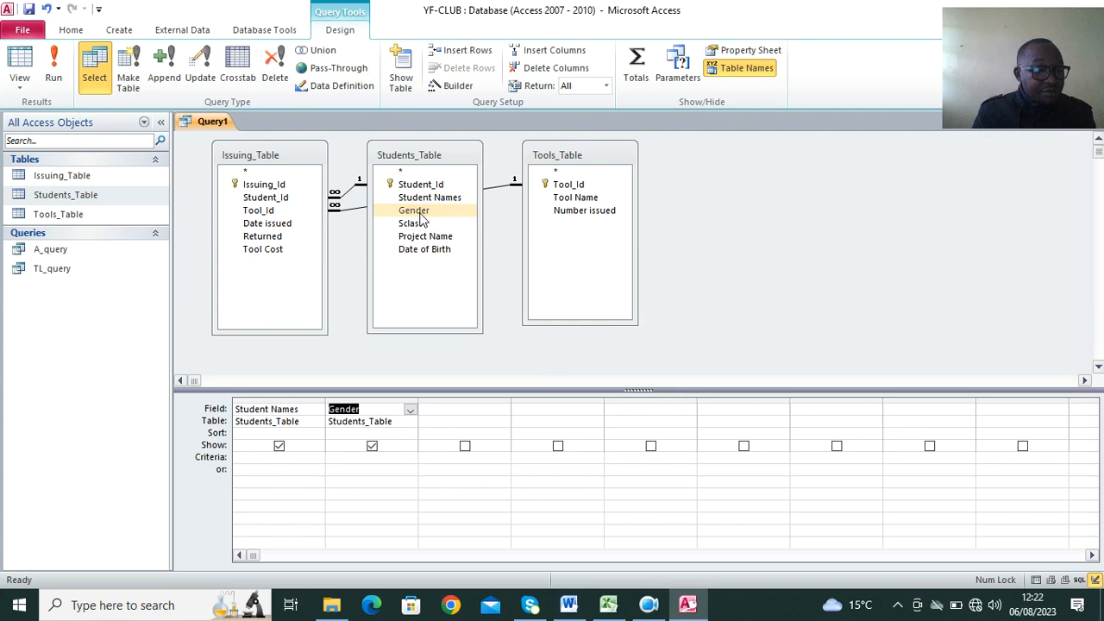
double_click(570, 199)
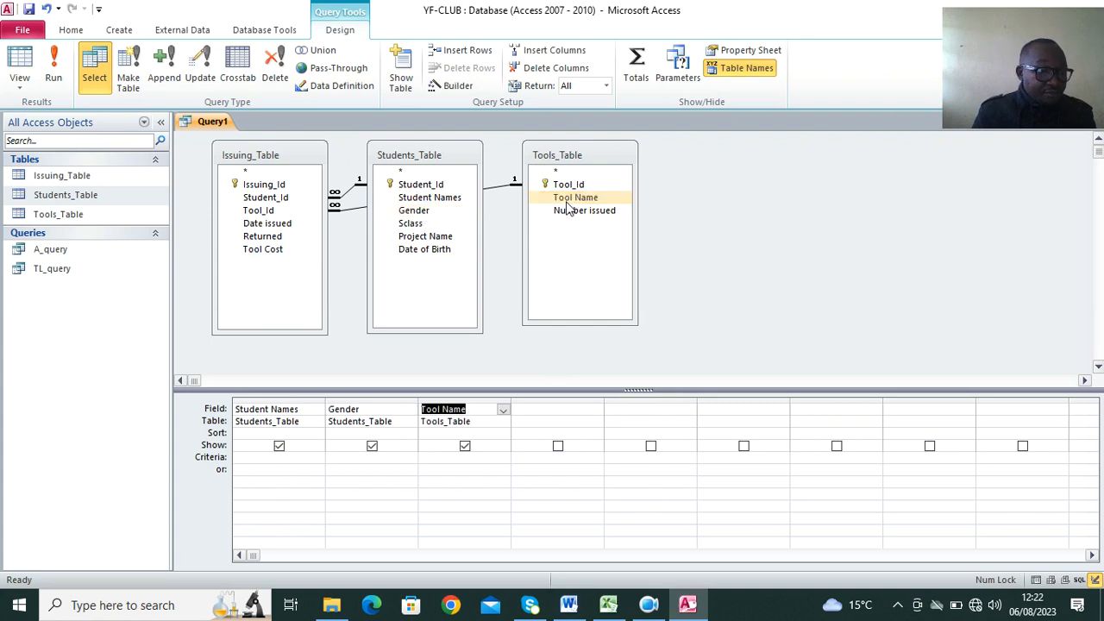
double_click(581, 212)
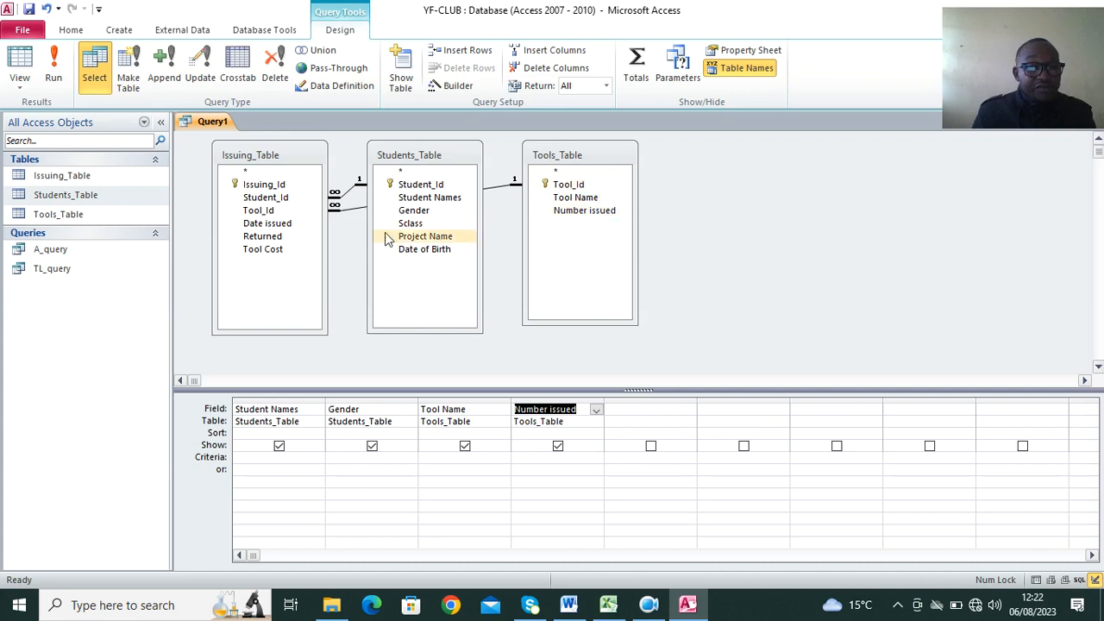
double_click(276, 251)
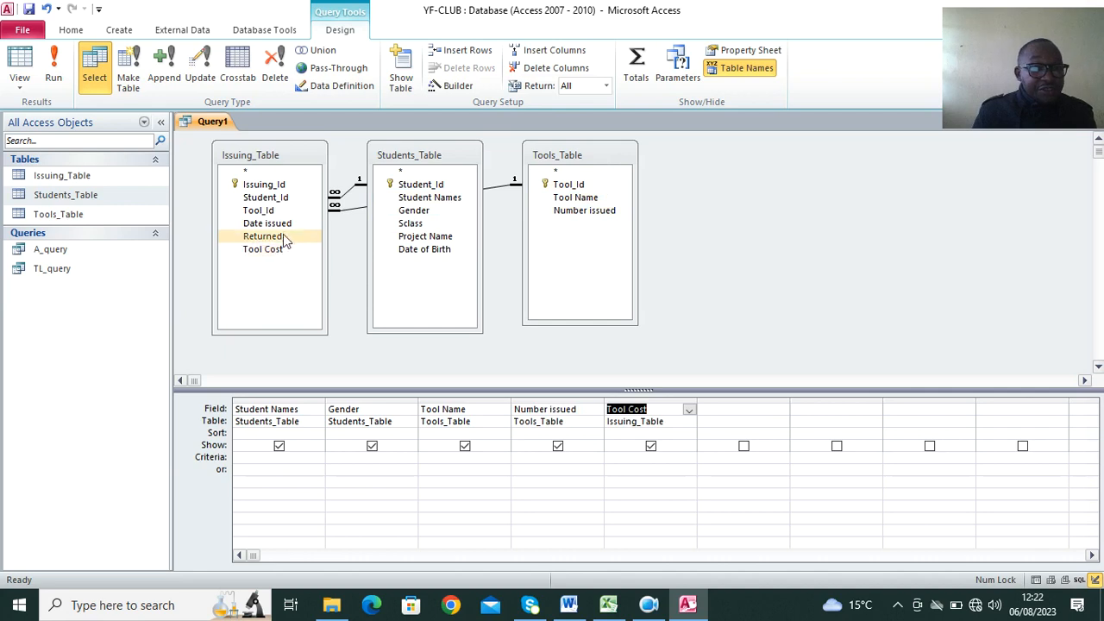
double_click(286, 224)
Run the query, add a total row that sums the Tool Cost column, and widen that column to fit the total.
click(53, 69)
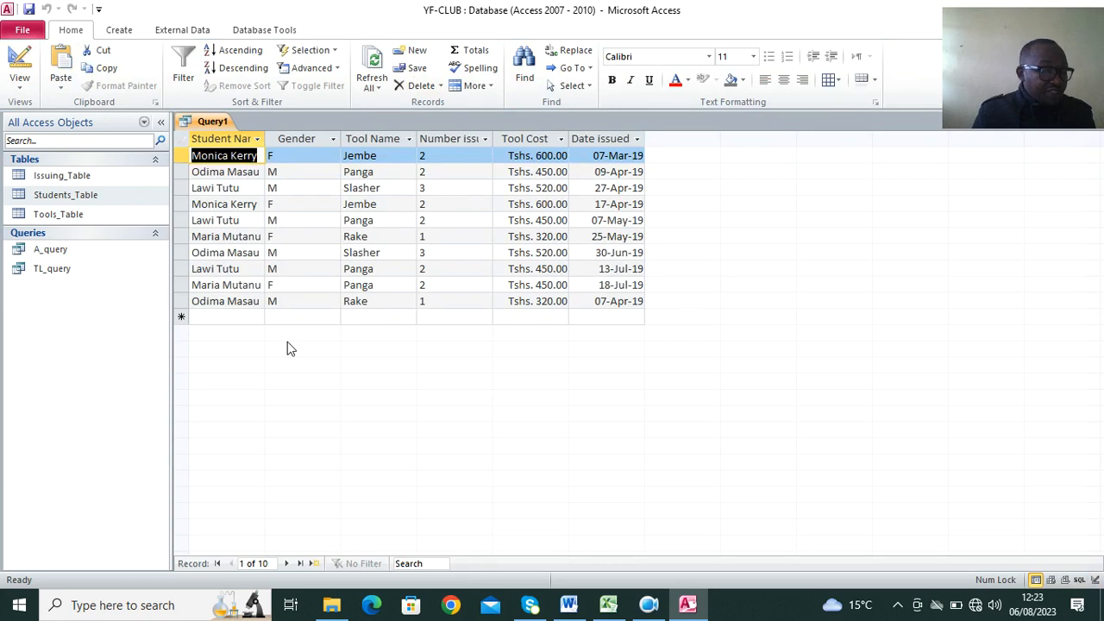
click(471, 54)
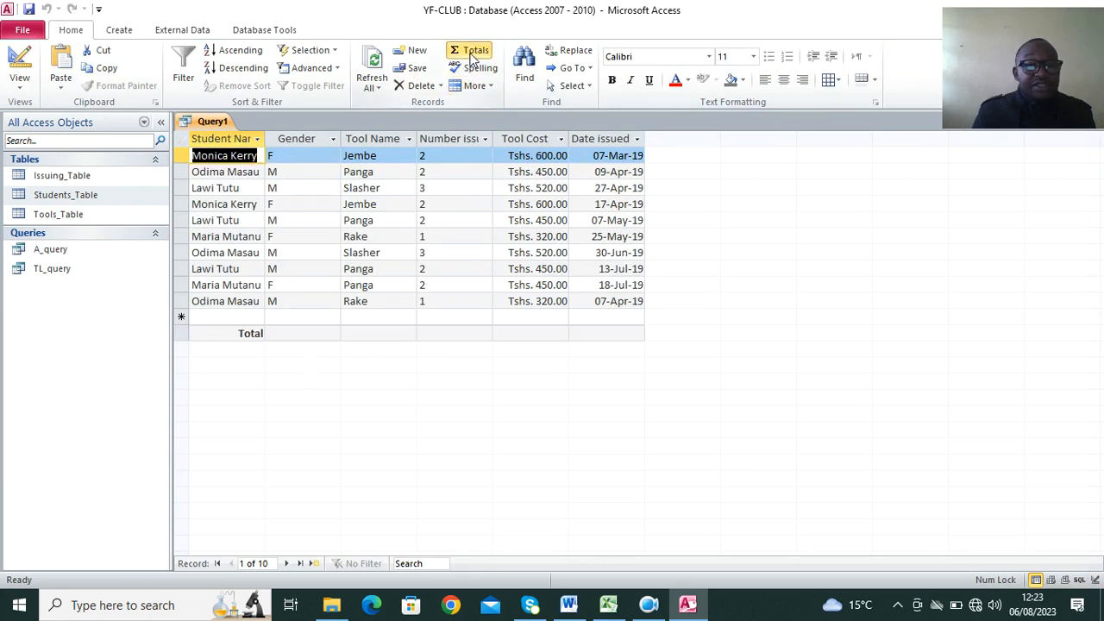
click(528, 333)
click(501, 334)
click(509, 366)
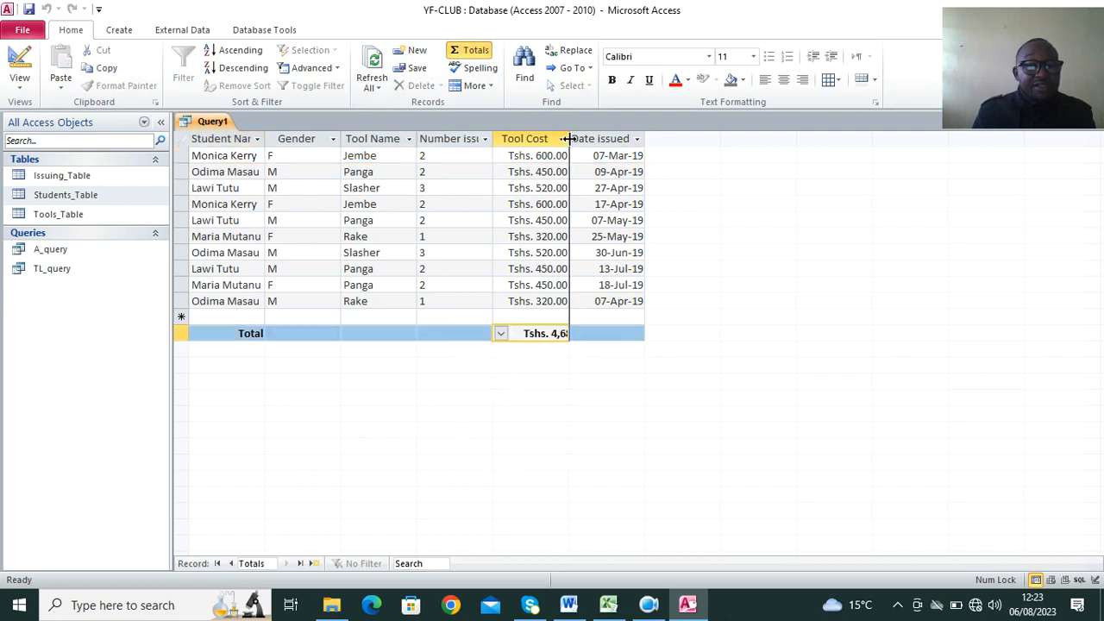
drag(569, 156, 664, 157)
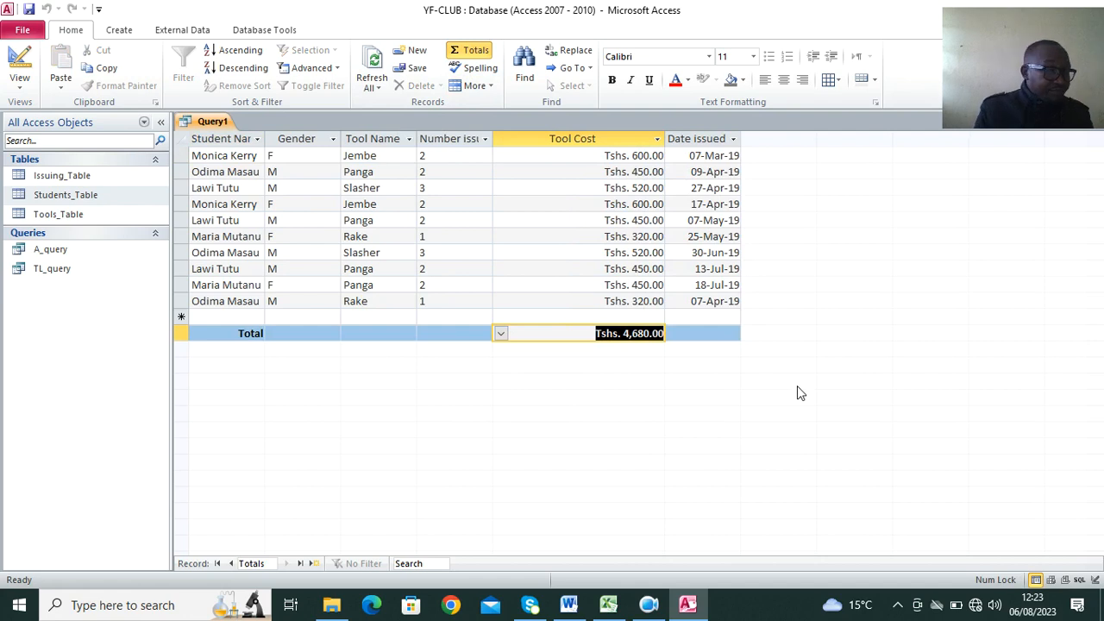
Save the query as NR_query and close it.
right_click(193, 120)
click(243, 129)
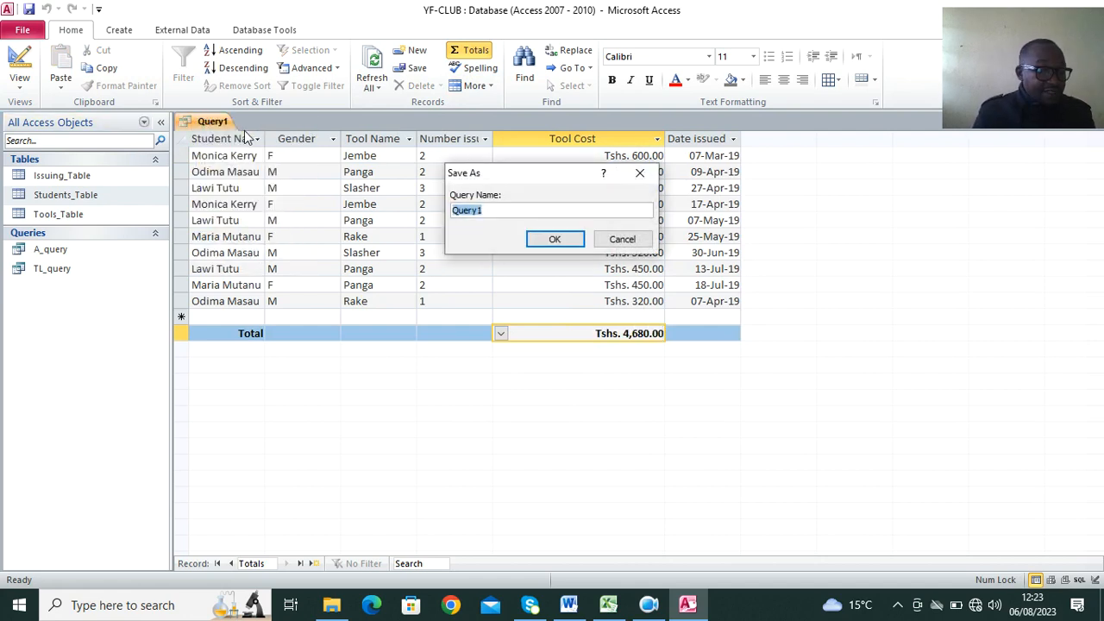
text(NR_q)
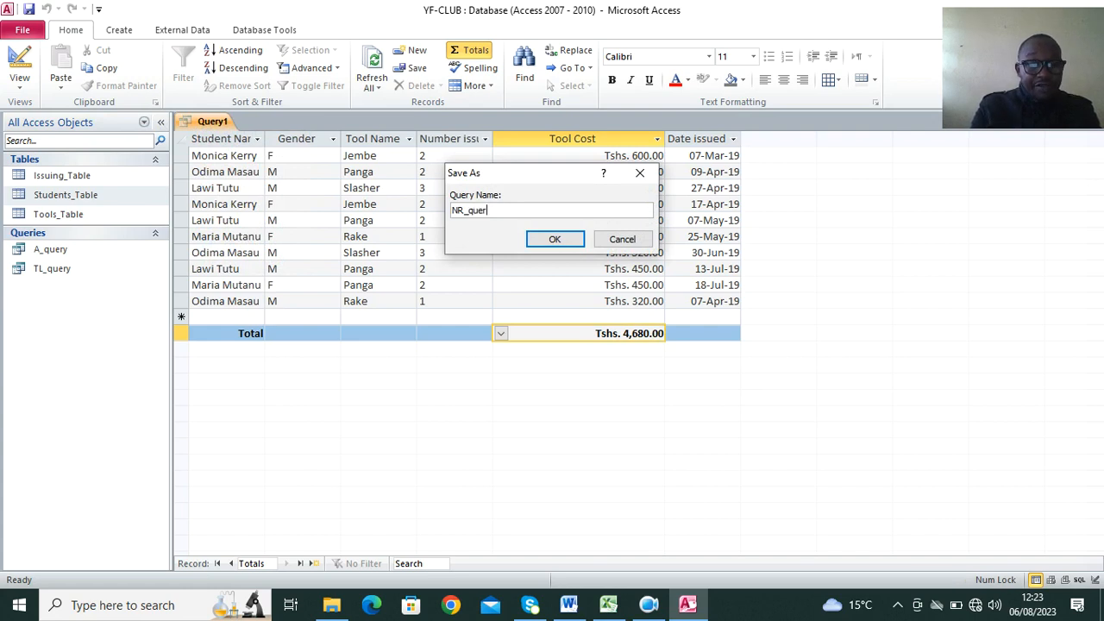
click(552, 239)
right_click(226, 122)
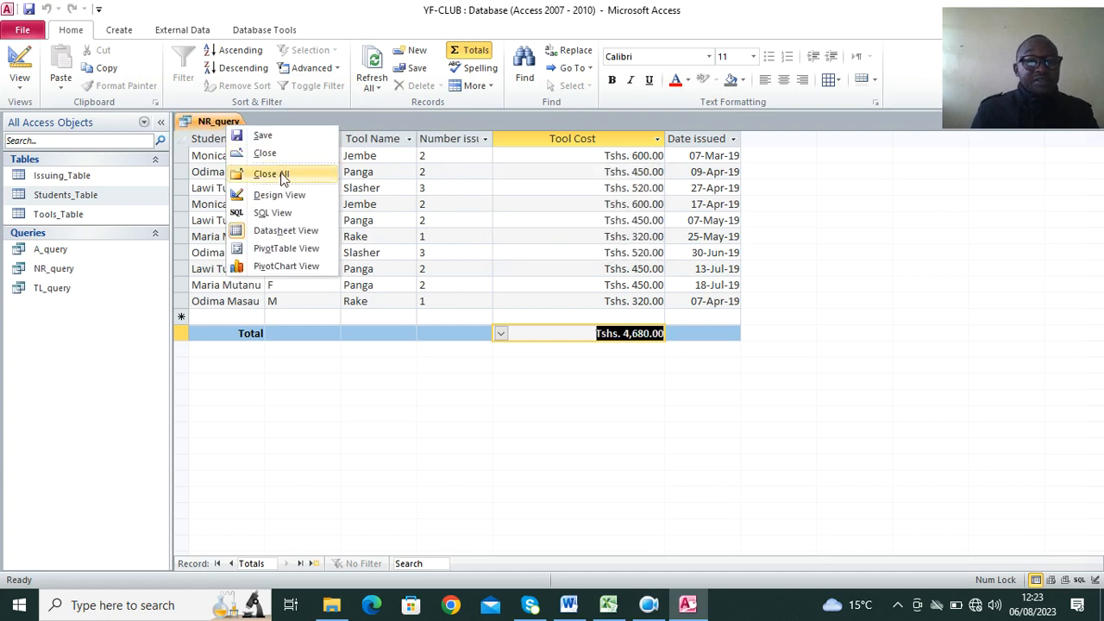
click(270, 174)
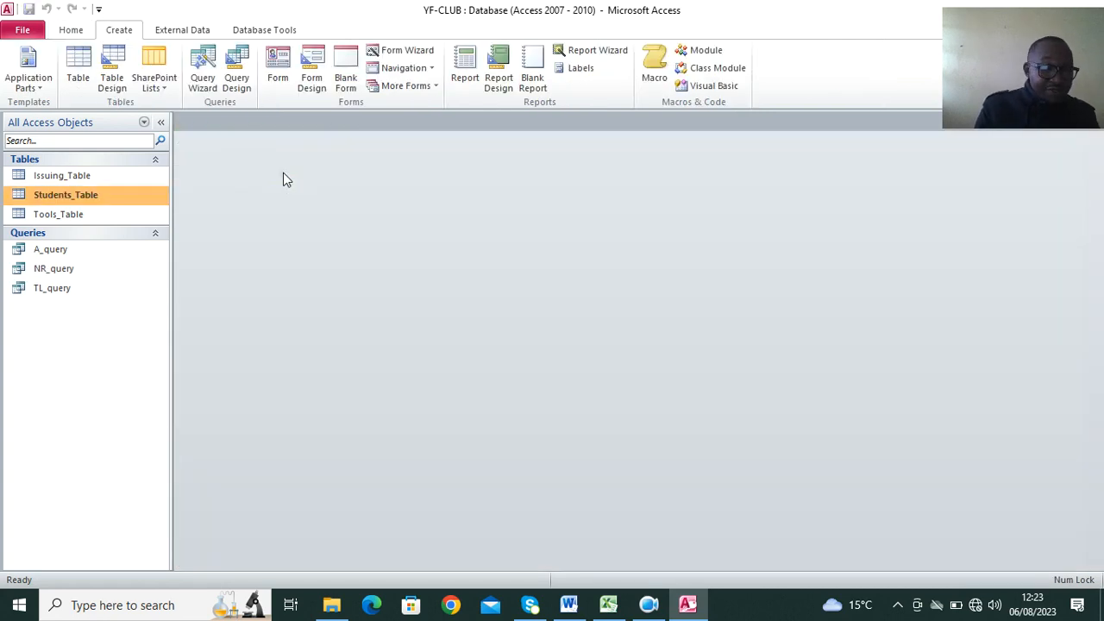
Read part (h) of the question in Word, and start a Report Wizard report in Access with all fields of NR_query.
click(568, 604)
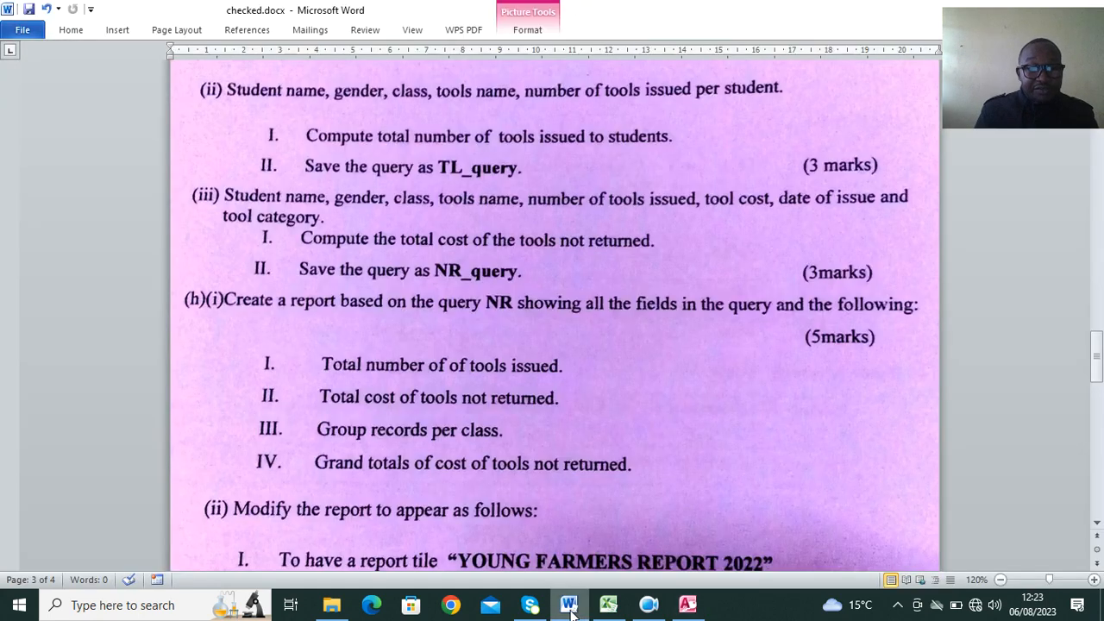
scroll(554, 302, down, 1)
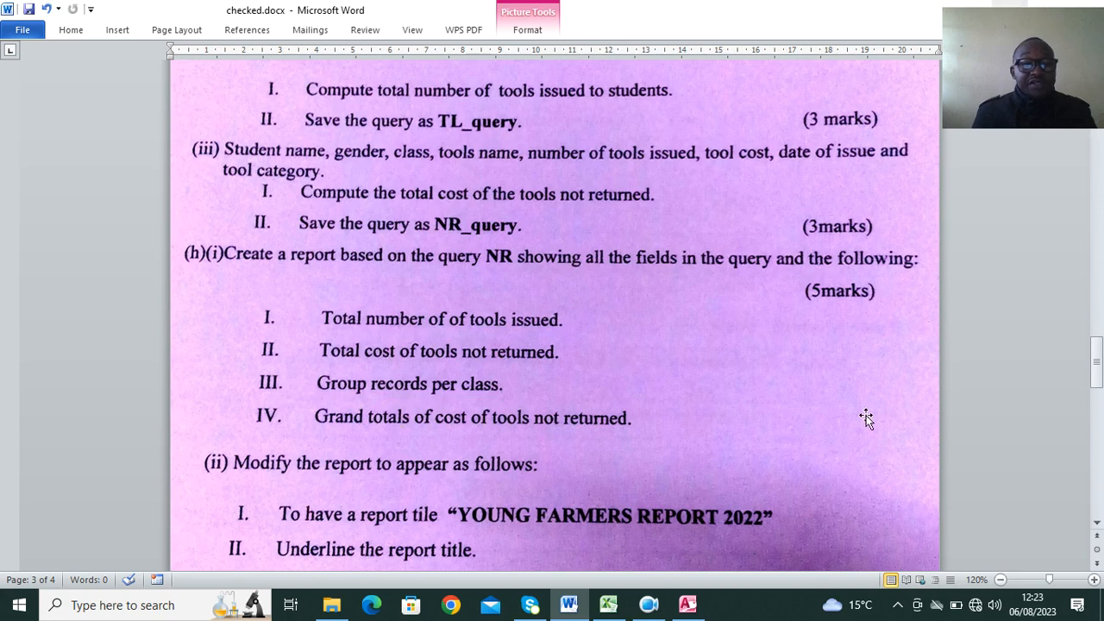
scroll(734, 377, down, 4)
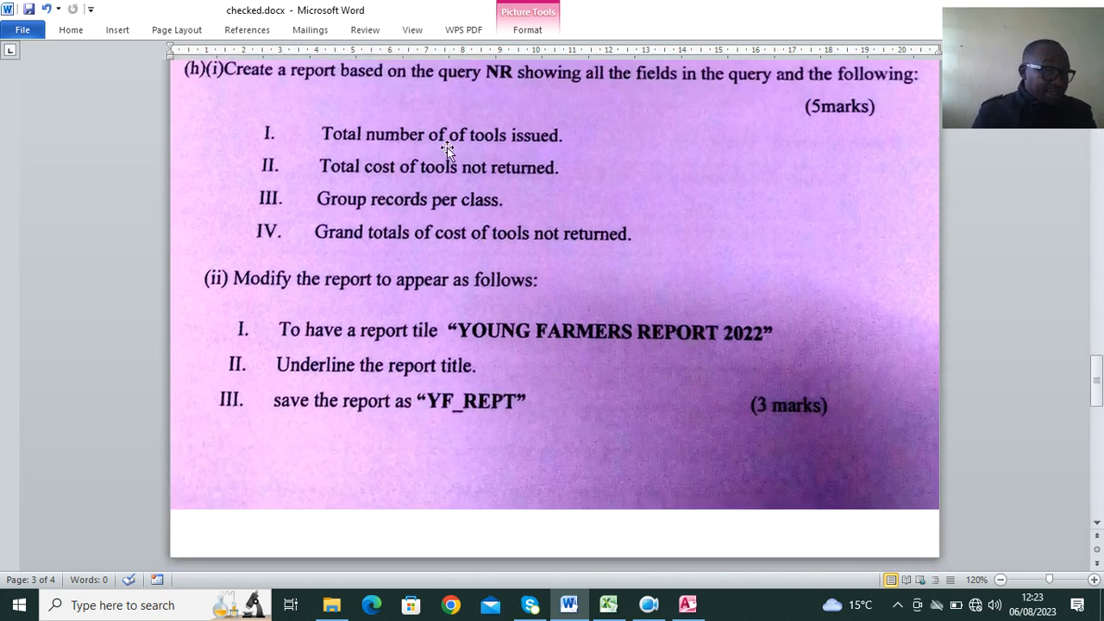
click(687, 604)
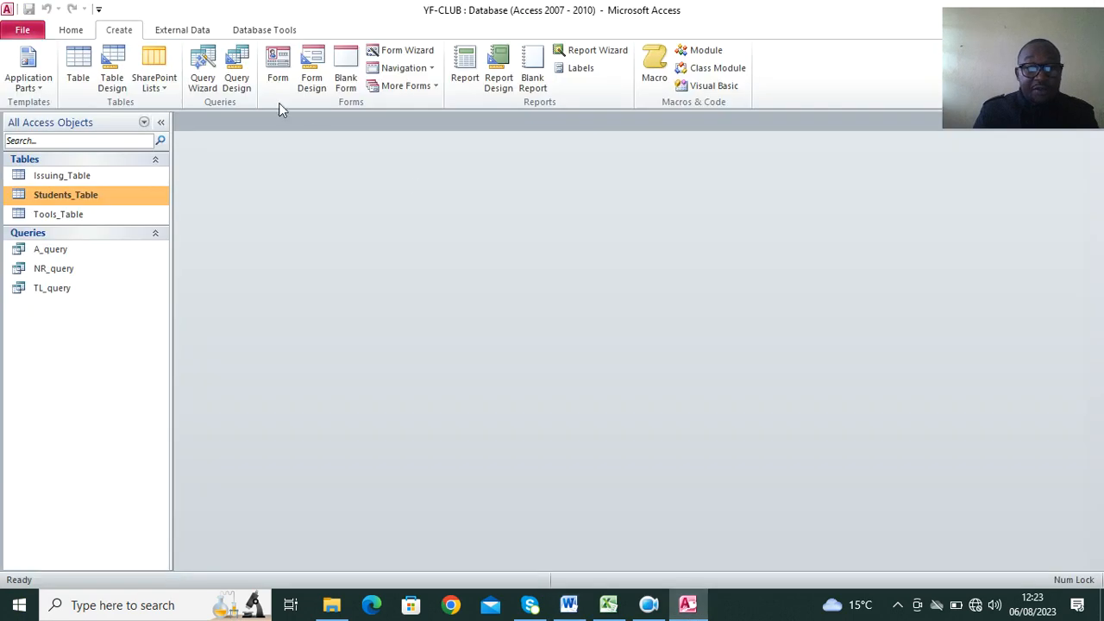
click(590, 50)
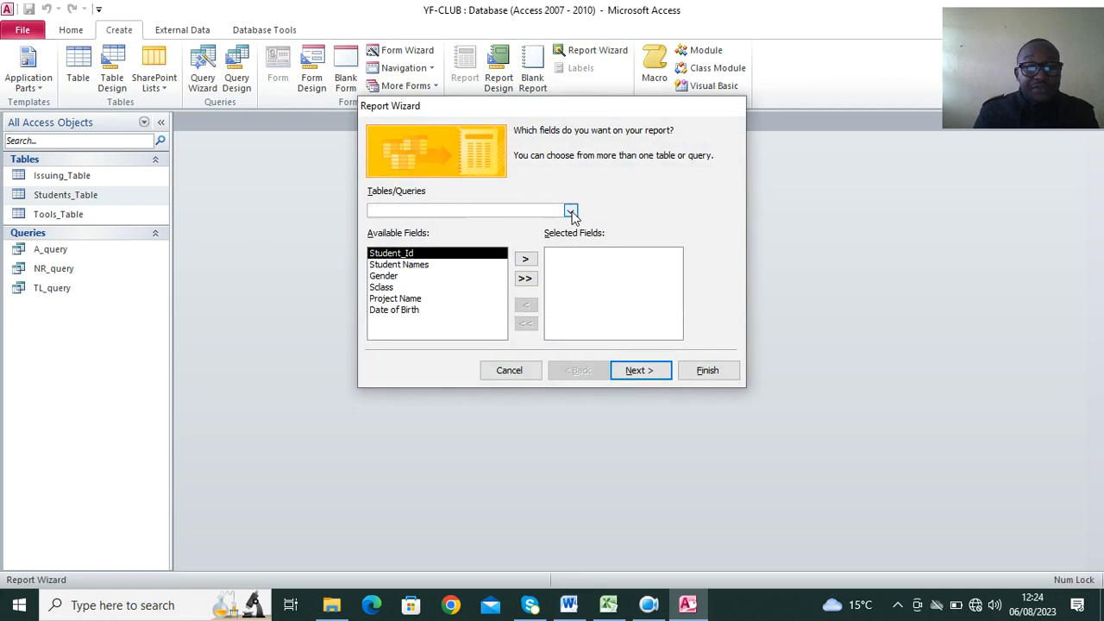
click(569, 210)
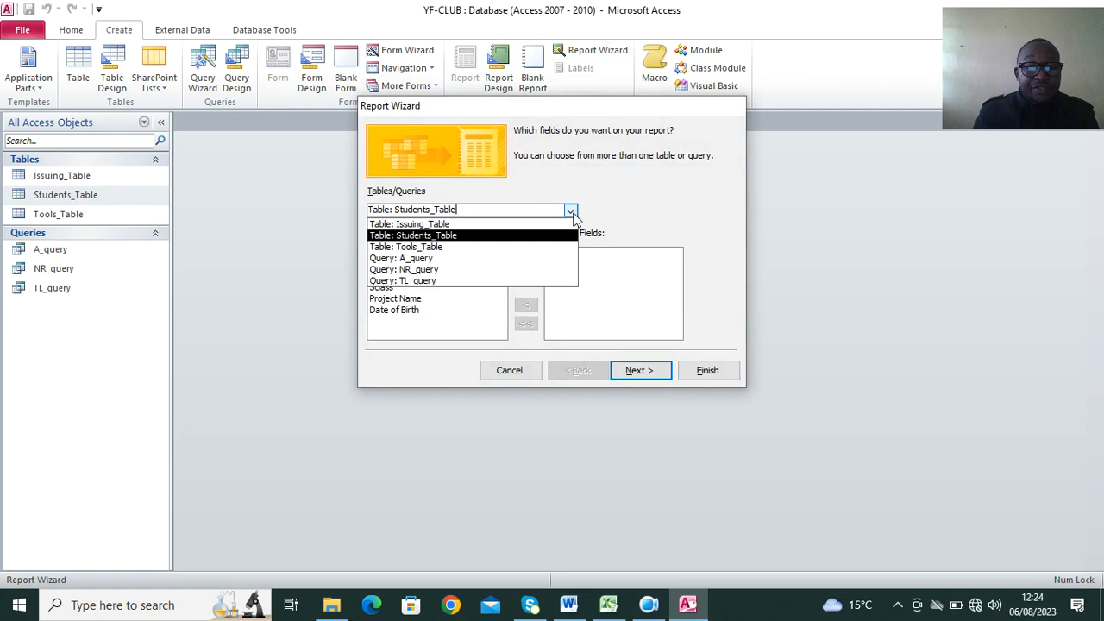
click(460, 269)
click(525, 279)
Generate the report viewed by Students_Table, without adding grouping levels, sorting or summary options.
click(633, 371)
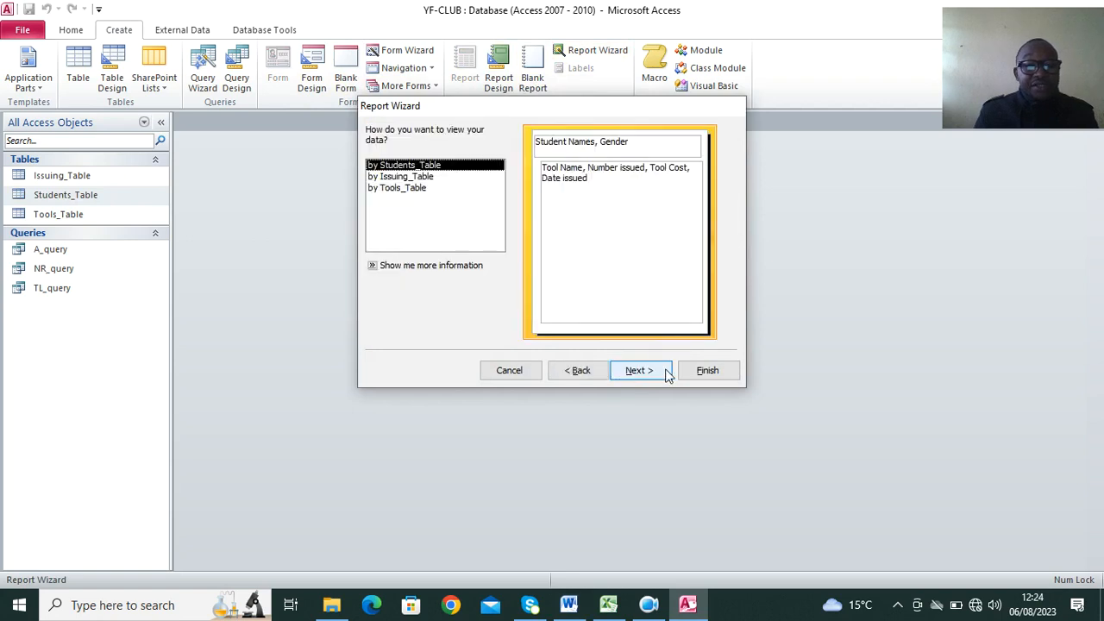
click(638, 371)
click(639, 371)
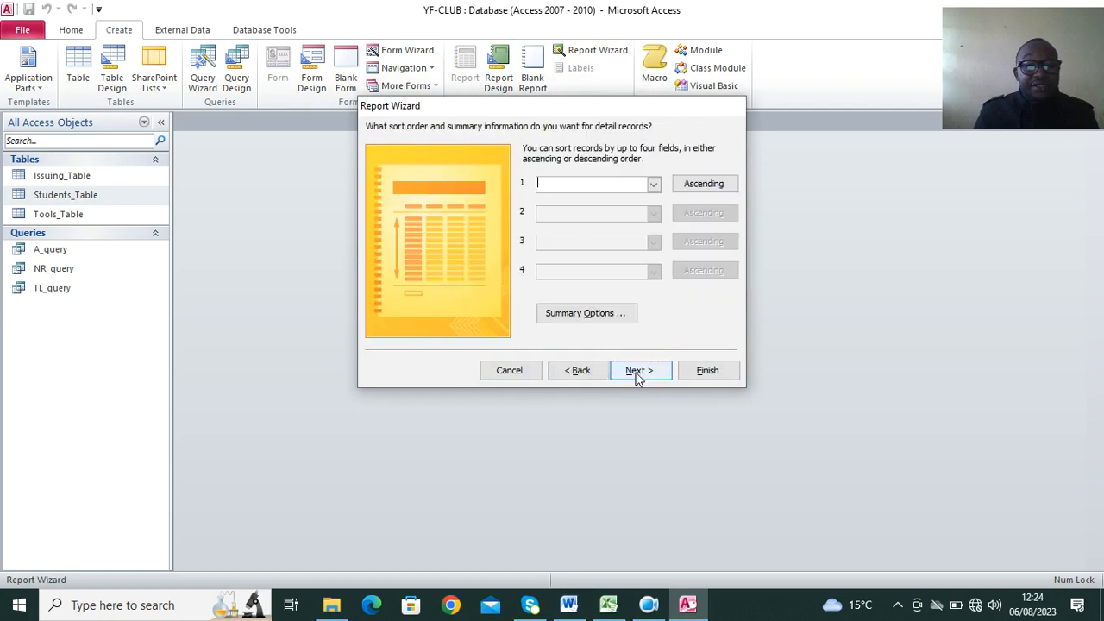
click(707, 372)
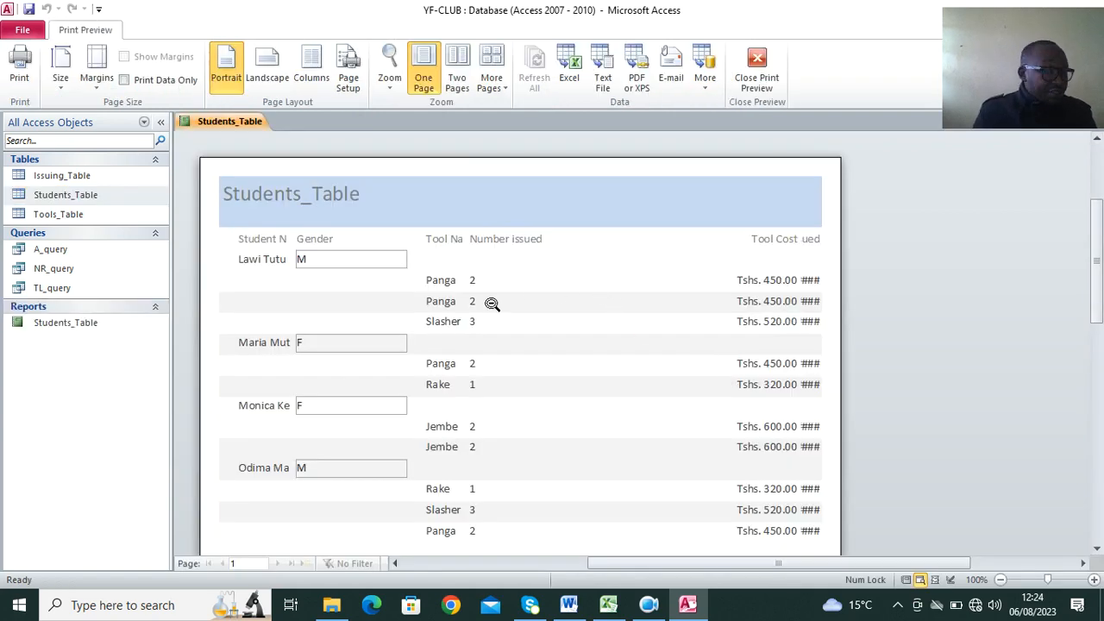
In the report design's Detail section, widen Tool Name and Date issued, shorten Number issued, shift Tool Cost beside it, and view the report.
right_click(387, 178)
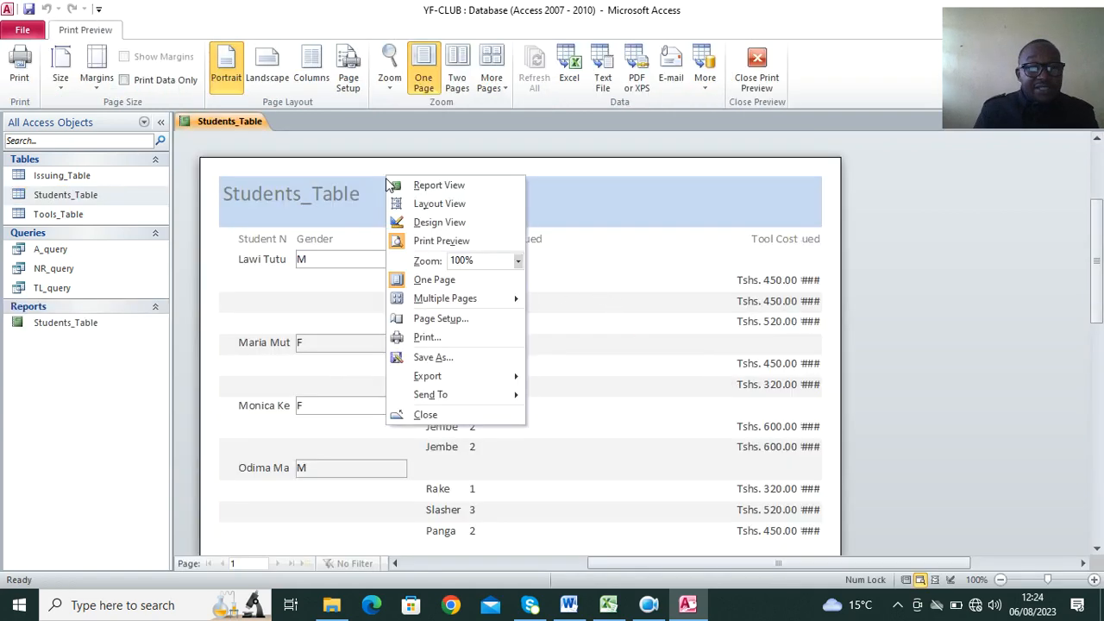
click(433, 224)
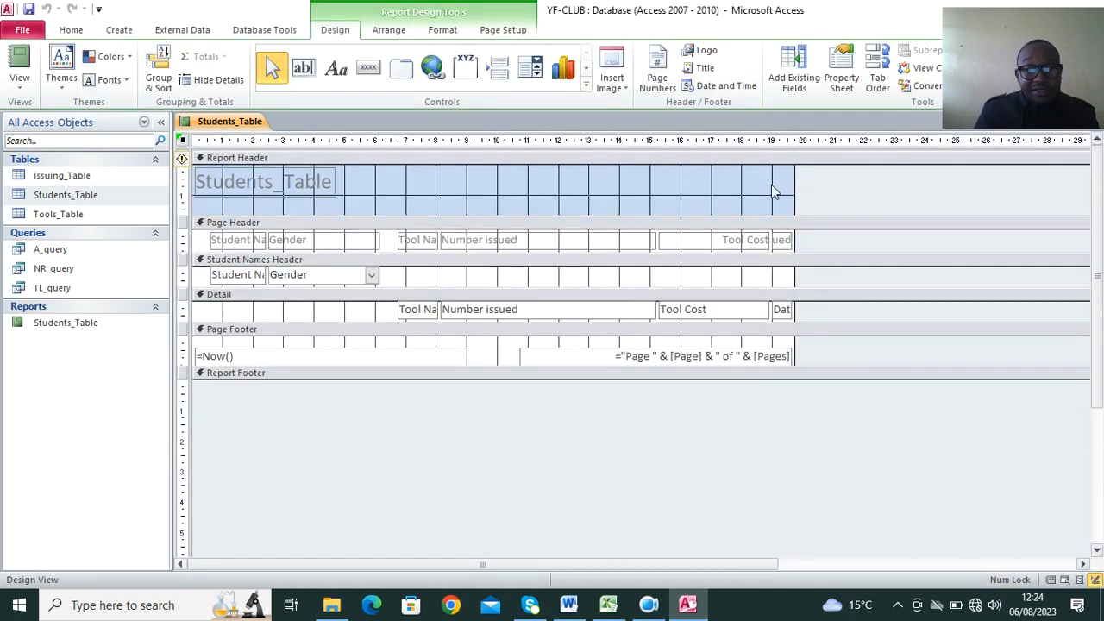
mouse_move(420, 317)
mouse_down()
mouse_move(400, 321)
mouse_move(436, 309)
mouse_up()
click(479, 311)
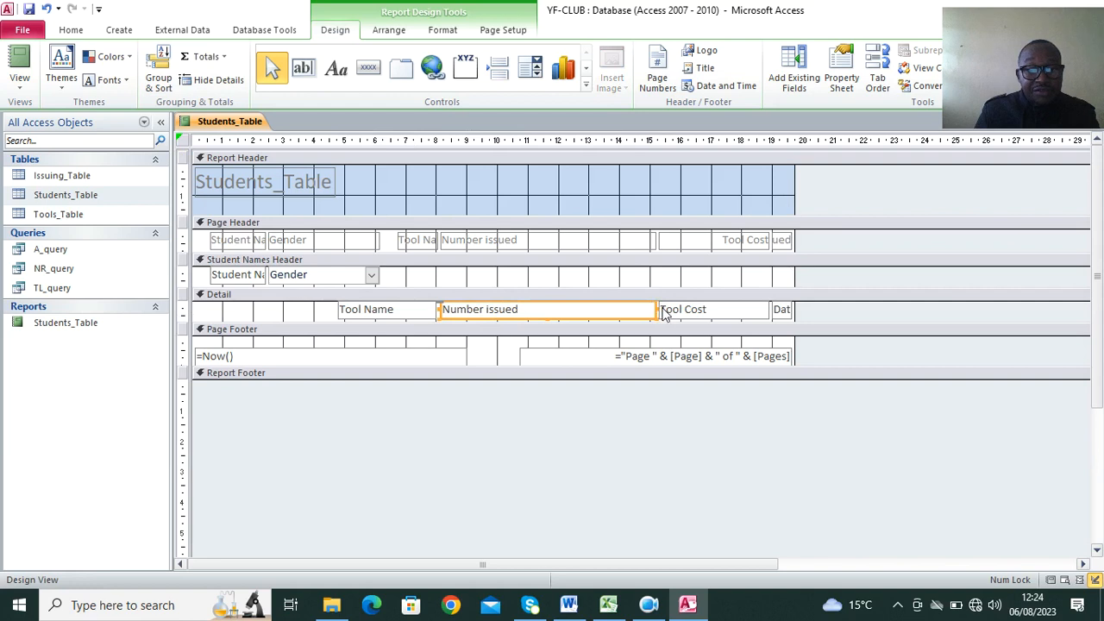
drag(655, 308, 629, 313)
click(780, 310)
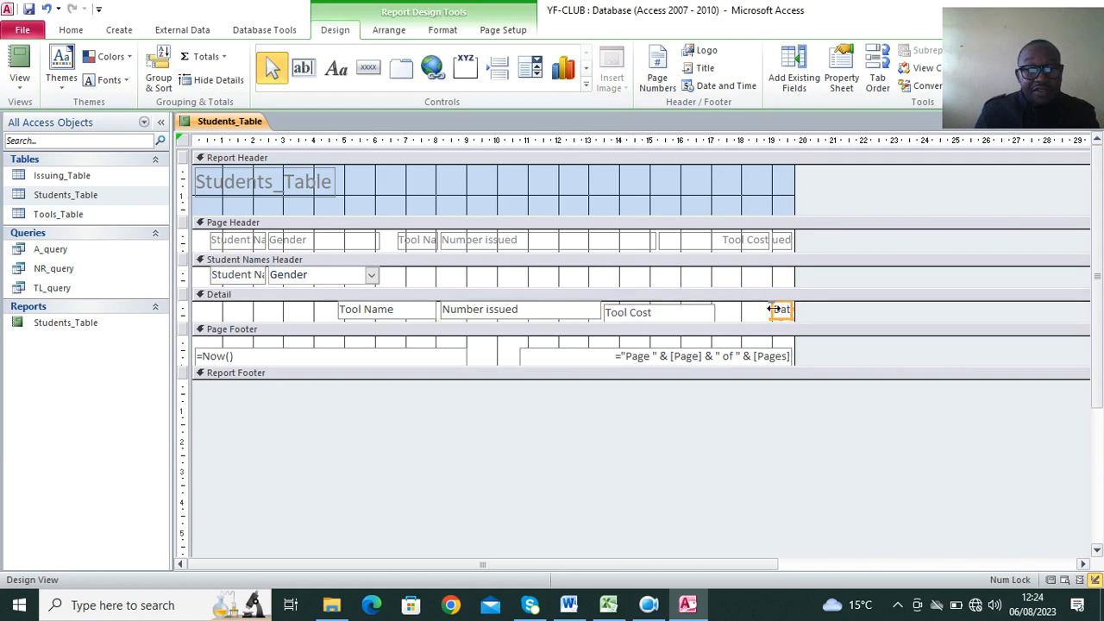
drag(761, 307, 701, 308)
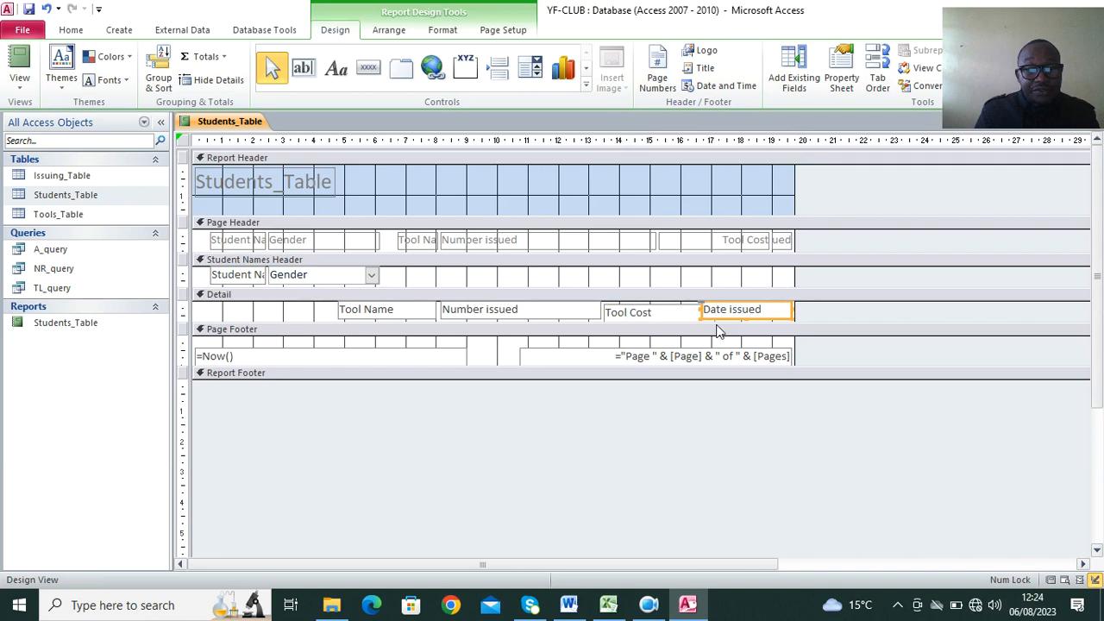
click(17, 74)
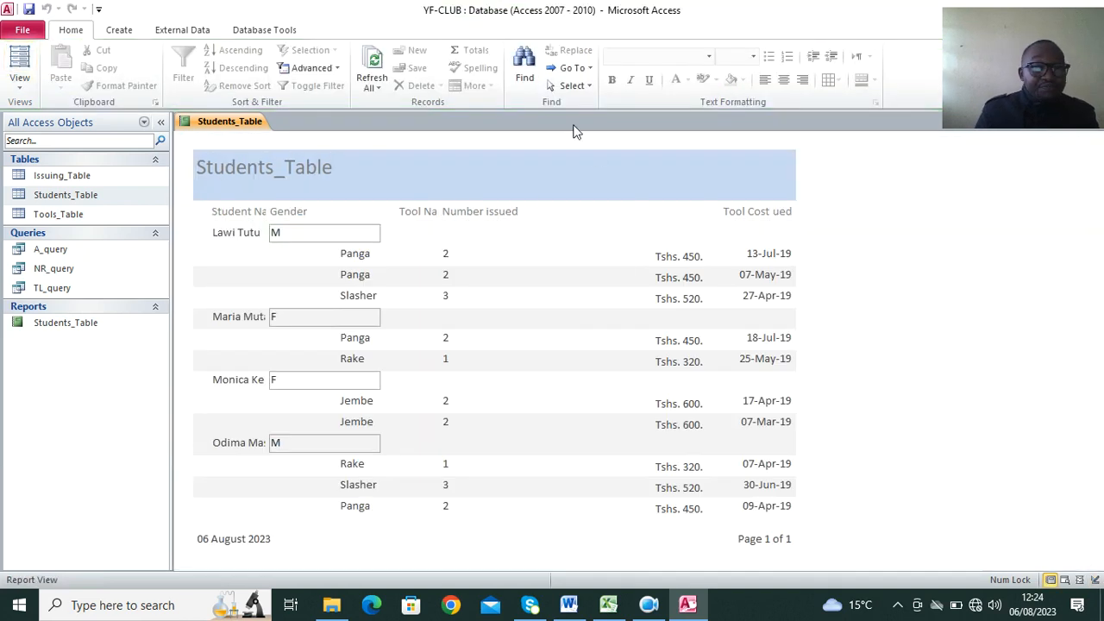
right_click(481, 175)
click(530, 210)
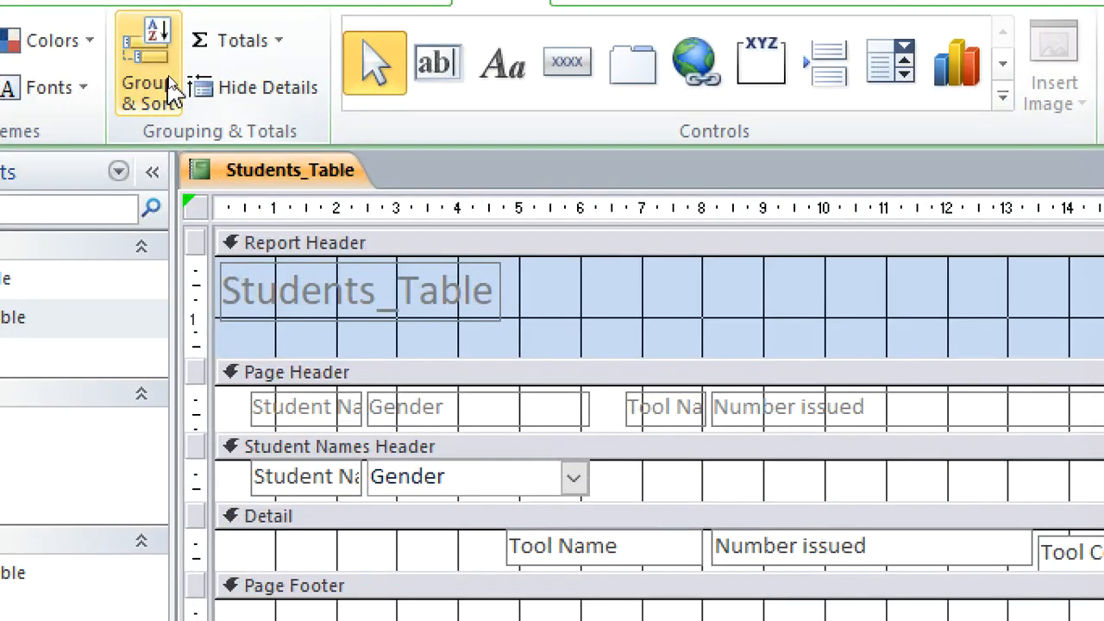
click(169, 86)
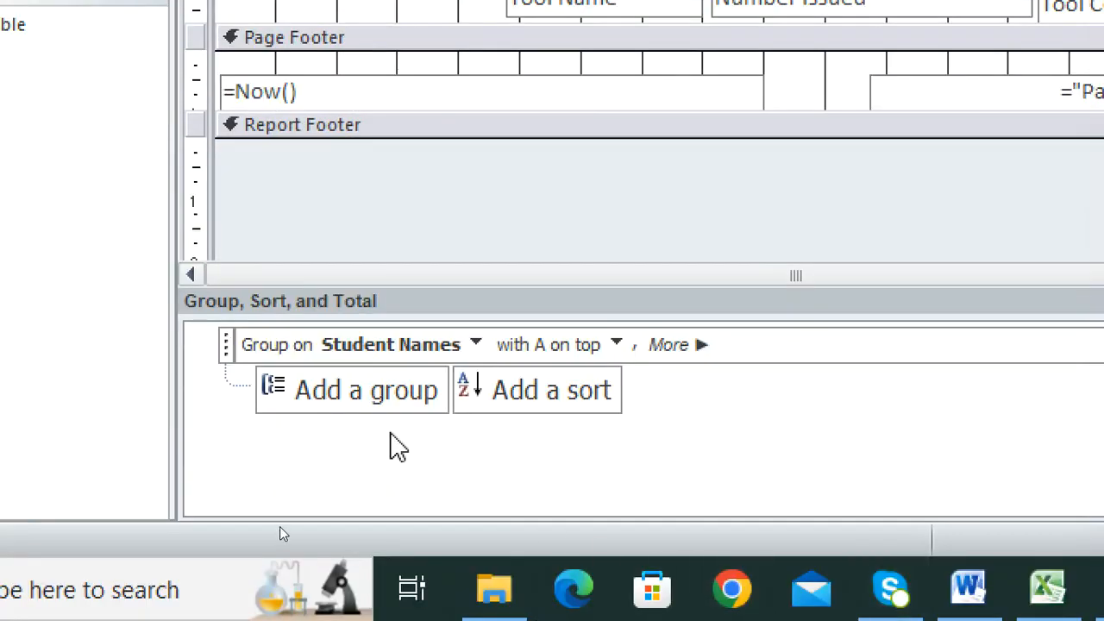
click(414, 412)
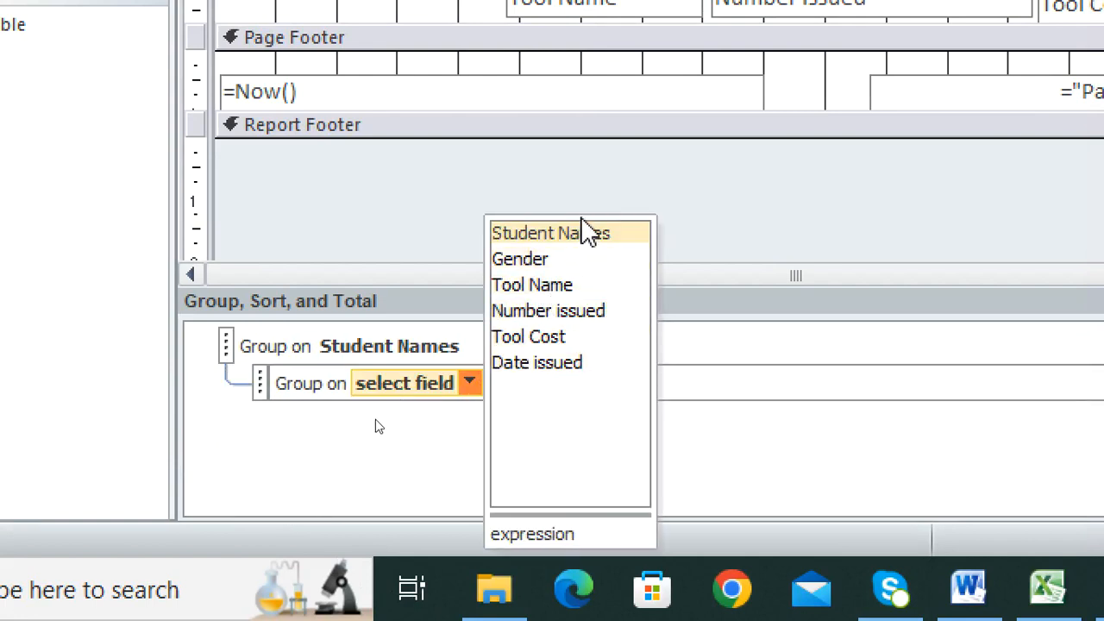
click(470, 390)
click(479, 395)
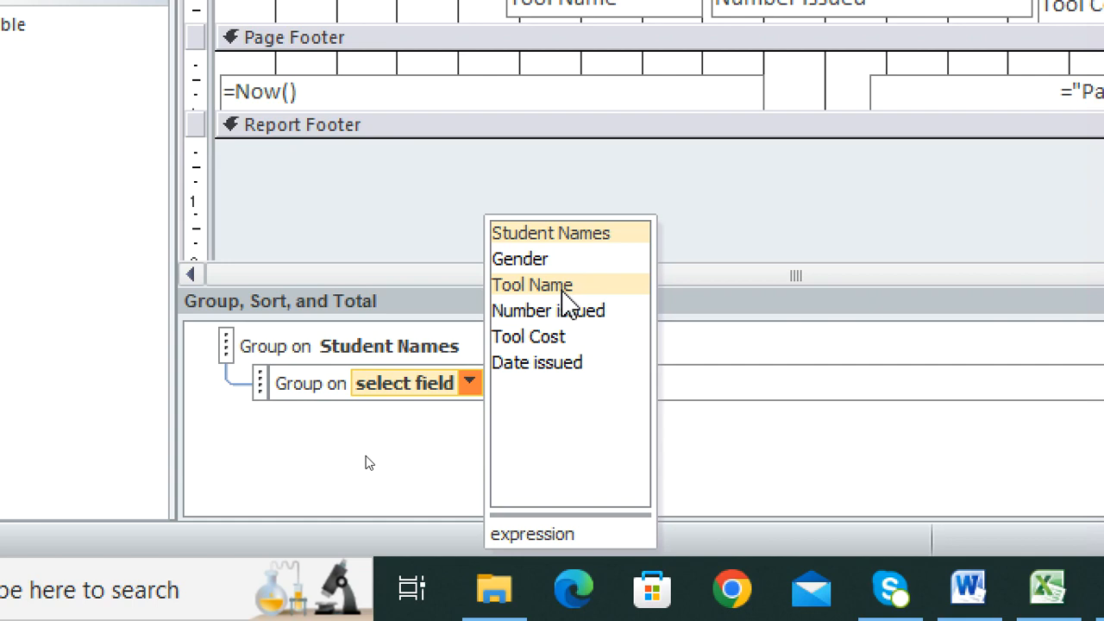
click(758, 441)
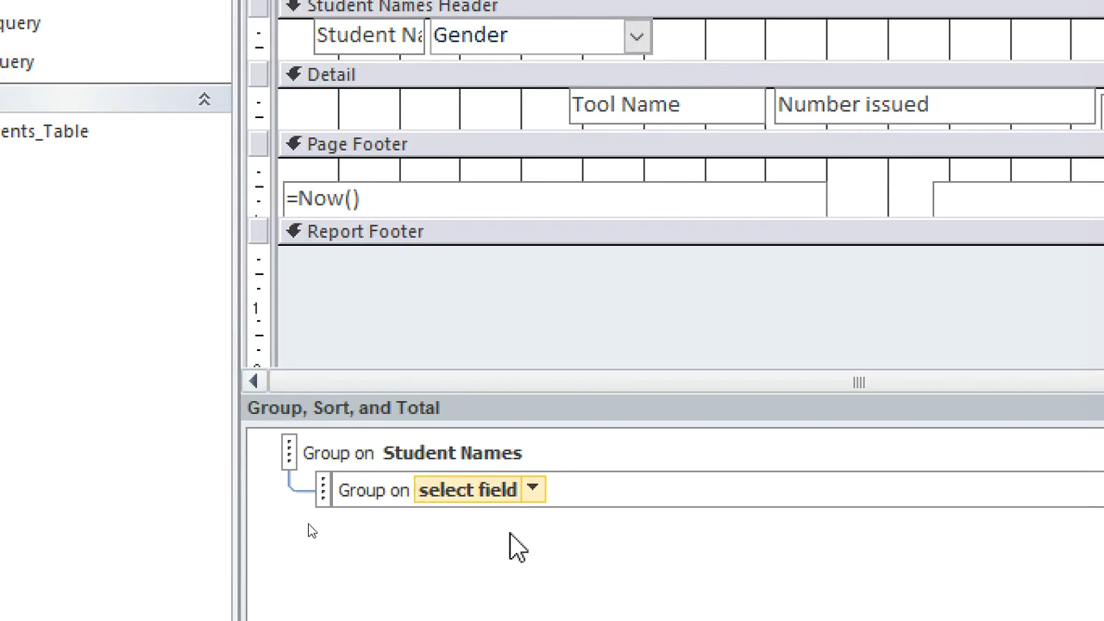
click(532, 490)
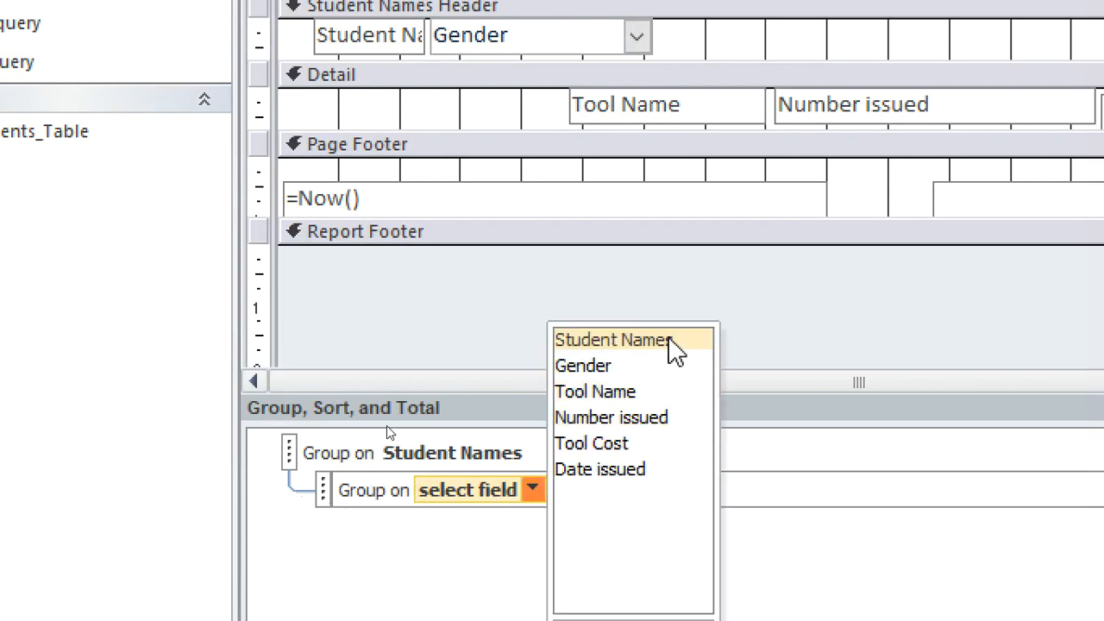
click(866, 517)
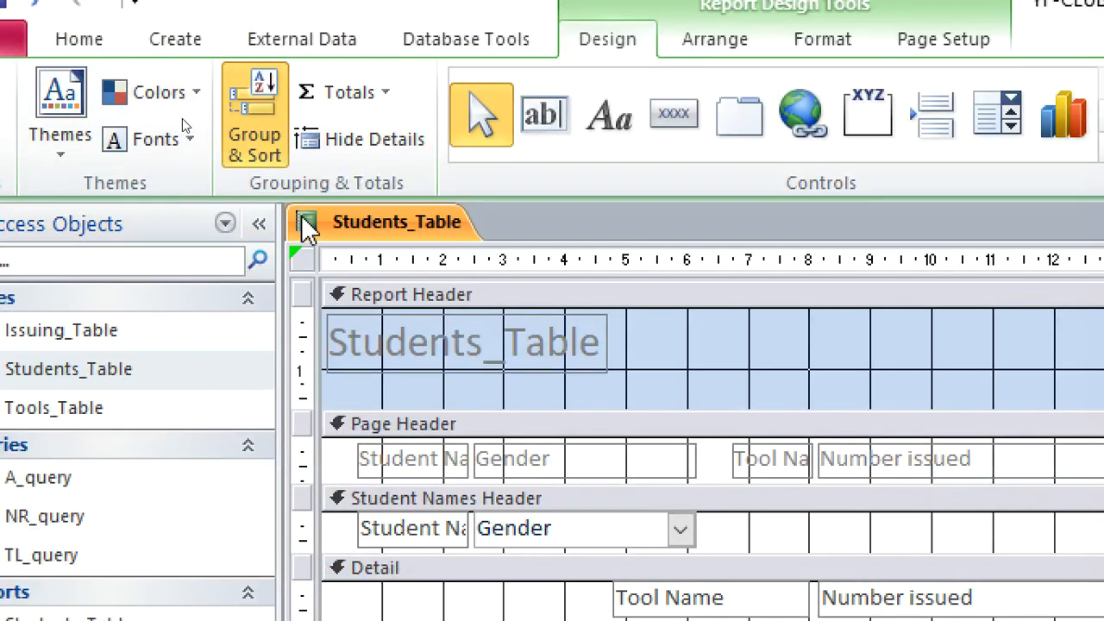
Close the open report and permanently delete the Students_Table report from the database.
right_click(258, 61)
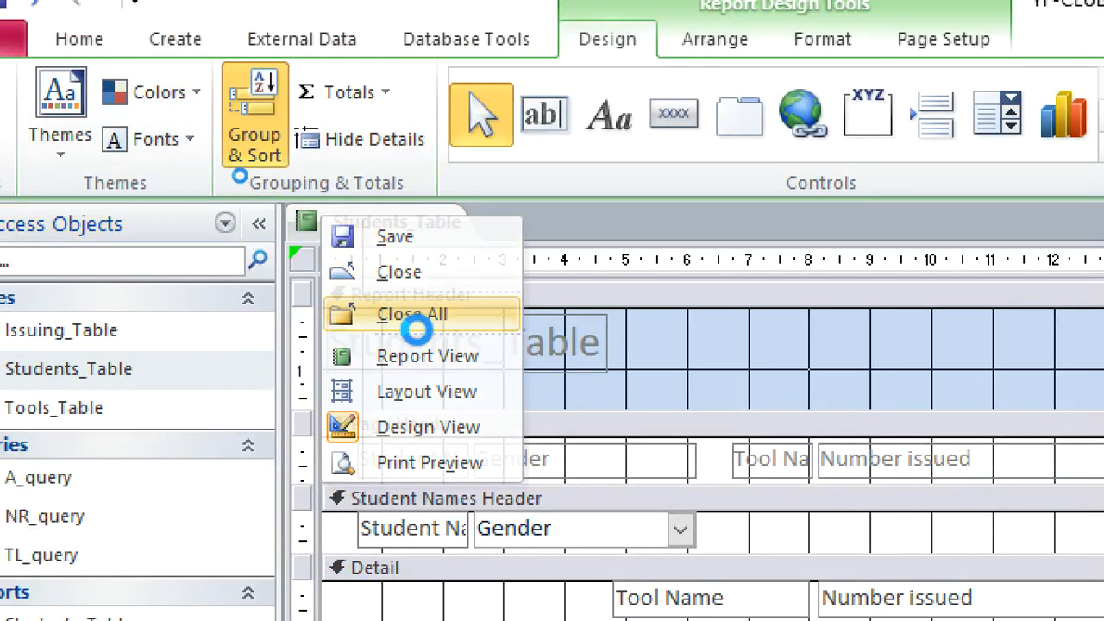
click(415, 315)
click(867, 539)
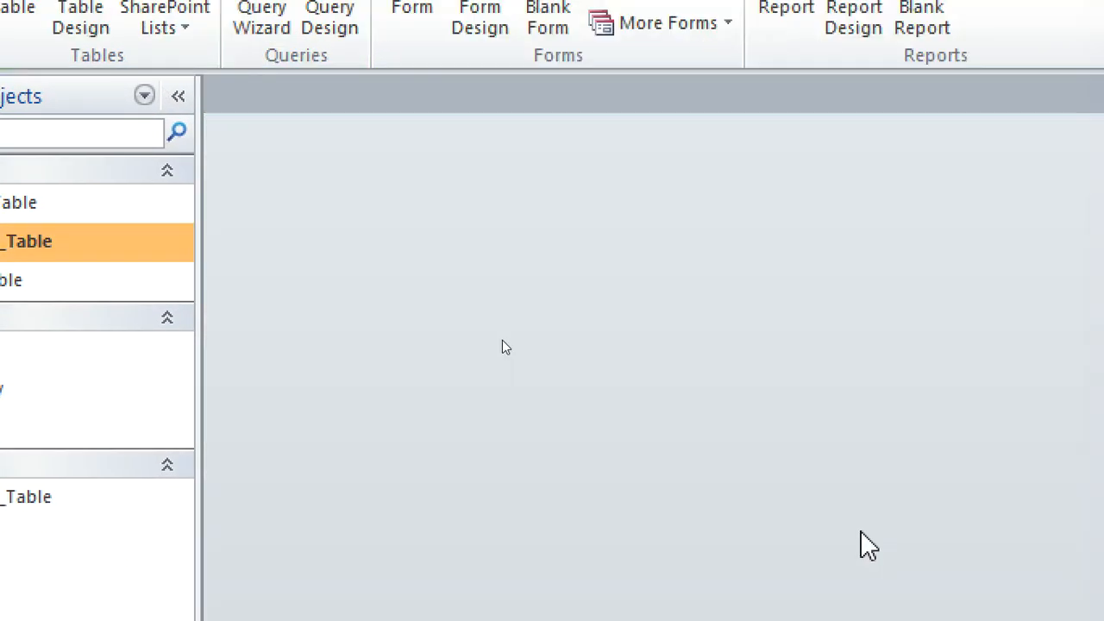
click(26, 504)
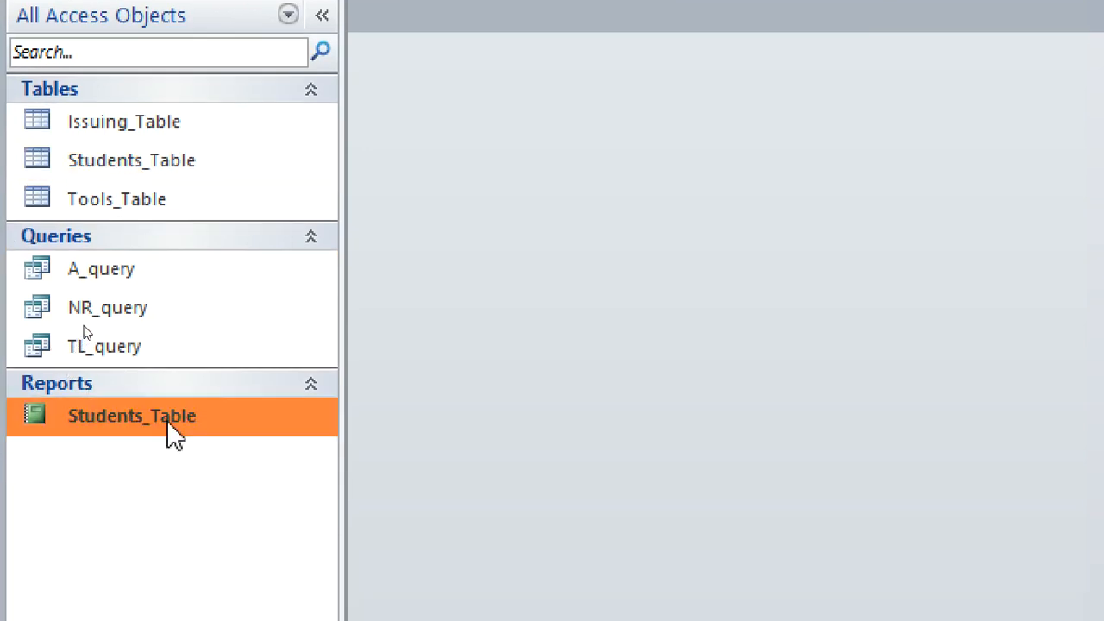
key(Delete)
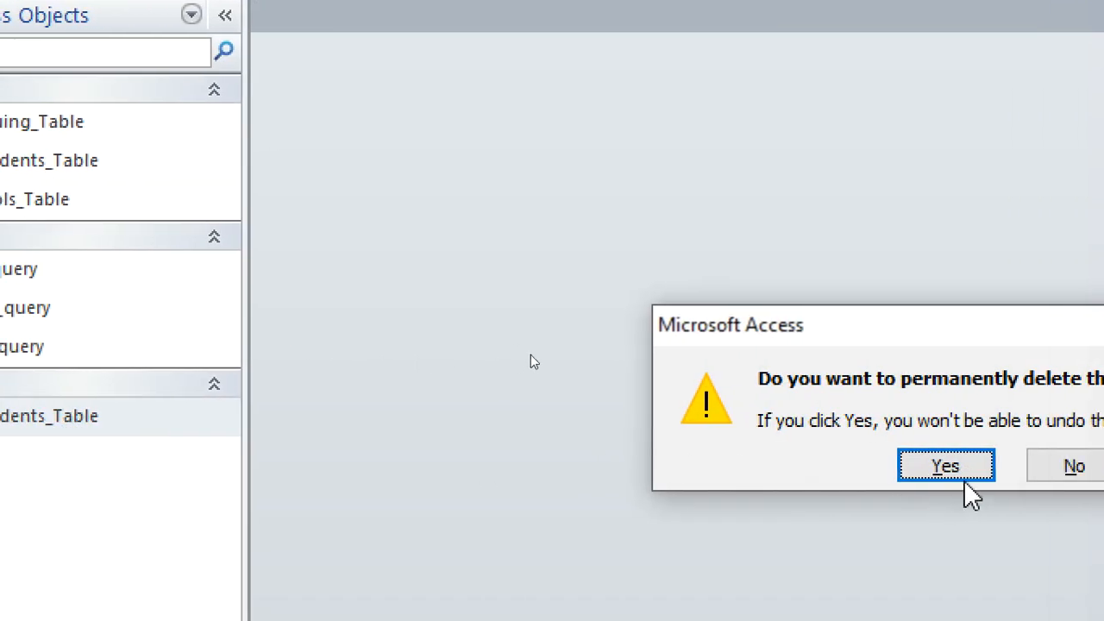
click(1017, 468)
Add the Sclass field from Students_Table to the design of NR_query, save the query and close it.
right_click(58, 339)
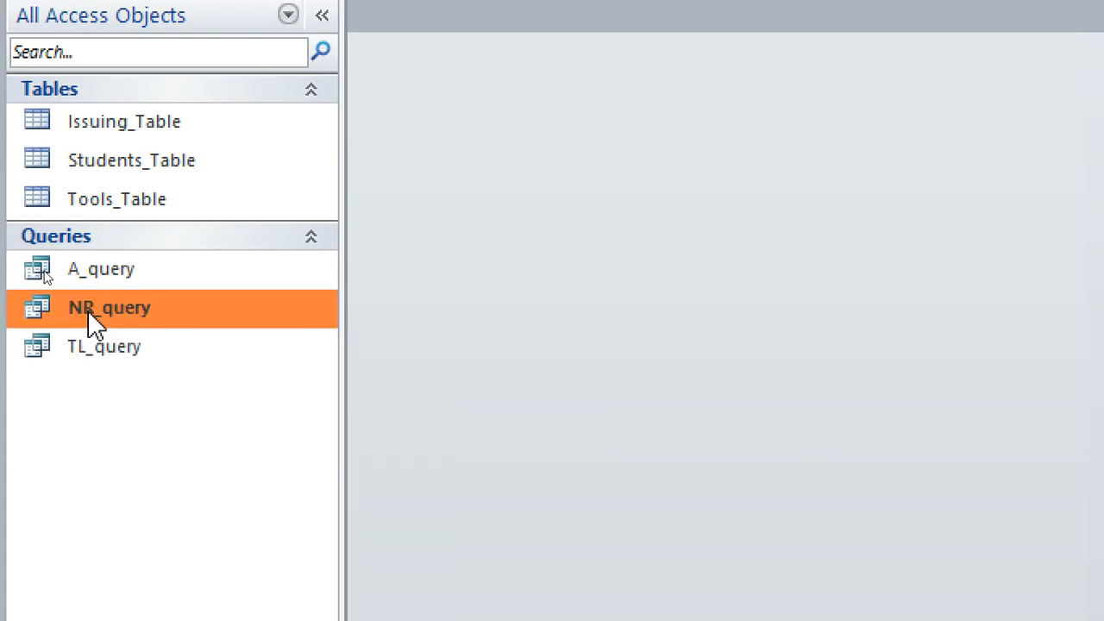
right_click(88, 310)
click(193, 362)
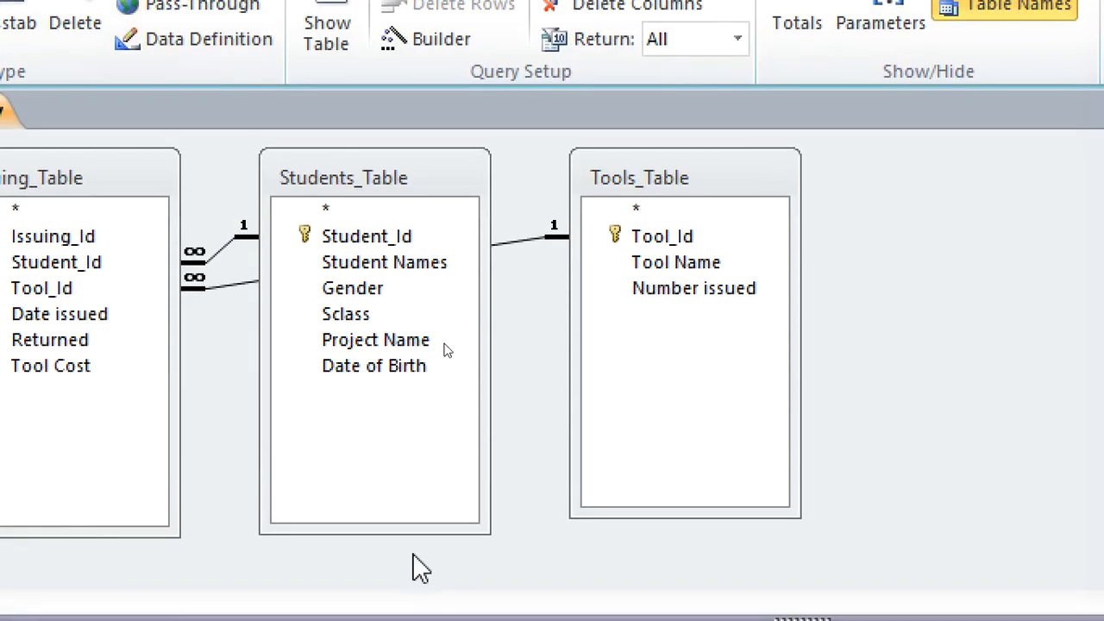
click(412, 355)
double_click(378, 305)
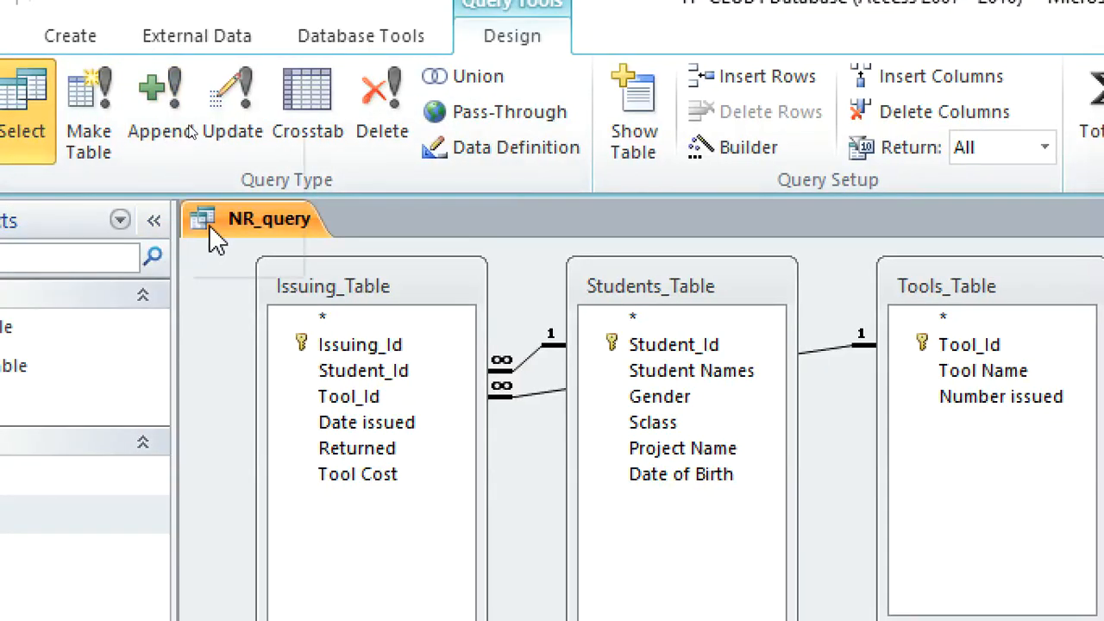
right_click(216, 233)
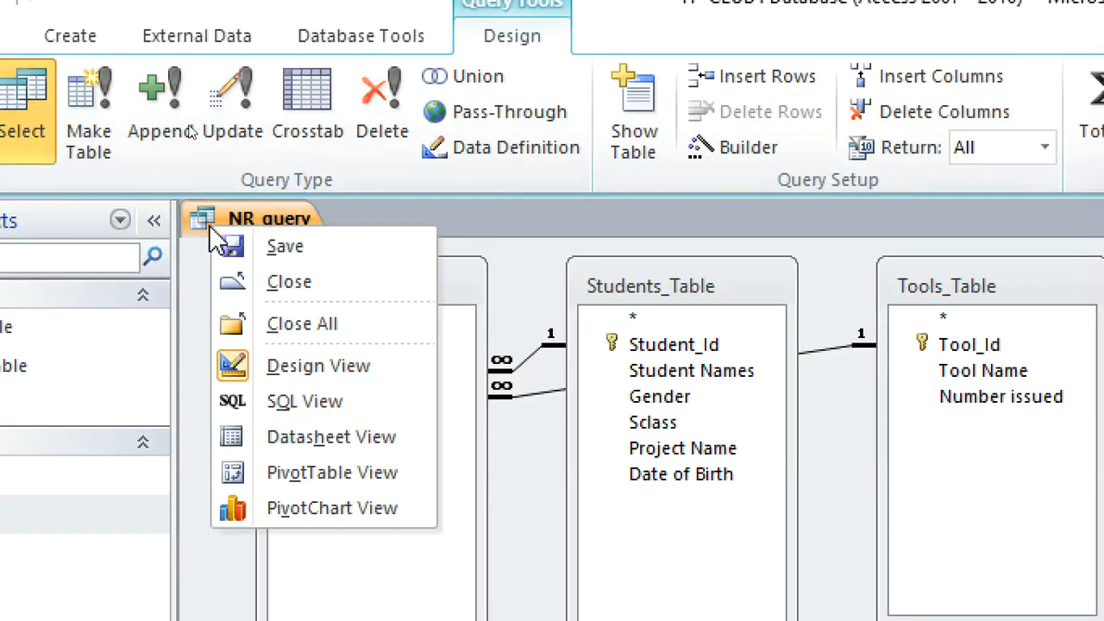
click(301, 251)
right_click(269, 221)
click(362, 319)
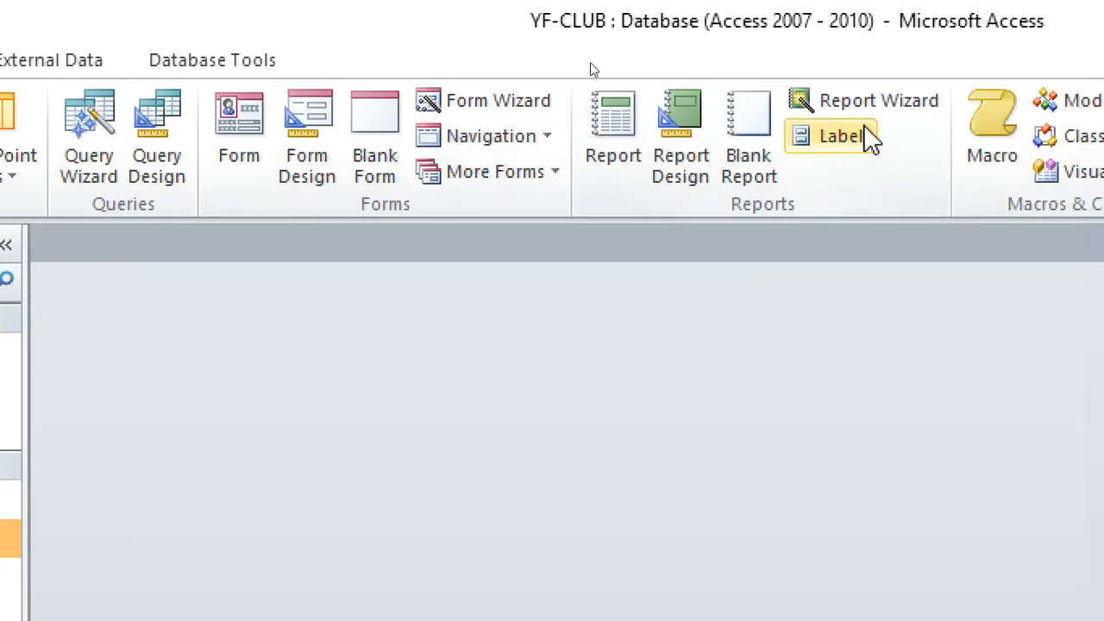
Generate a Report Wizard report with all fields of NR_query, viewed by Students_Table, without adding grouping levels, sorting or summary options.
click(860, 111)
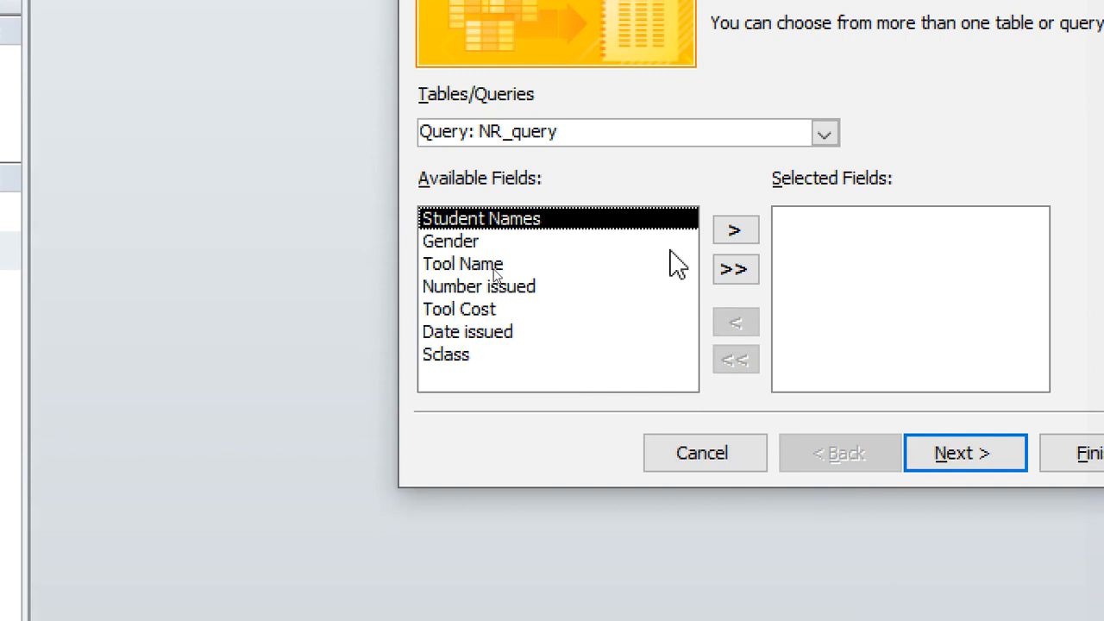
click(724, 274)
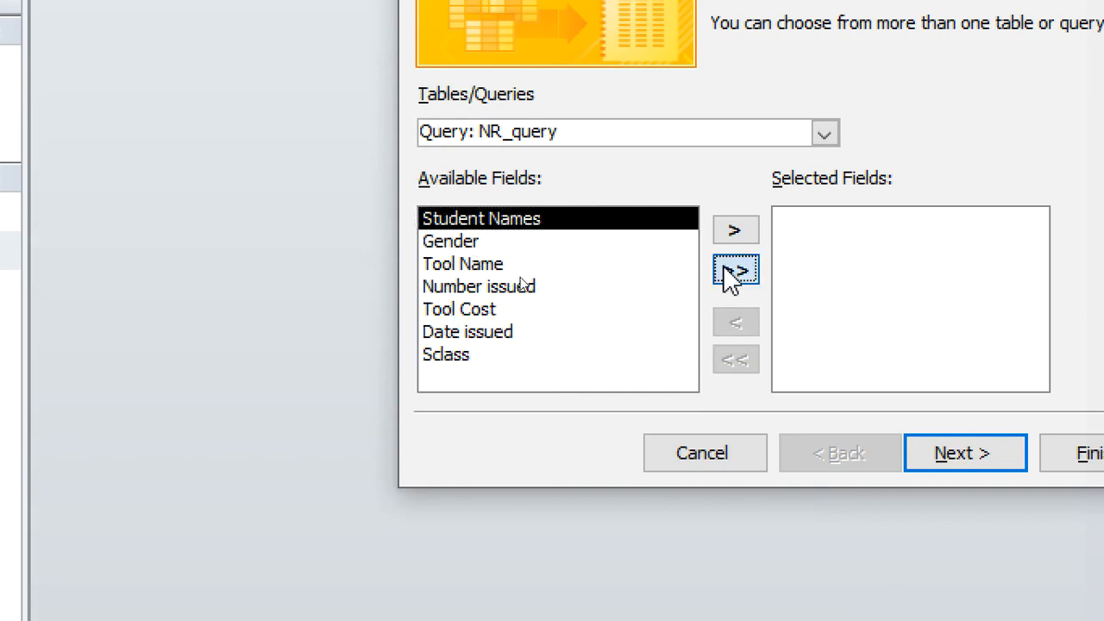
click(958, 451)
click(957, 453)
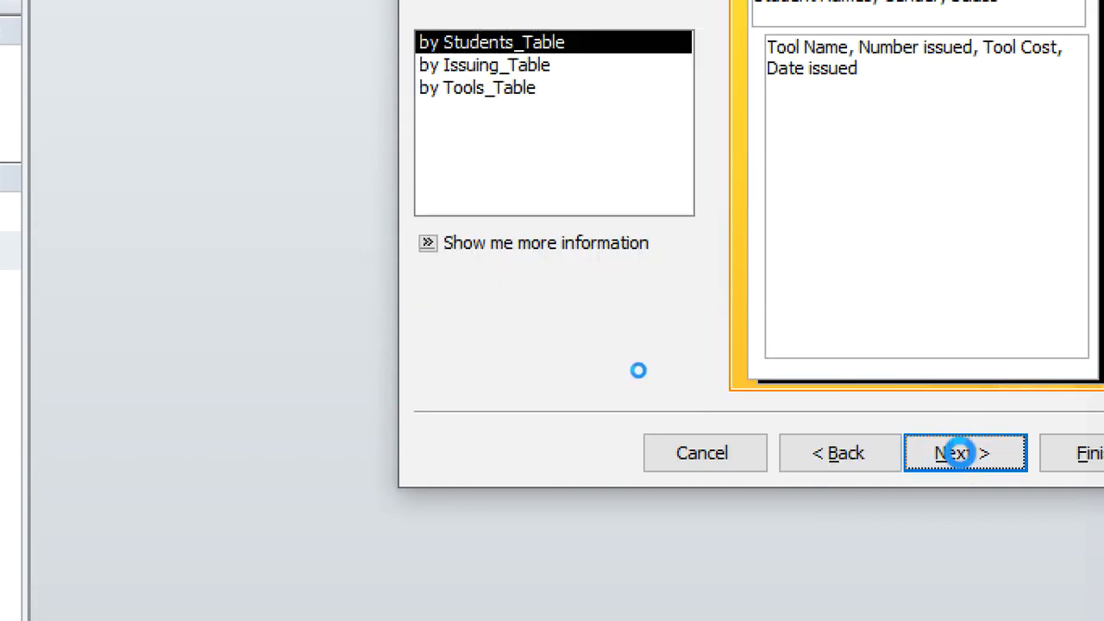
click(962, 454)
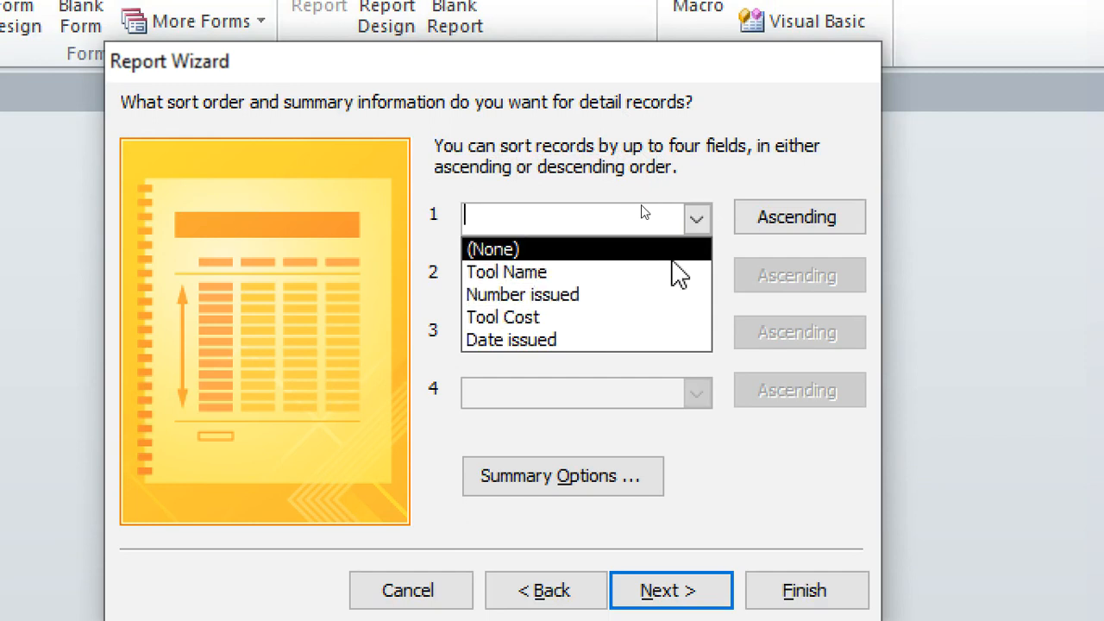
click(752, 134)
click(781, 597)
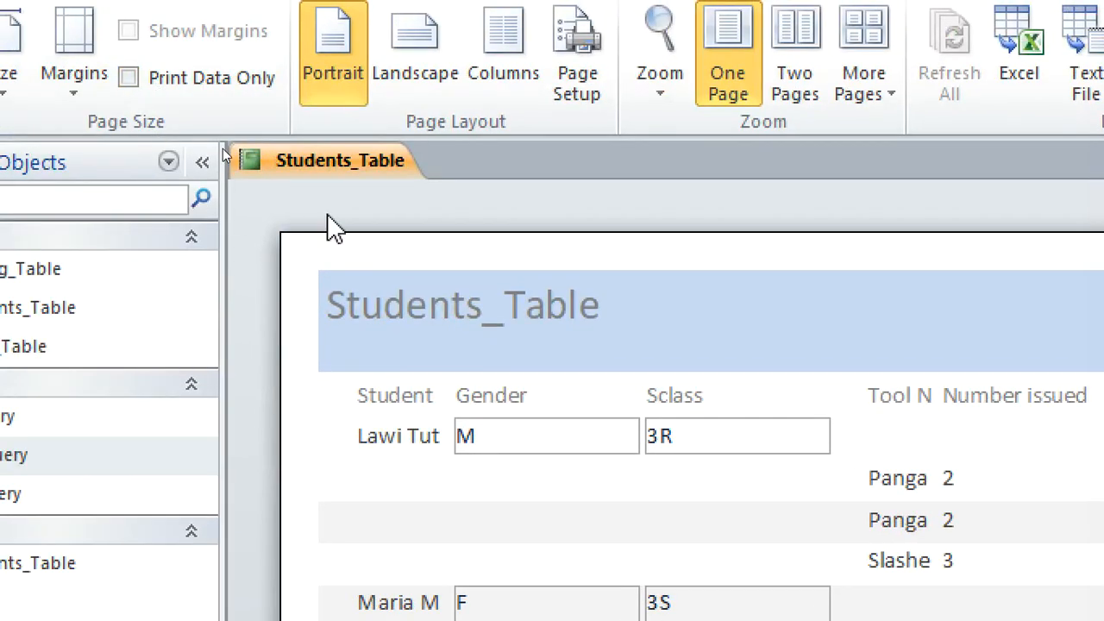
Add a group level on Sclass beneath Student Names in the report design, and view the report.
right_click(312, 169)
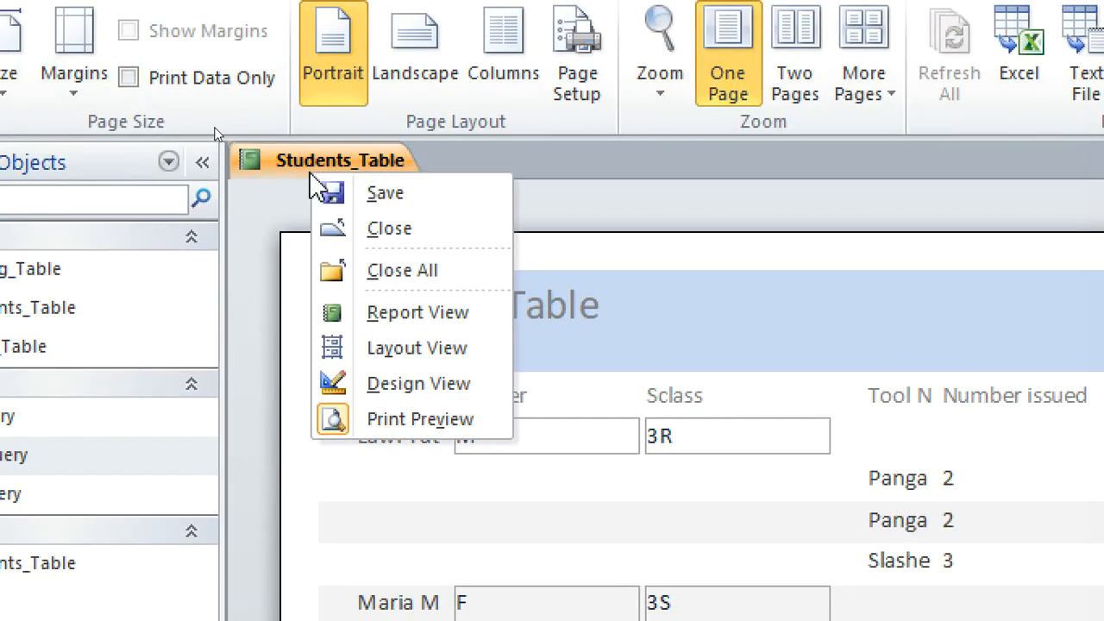
click(435, 388)
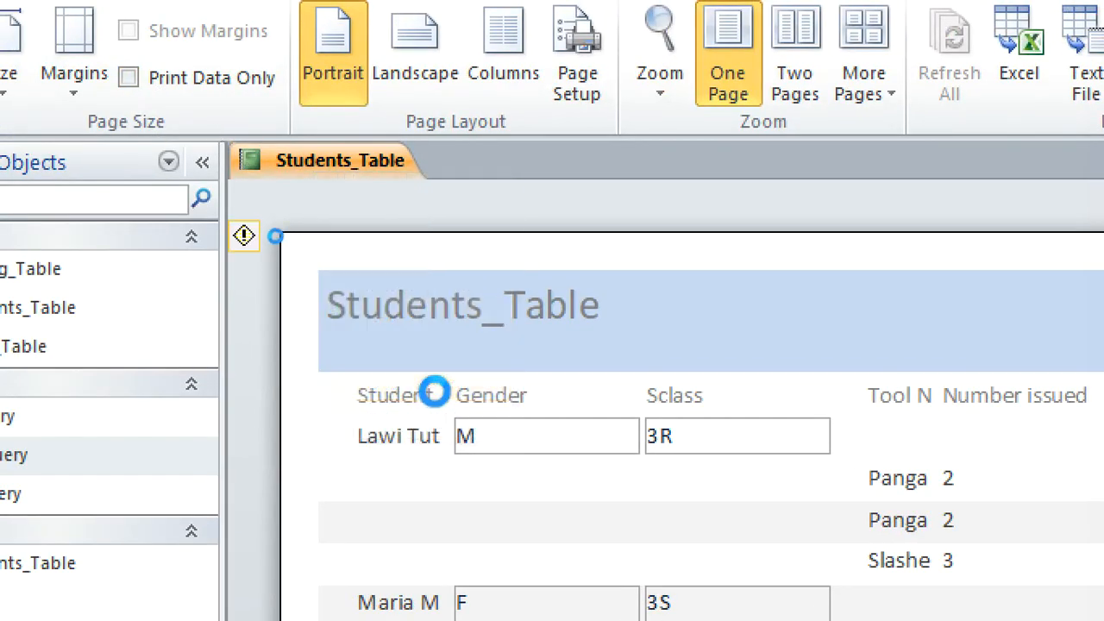
click(197, 77)
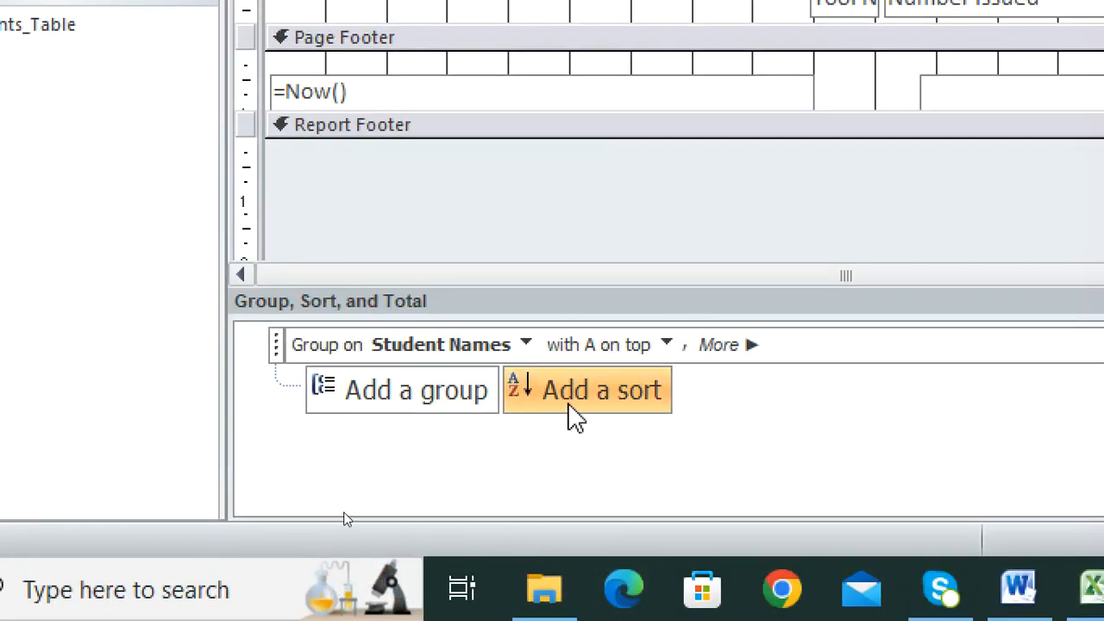
click(472, 401)
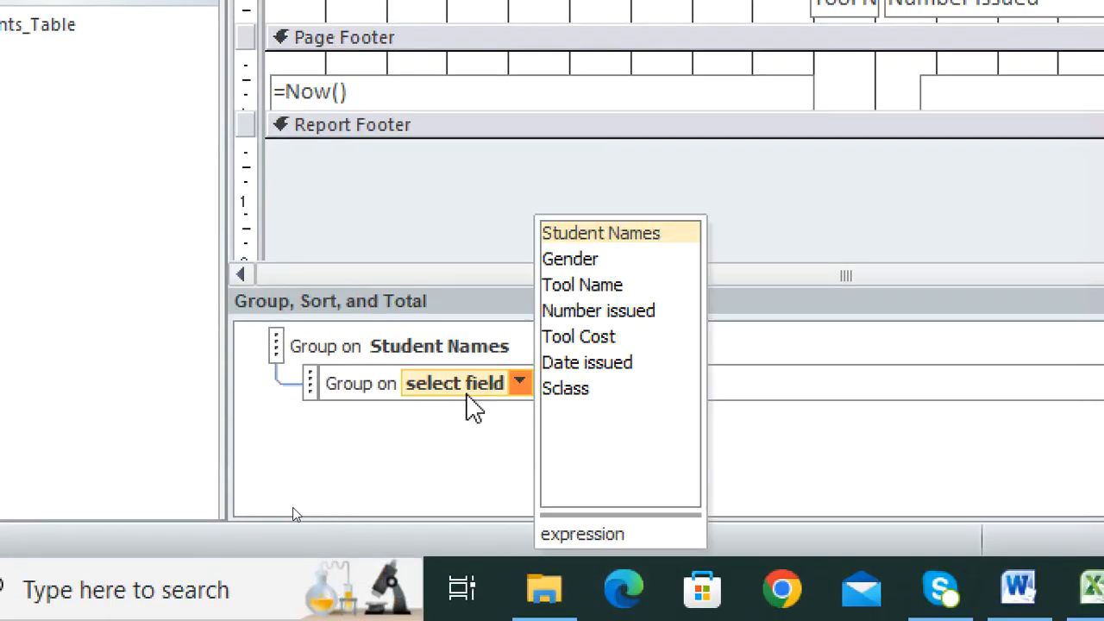
click(602, 392)
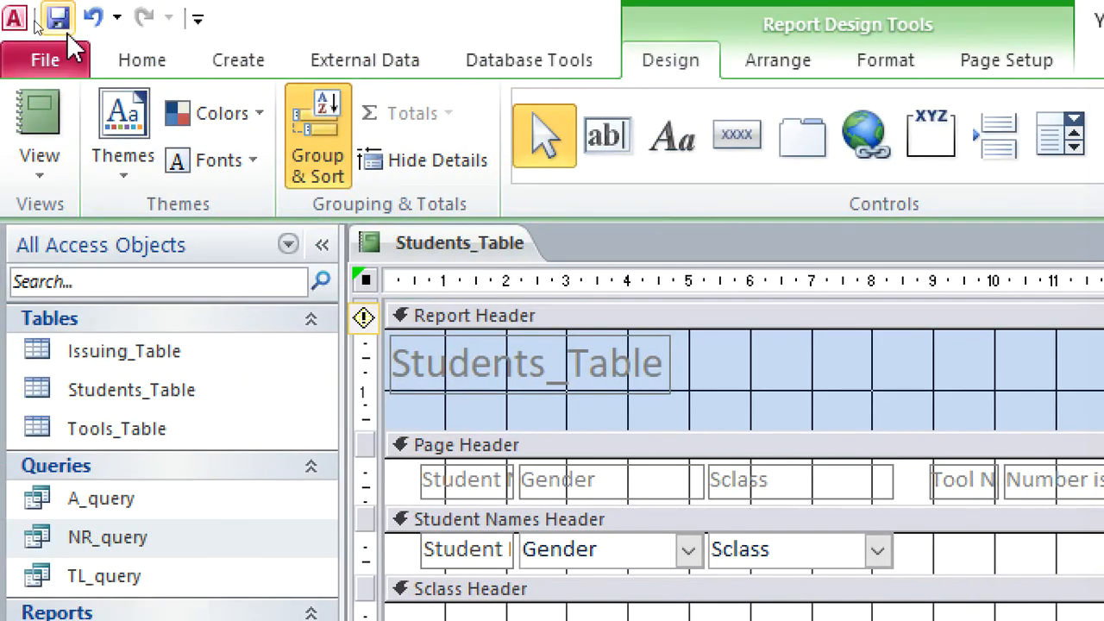
click(48, 109)
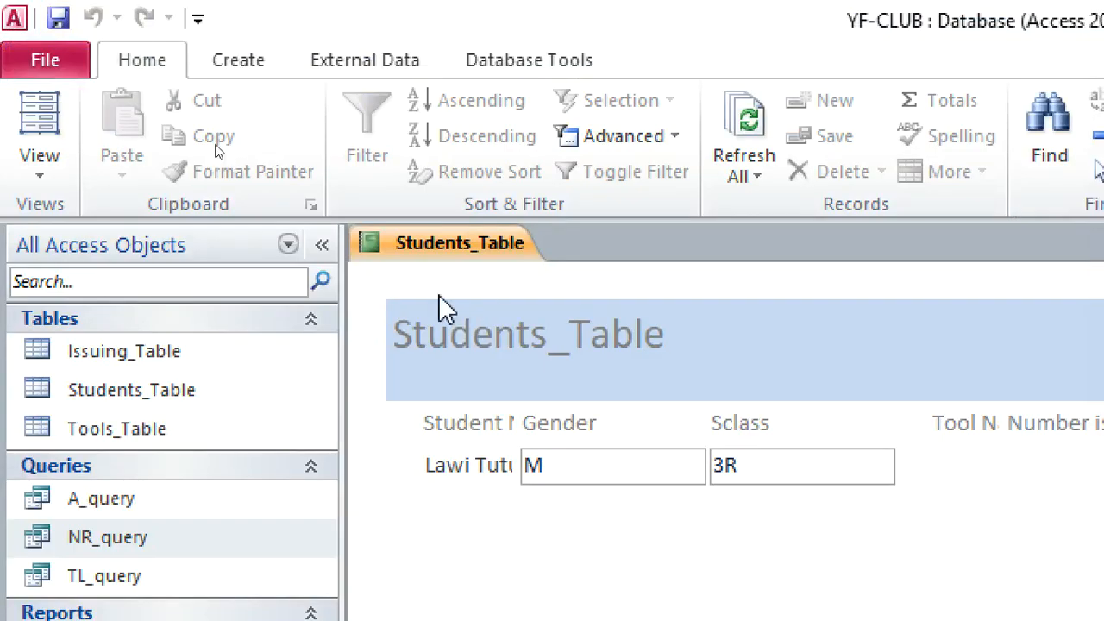
Return to the report design and shrink the height of the empty Sclass Header section.
right_click(431, 250)
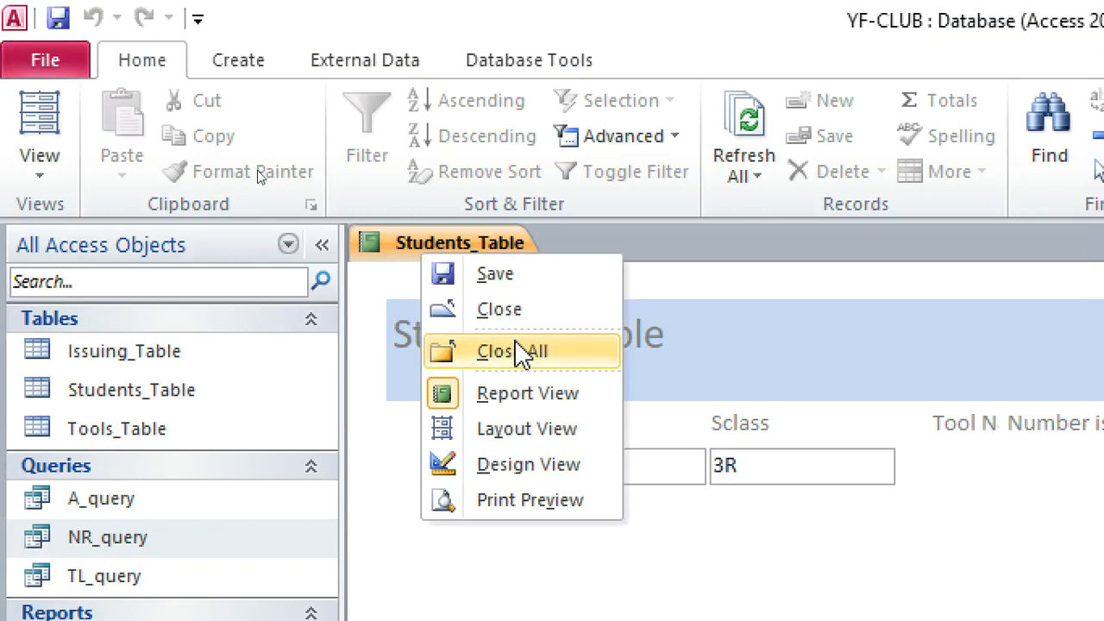
click(542, 466)
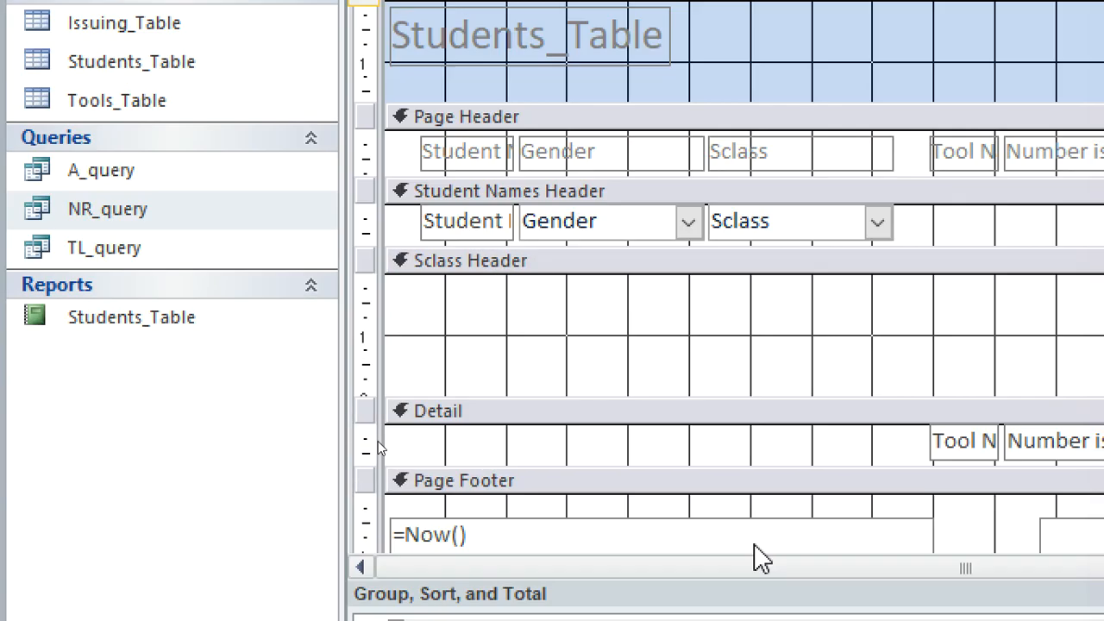
drag(674, 280, 650, 167)
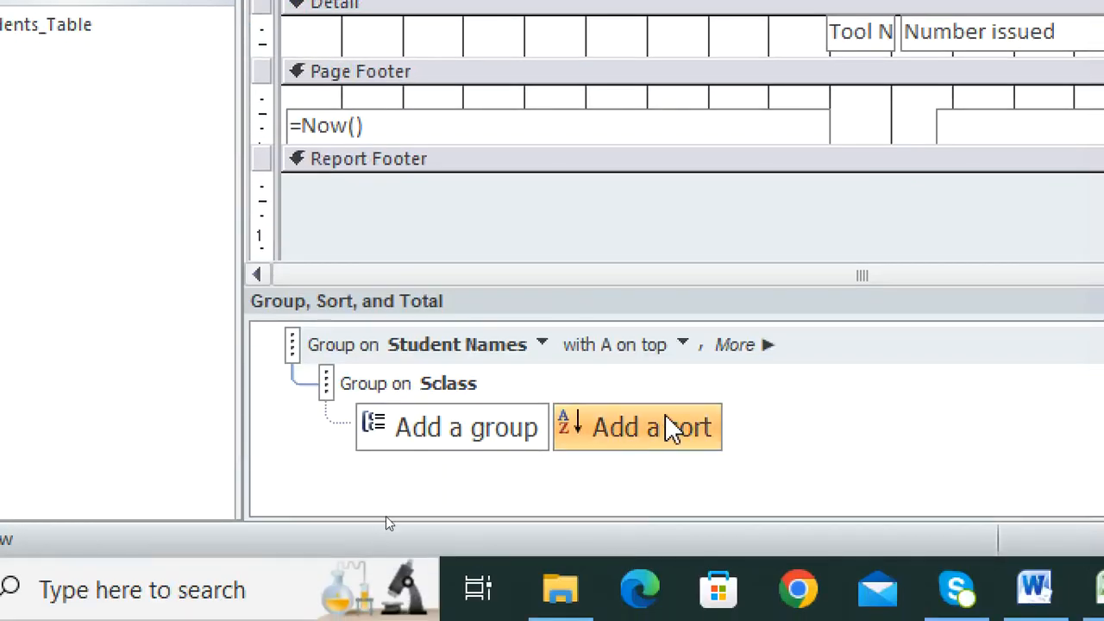
Add grand totals counting Student Names and summing Tool Cost to the report, and view the report down to its end.
click(770, 348)
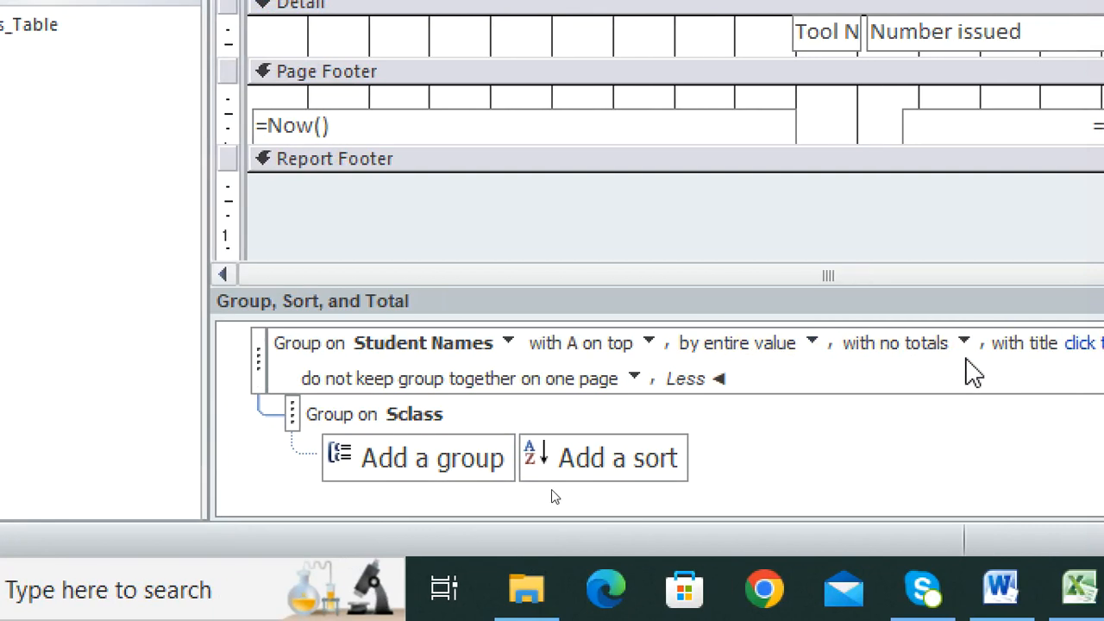
click(997, 345)
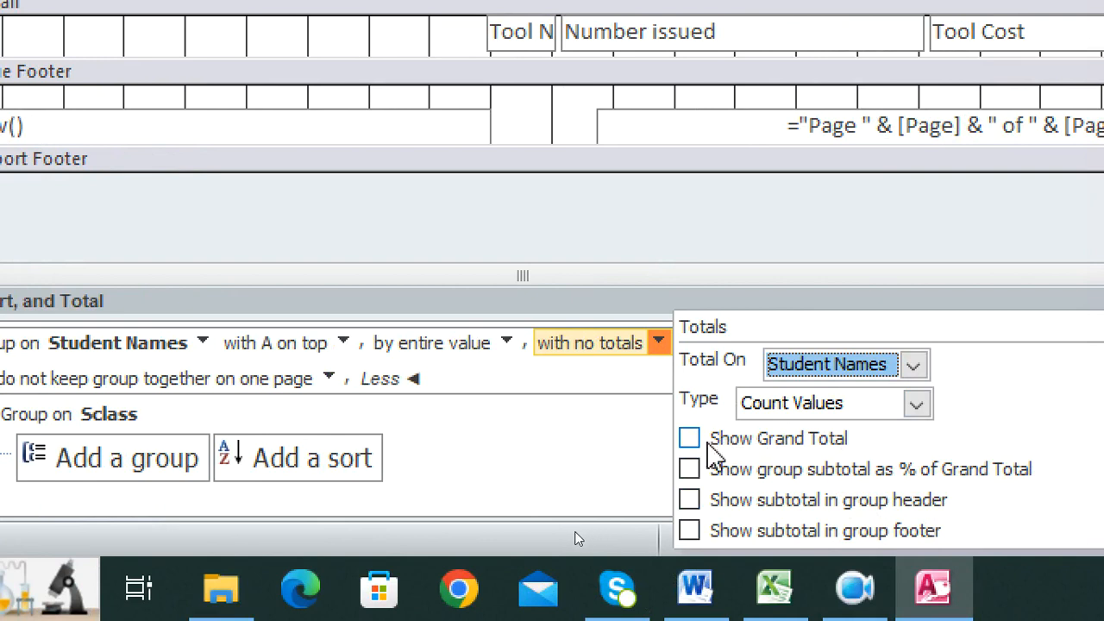
click(703, 444)
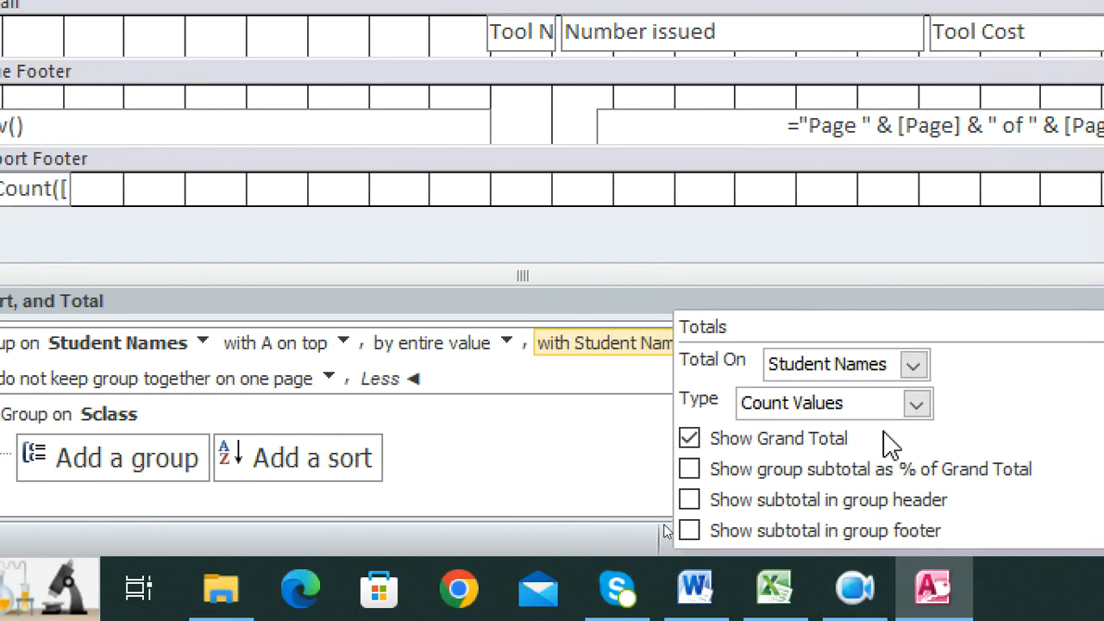
click(914, 366)
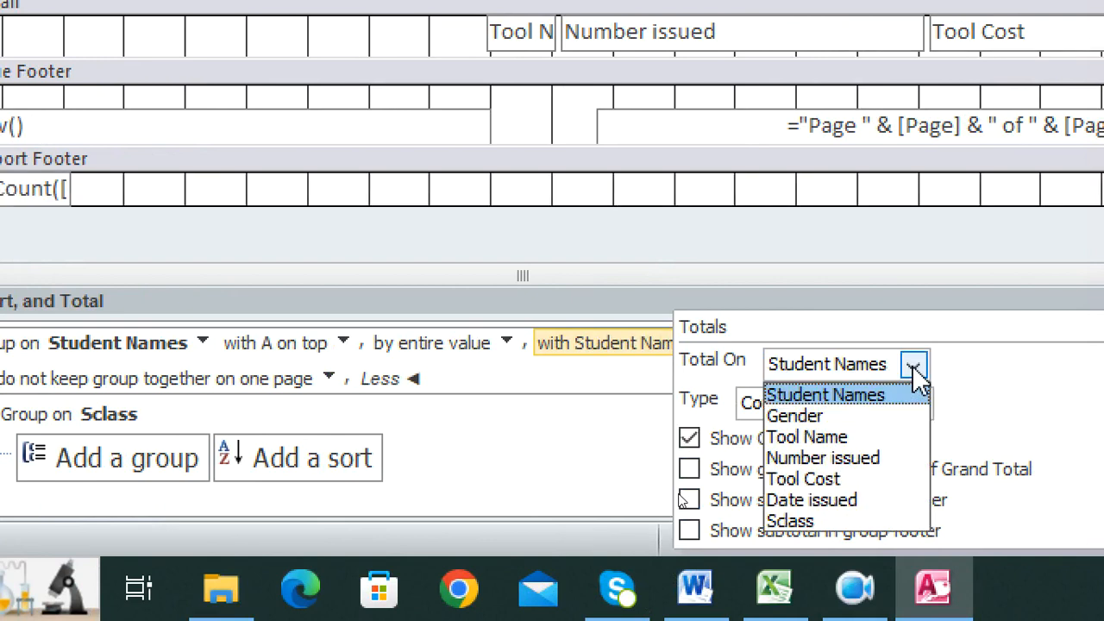
click(850, 480)
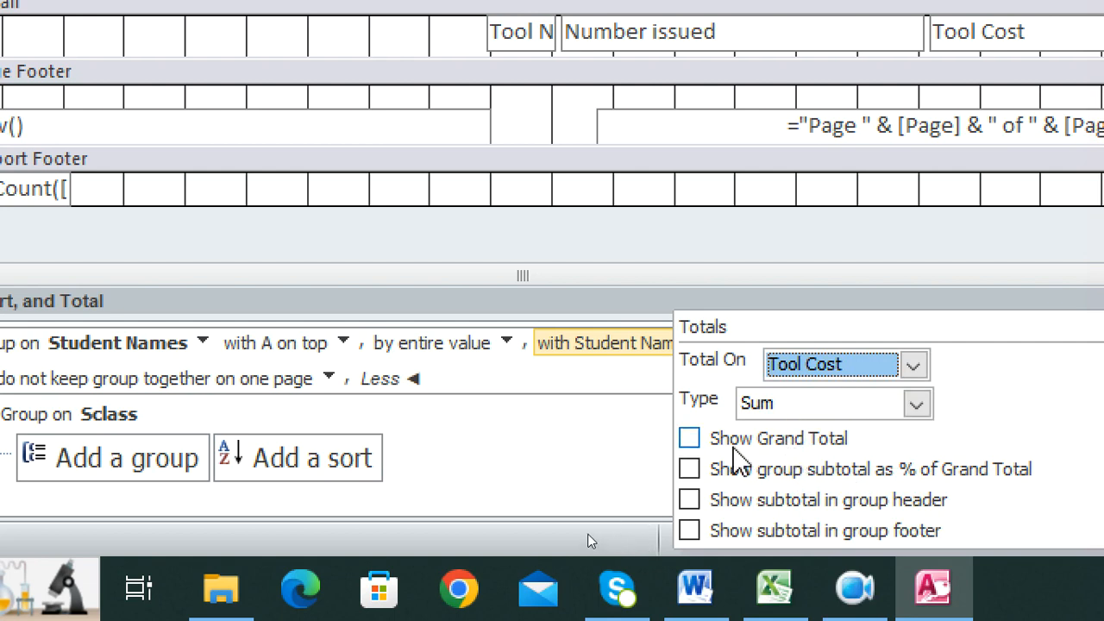
click(725, 446)
click(720, 447)
click(712, 450)
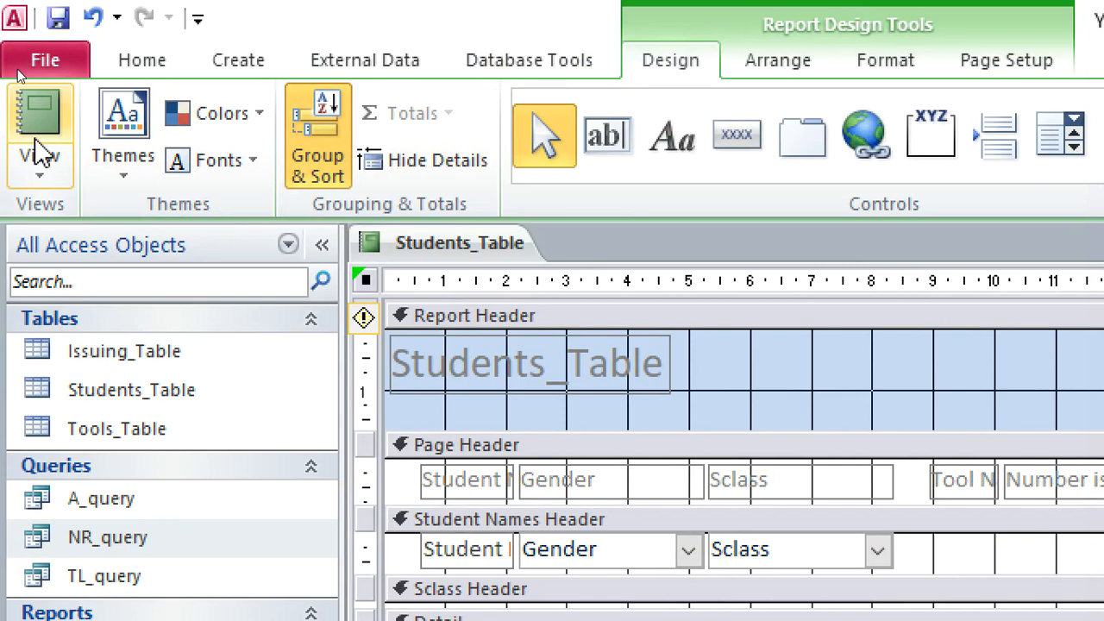
click(36, 125)
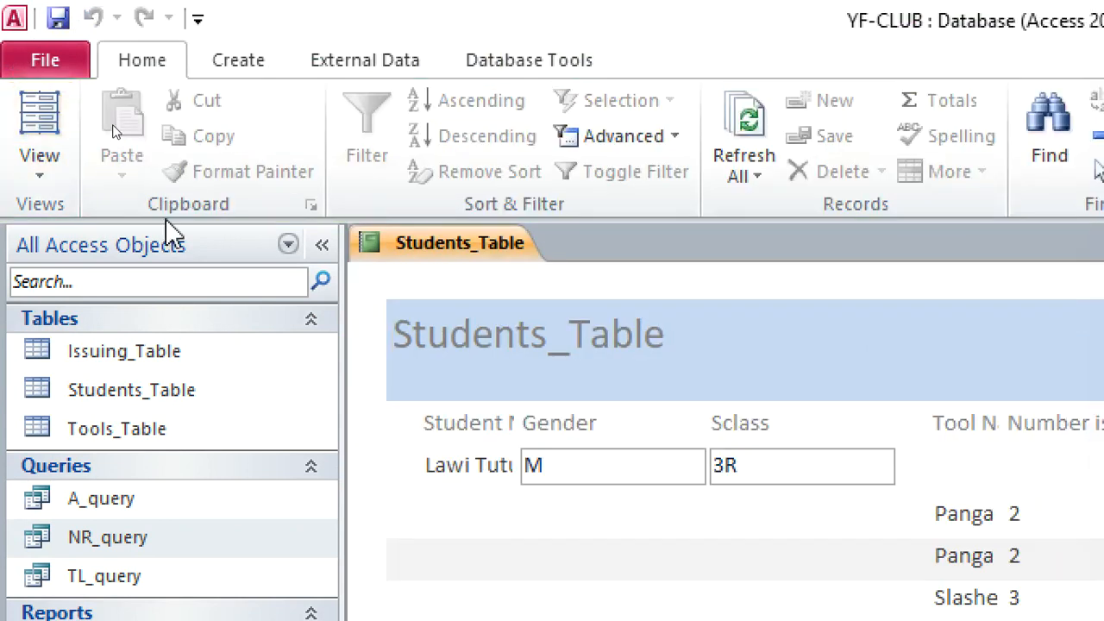
scroll(828, 379, down, 2)
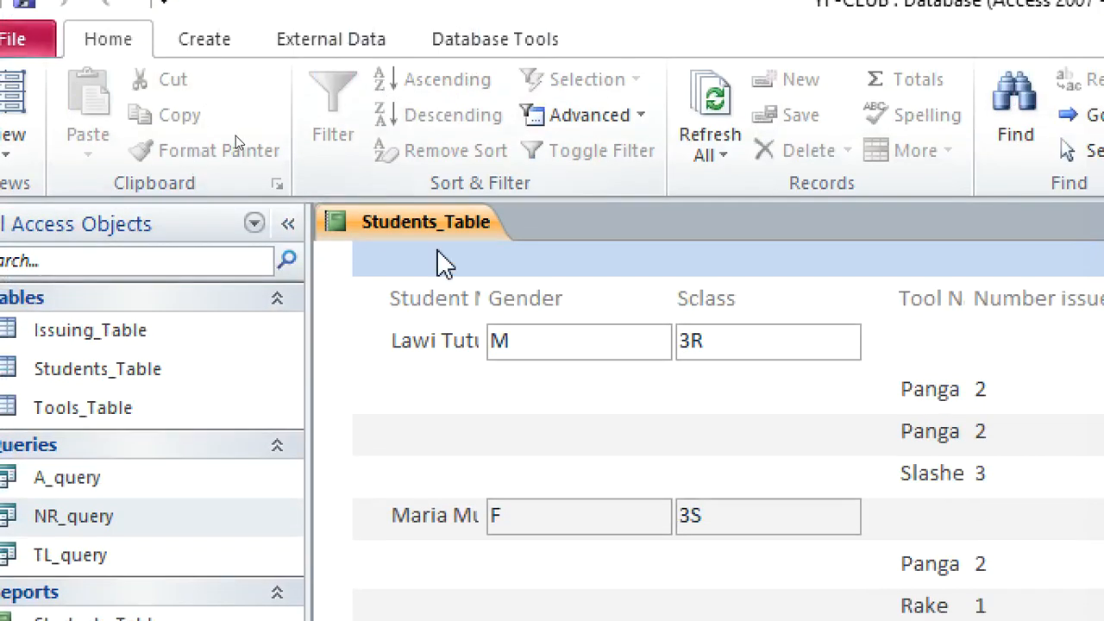
Return to the report design, widen the title label across the Report Header and change its text to "YOUNG FARMERS REPORT 2022".
right_click(414, 228)
click(511, 343)
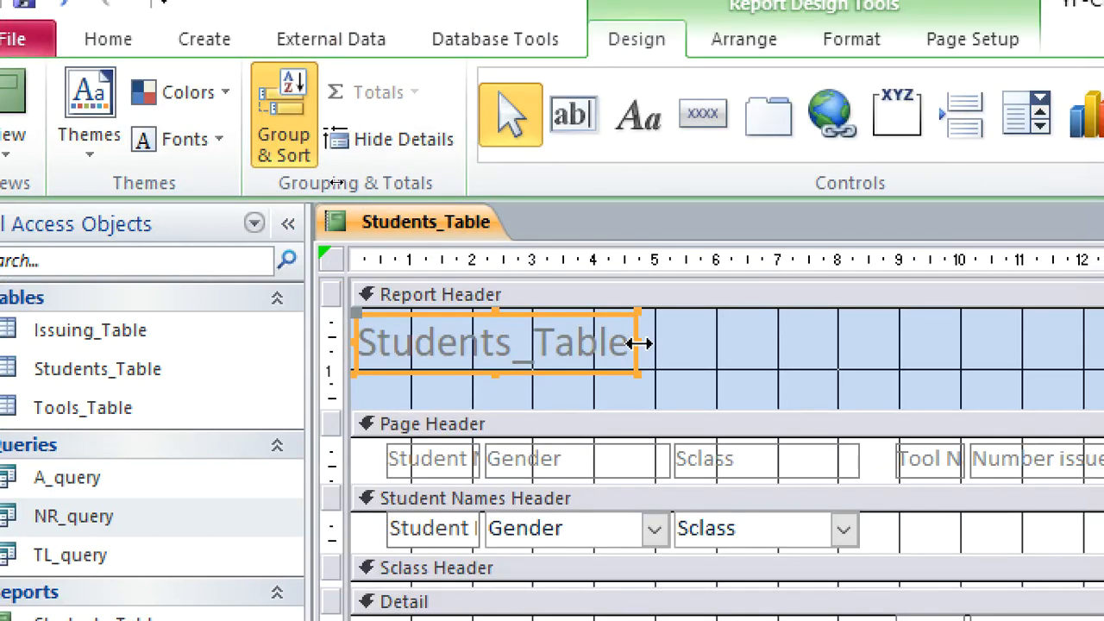
drag(638, 342, 965, 392)
drag(745, 349, 353, 306)
drag(118, 305, 138, 306)
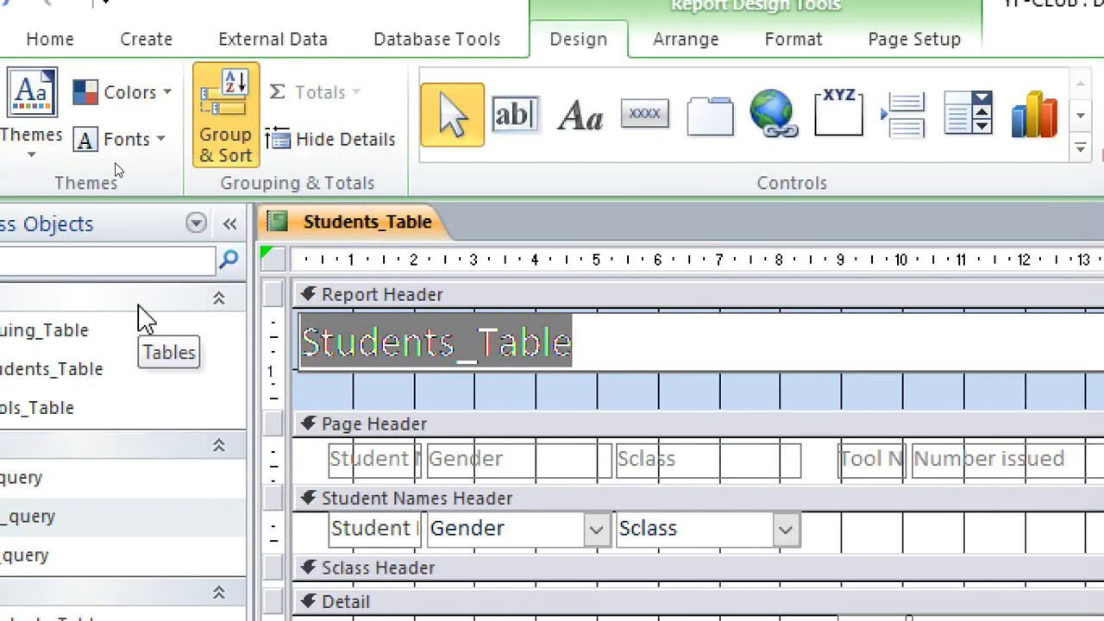
text(YOUNG)
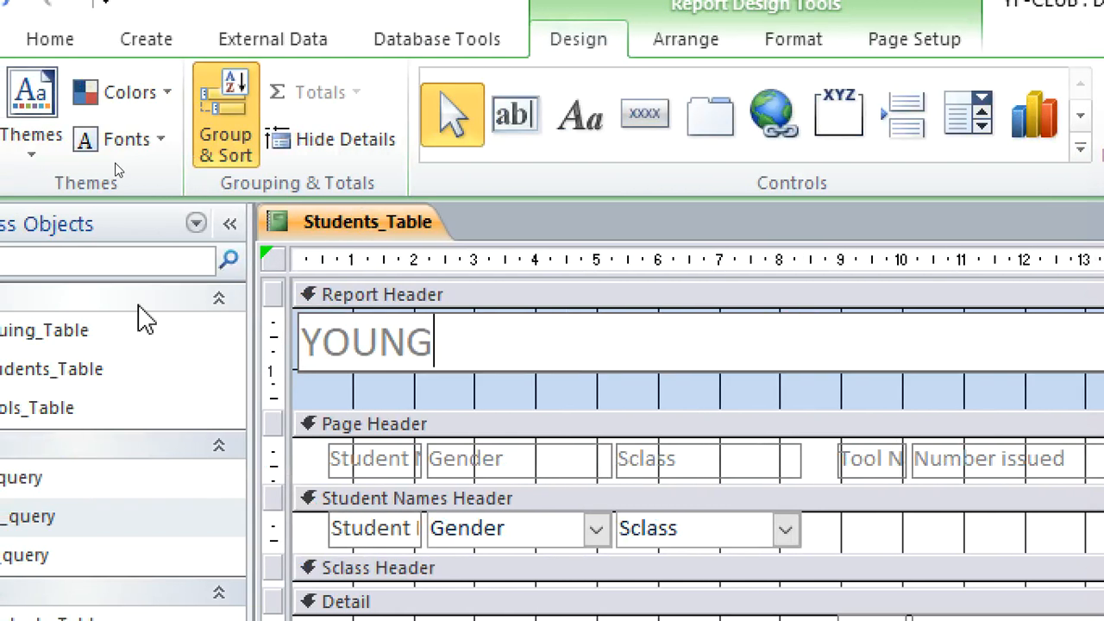
text( FARMERS REPORT)
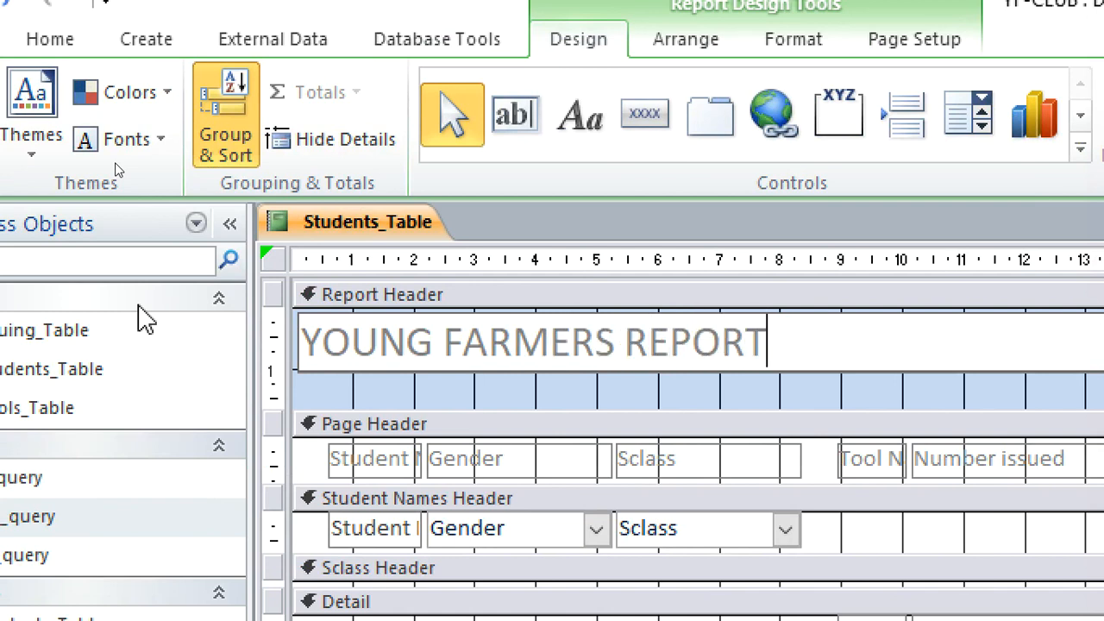
text( 2022)
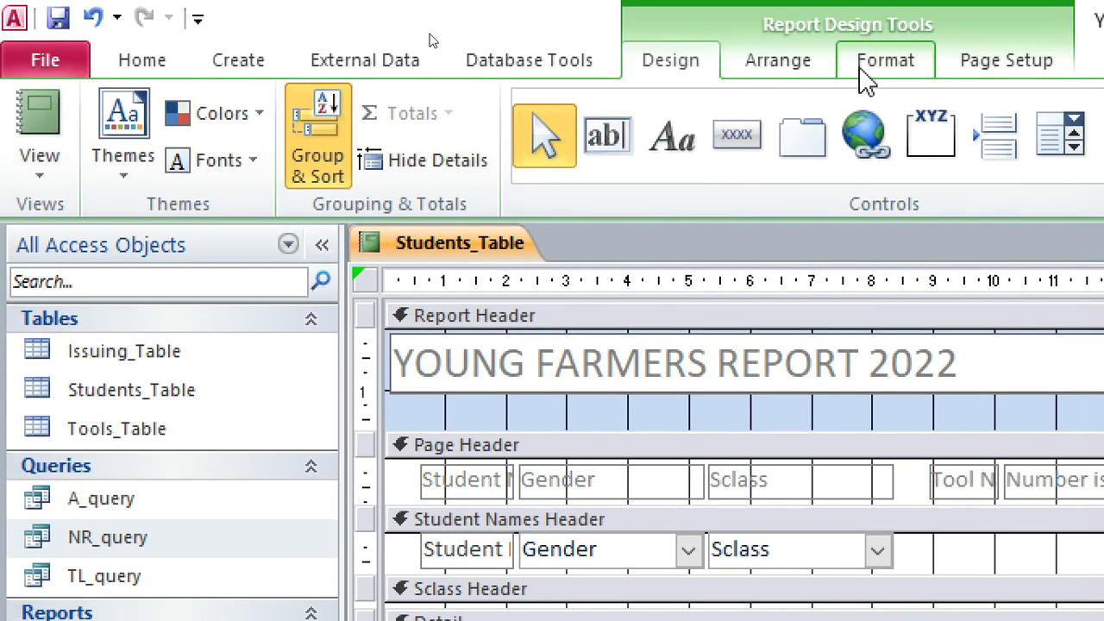
Format the report title as right-aligned, red and bold, and view the report.
click(802, 47)
click(555, 161)
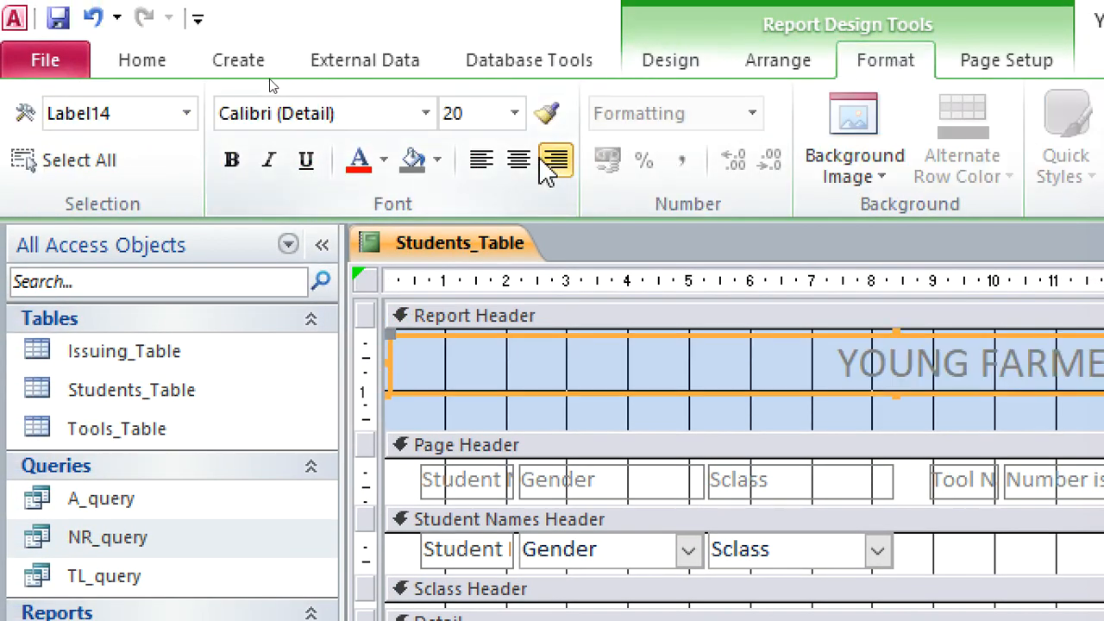
click(359, 163)
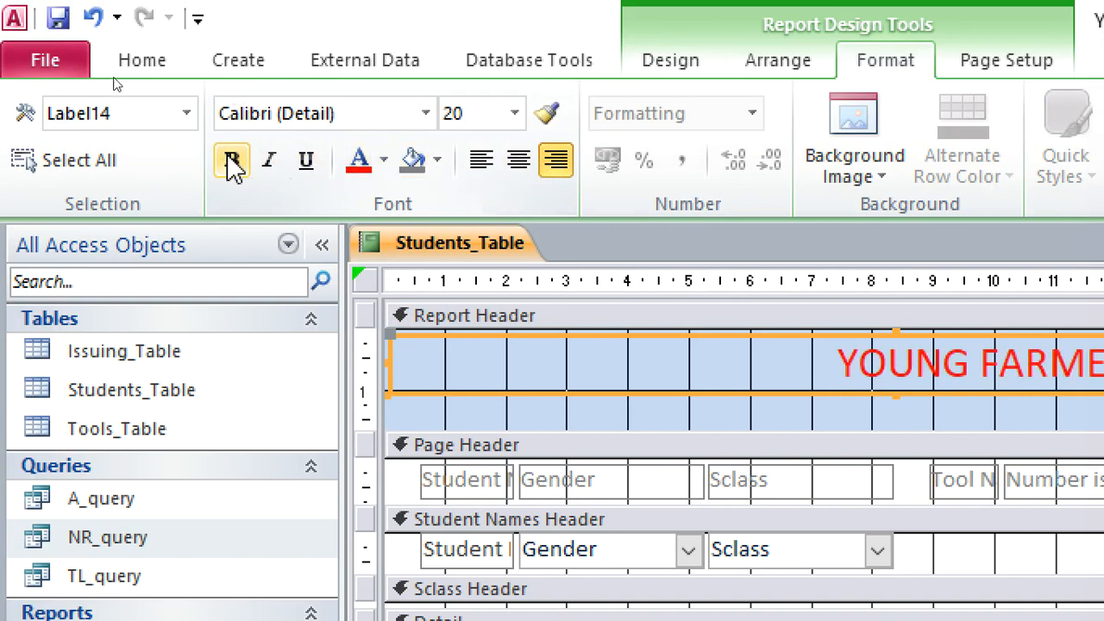
click(232, 160)
click(121, 68)
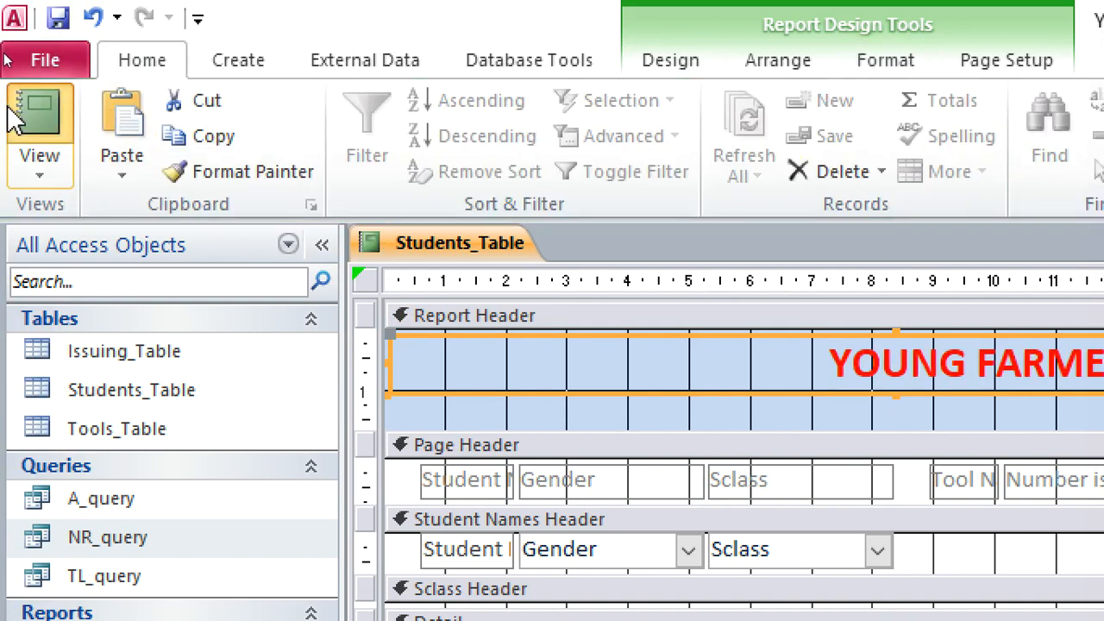
click(13, 117)
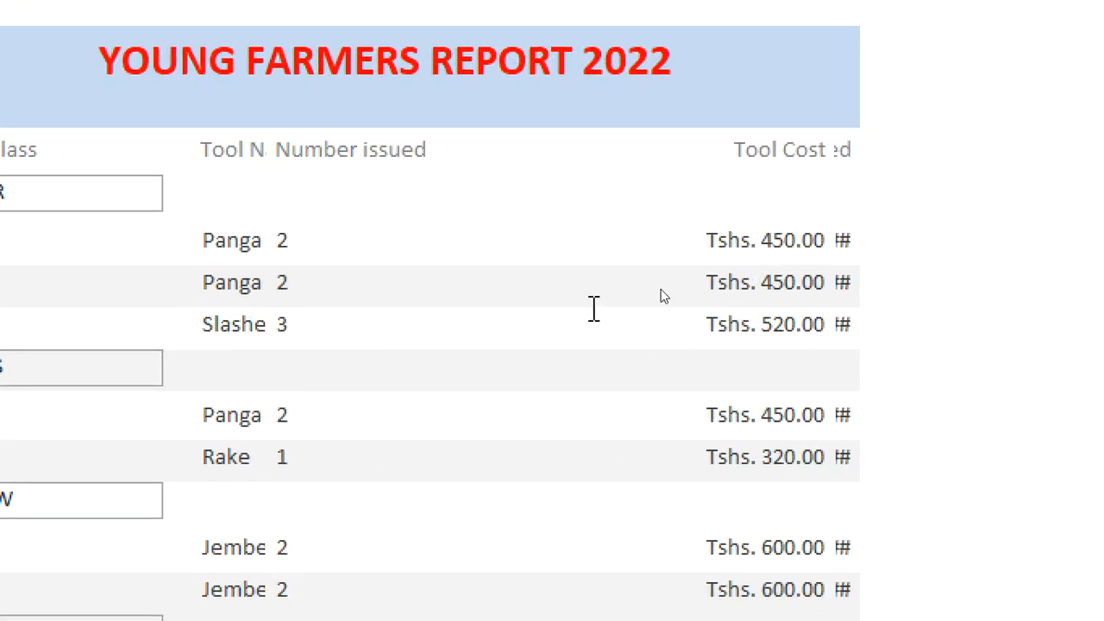
Return to the report design and narrow the Number issued field in the Detail section to about 3.2 cm.
right_click(547, 238)
right_click(533, 80)
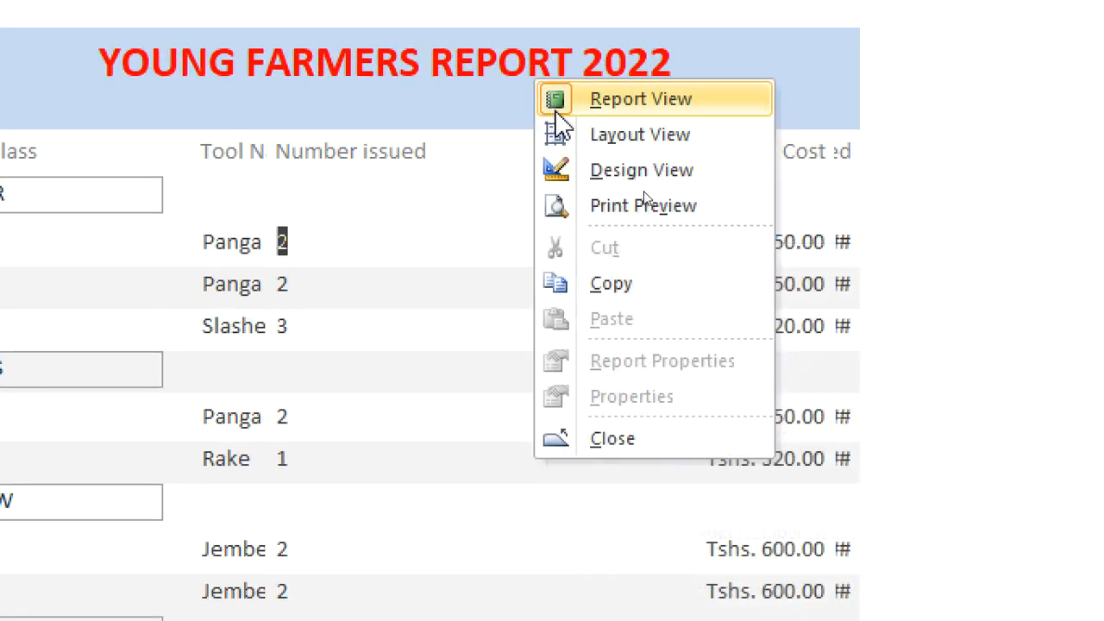
click(605, 170)
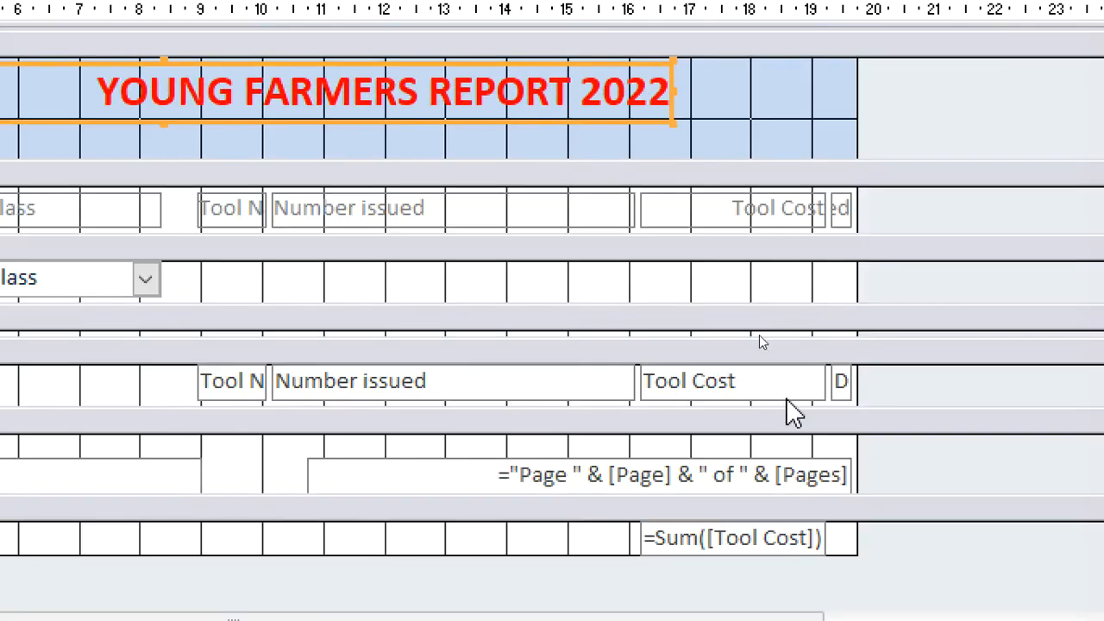
click(398, 392)
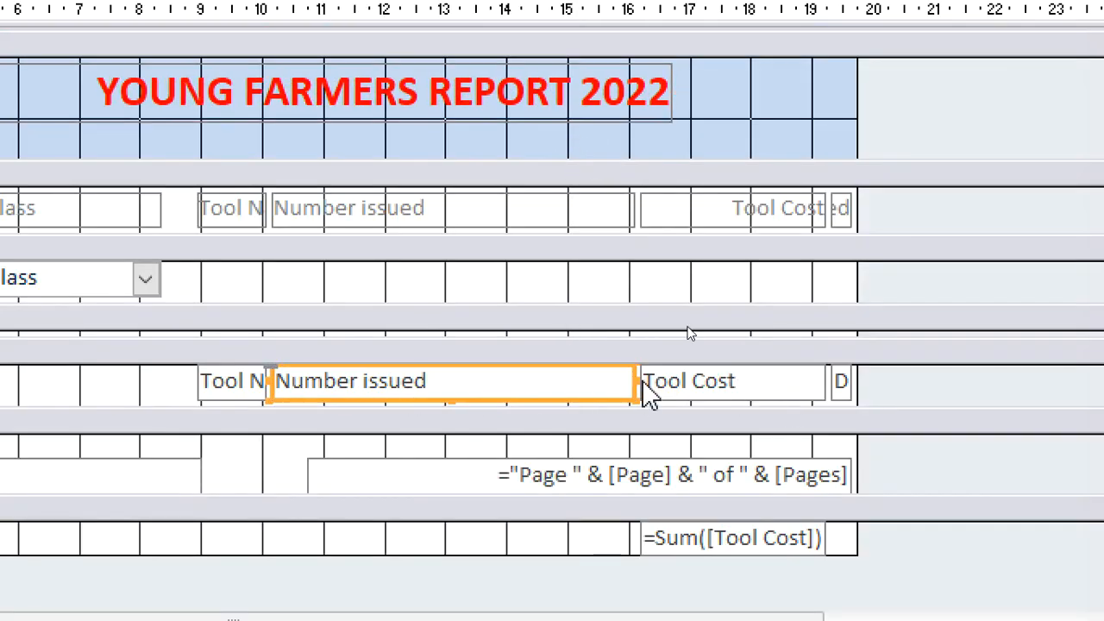
drag(632, 380, 470, 382)
Bring the Tool Cost field in the Detail section closer to Number issued and narrow it to about 2.1 cm.
click(689, 382)
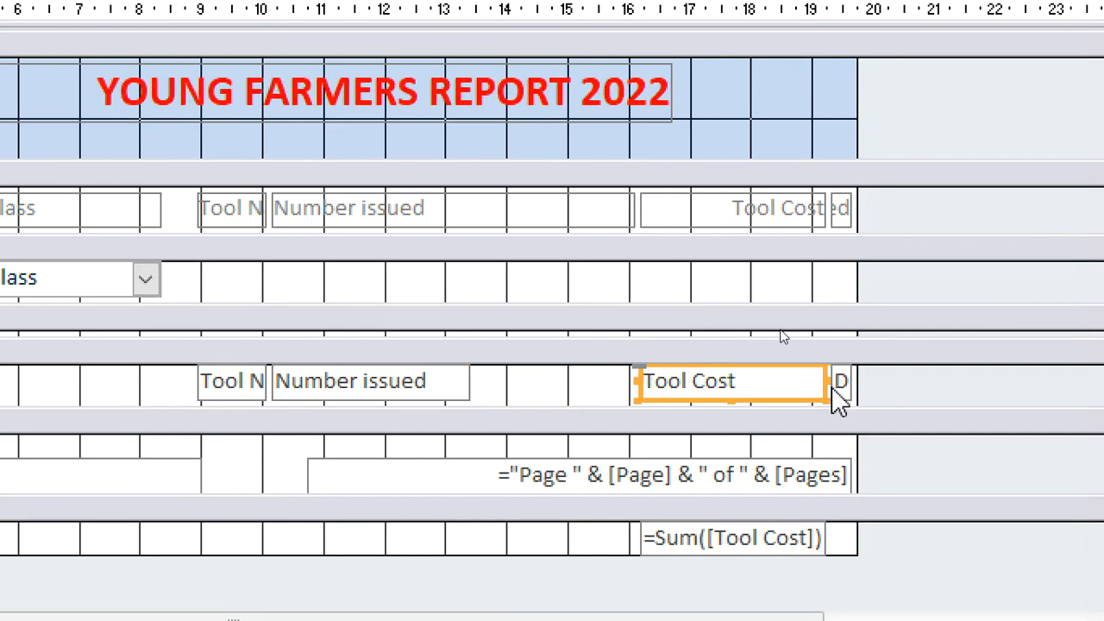
click(648, 385)
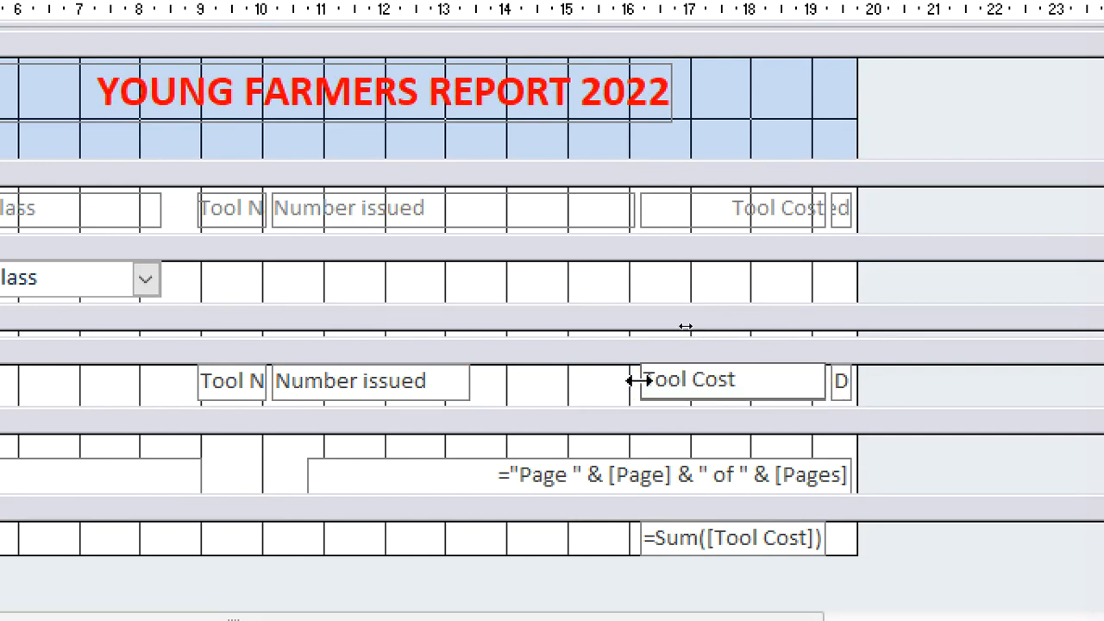
click(590, 390)
drag(640, 382, 500, 382)
drag(836, 382, 634, 386)
Widen the Date issued field in the Detail section to about 3.3 cm, and look through the resulting report.
click(838, 385)
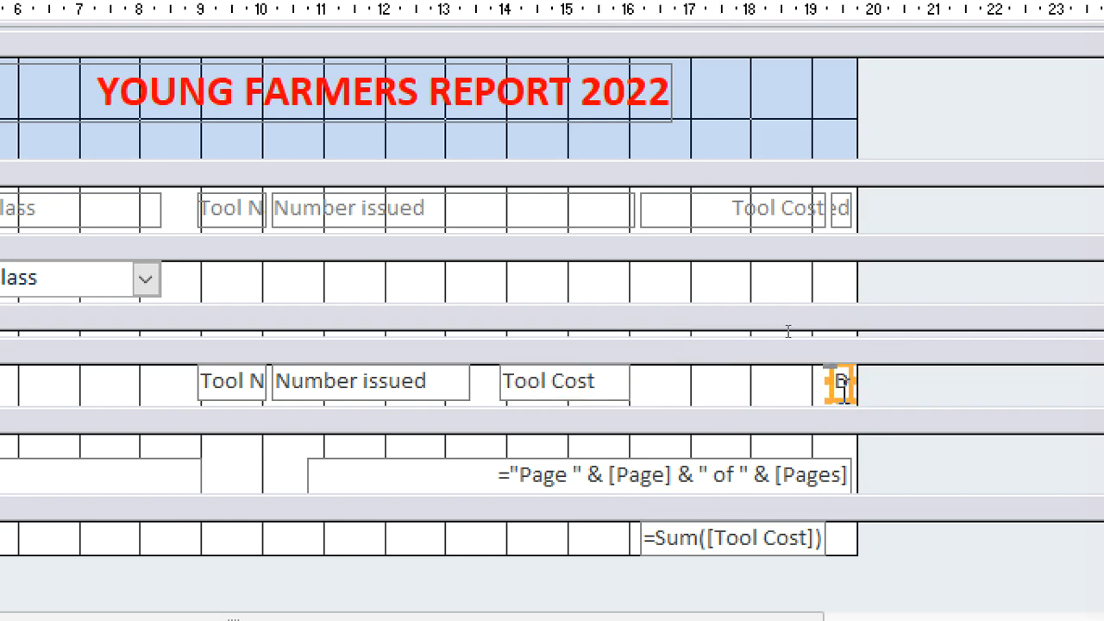
click(805, 385)
click(840, 385)
drag(830, 381, 645, 402)
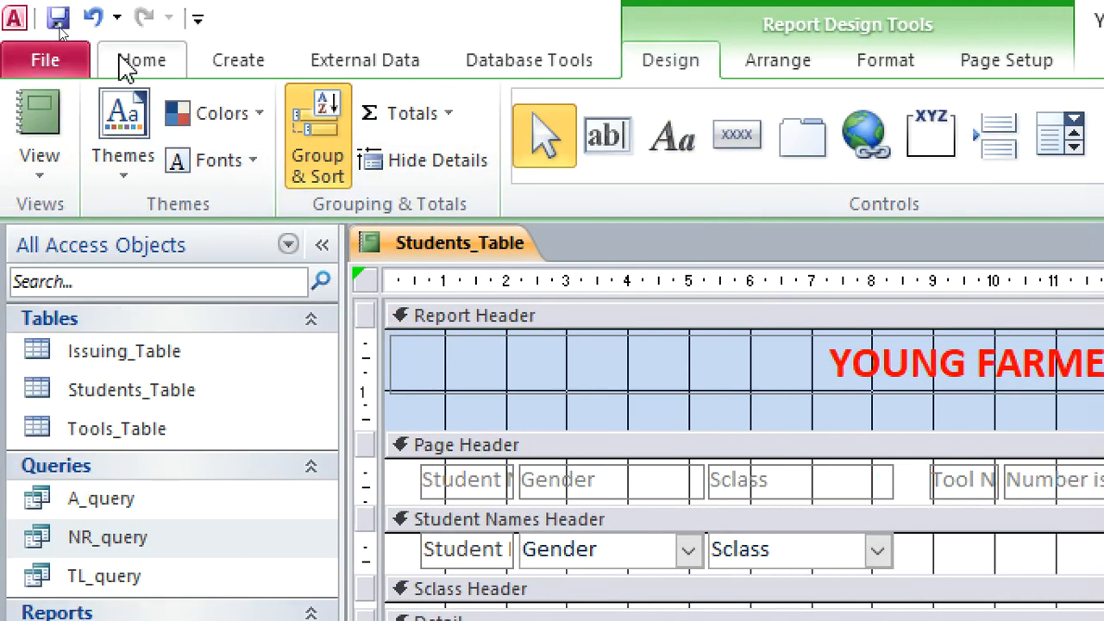
click(131, 62)
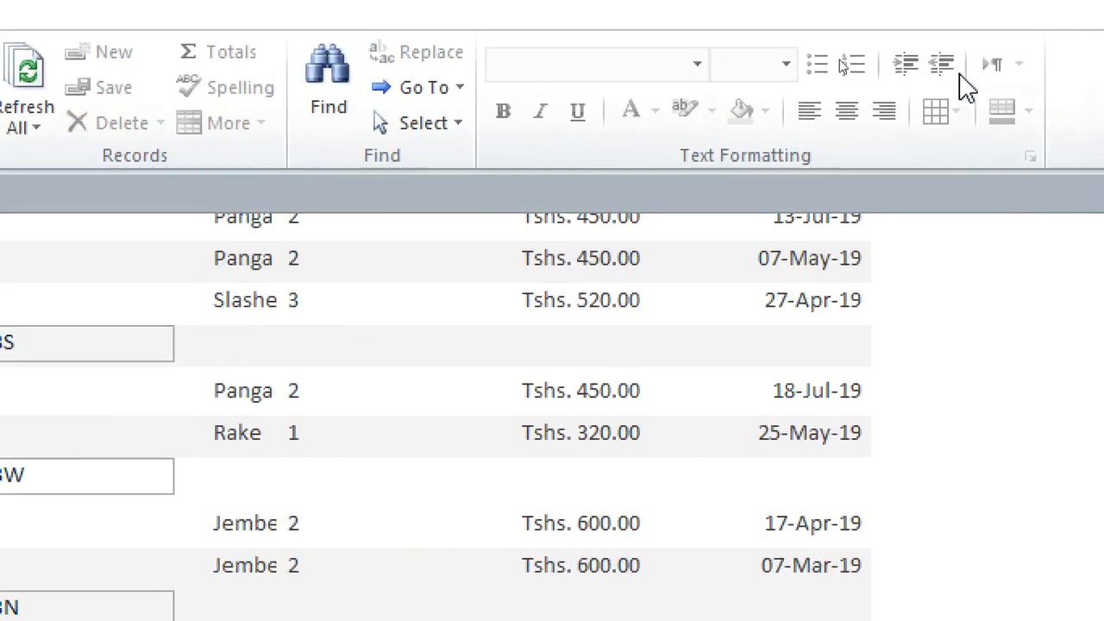
scroll(865, 316, up, 3)
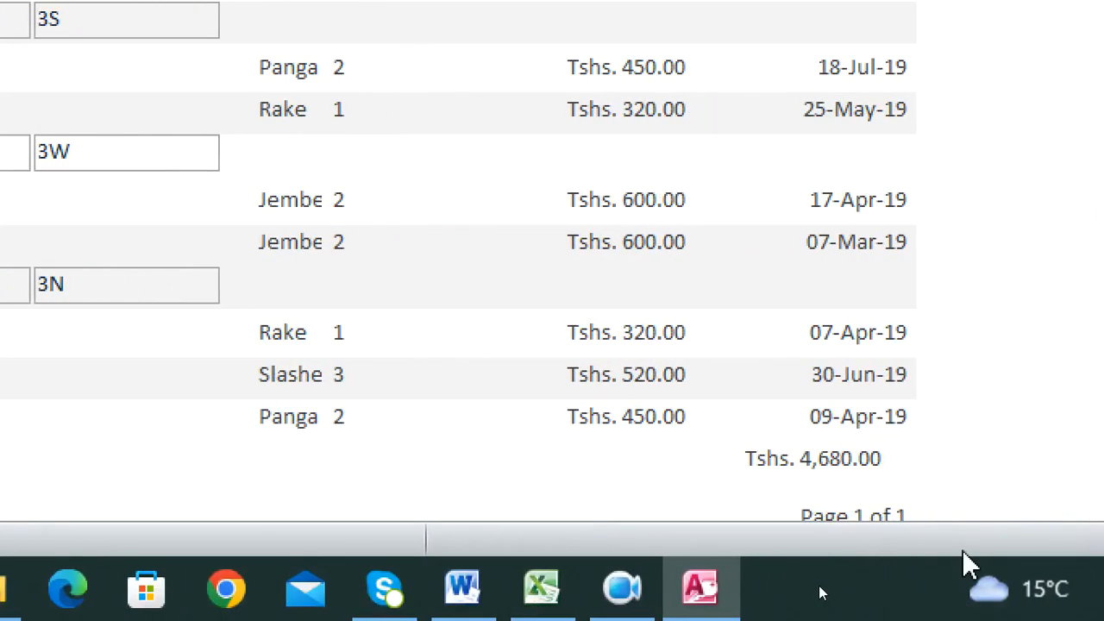
scroll(1034, 474, down, 1)
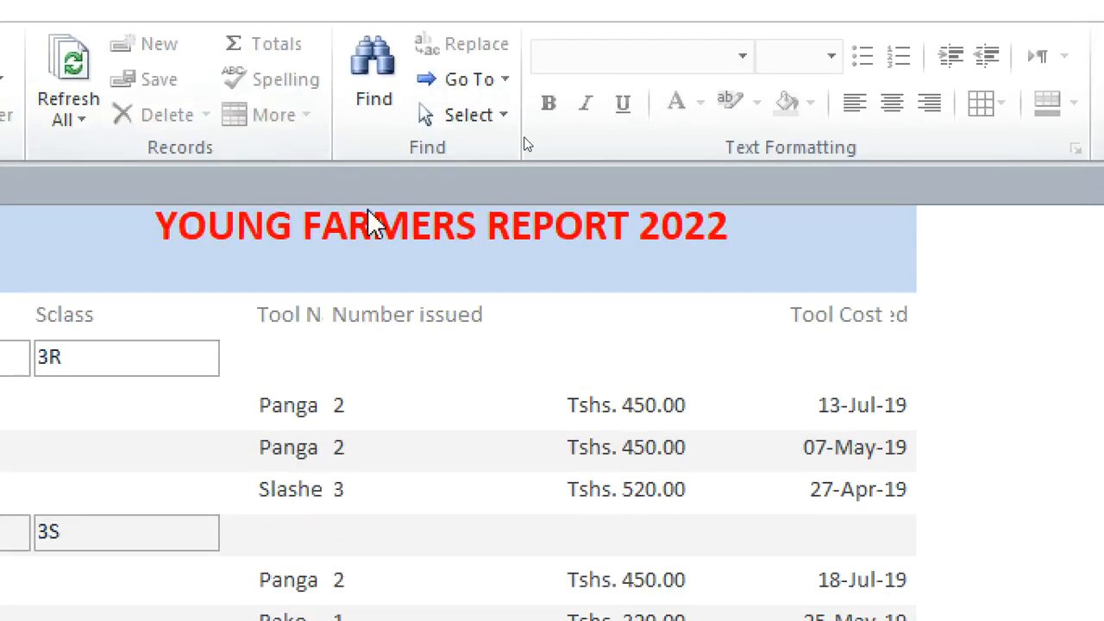
Return to the report design and underline the report title.
right_click(347, 250)
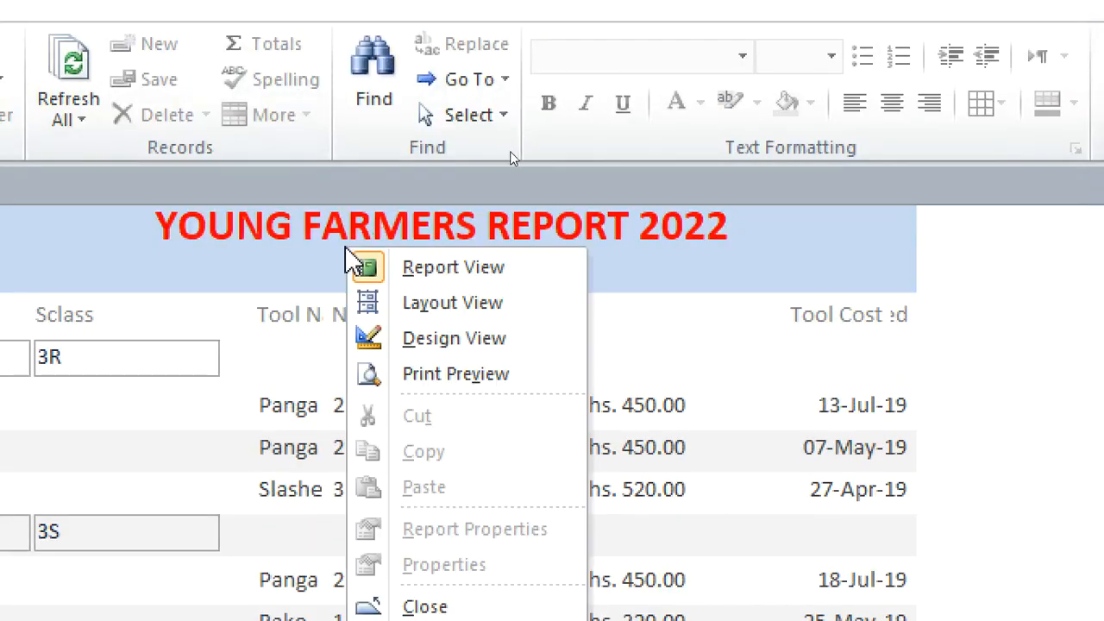
click(437, 345)
click(406, 293)
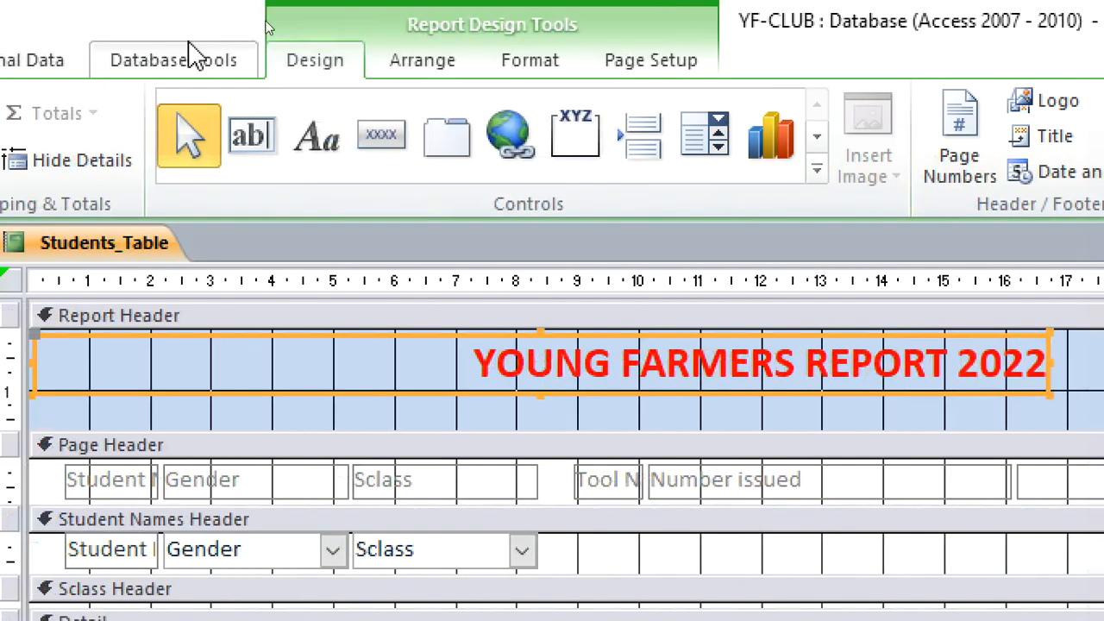
click(210, 5)
click(157, 160)
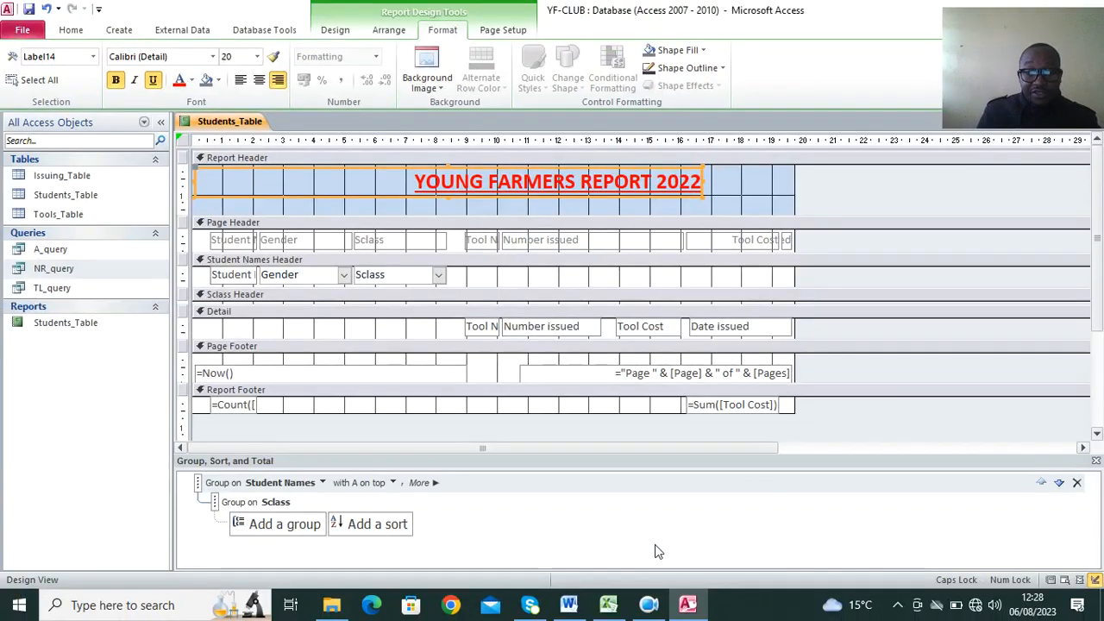
Check the part (h)(ii) requirements of the exam question in Word, and switch back to Access to close the report.
click(570, 604)
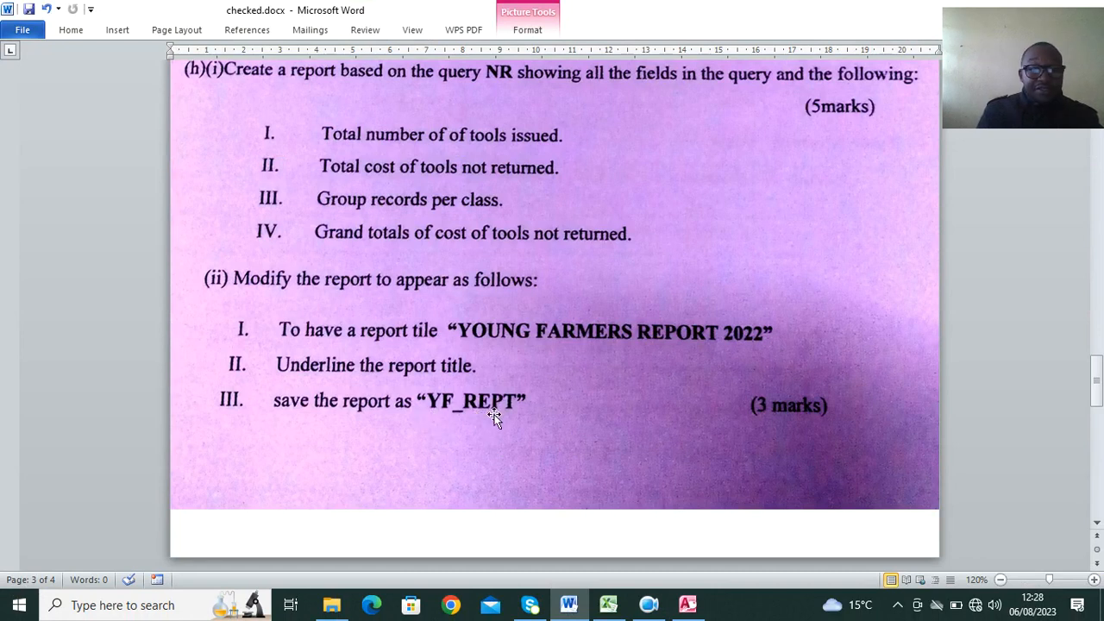
click(687, 604)
right_click(221, 122)
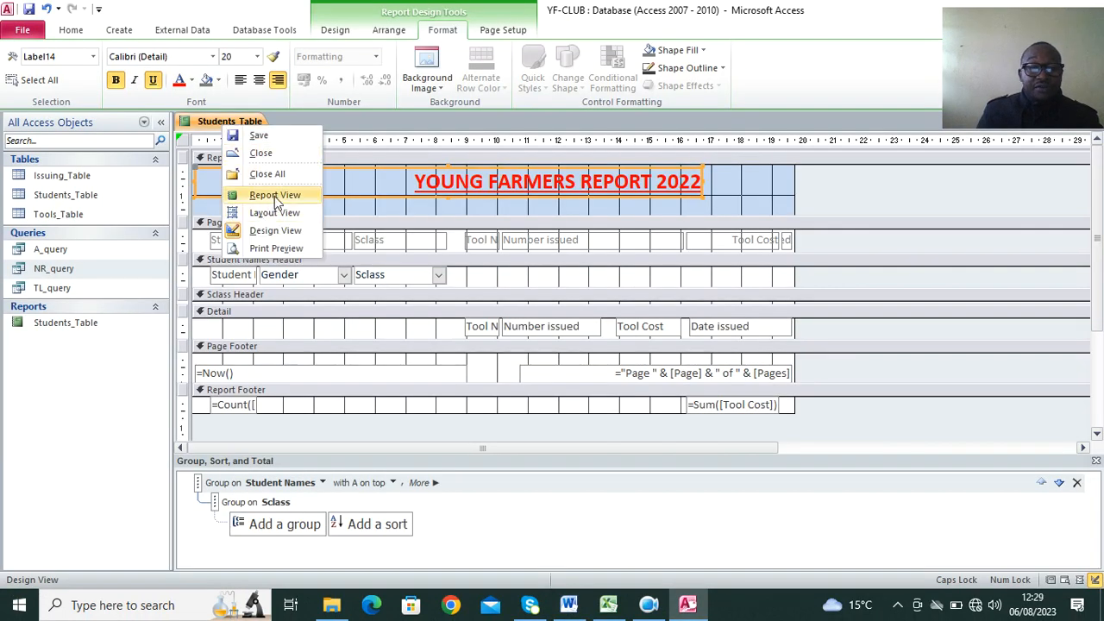
click(267, 173)
Rename the Students_Table report as YF_REPORT and open it.
right_click(86, 326)
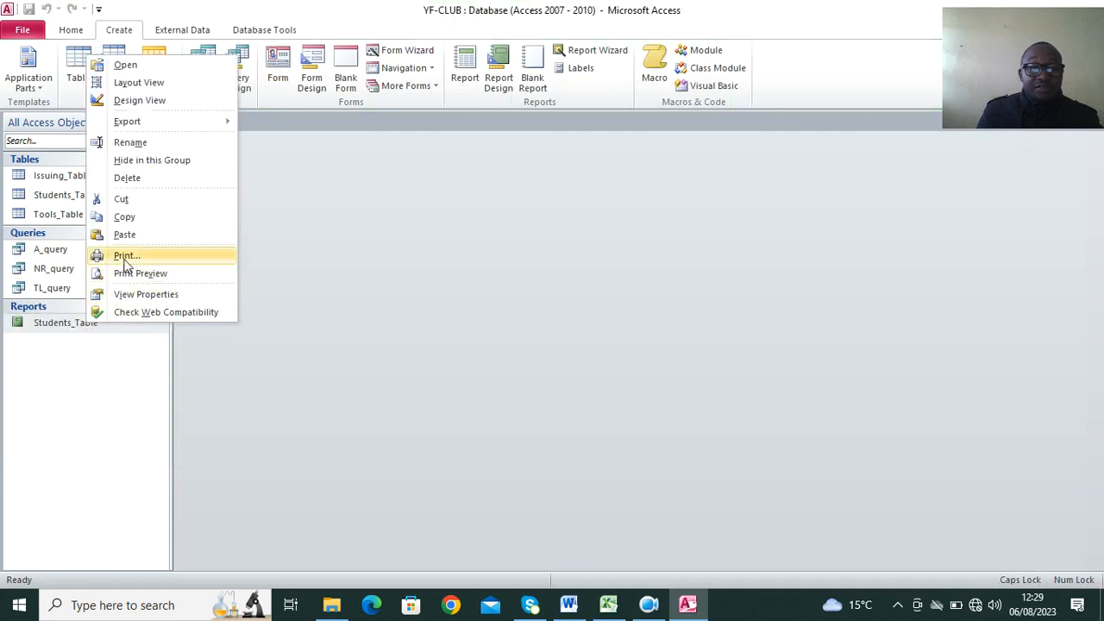
click(136, 145)
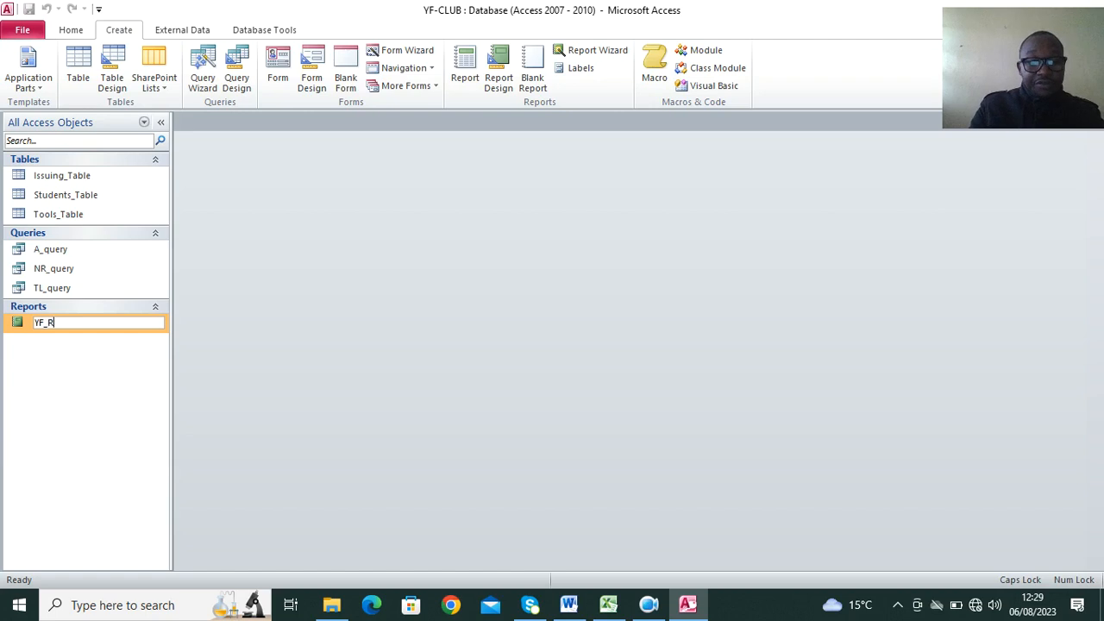
key(Return)
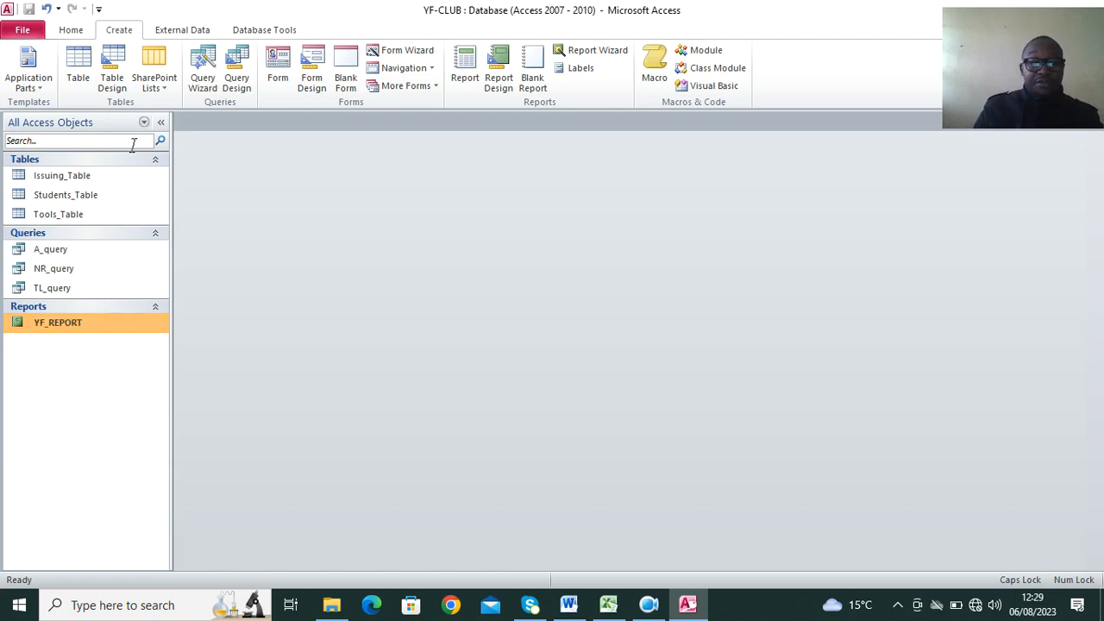
double_click(91, 329)
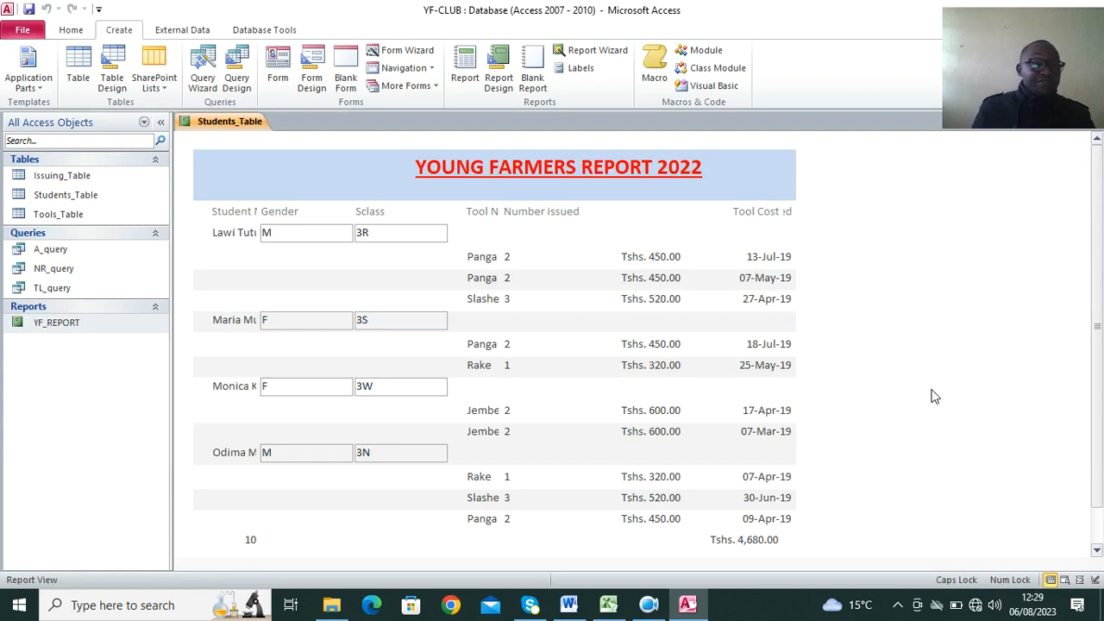